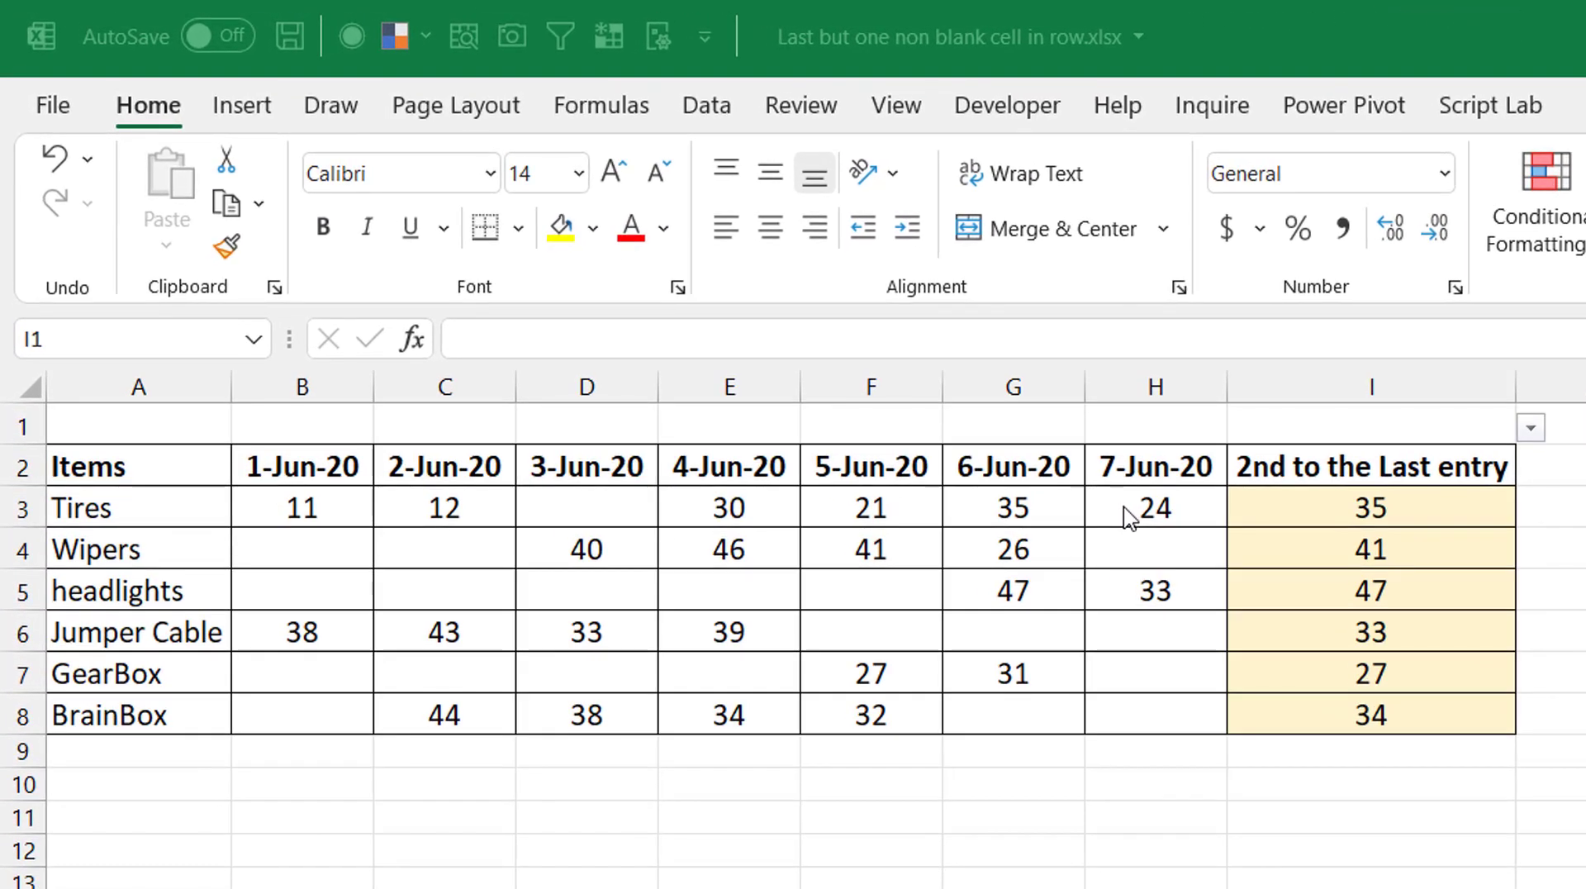
pyautogui.click(1124, 509)
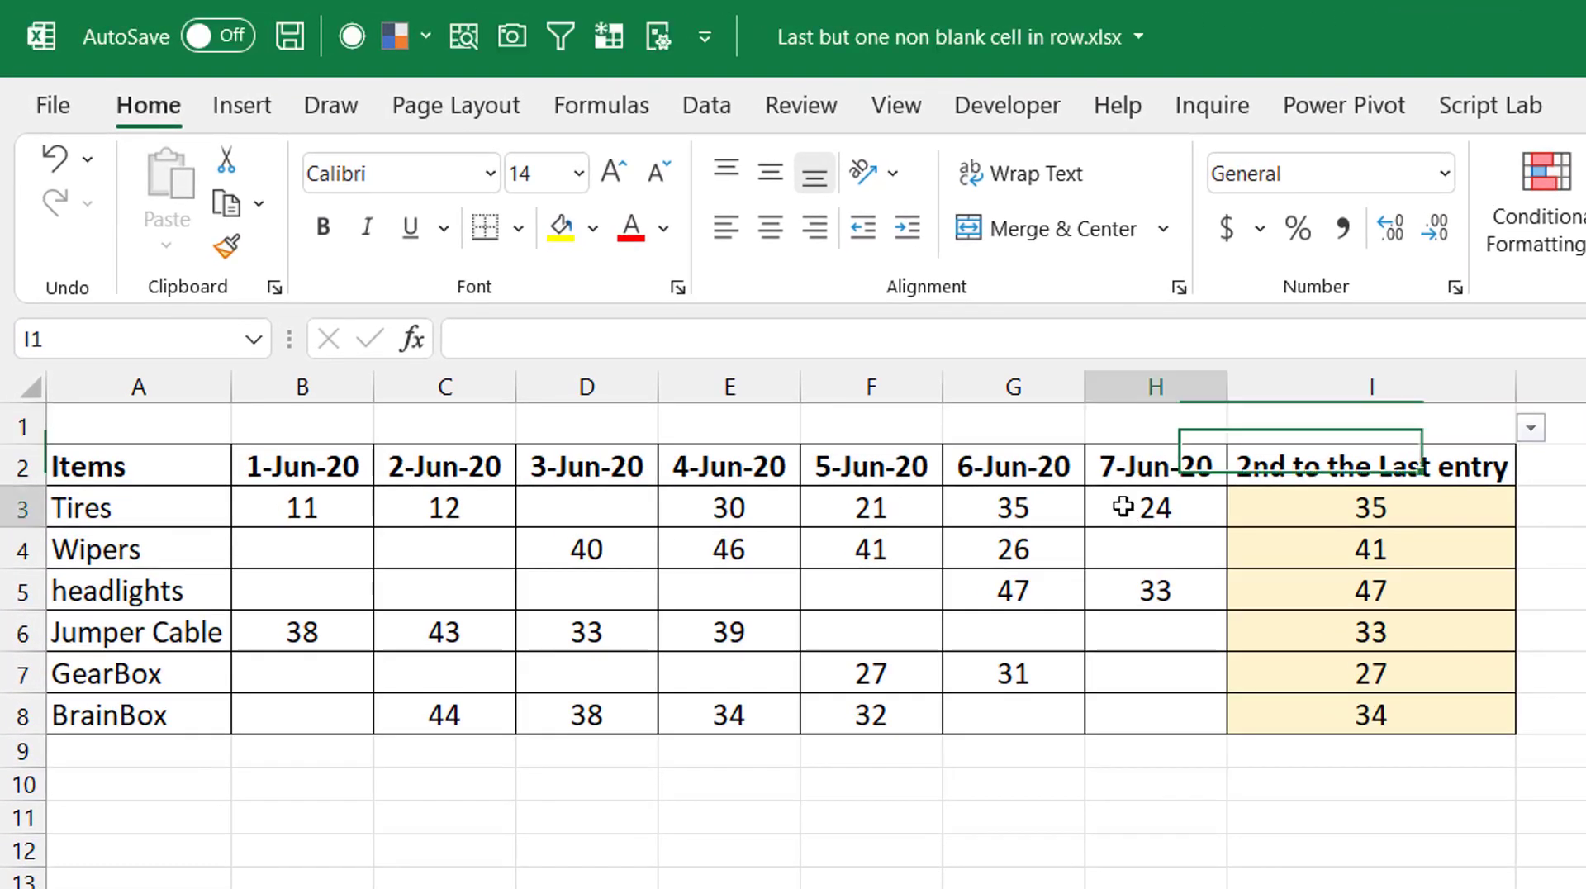
pyautogui.click(1024, 549)
pyautogui.click(1154, 592)
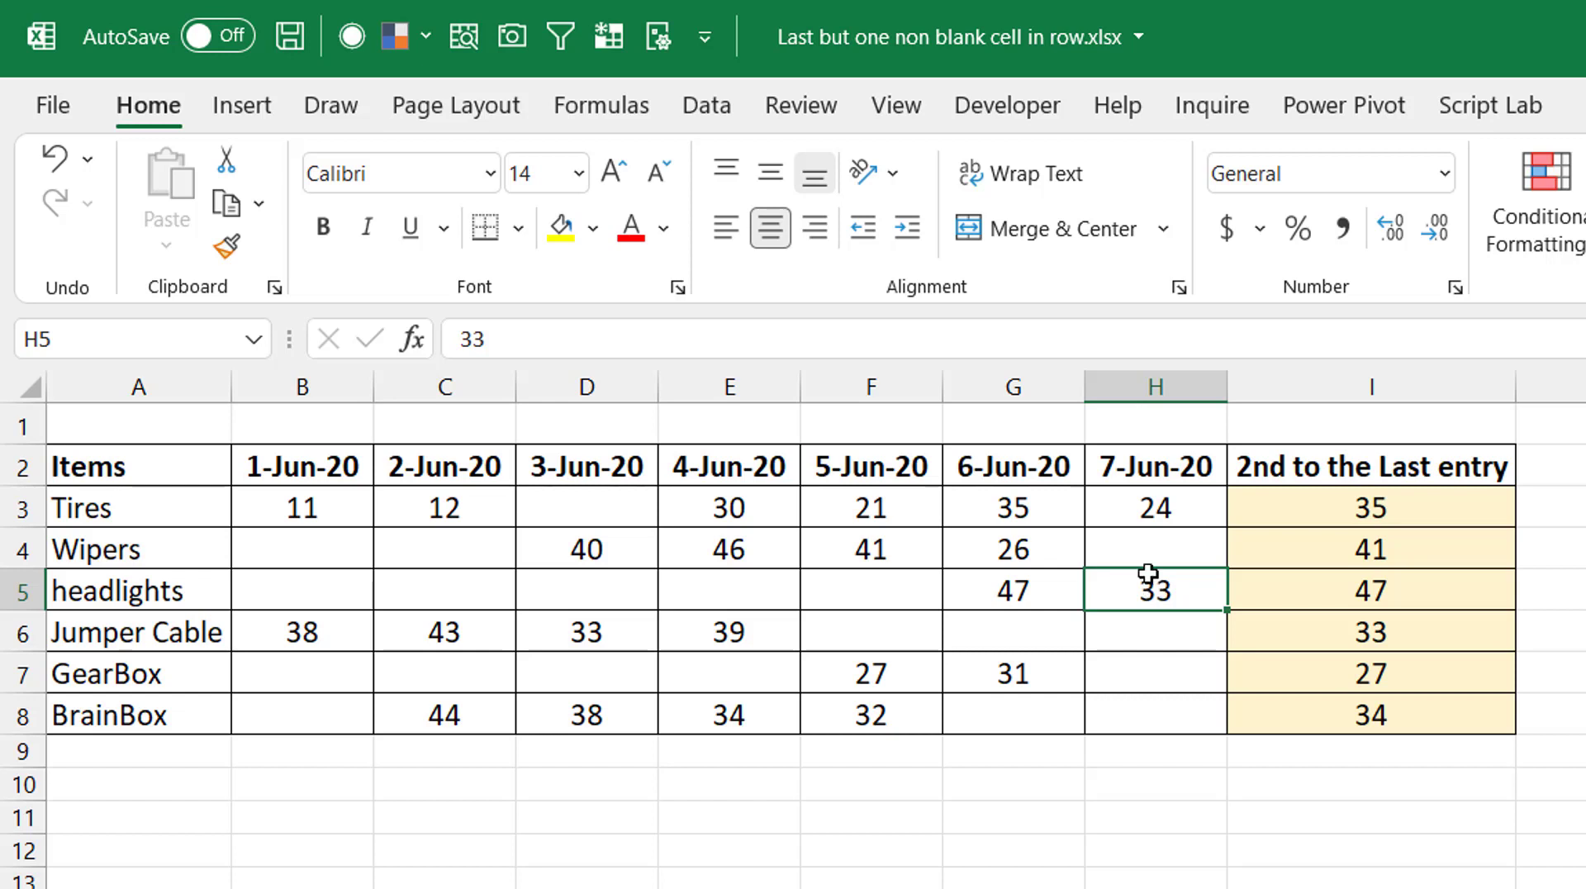
pyautogui.click(1001, 518)
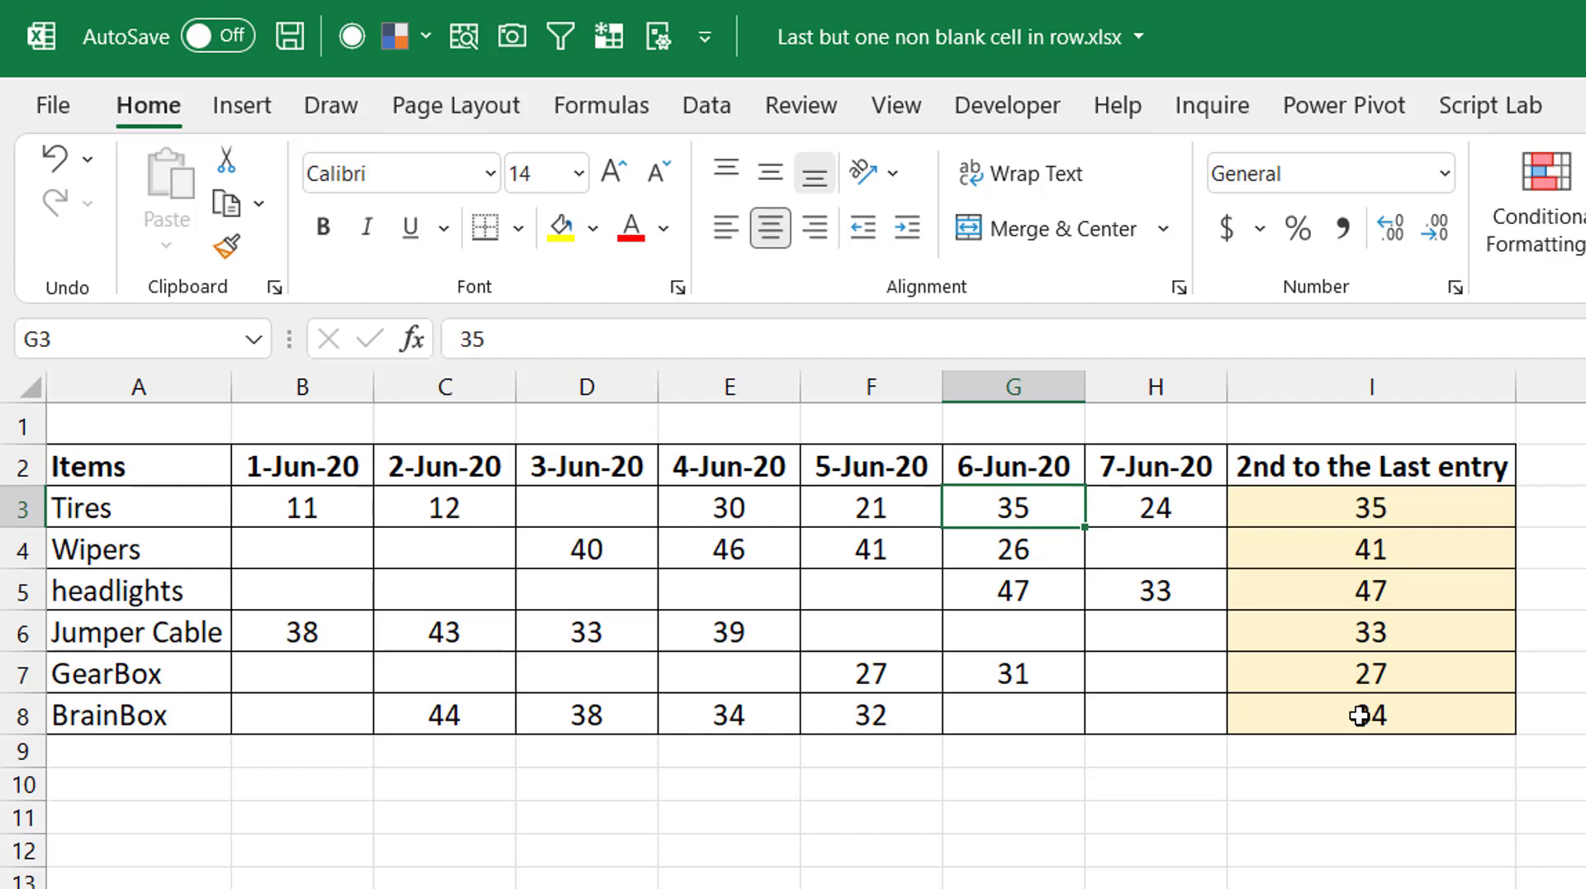
# - Clear the existing results in I3:I8 of the 2nd to the Last entry column
pyautogui.click(1387, 518)
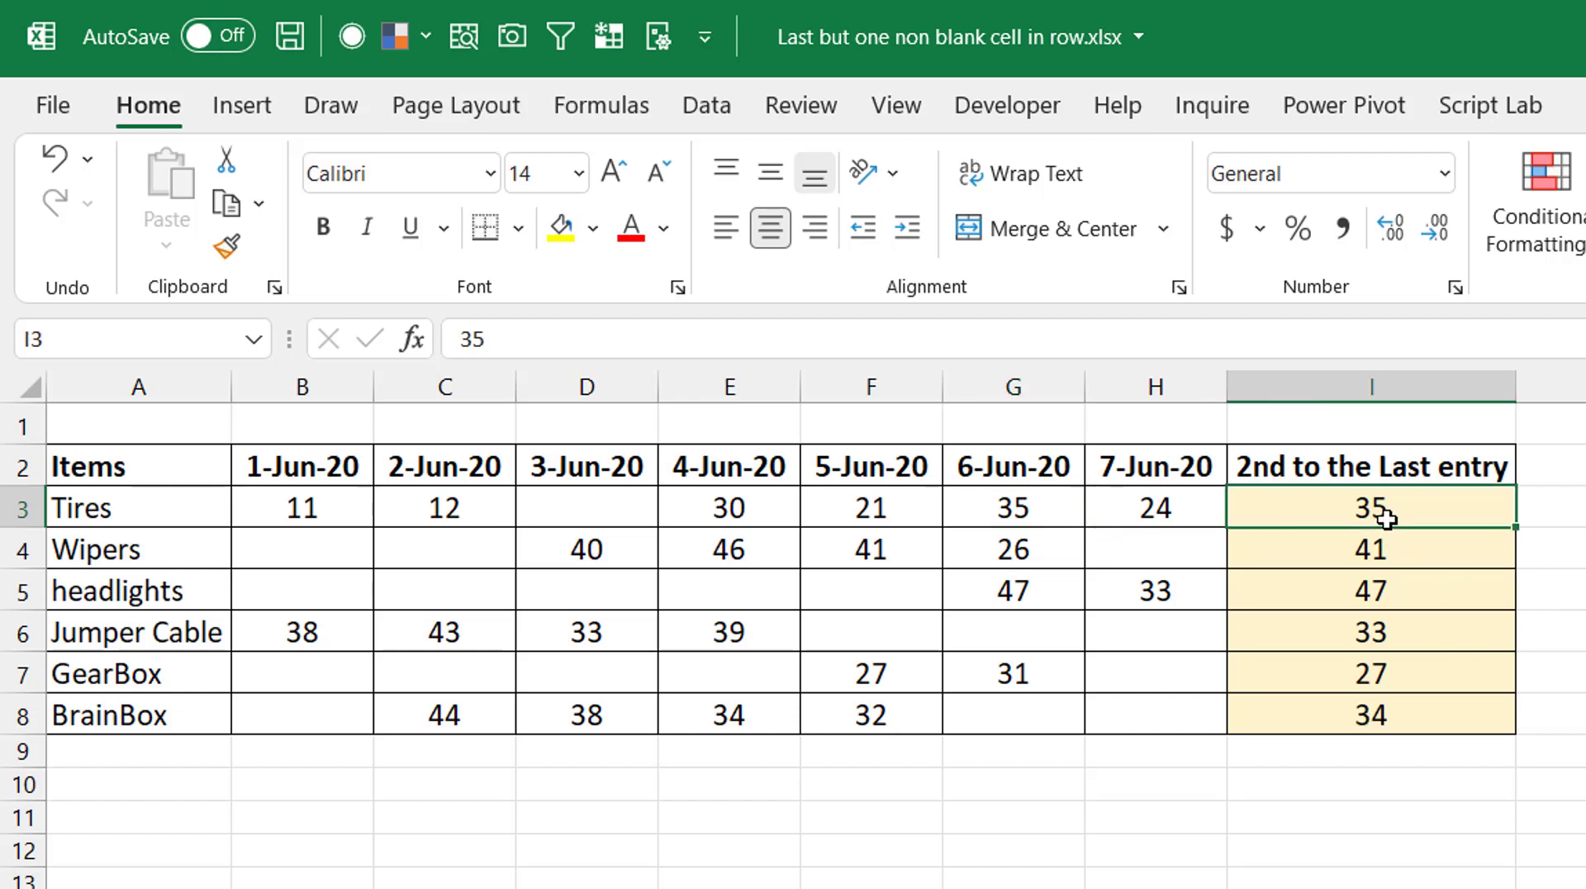
pyautogui.hotkey('ctrl', 'shift', 'Down')
pyautogui.press('Delete')
# - Begin a formula in I3 that tests the Tires row for non-blank cells: =(B3:H3<>"")
pyautogui.click(1386, 518)
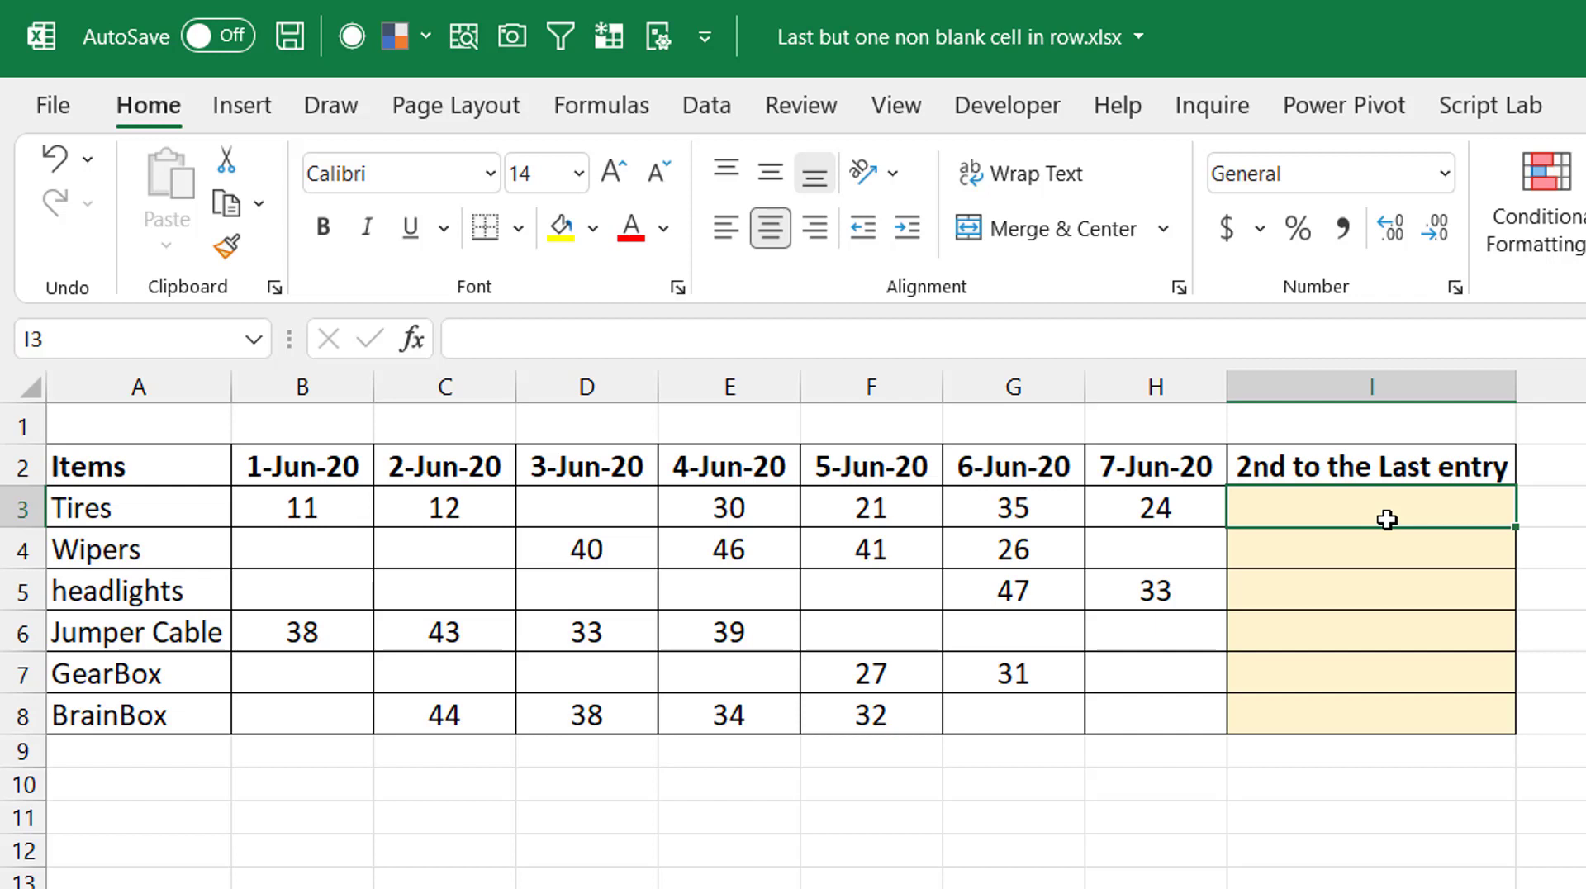
pyautogui.write('=(')
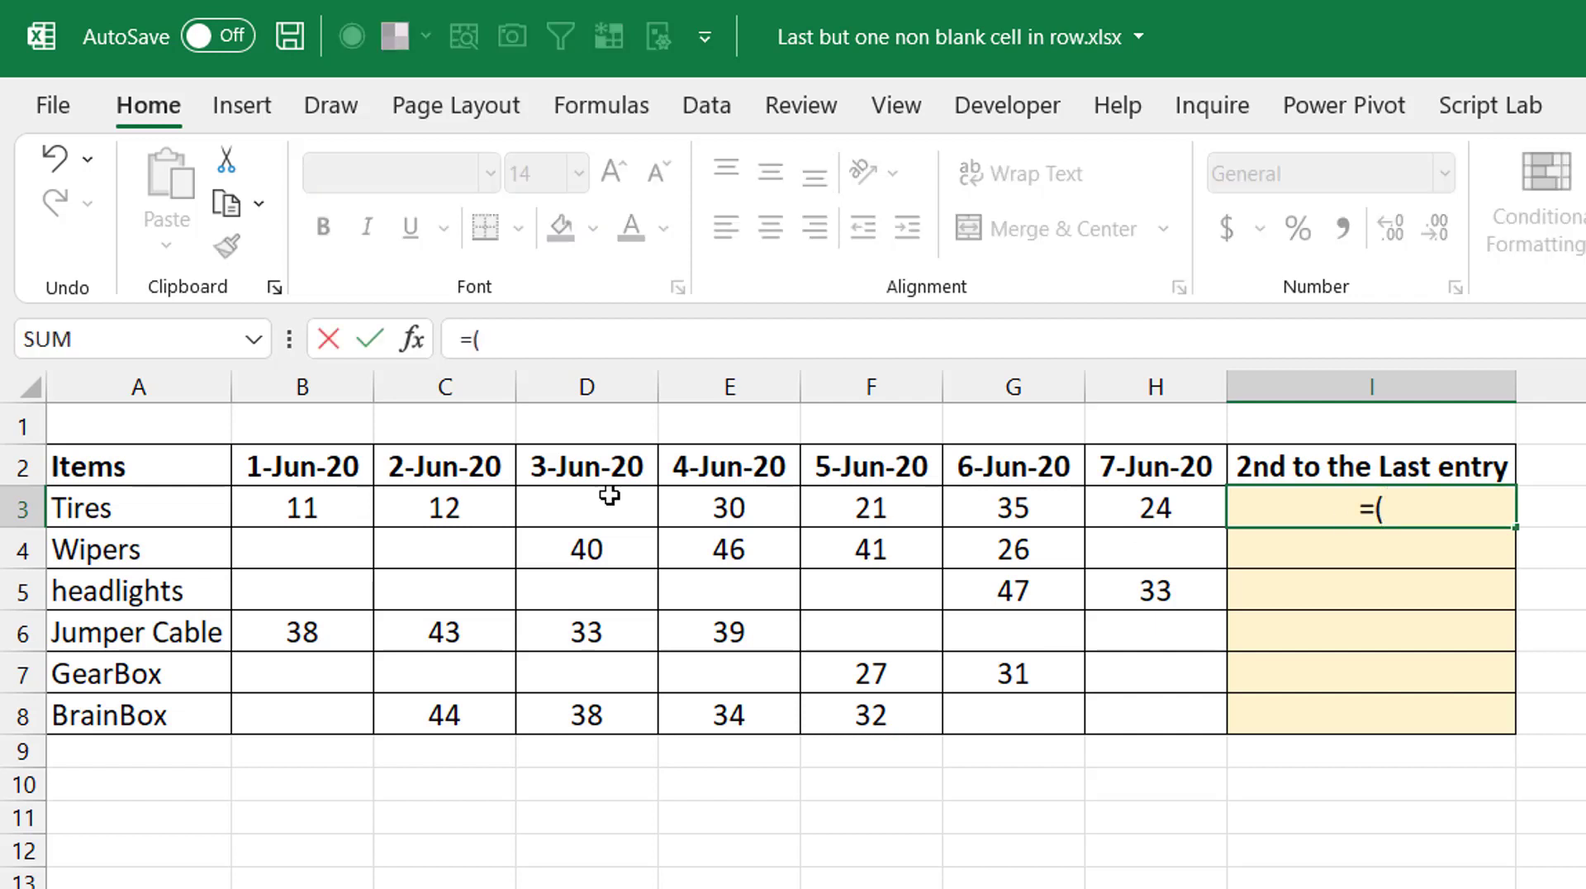
pyautogui.moveTo(307, 514); pyautogui.dragTo(1126, 510)
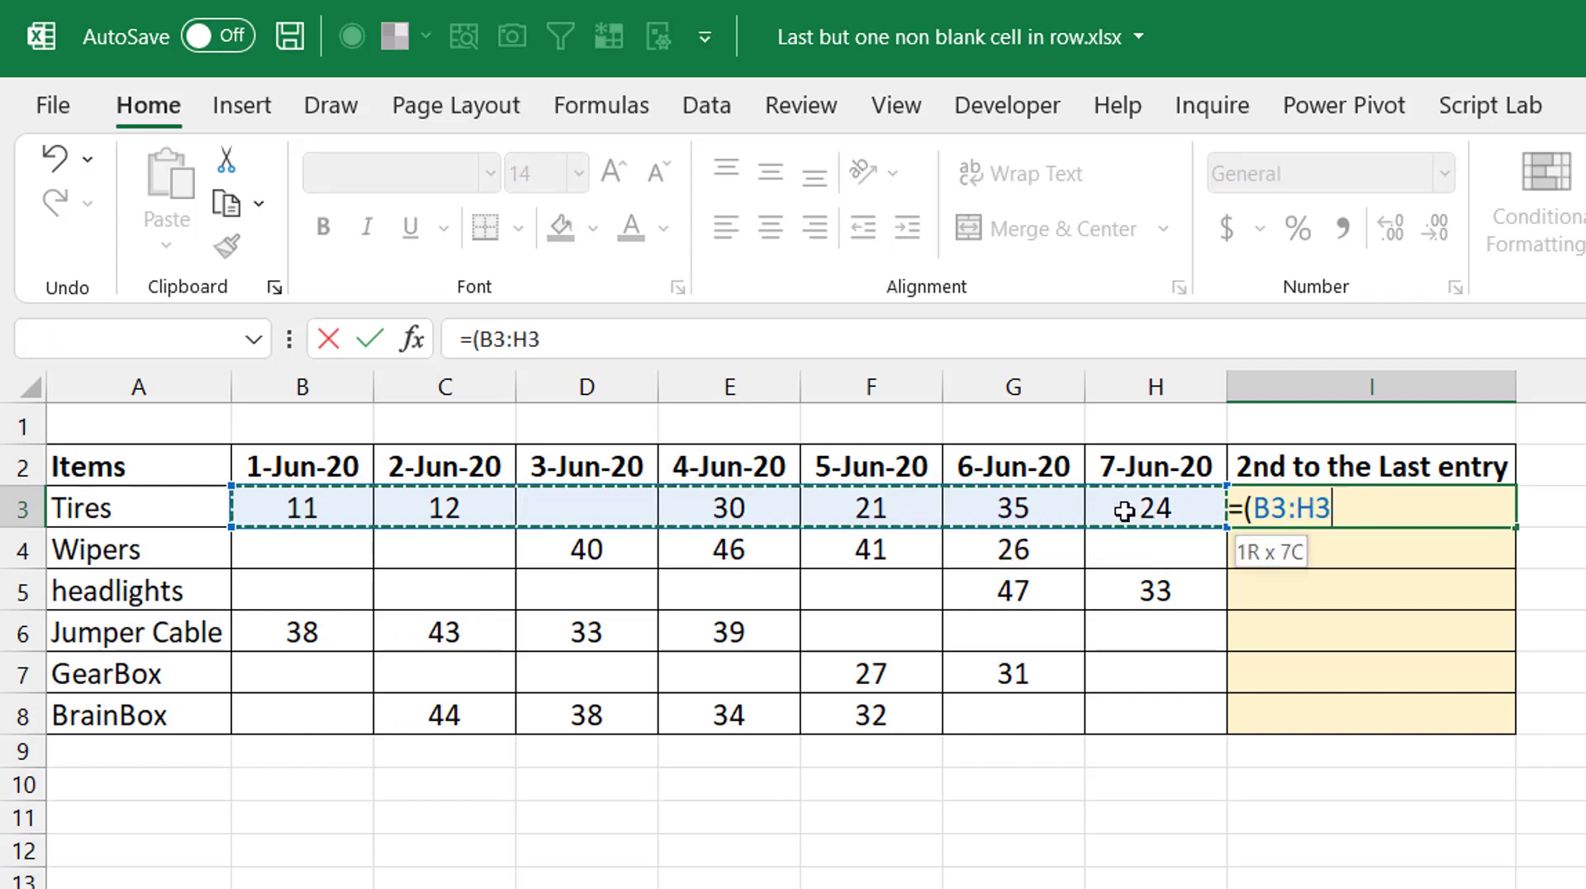
pyautogui.write('<>"")')
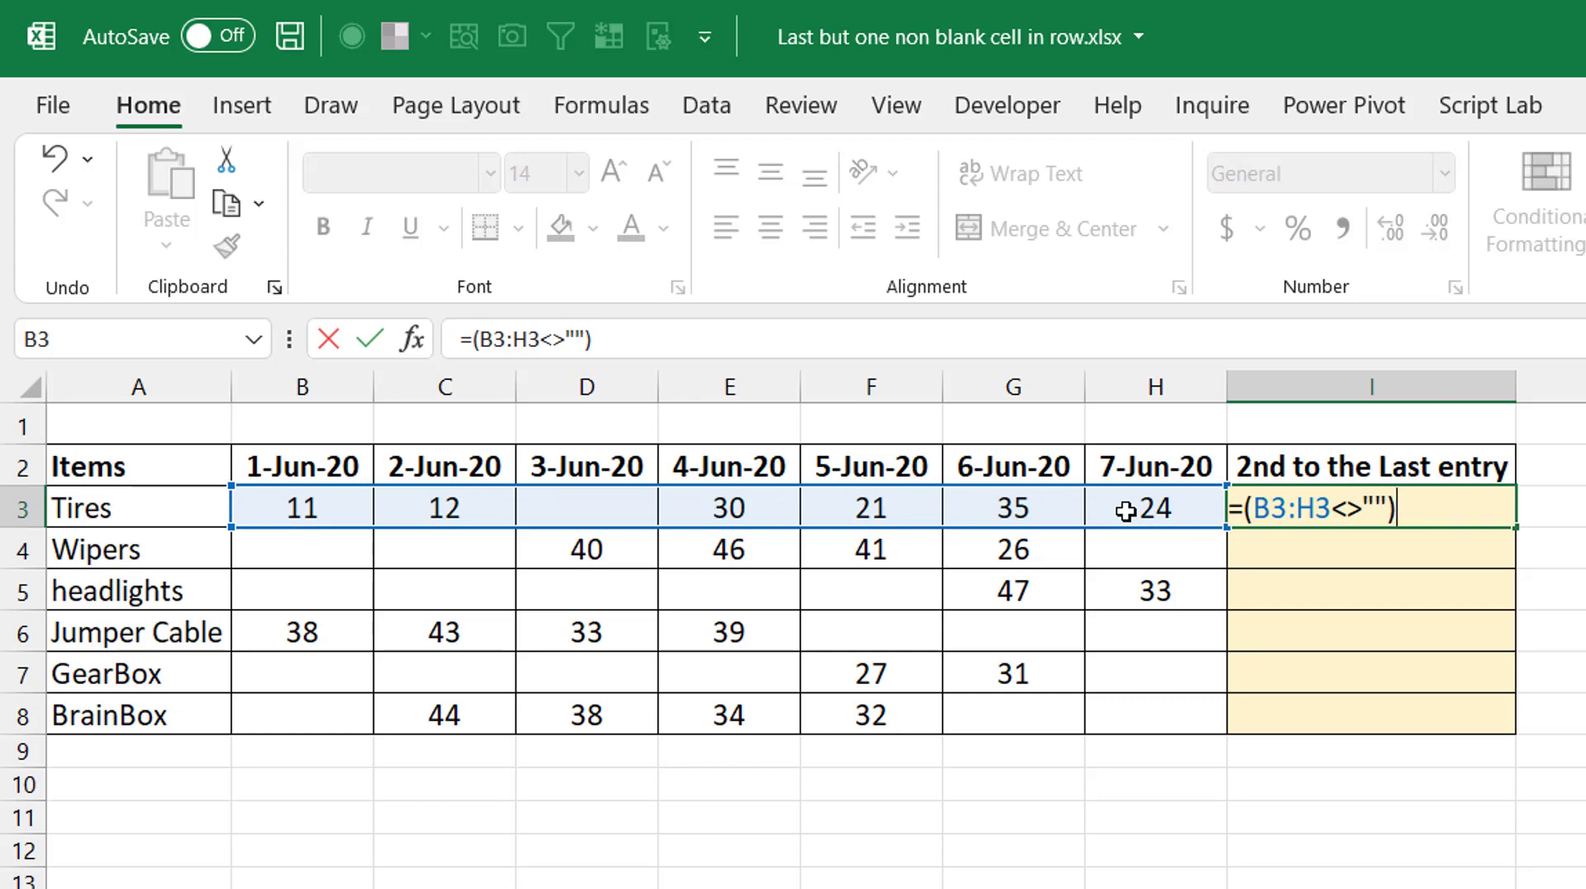
# - Preview the evaluated array of the (B3:H3<>"") test within the I3 formula and restore the expression
pyautogui.hotkey('shift', 'Home')
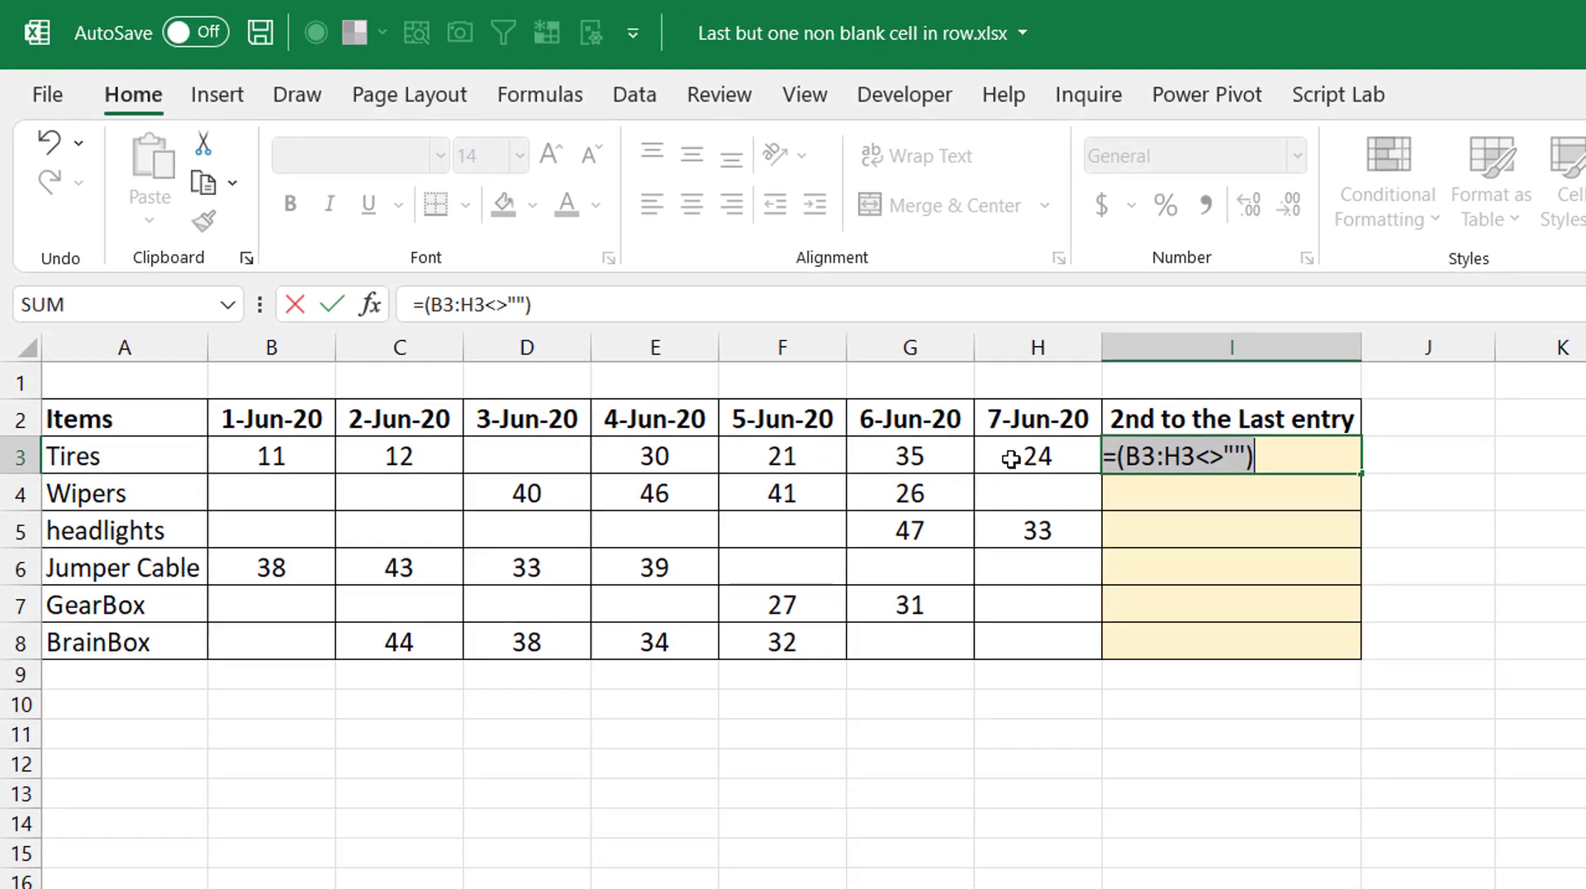
pyautogui.press('F9')
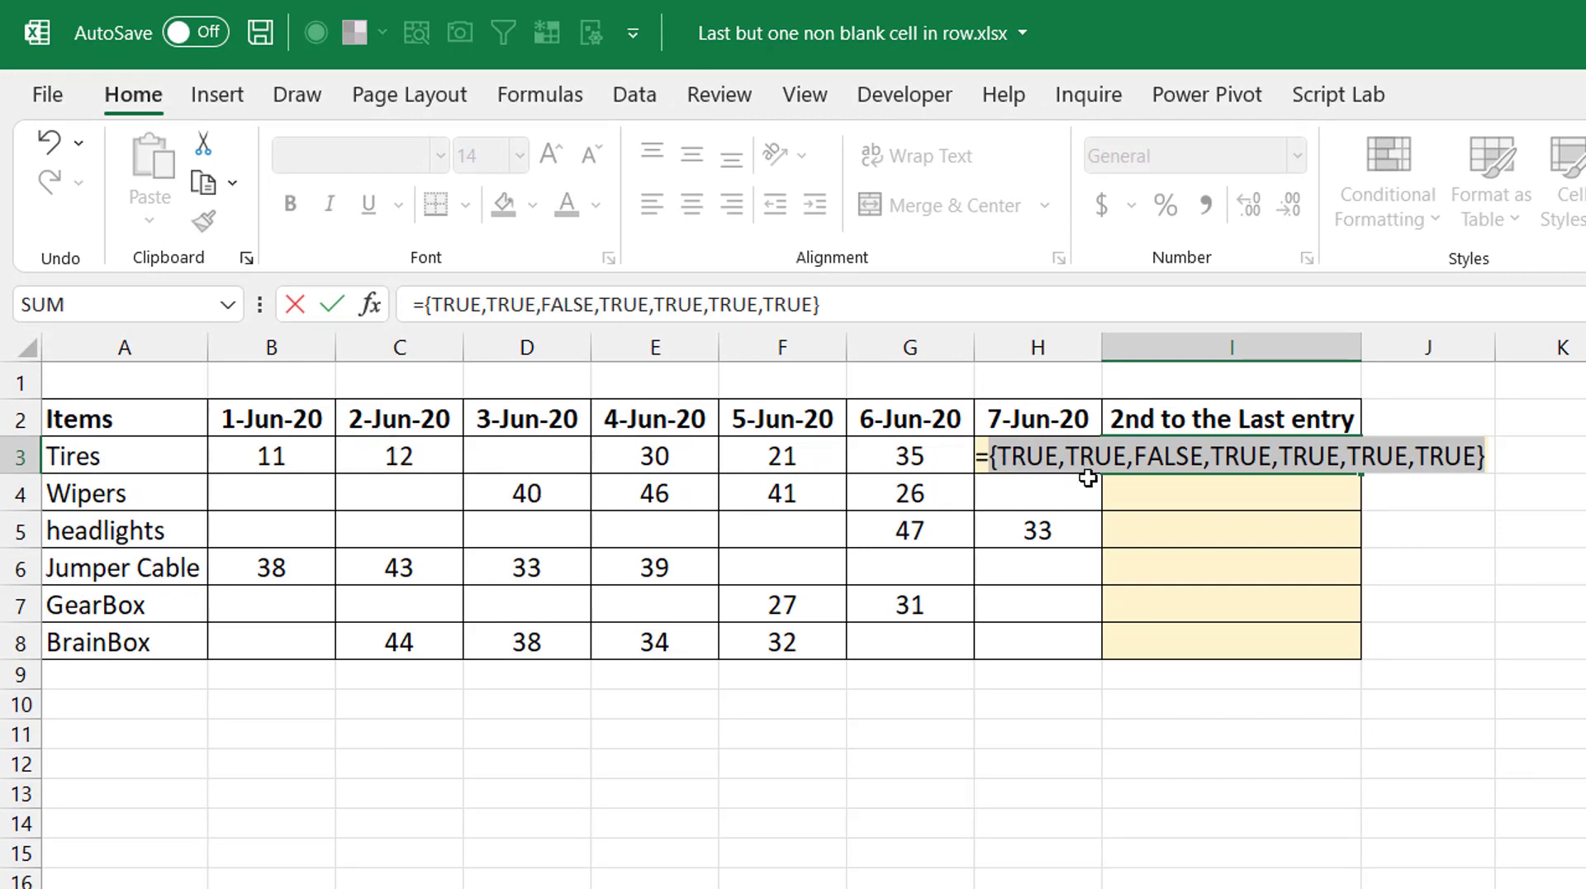
pyautogui.hotkey('ctrl', 'z')
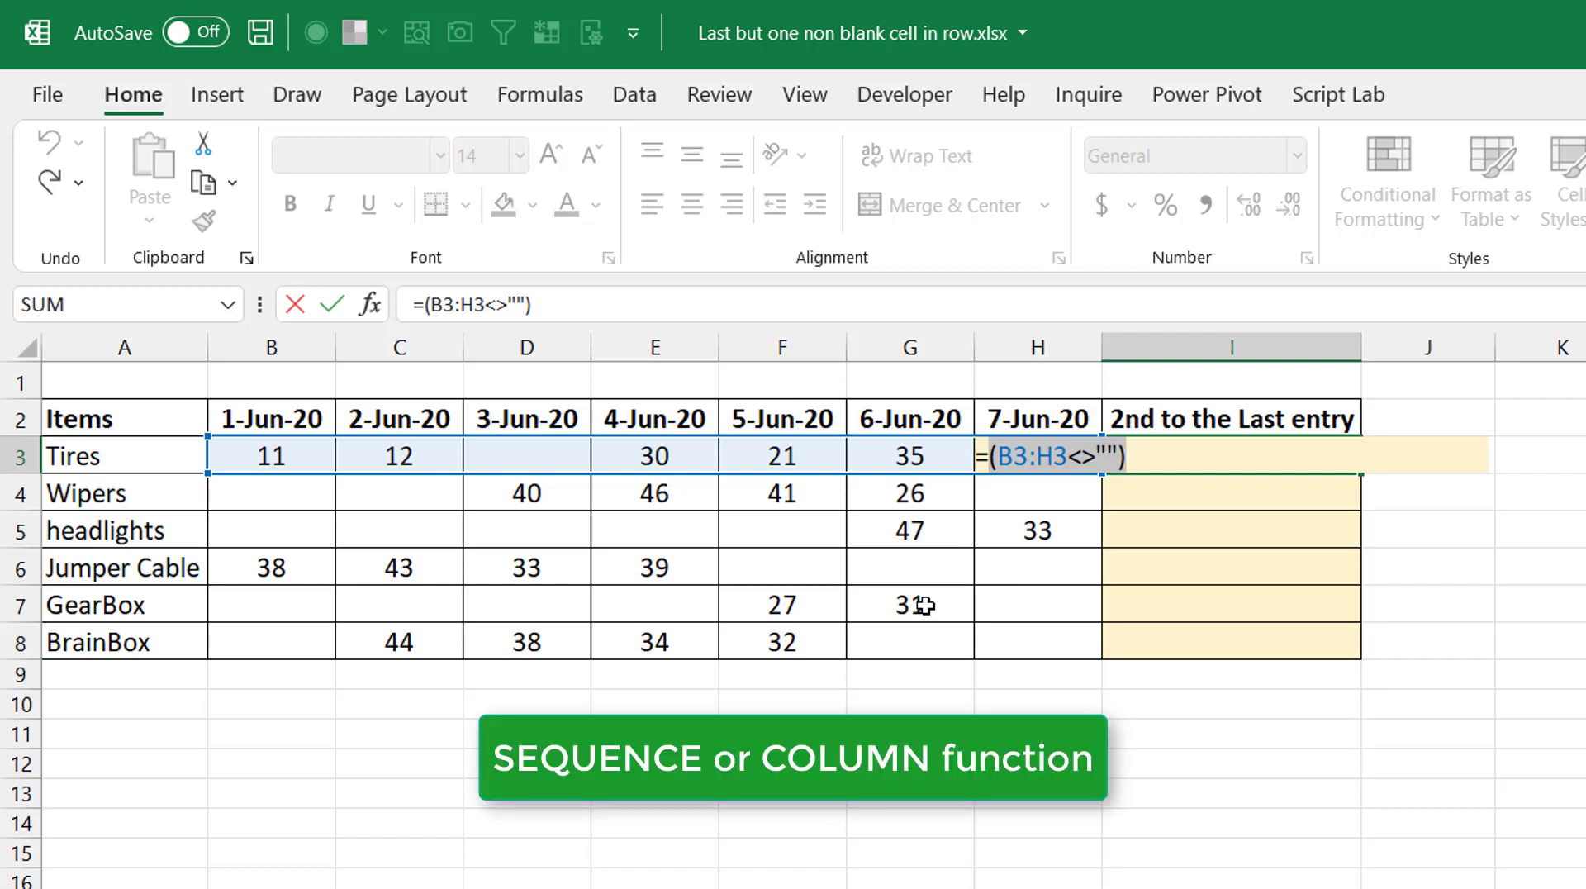
# - Extend the I3 formula by multiplying the non-blank test with (SEQUENCE(COUNTA($B$2:$H$2)), counting the date headers with absolute references
pyautogui.click(675, 315)
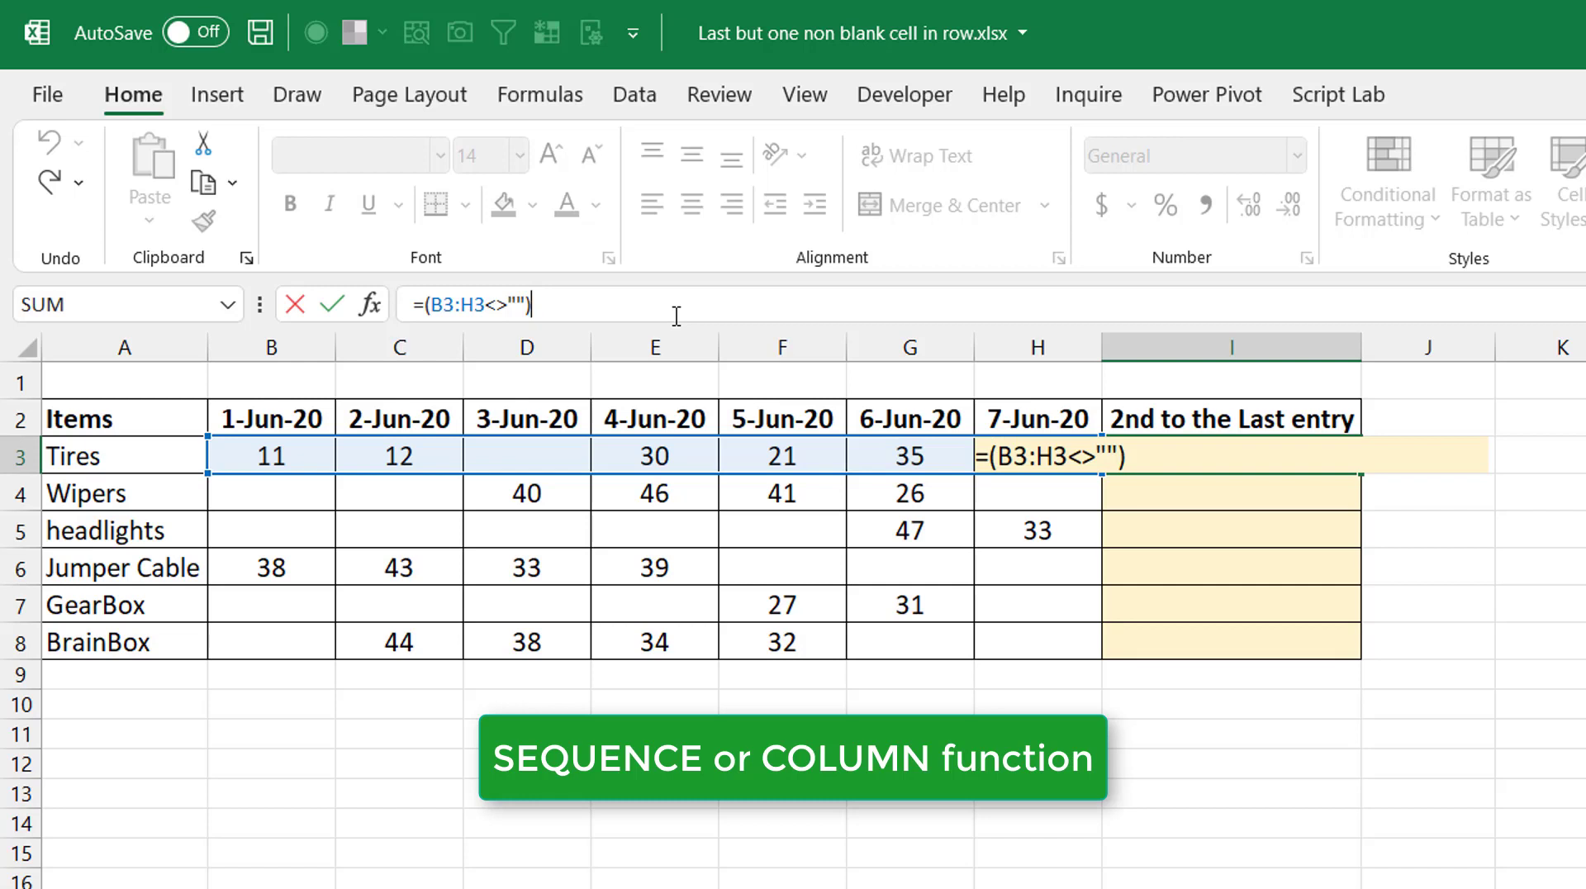
pyautogui.write('*(')
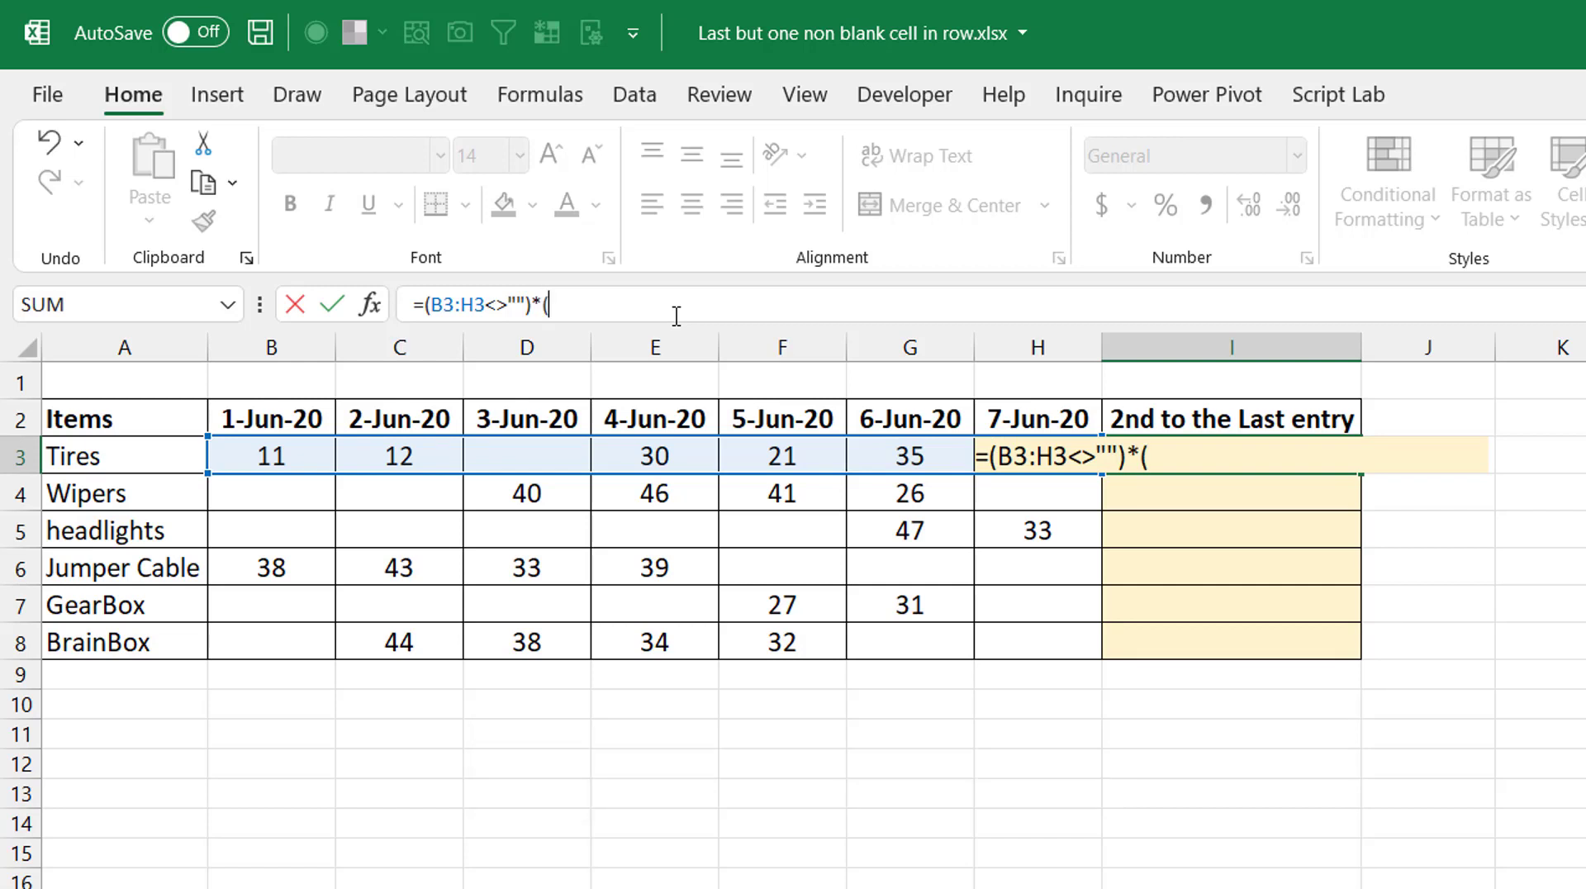
pyautogui.write('sequence')
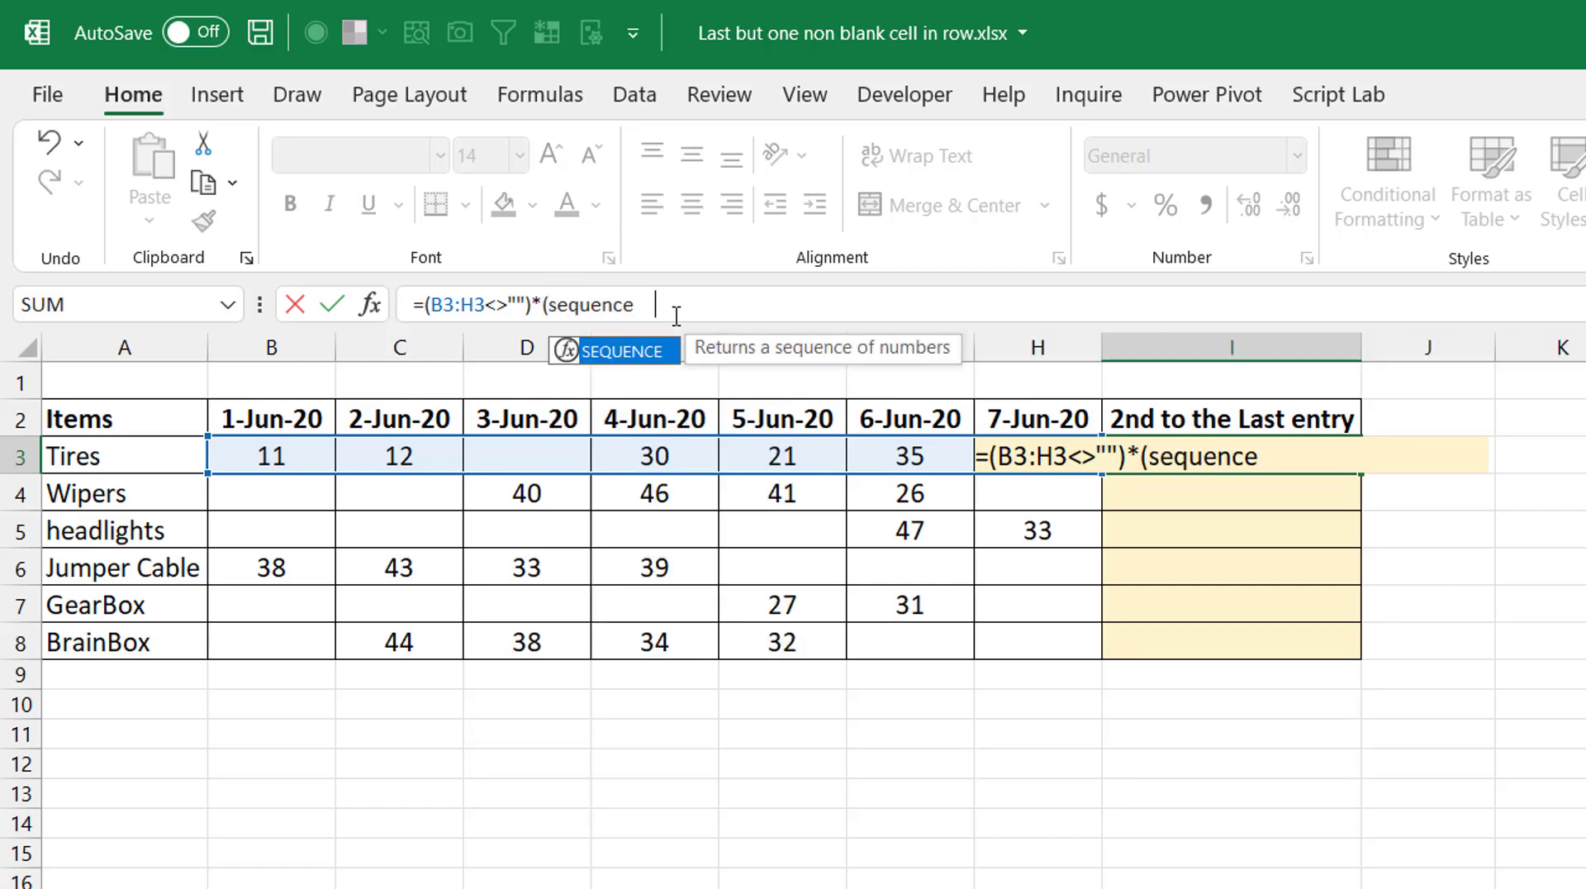
pyautogui.press('Tab')
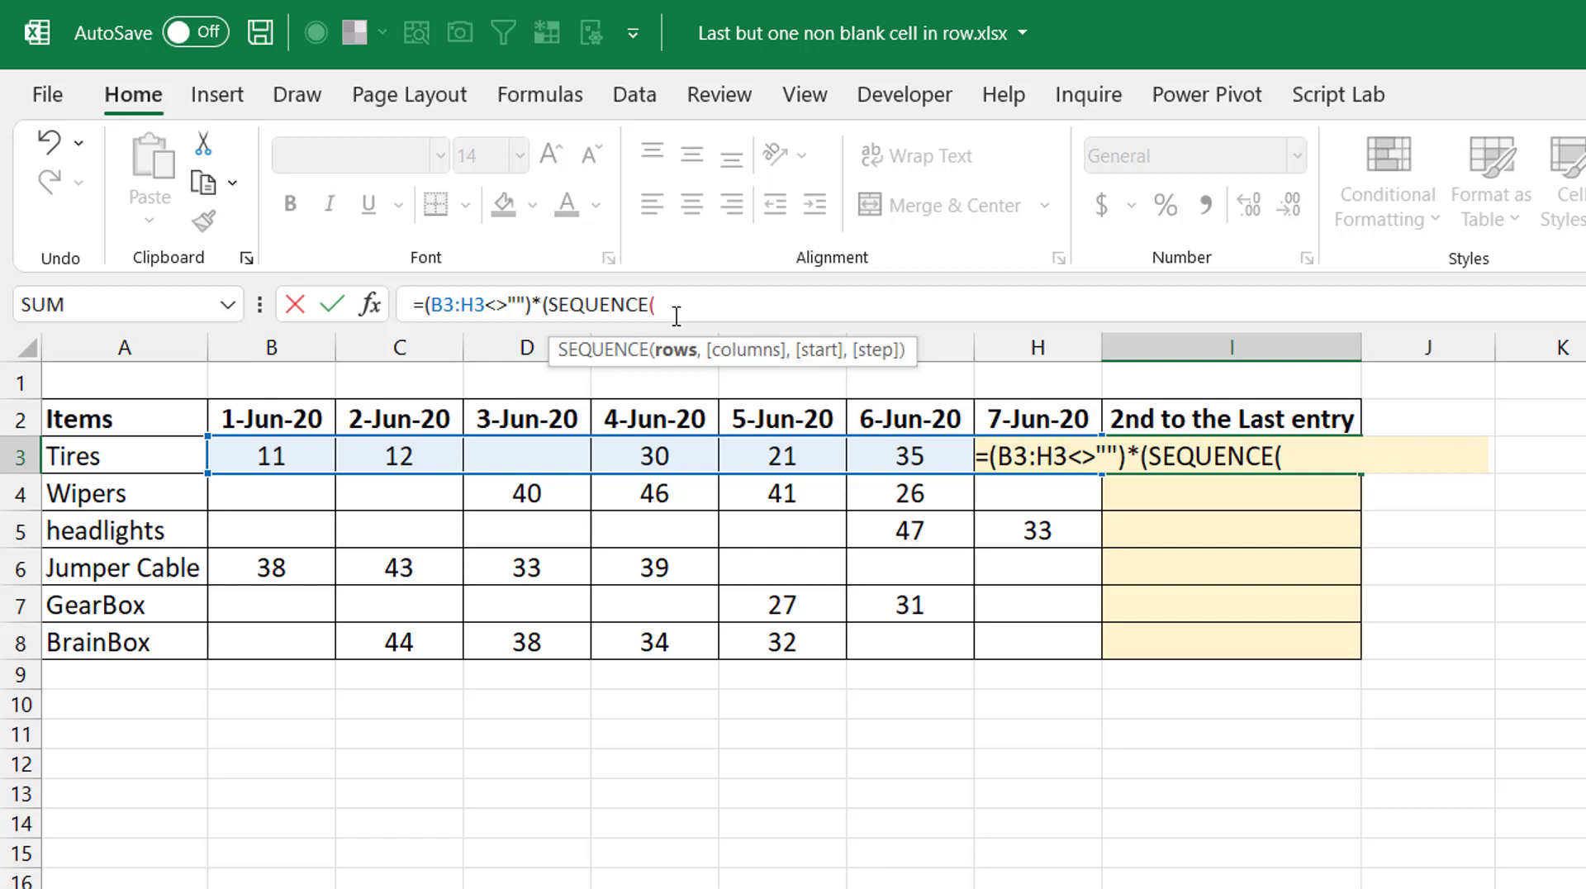
pyautogui.write('counta(')
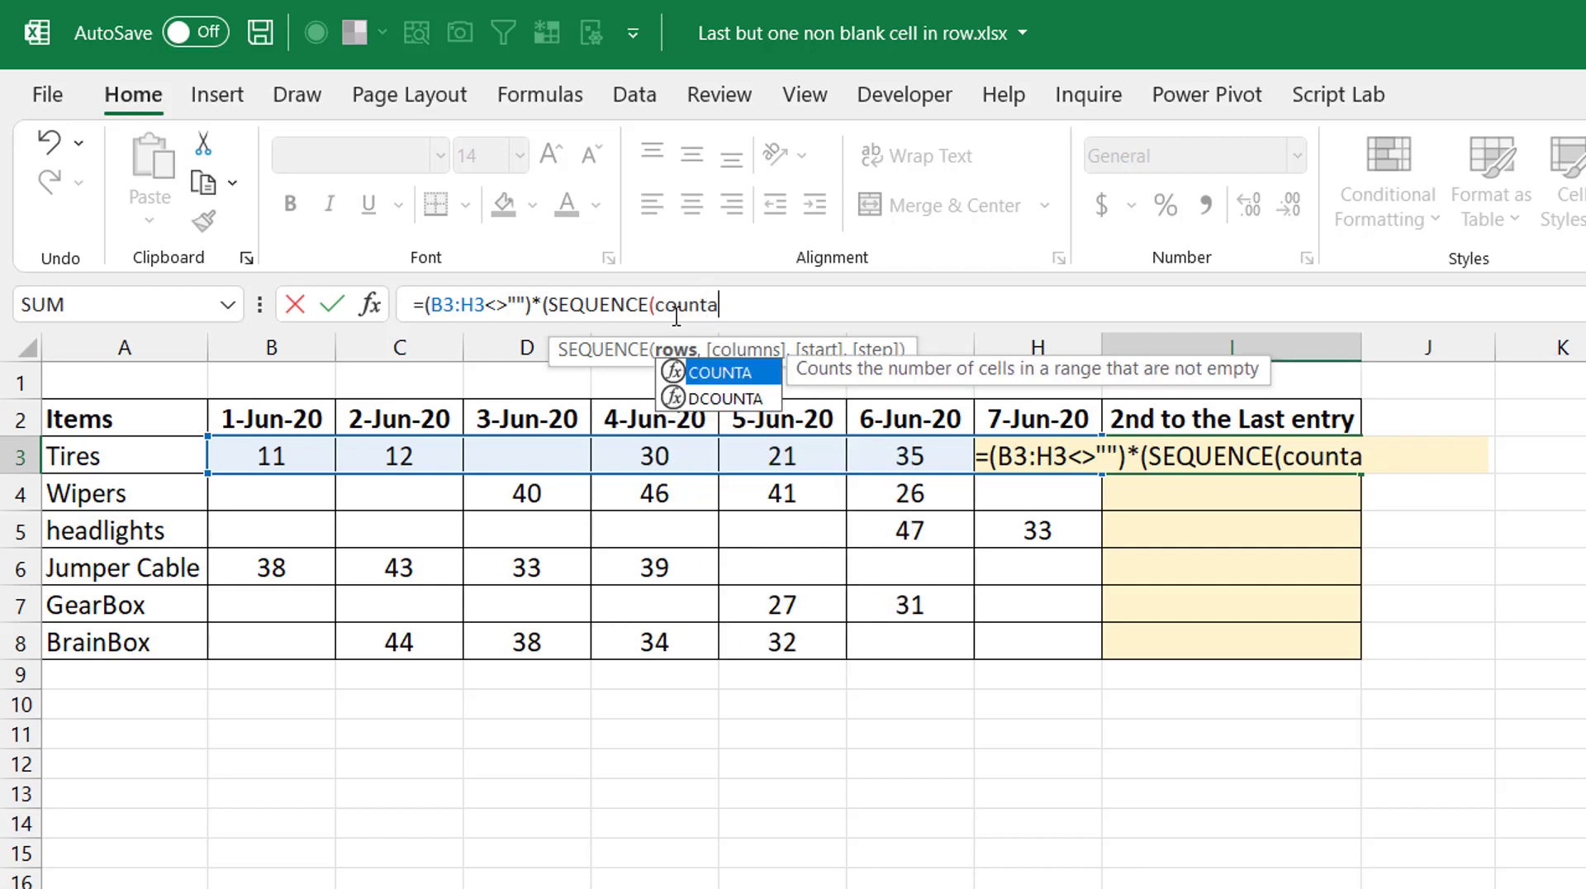
pyautogui.click(279, 423)
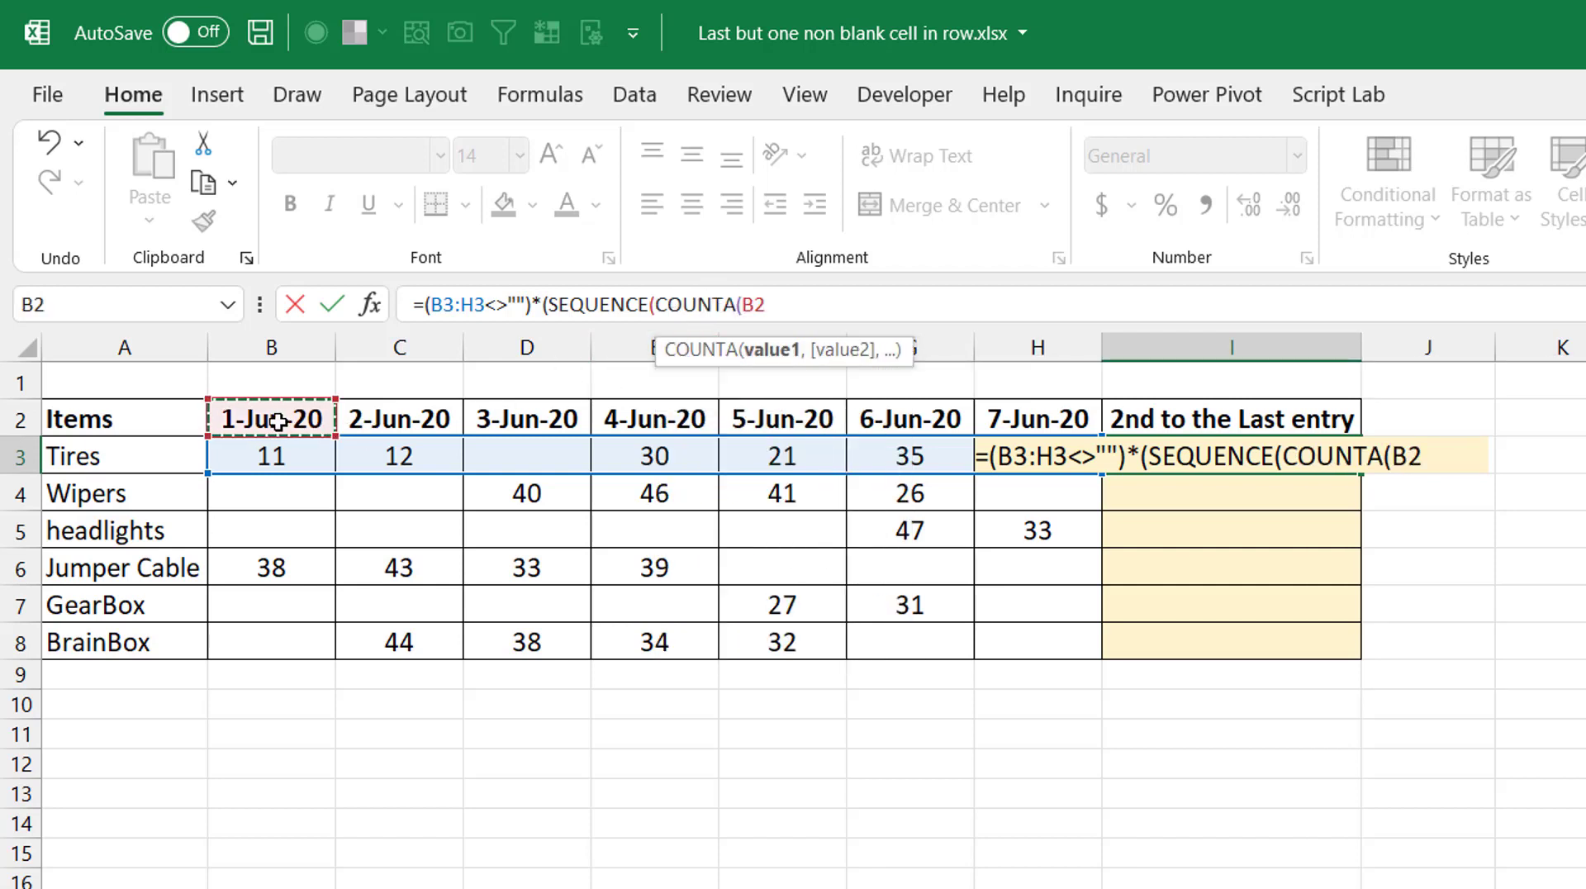
pyautogui.hotkey('ctrl', 'shift', 'Right')
pyautogui.hotkey('shift', 'Left')
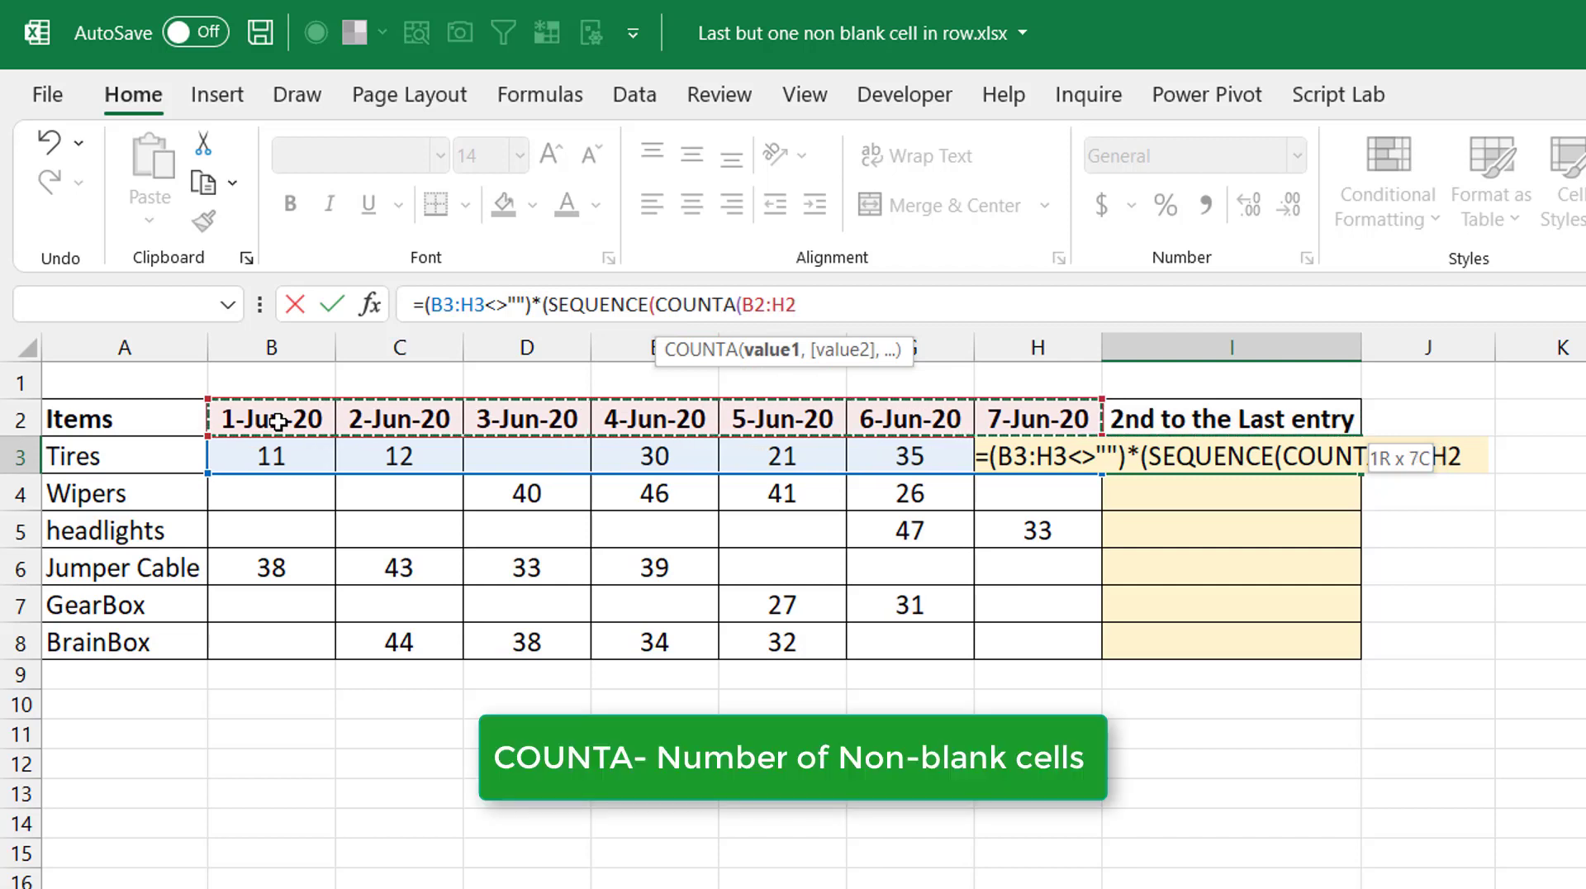
pyautogui.press('F4')
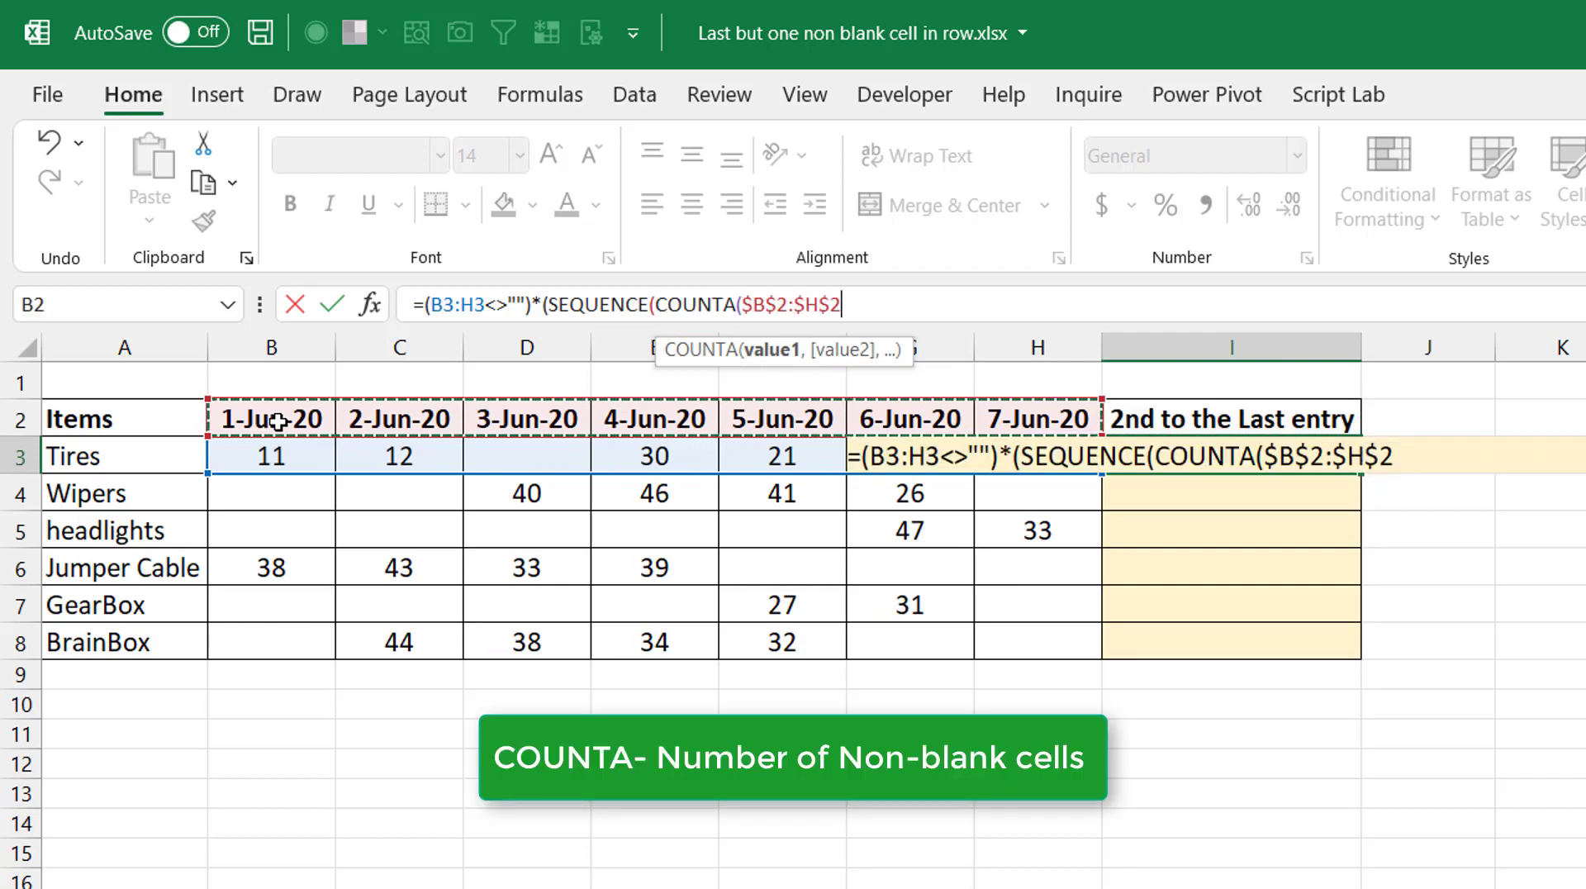
pyautogui.write(')')
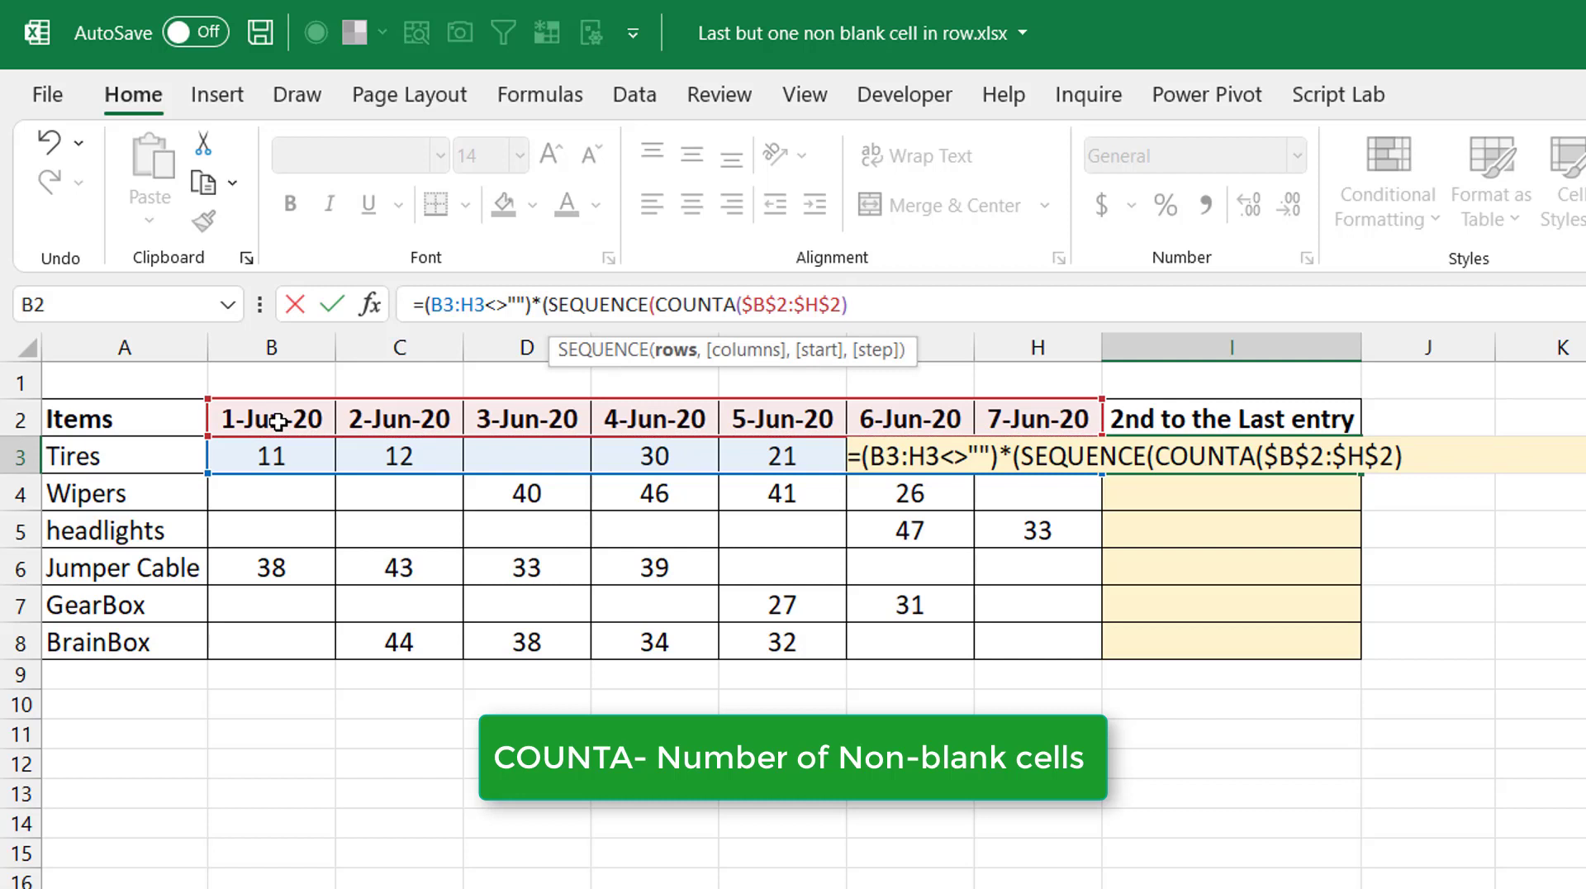
pyautogui.write(')')
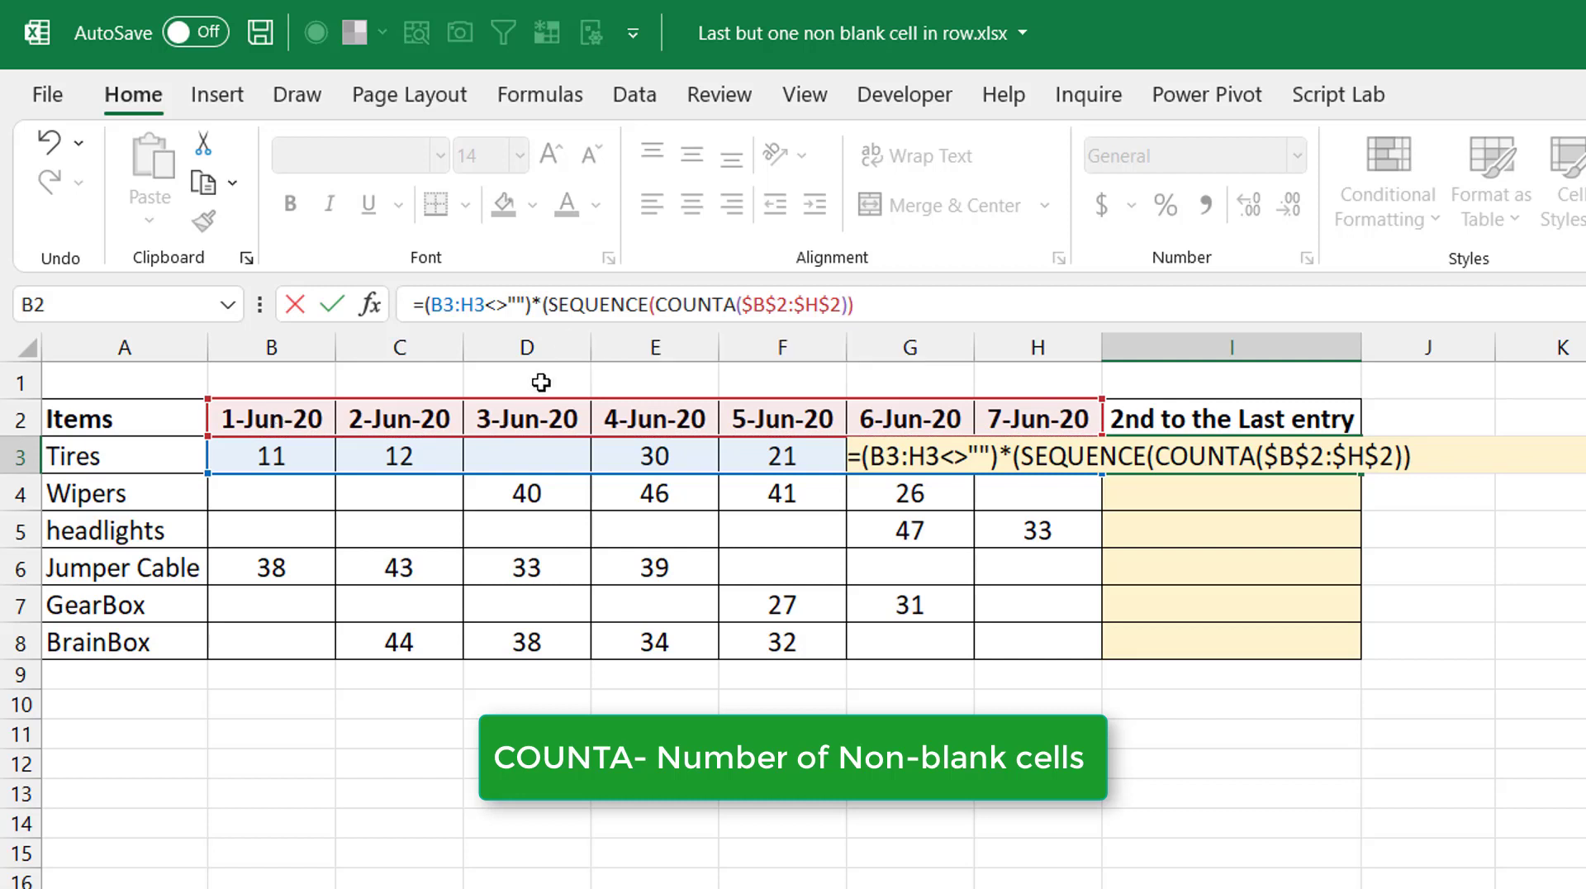
# - Make the COUNTA result the columns argument of SEQUENCE by leaving rows empty, and close the outer parenthesis
pyautogui.click(657, 304)
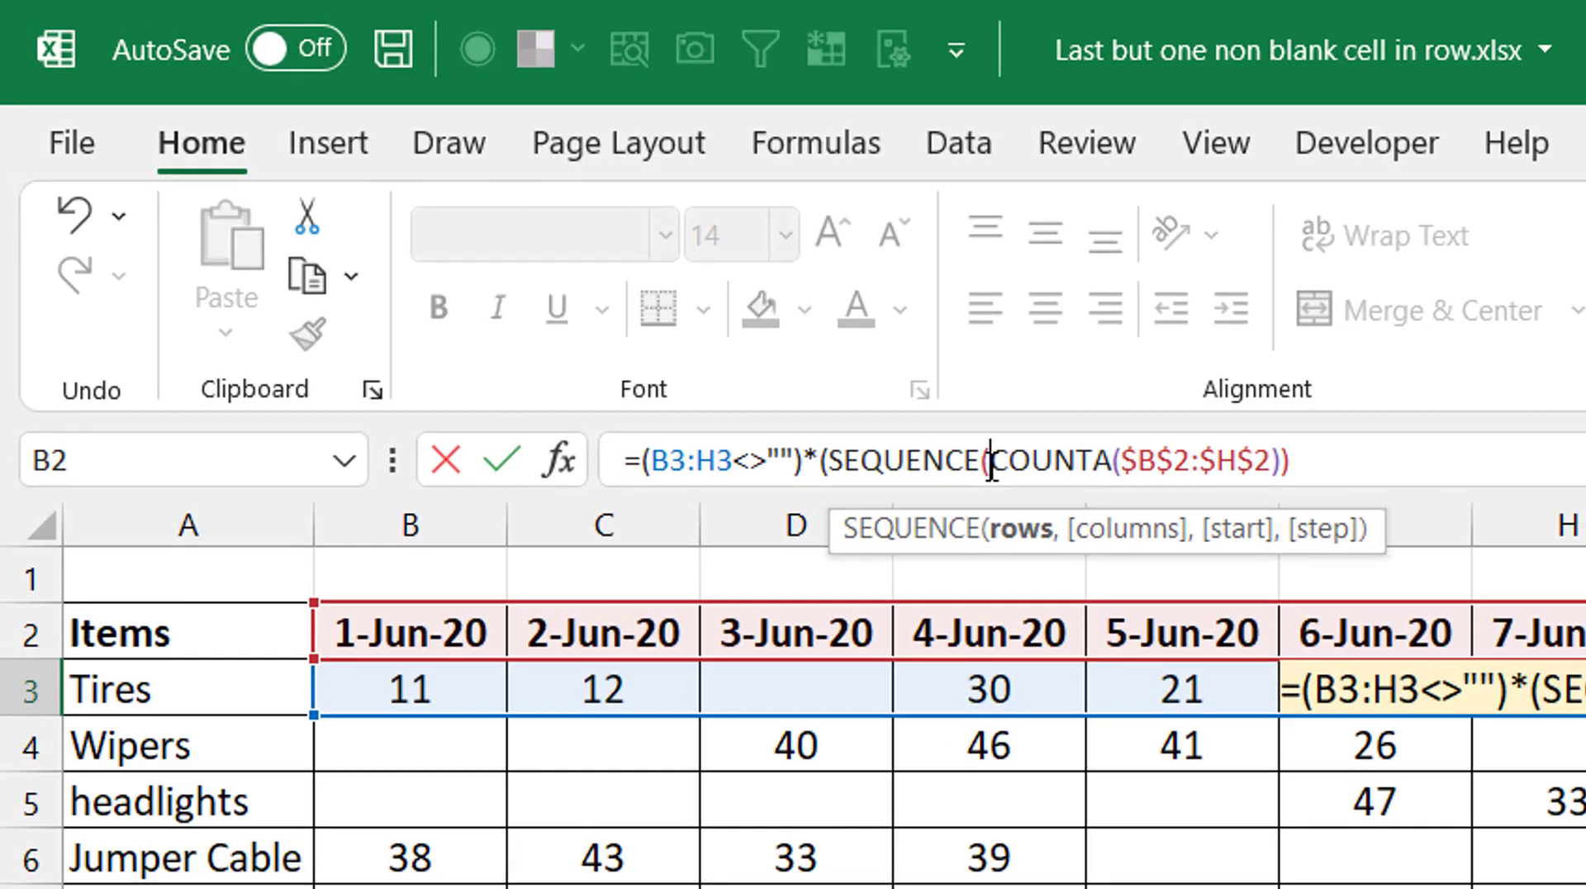
pyautogui.write(',')
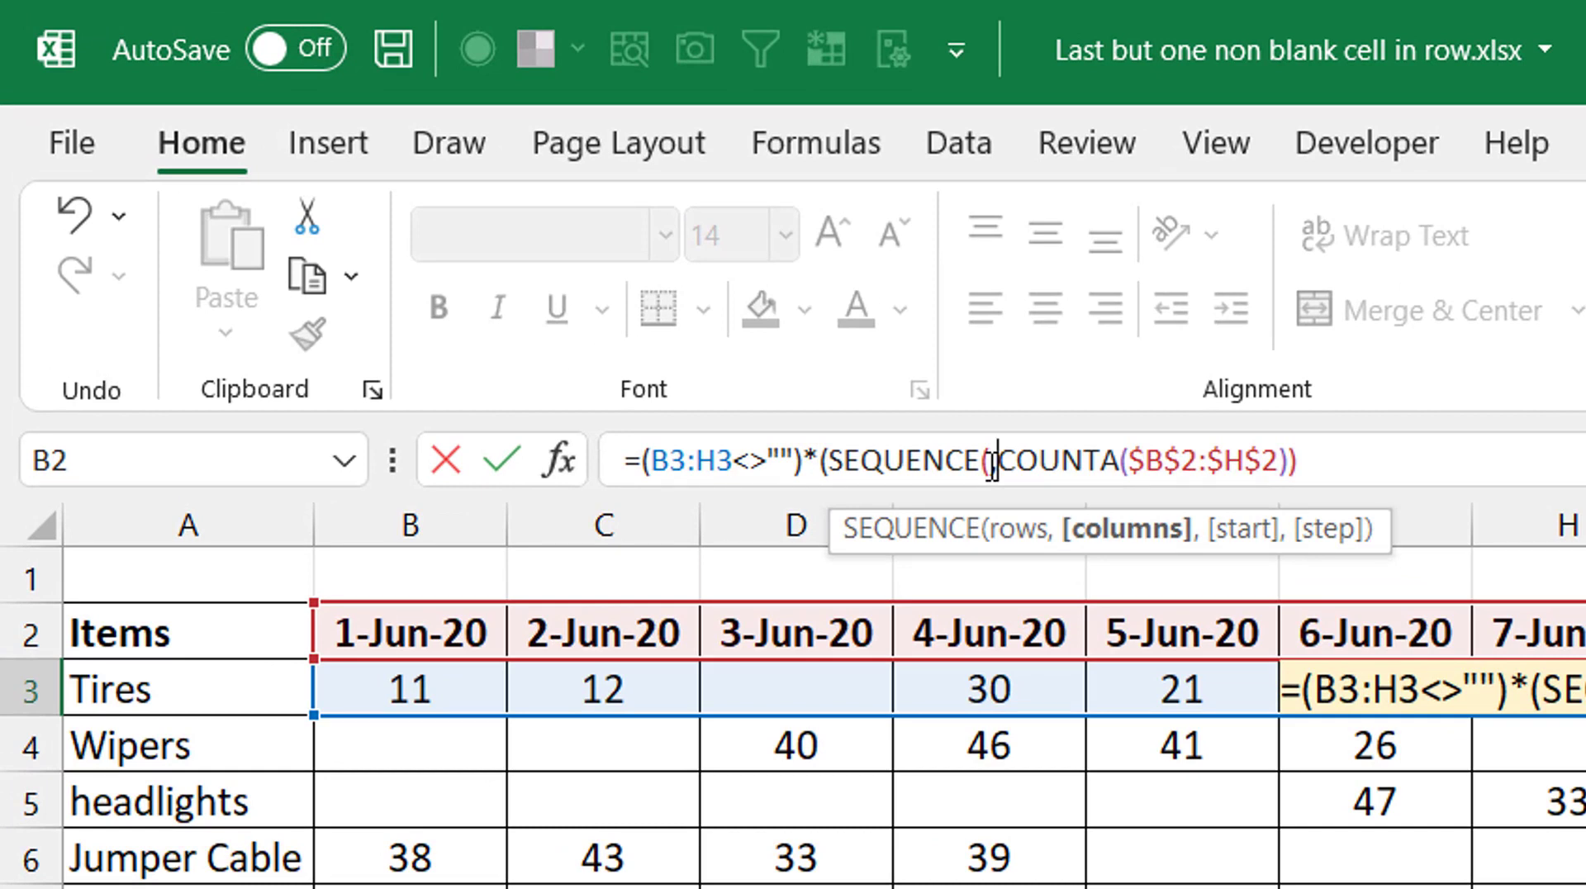
pyautogui.click(1362, 463)
pyautogui.write(')')
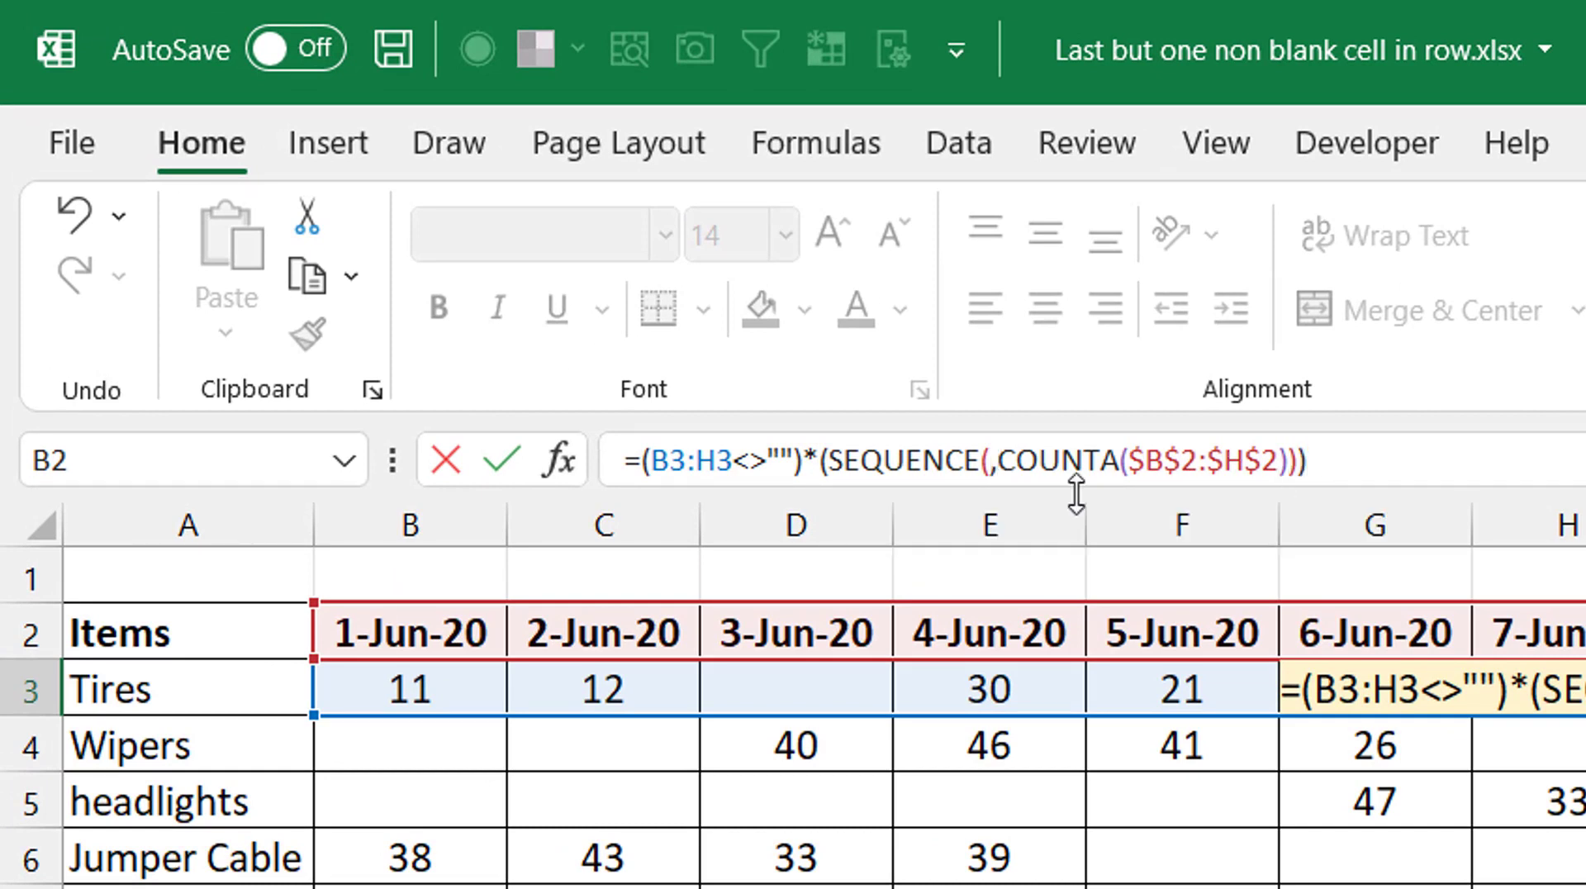
# - Preview the evaluated array of (SEQUENCE(,COUNTA($B$2:$H$2))) within the formula and restore the expression
pyautogui.click(818, 482)
pyautogui.keyDown('shift'); pyautogui.click(1312, 495); pyautogui.keyUp('shift')
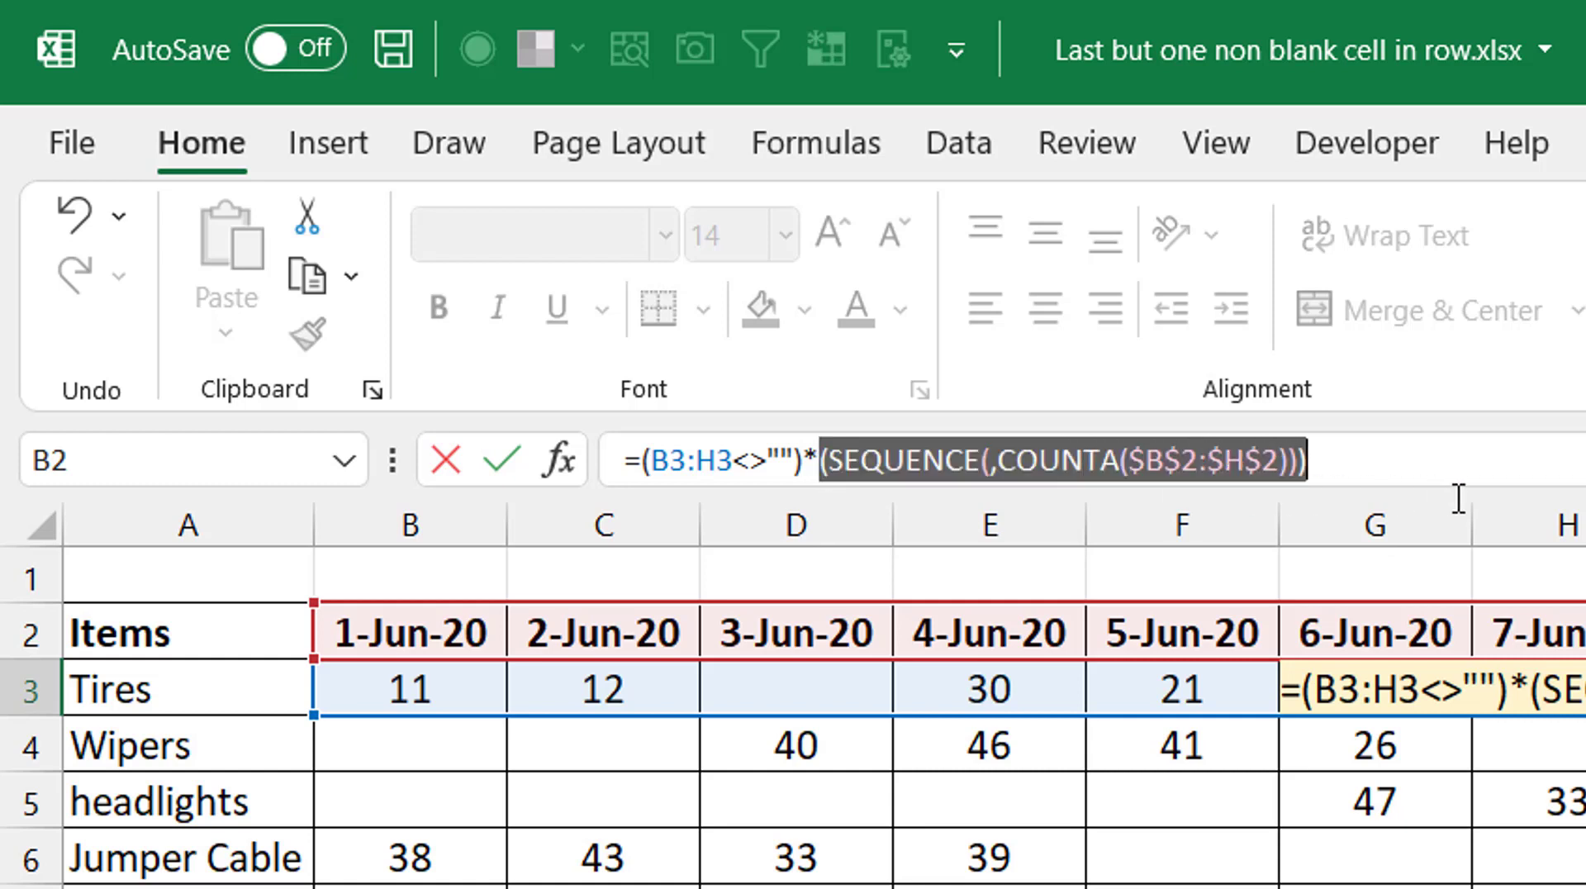
pyautogui.press('F9')
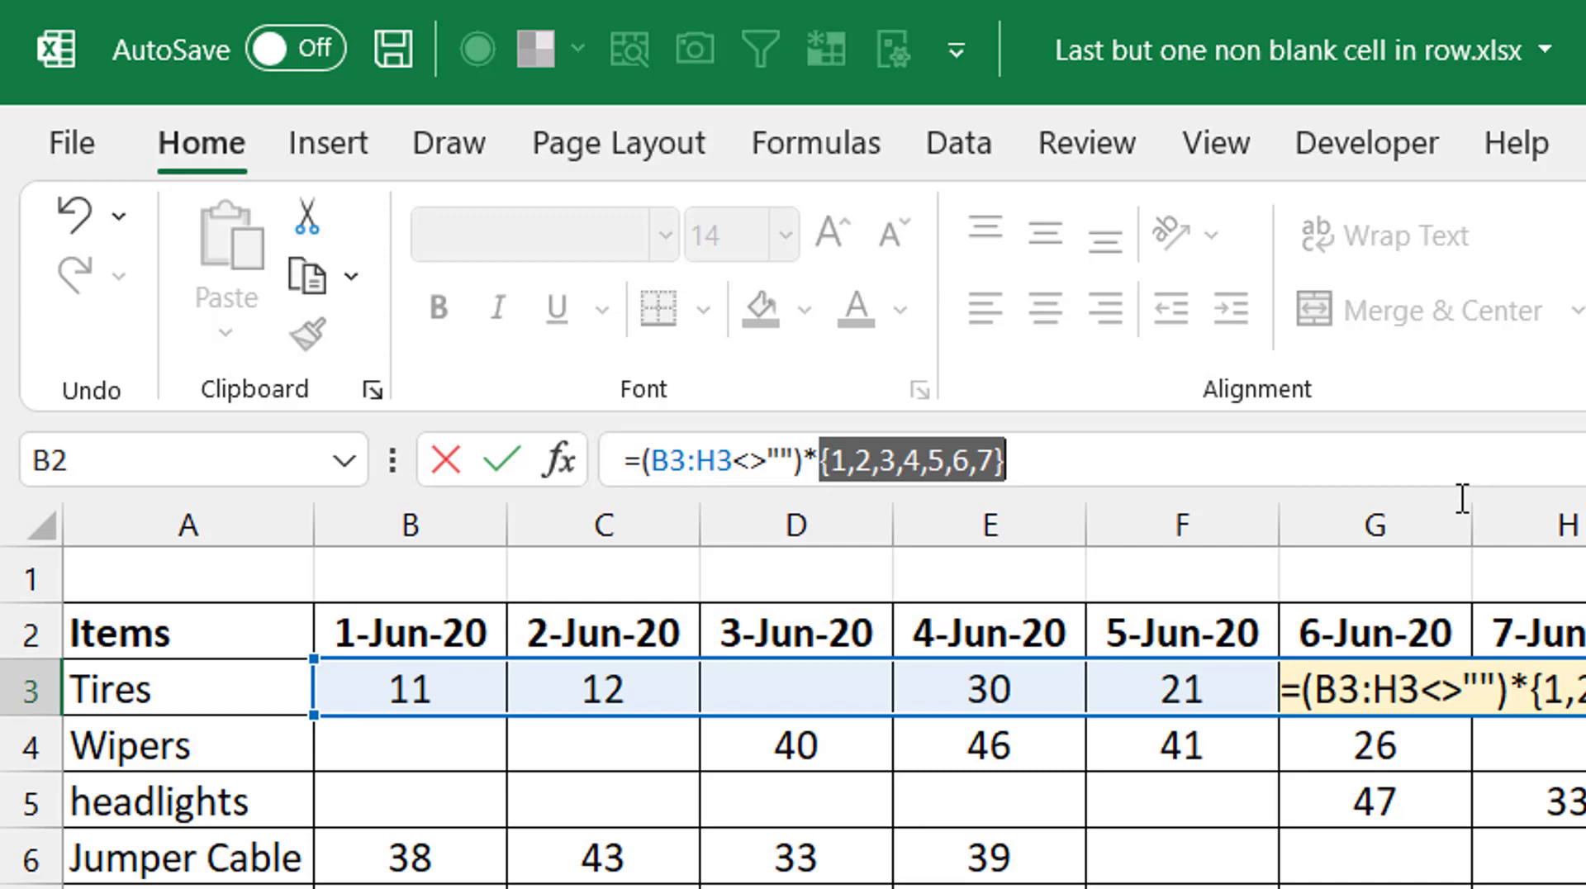
pyautogui.hotkey('ctrl', 'z')
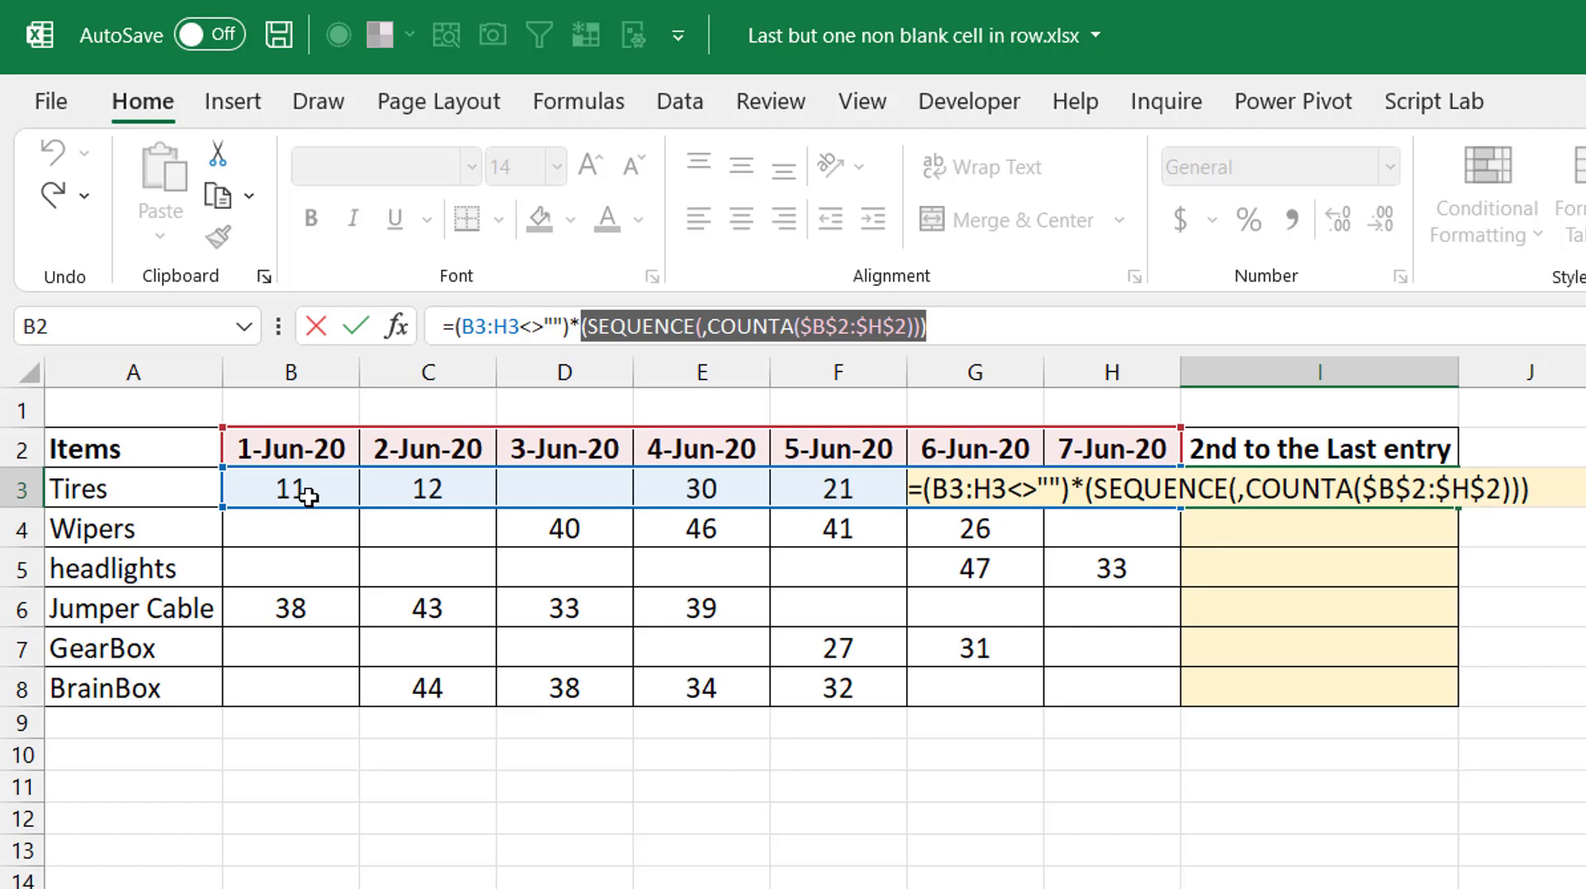
# - Commit the formula =(B3:H3<>"")*(SEQUENCE(,COUNTA($B$2:$H$2))) in I3 and reselect the cell
pyautogui.click(986, 327)
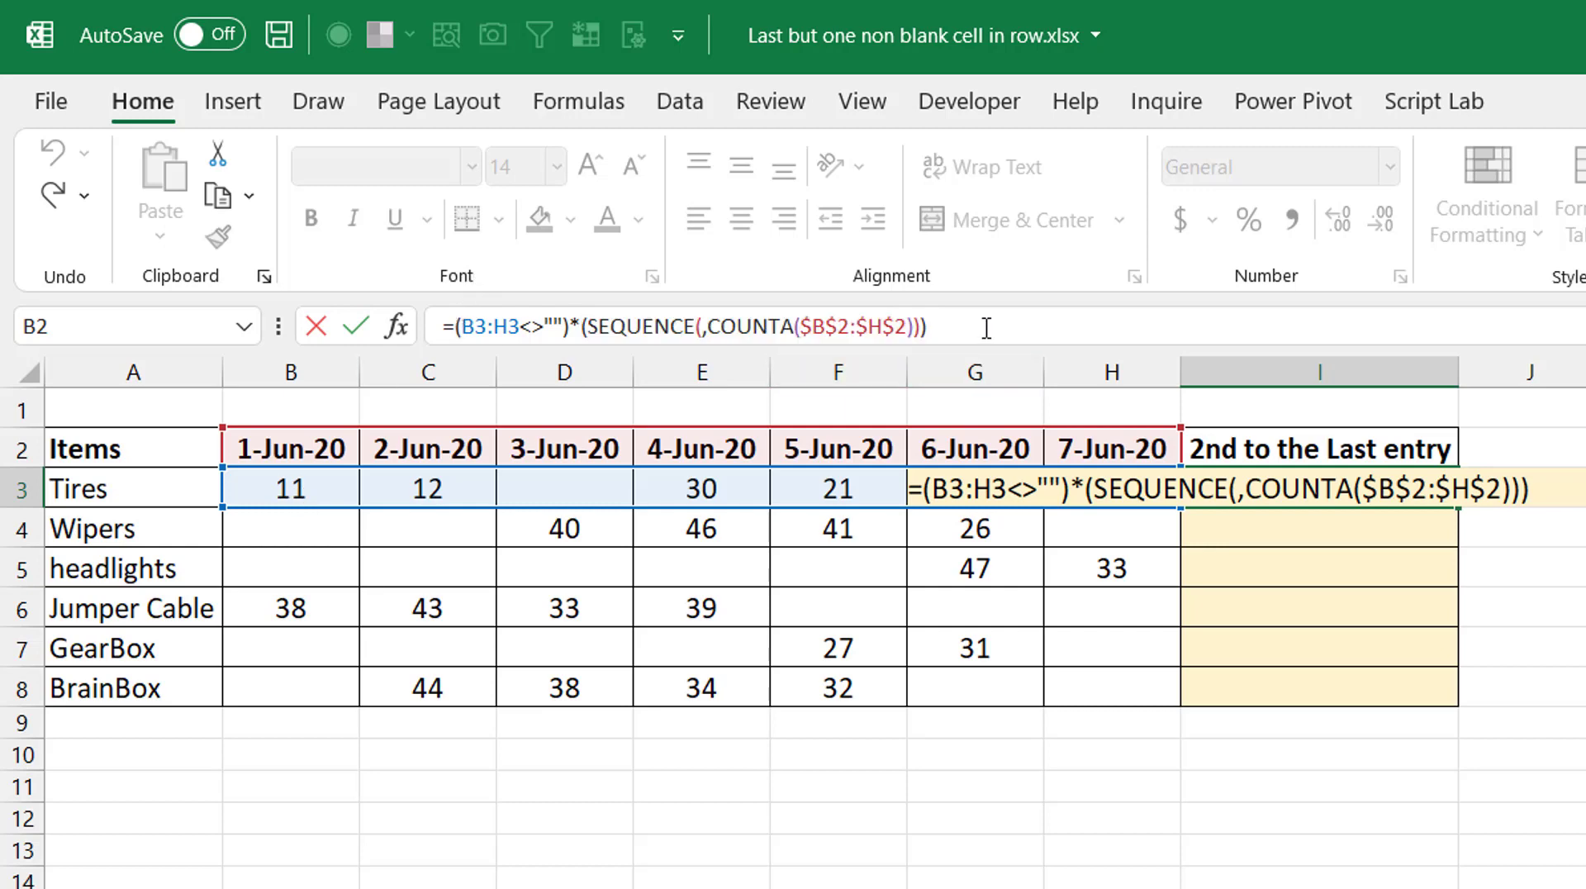
pyautogui.press('Return')
pyautogui.press('Up')
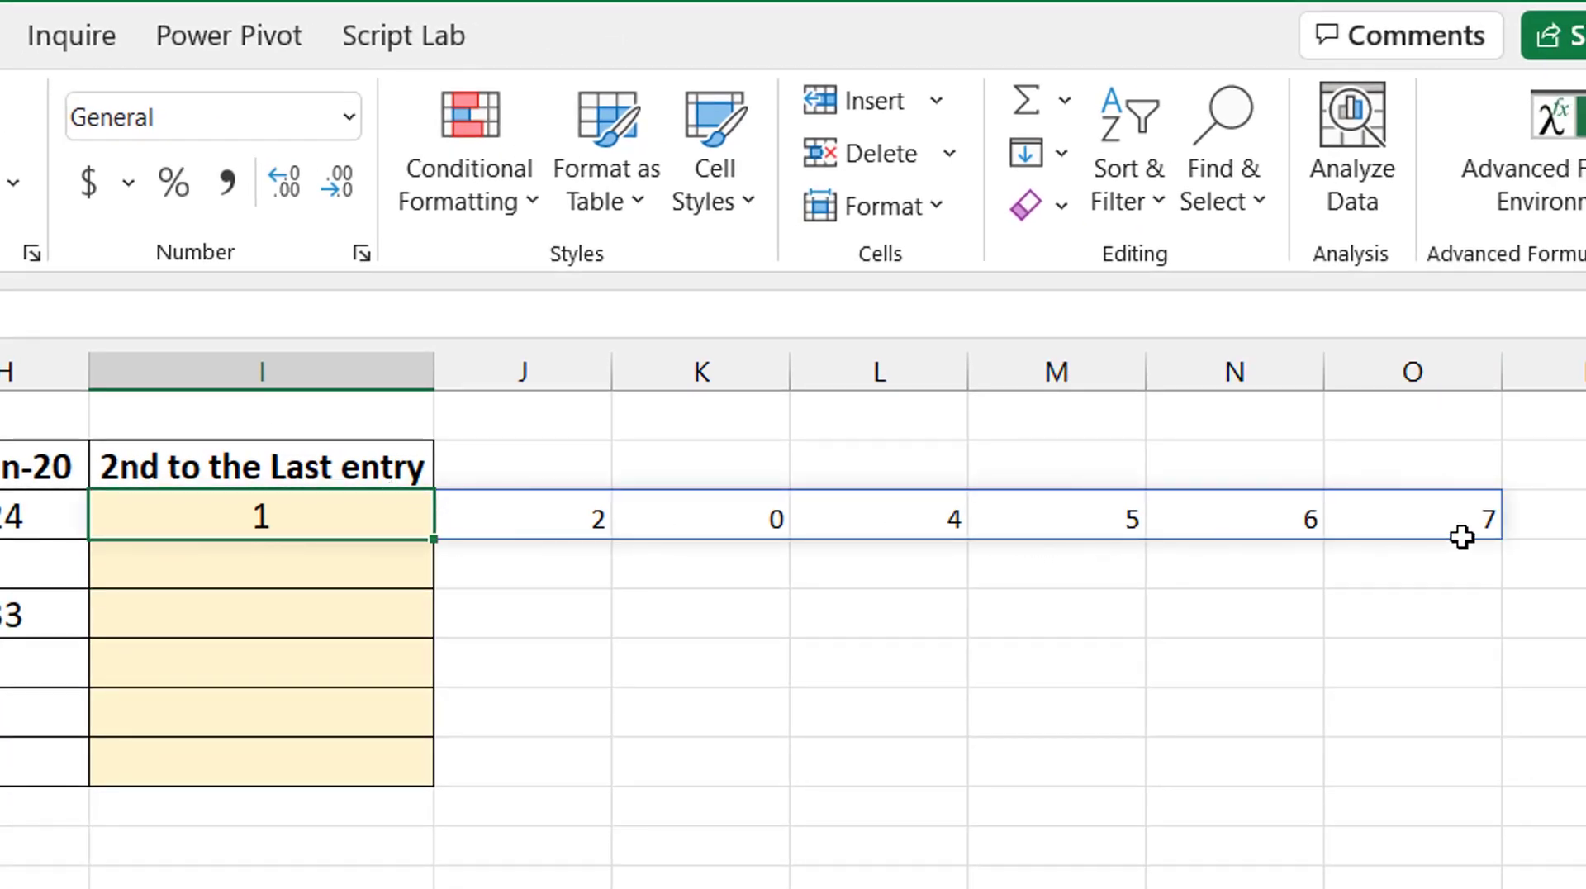
# - Test the spilled array by clearing the 2-Jun-20 value for Tires in C3, and re-enter 12
pyautogui.click(725, 531)
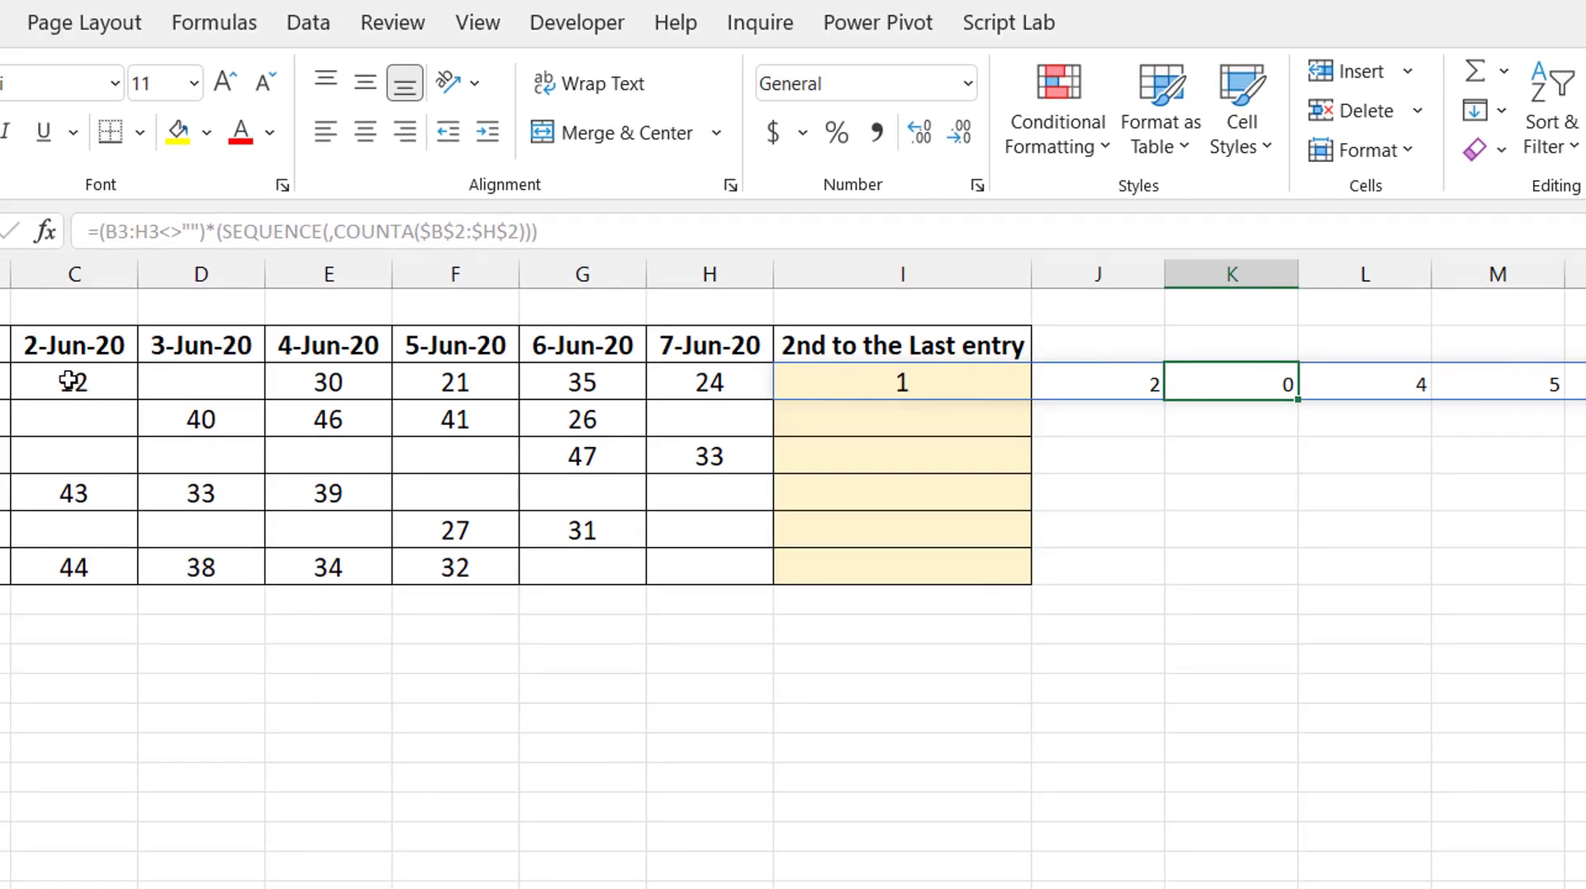
pyautogui.click(70, 382)
pyautogui.press('Delete')
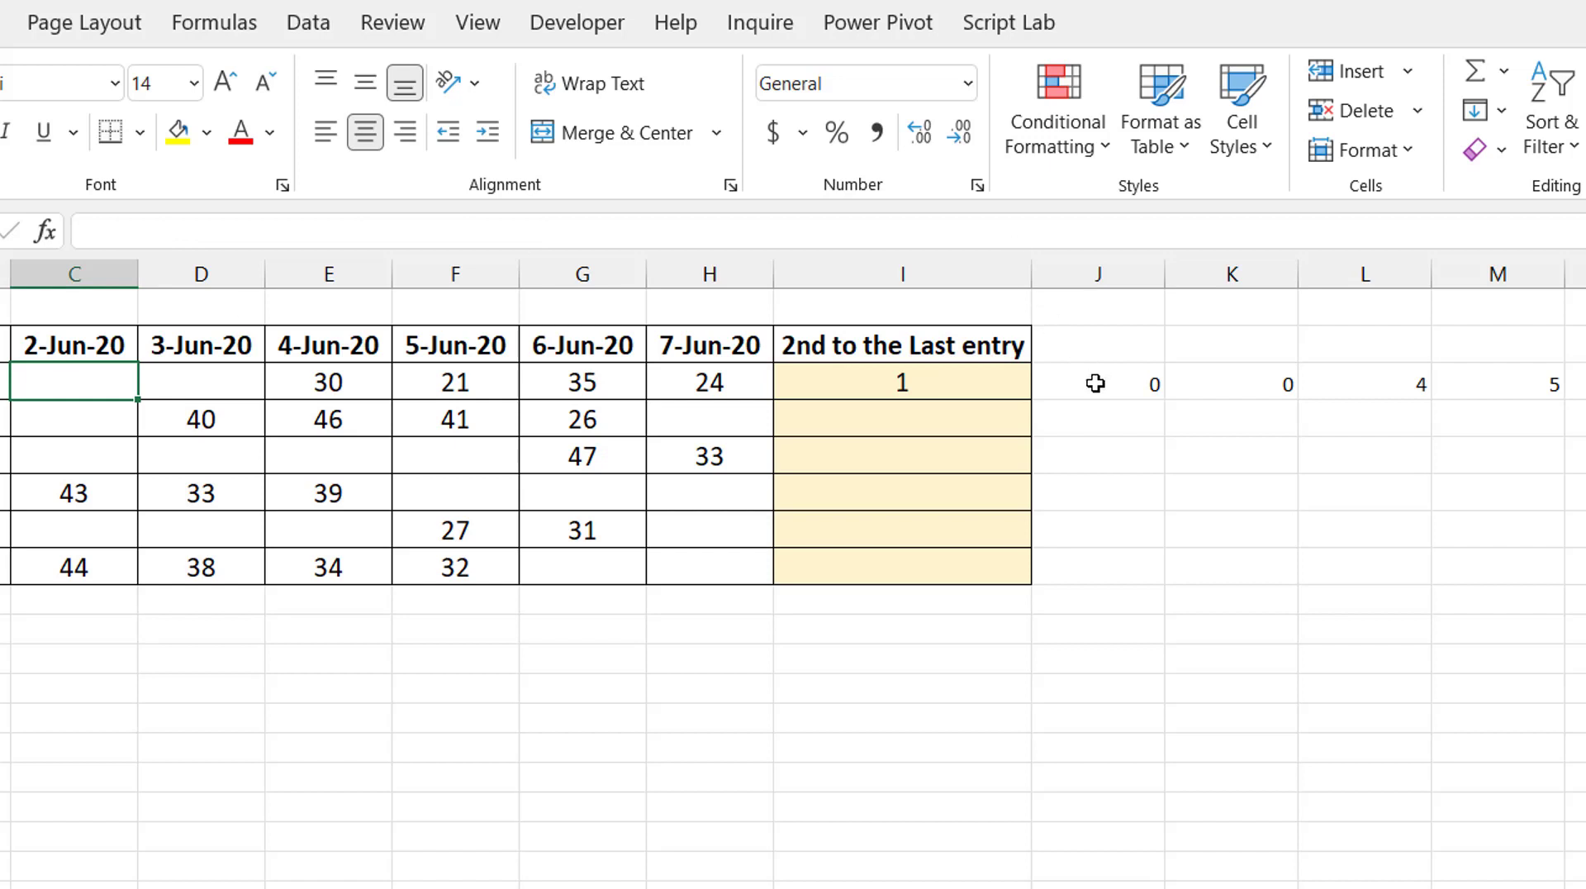
pyautogui.write('12')
pyautogui.hotkey('ctrl', 'Return')
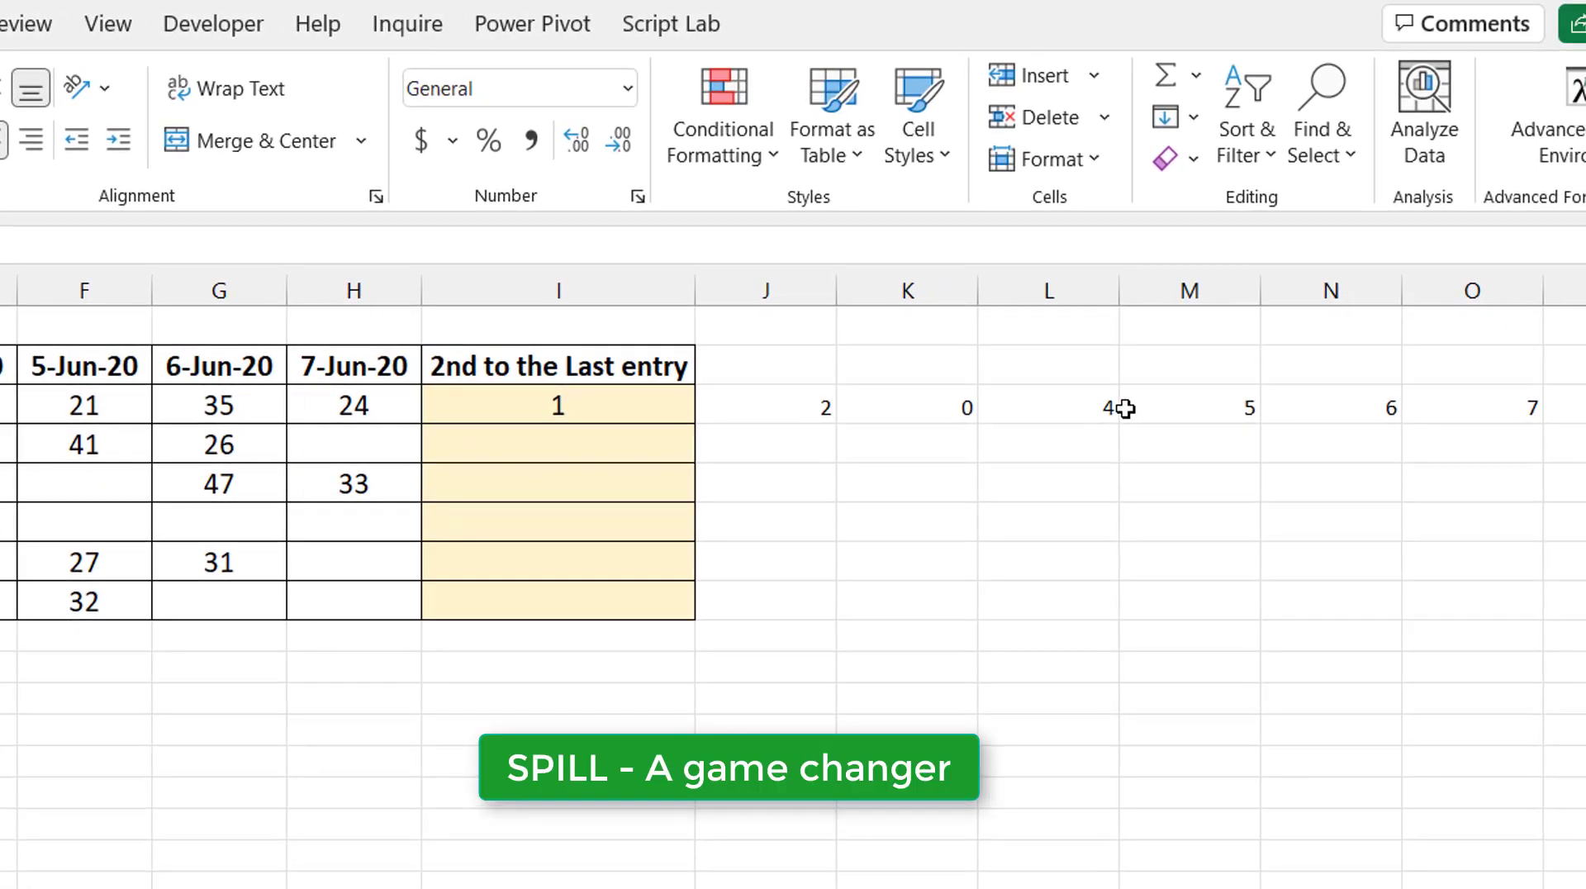
# - Inspect the spilled array from I3 to its last cell O3 and return to the formula cell I3
pyautogui.click(590, 404)
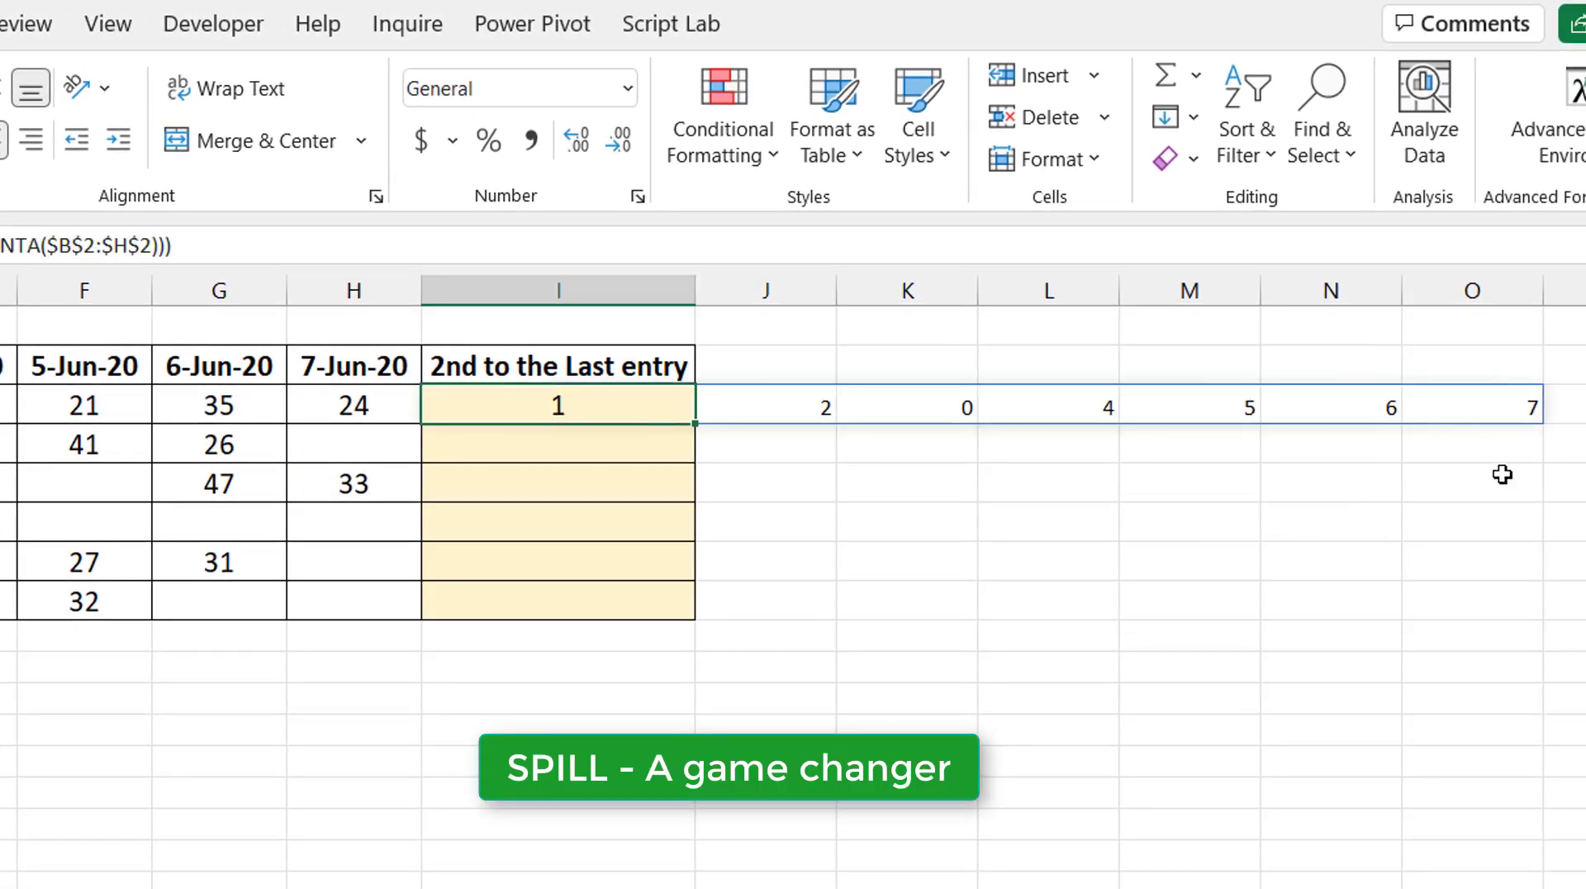
pyautogui.click(1502, 407)
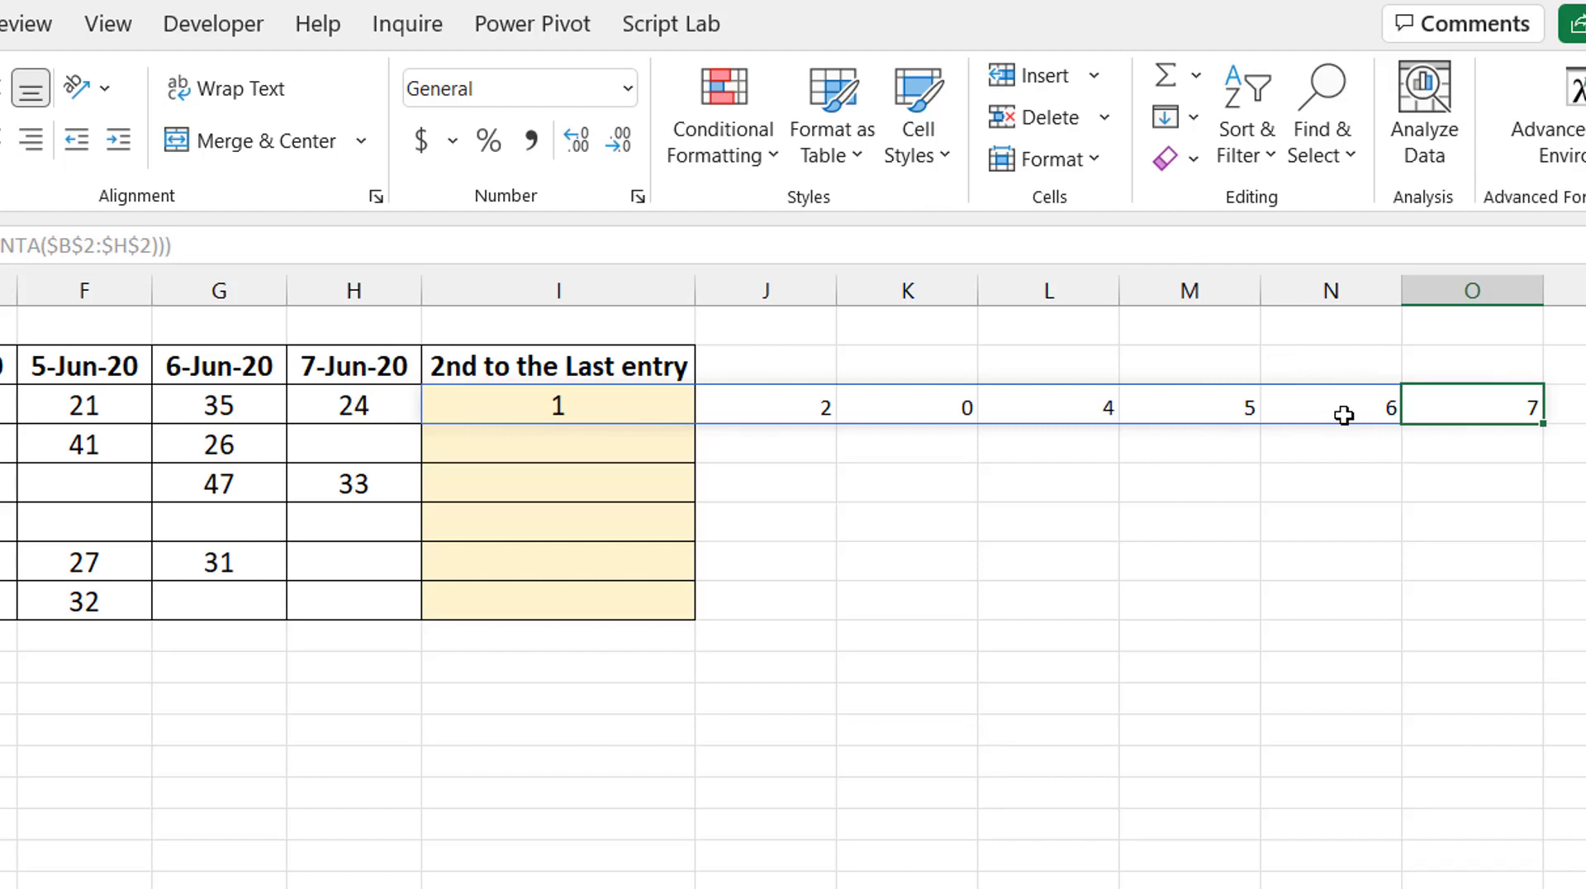
pyautogui.click(658, 410)
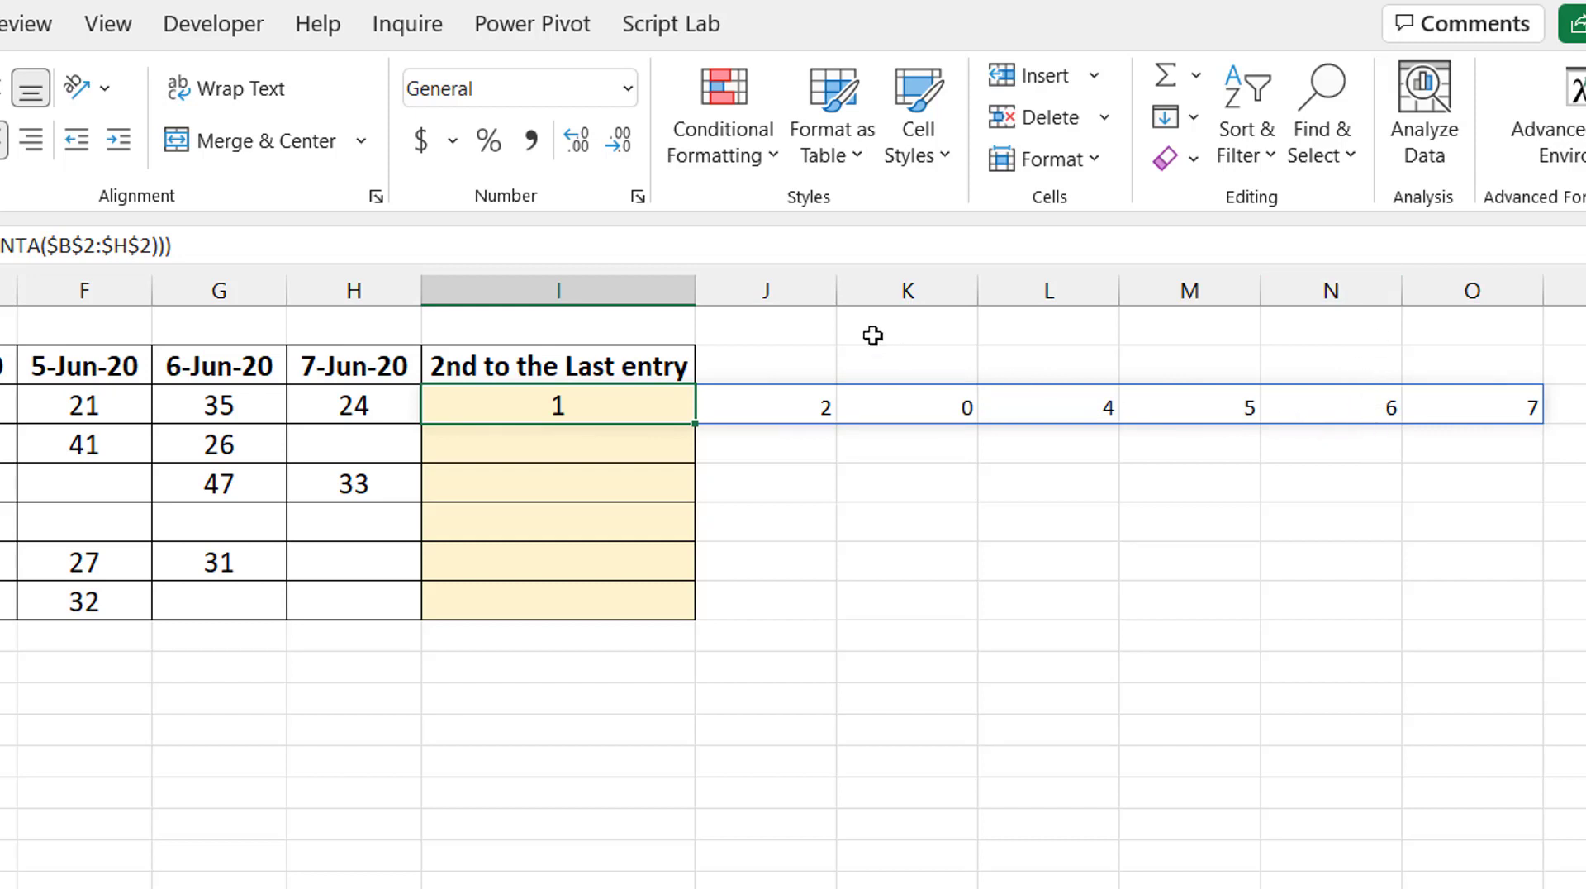
# - Inspect the dropdown choices available in cell I1 without selecting one
pyautogui.click(659, 333)
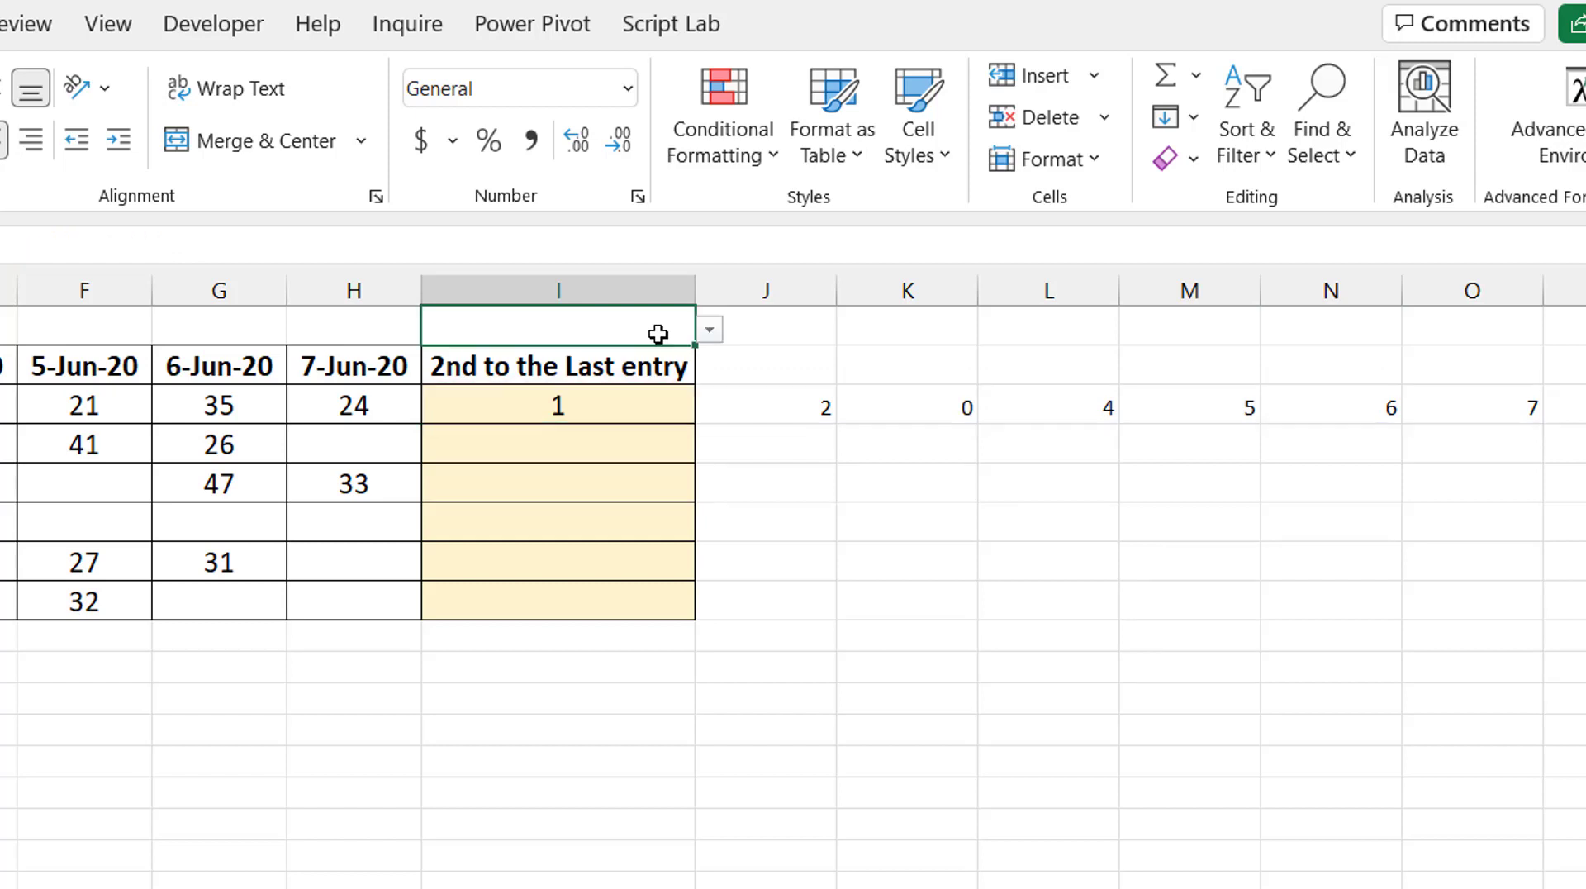
pyautogui.click(722, 340)
pyautogui.click(681, 333)
pyautogui.click(710, 330)
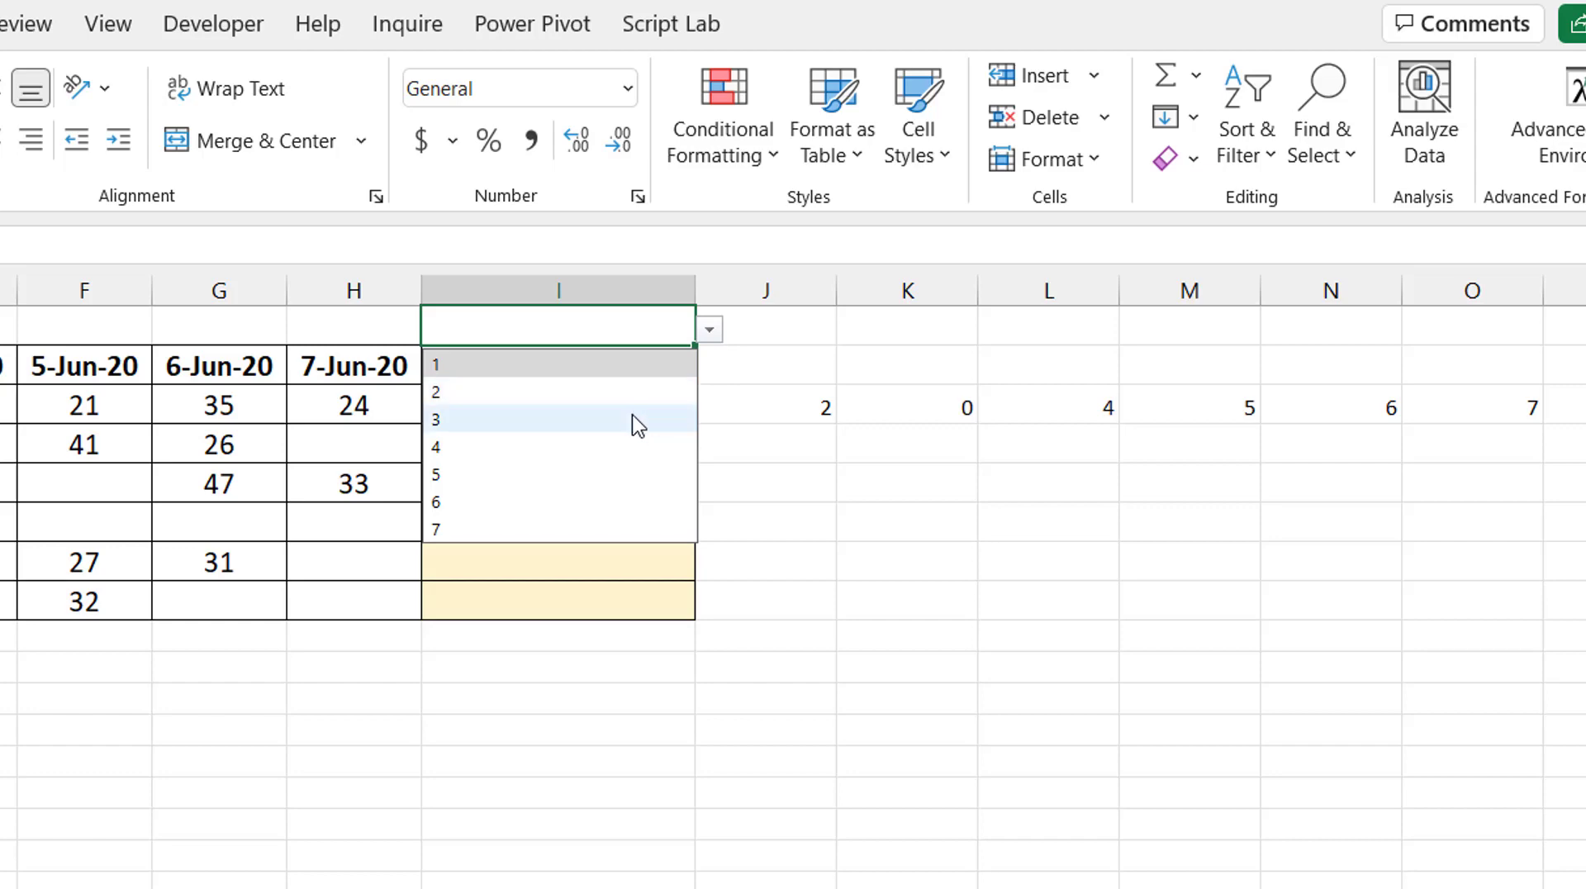
pyautogui.click(629, 325)
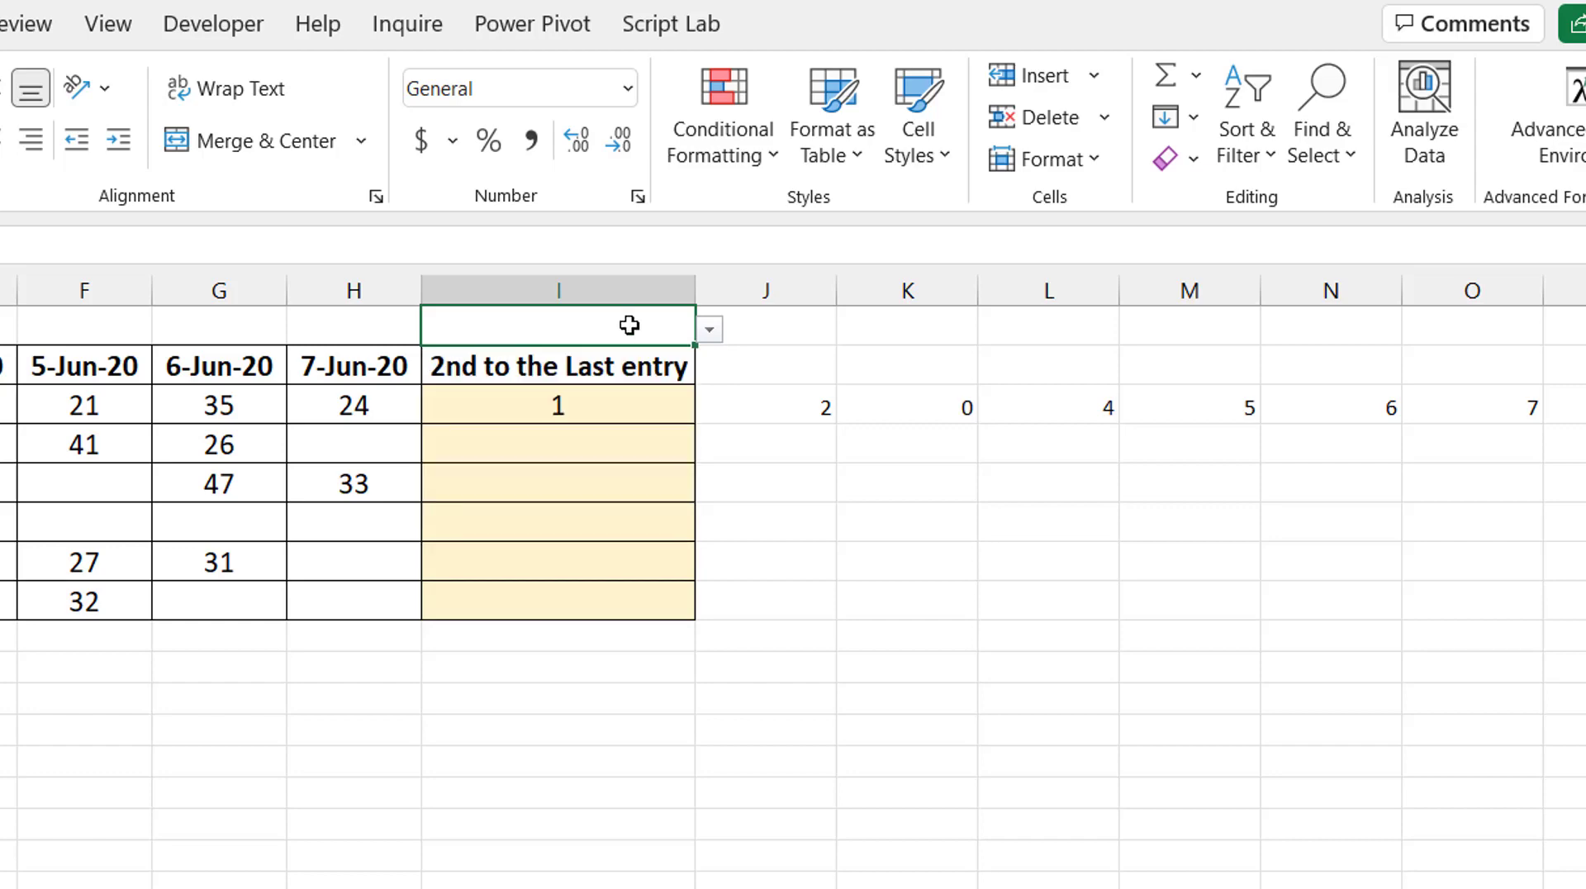
# - Insert the LARGE function around the start of the I3 formula, making the existing expression its array argument
pyautogui.click(637, 408)
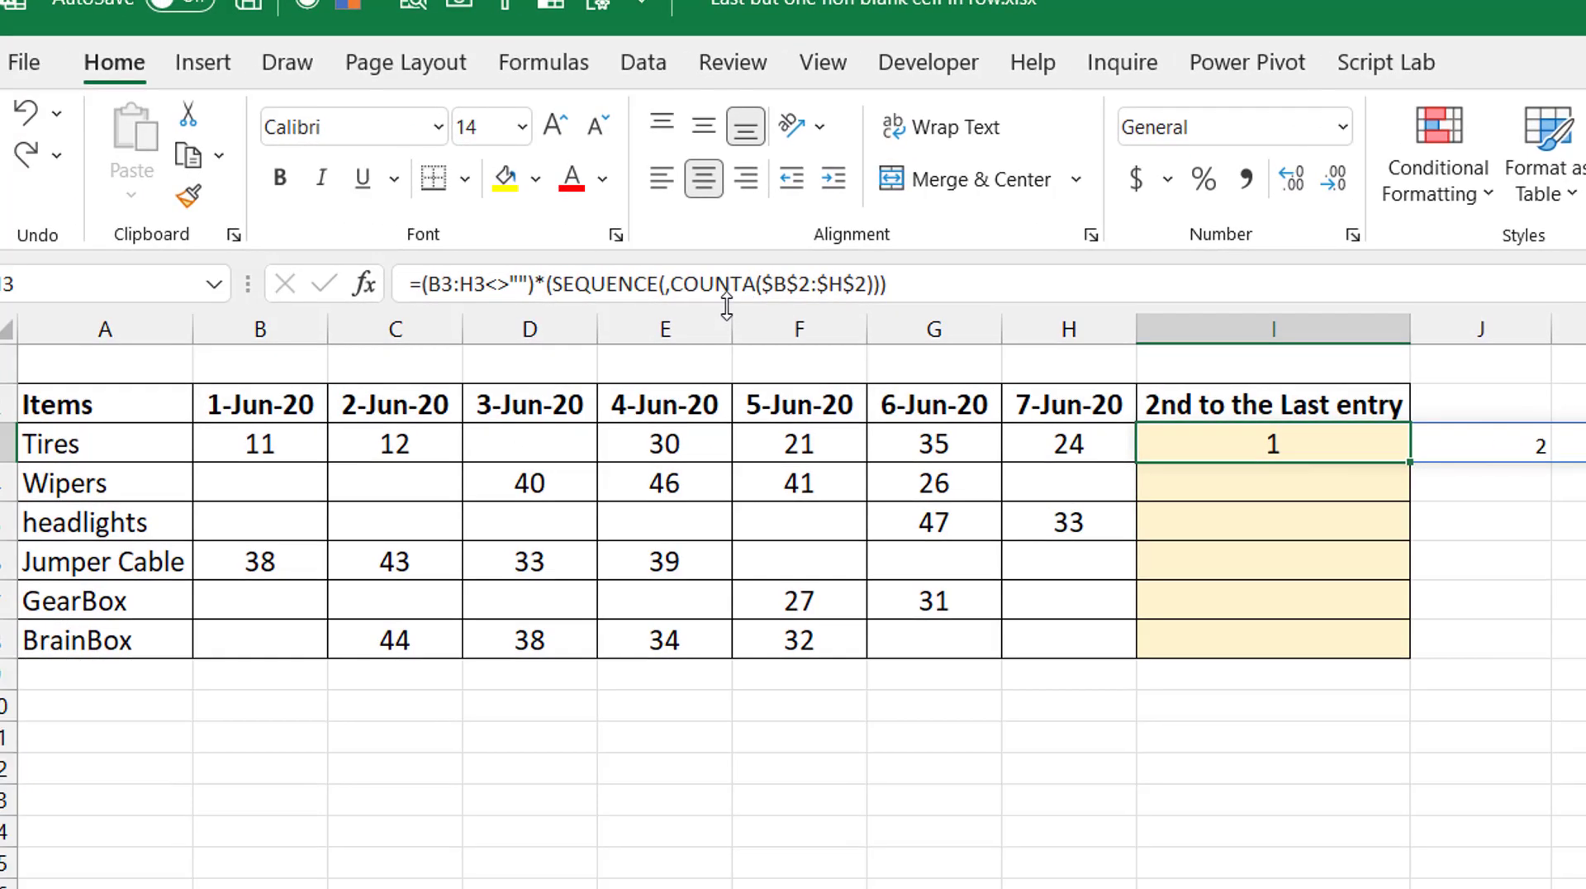
pyautogui.click(456, 287)
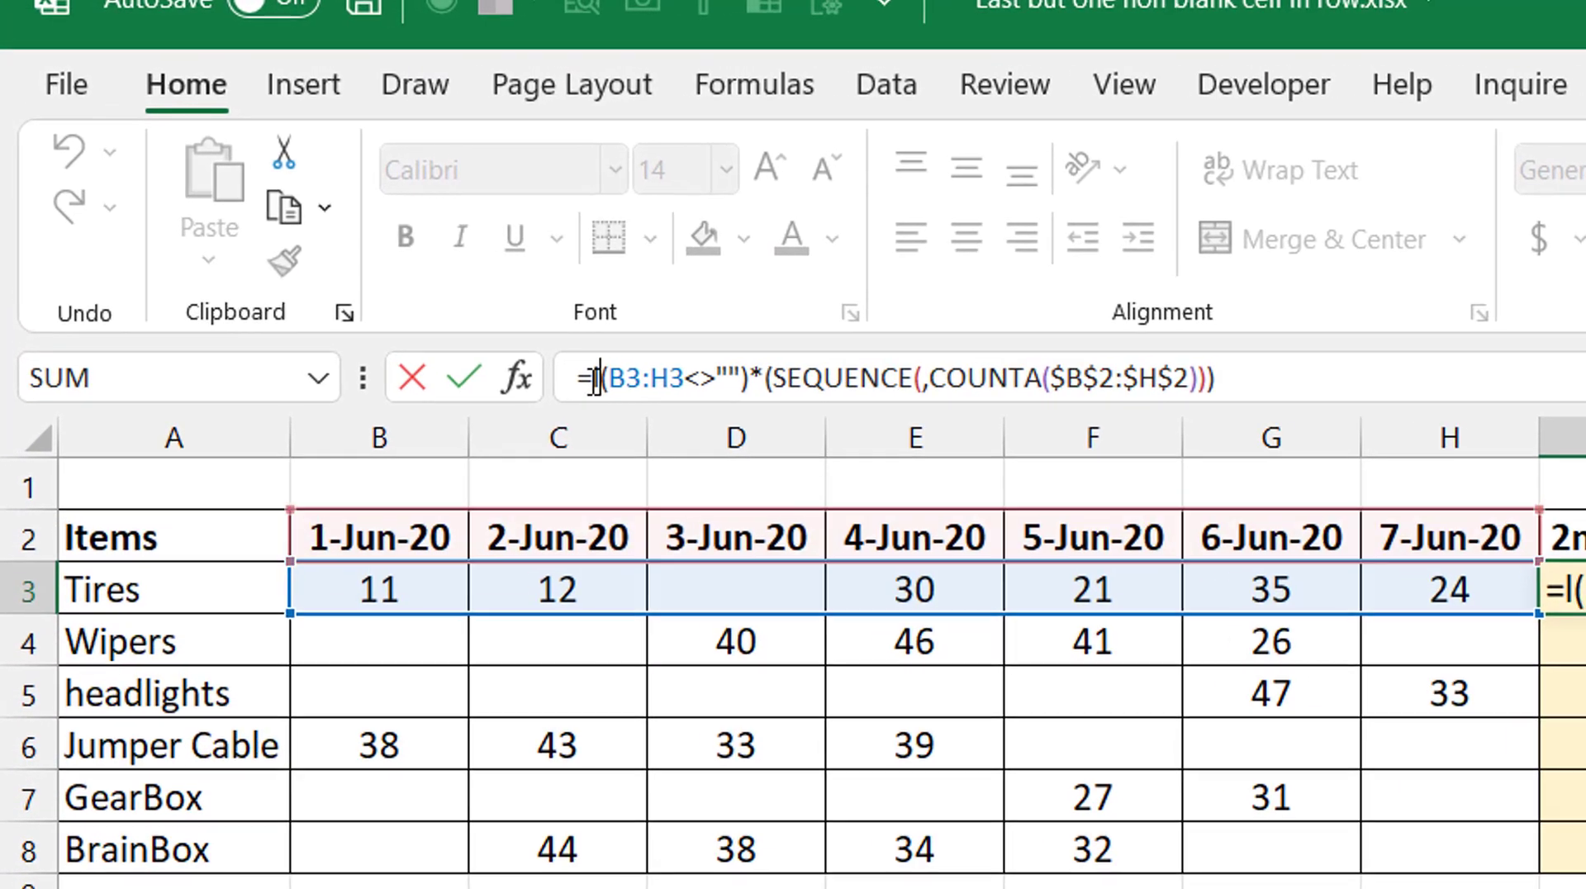
pyautogui.write('lar')
pyautogui.press('Tab')
pyautogui.write('(')
pyautogui.click(1416, 382)
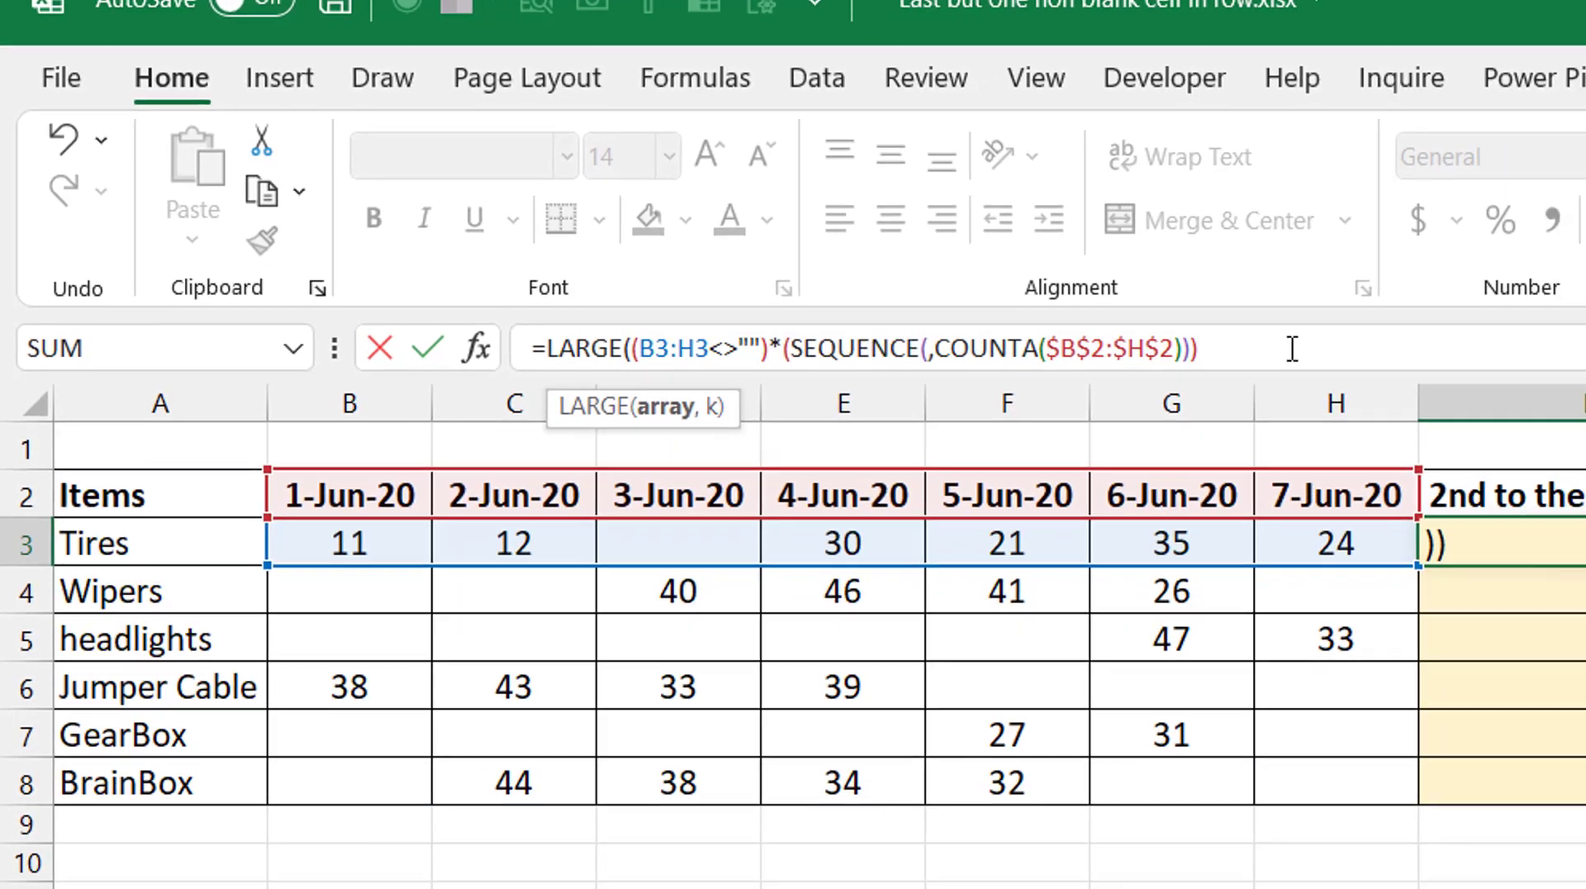
# - Add the absolute reference $I$1 as LARGE's k argument in I3 and commit the formula
pyautogui.write(',')
pyautogui.click(1402, 401)
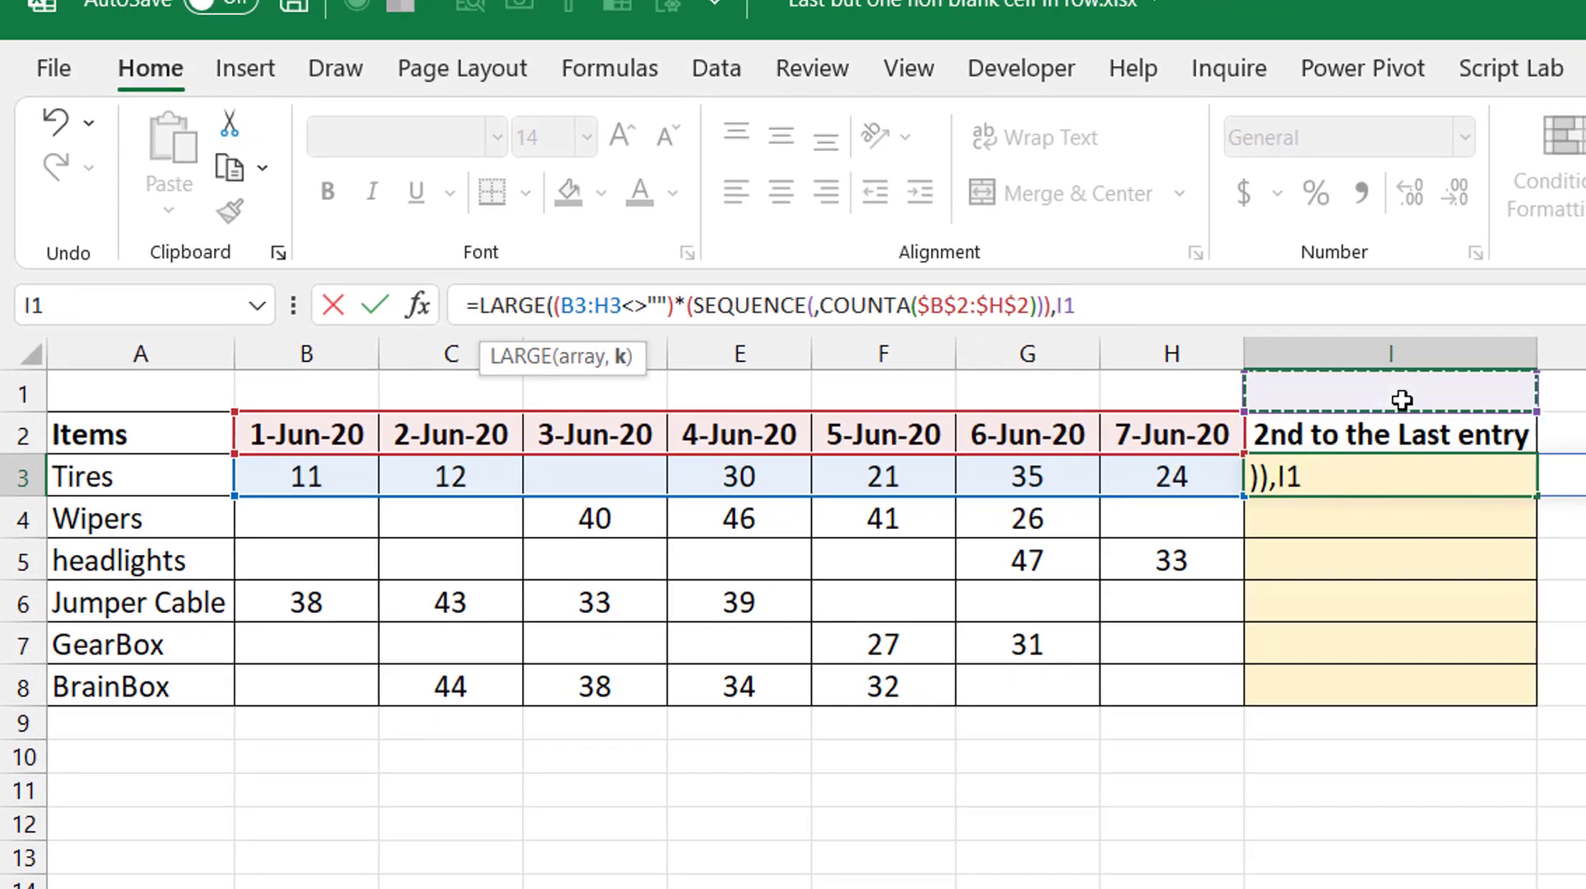
pyautogui.press('F4')
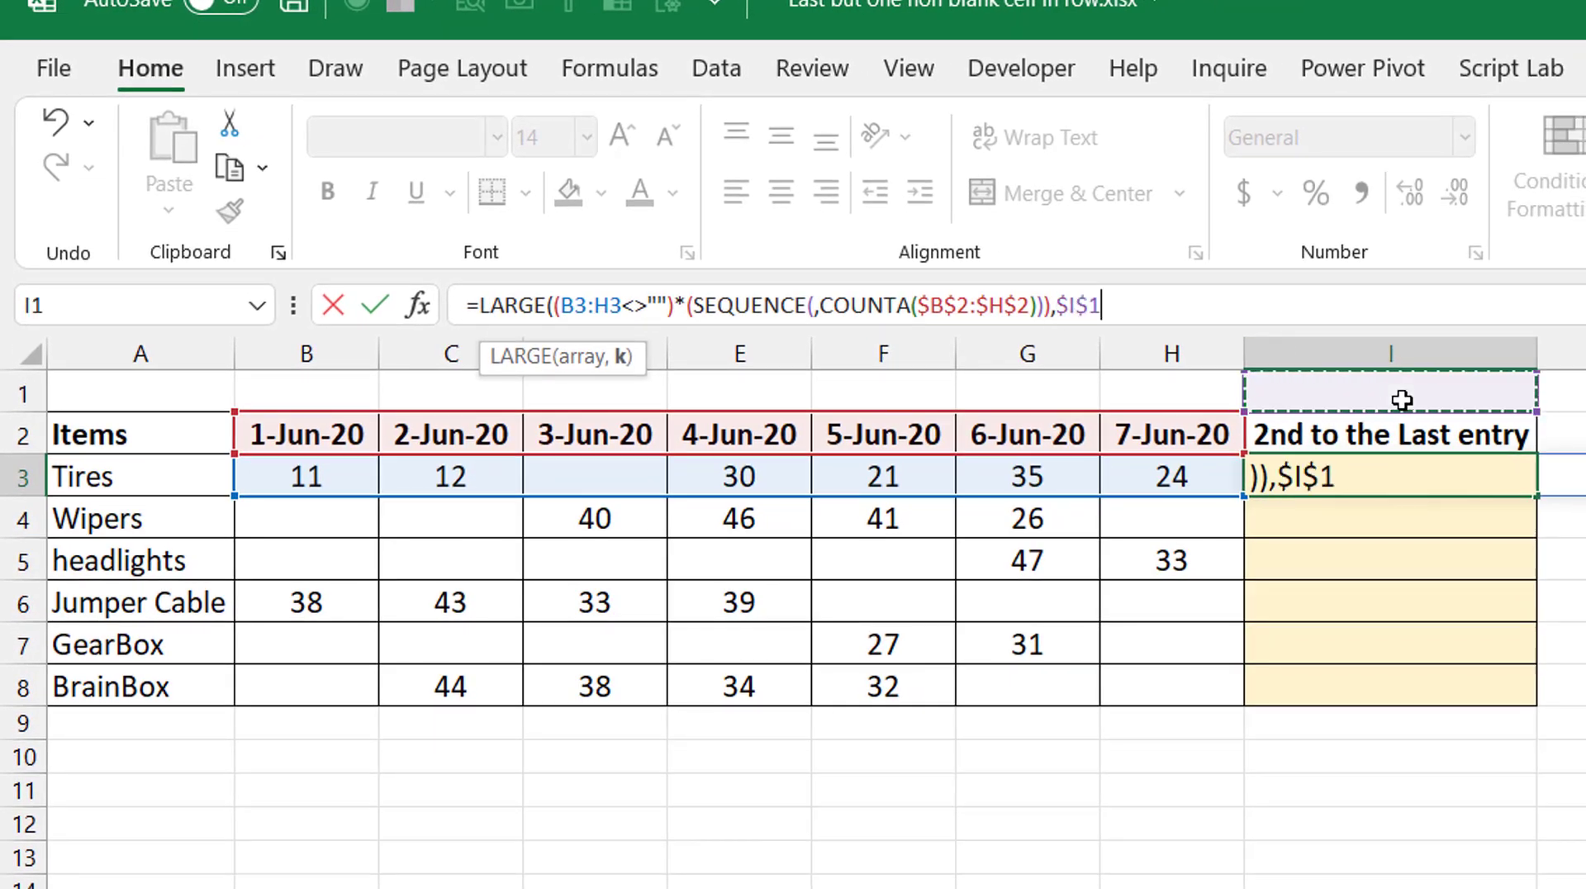
pyautogui.write(')')
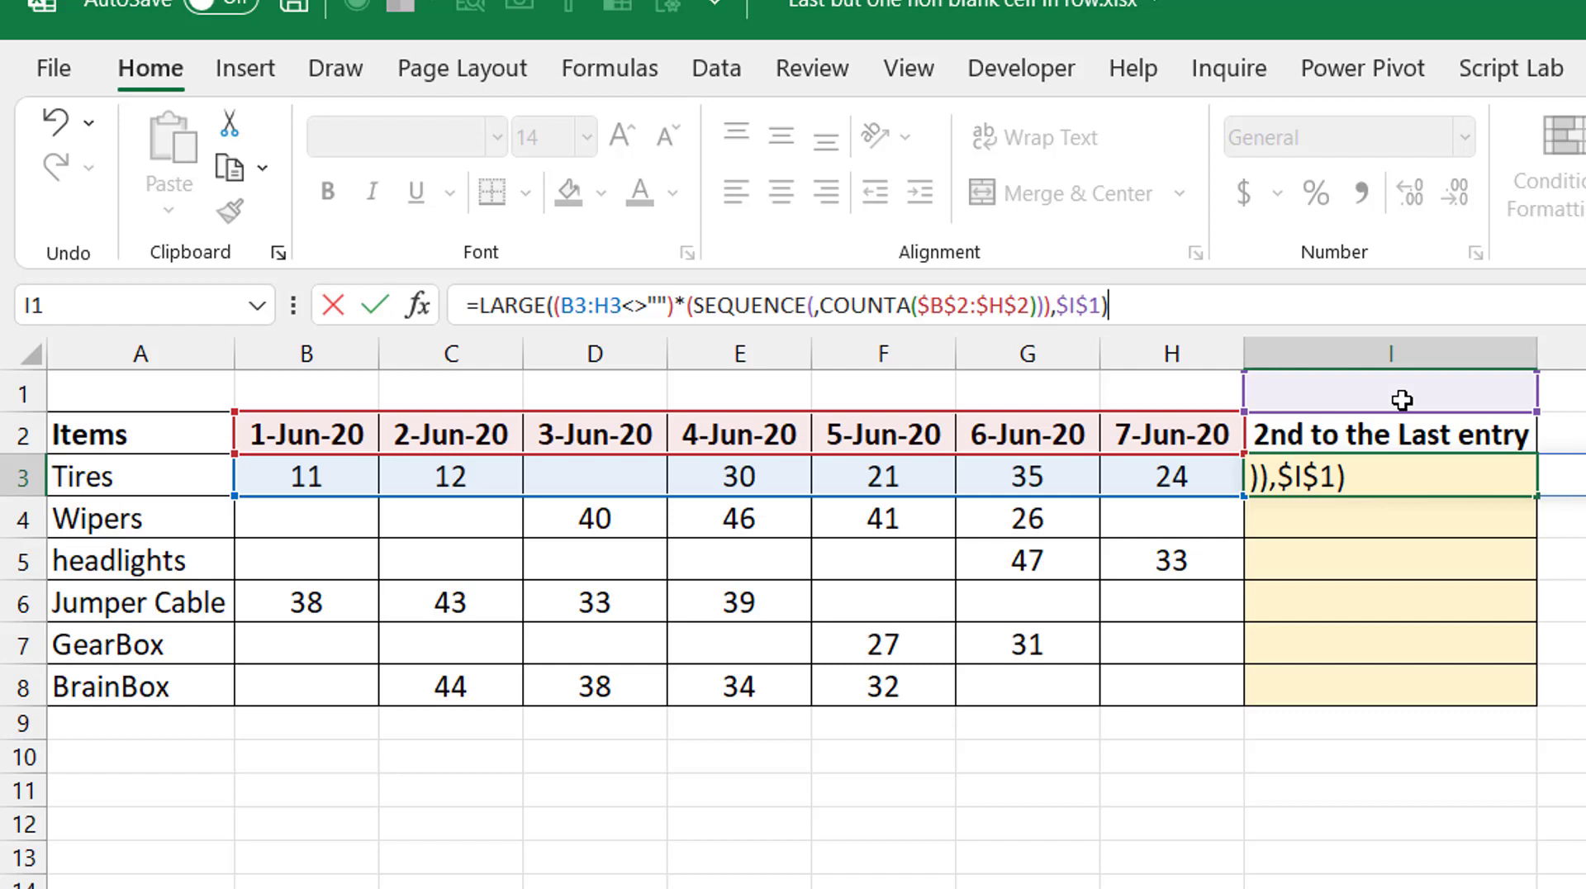
pyautogui.press('Return')
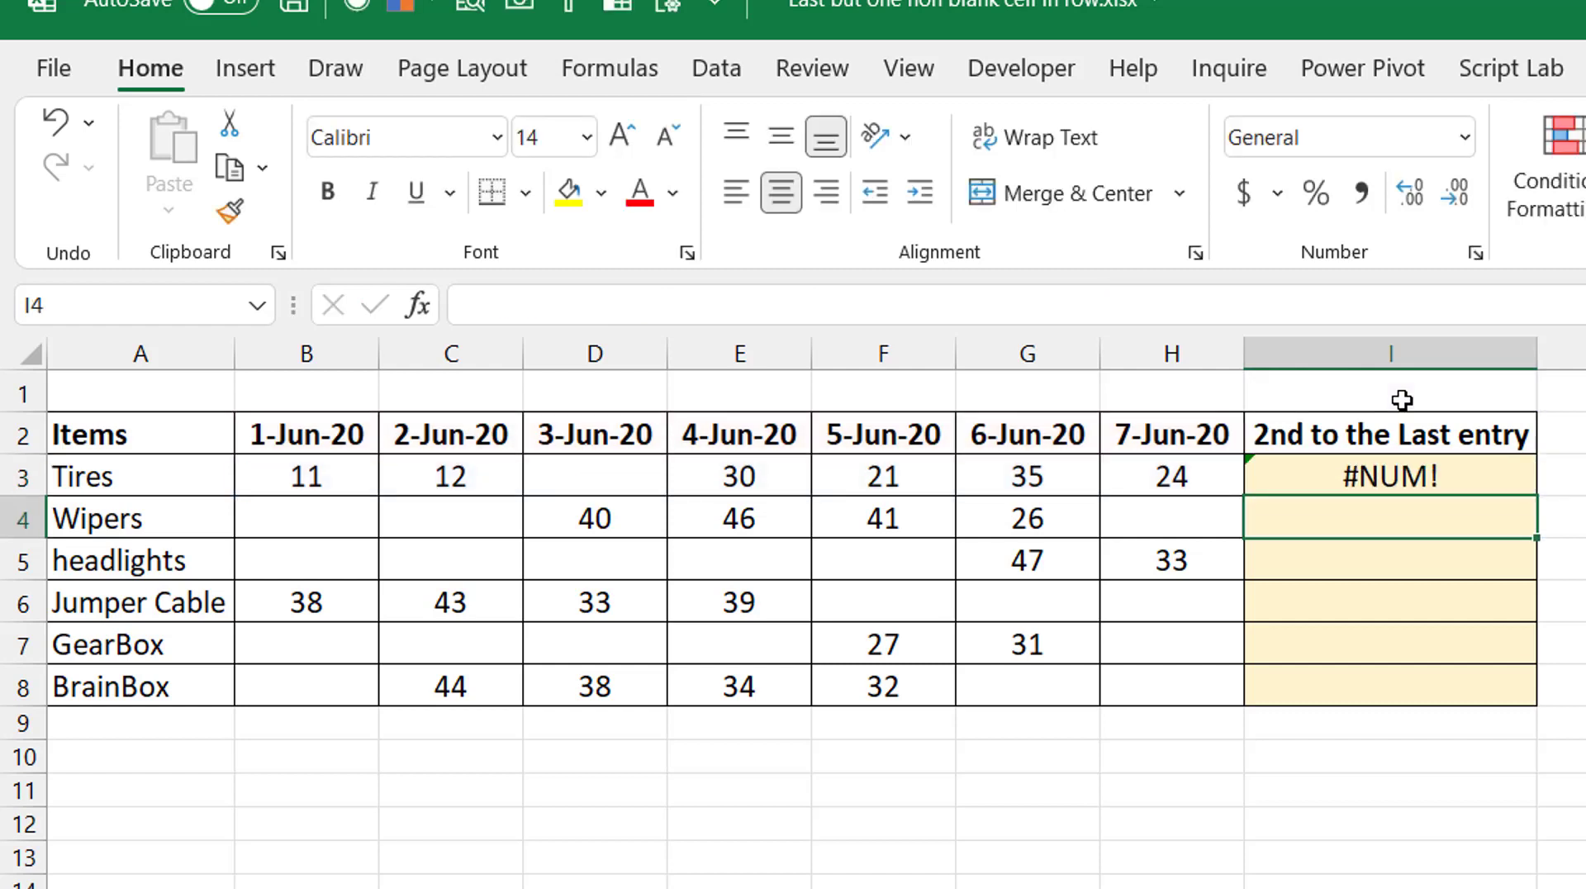
# - Test the LARGE position in I1 with 1, and set I1 to 2
pyautogui.press('Up')
pyautogui.click(1502, 394)
pyautogui.click(1552, 400)
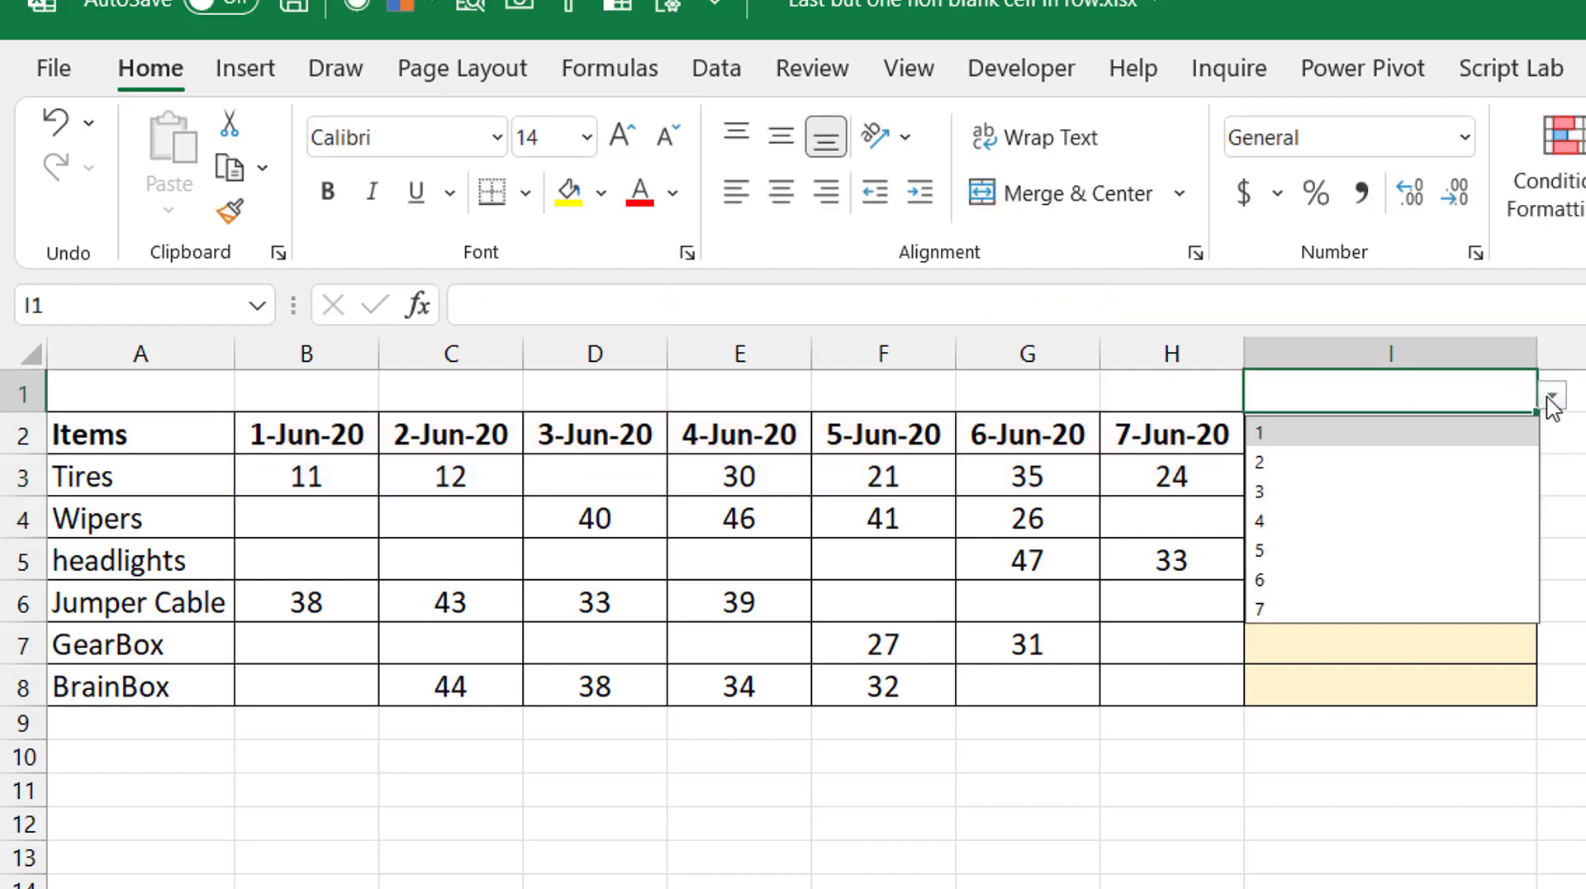
pyautogui.click(1473, 434)
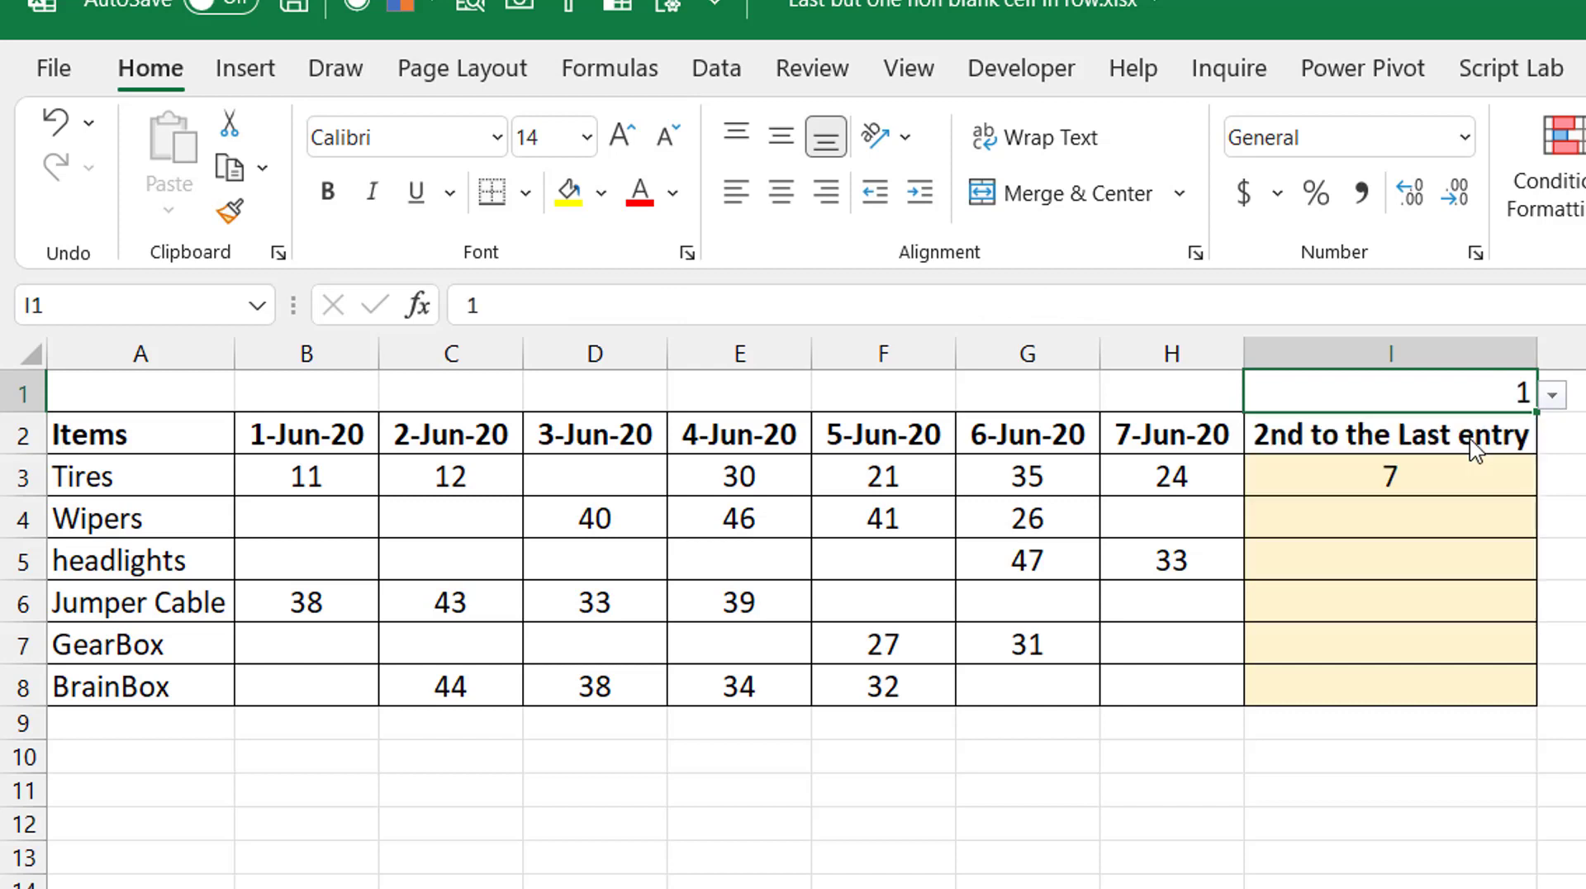
pyautogui.click(1554, 397)
pyautogui.click(1517, 458)
# - Wrap the I3 formula in INDEX over B3:H3 and commit =INDEX(B3:H3,LARGE((B3:H3<>"")*(SEQUENCE(,COUNTA($B$2:$H$2))),$I$1))
pyautogui.click(1446, 477)
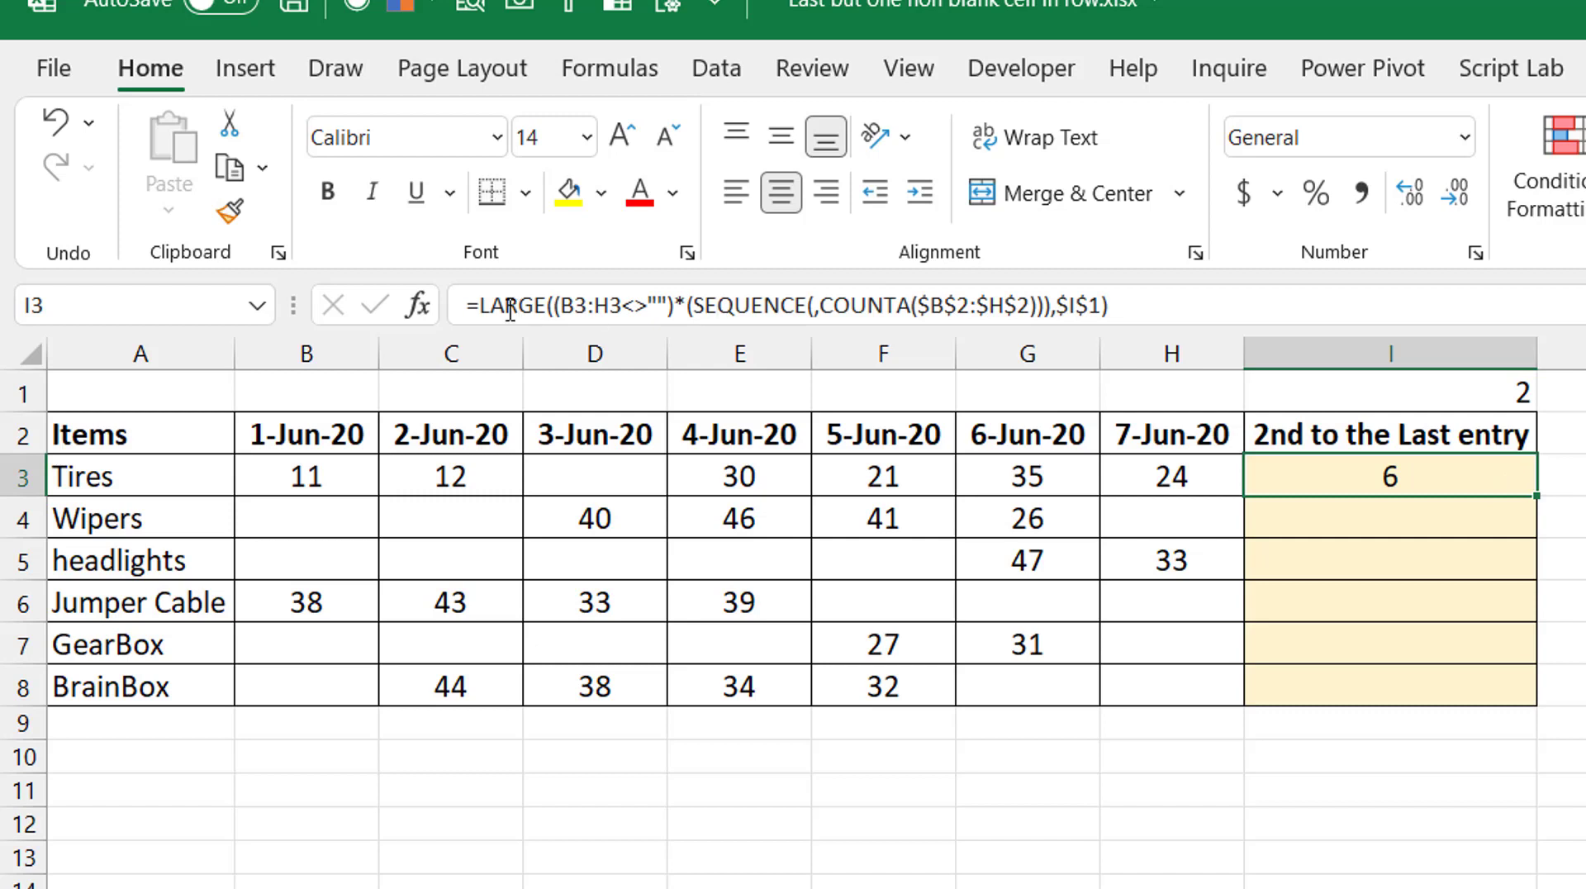
pyautogui.click(482, 307)
pyautogui.write('inde')
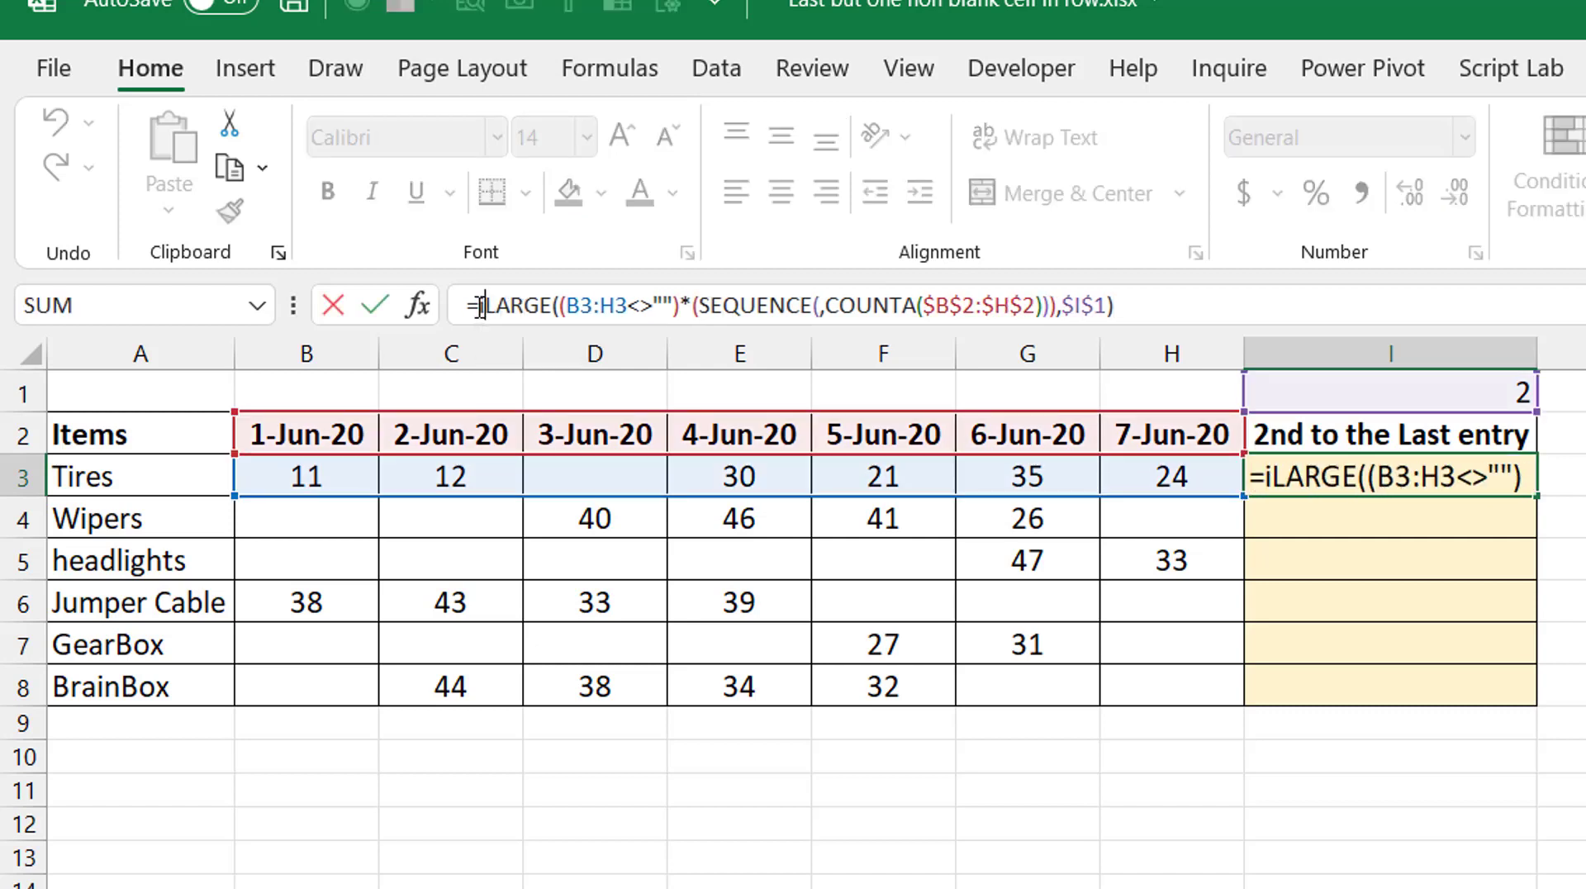
pyautogui.write('x(')
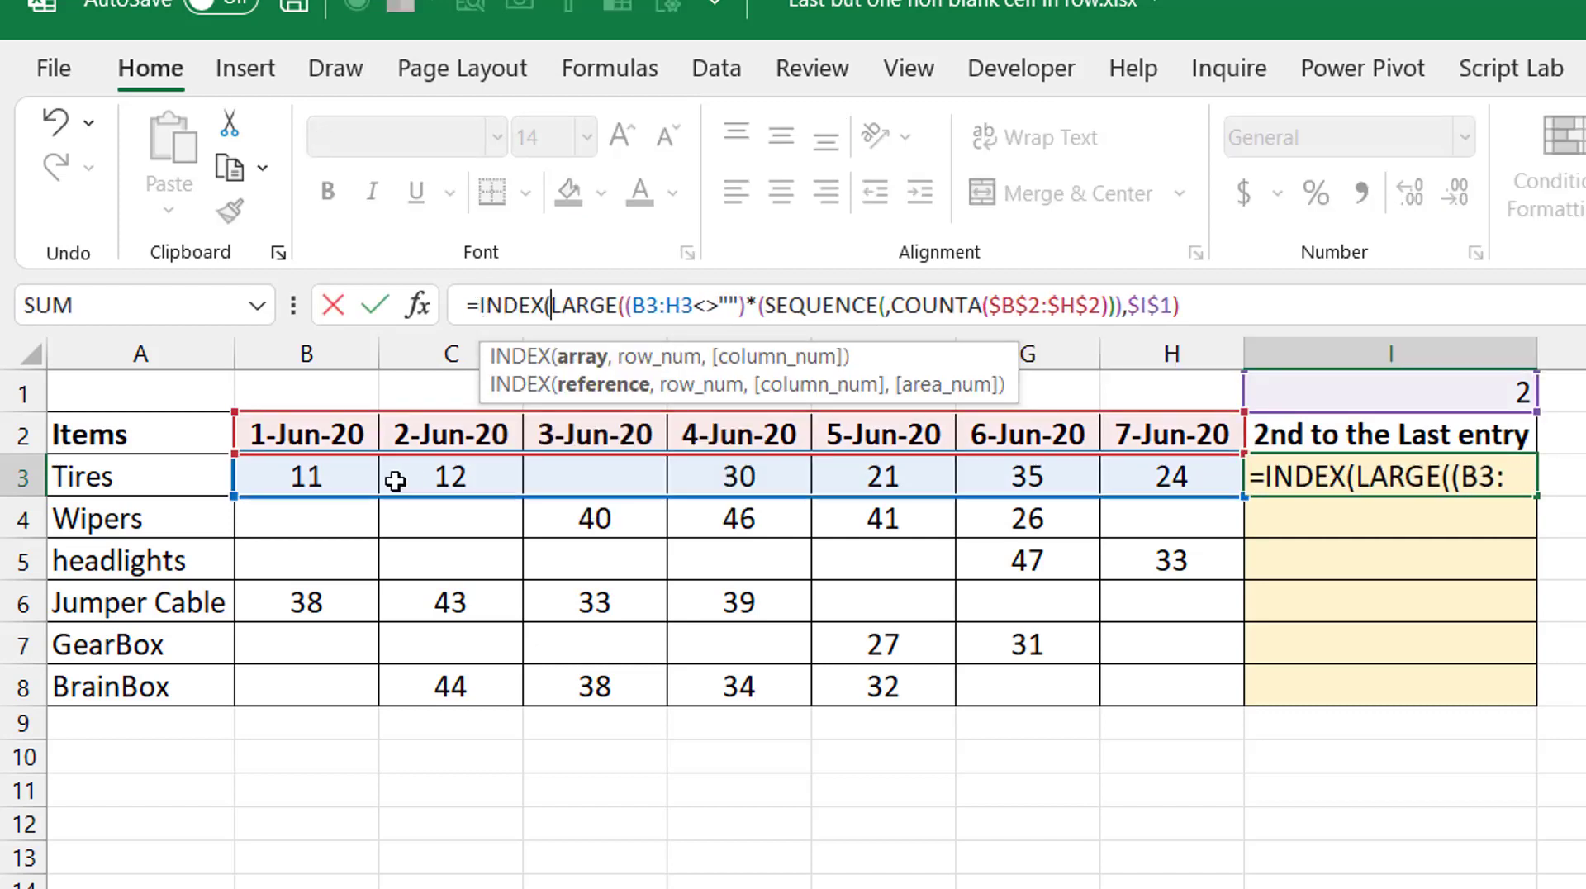
pyautogui.moveTo(329, 475); pyautogui.dragTo(1181, 479)
pyautogui.write(',')
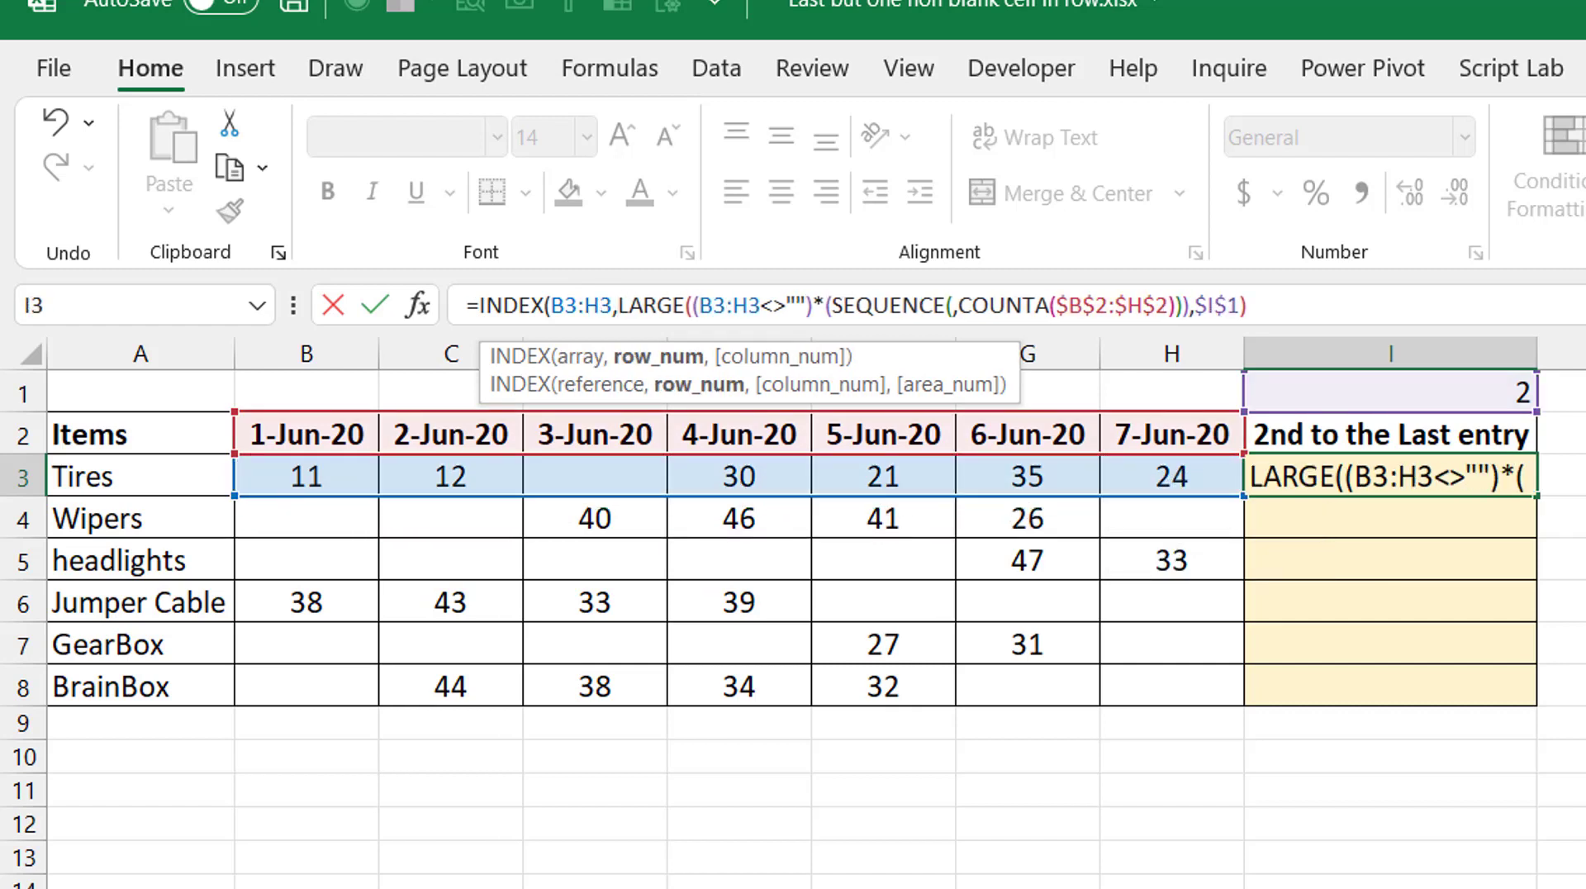
pyautogui.click(1353, 312)
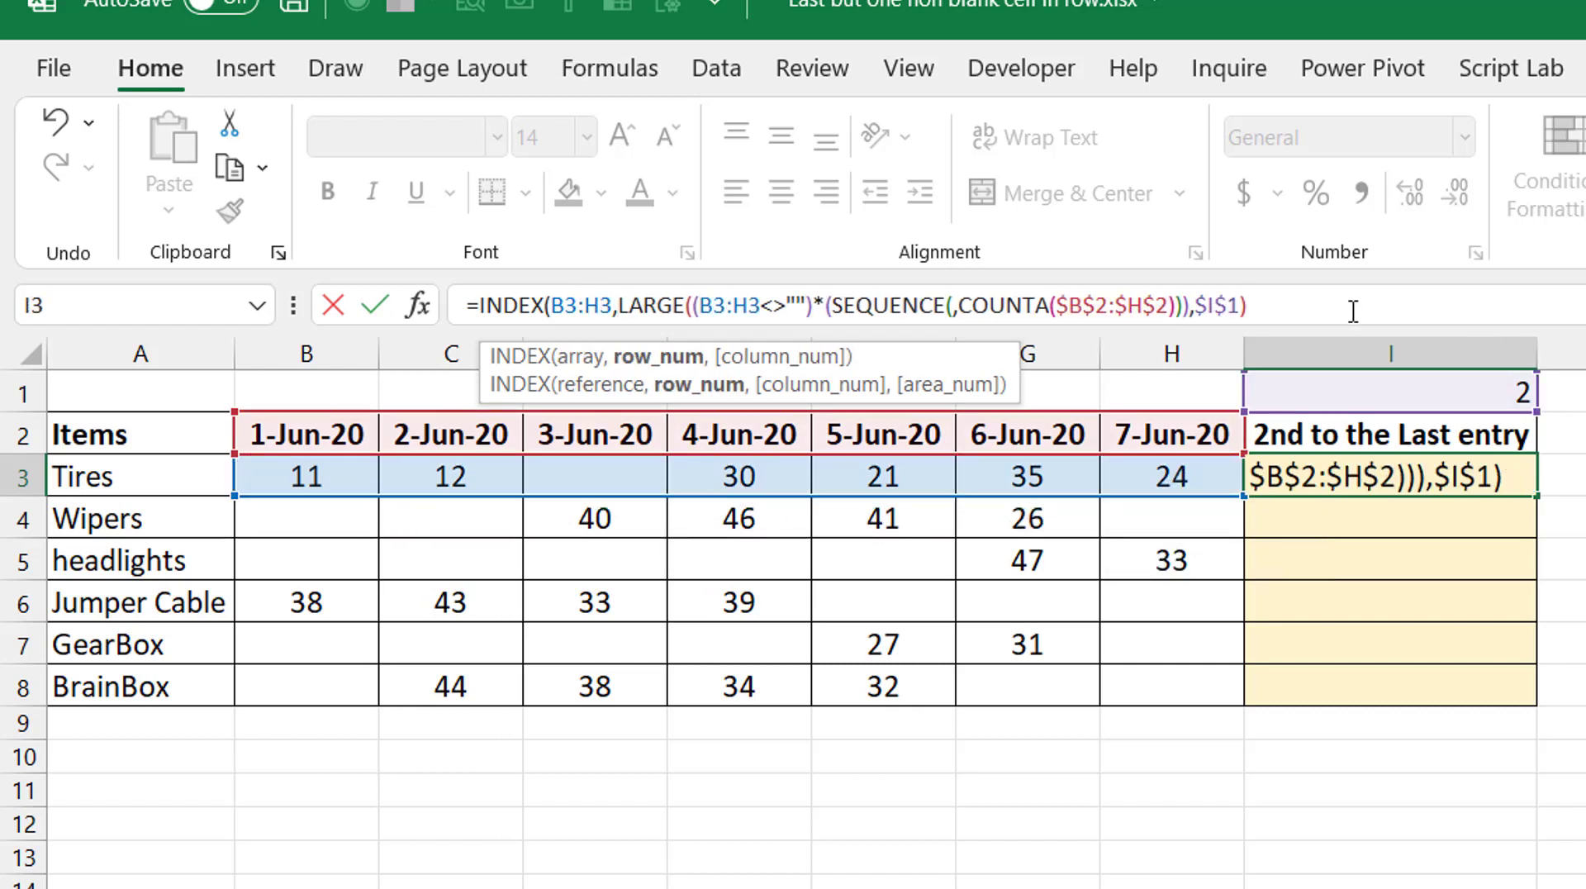
pyautogui.write(')')
pyautogui.hotkey('ctrl', 'Return')
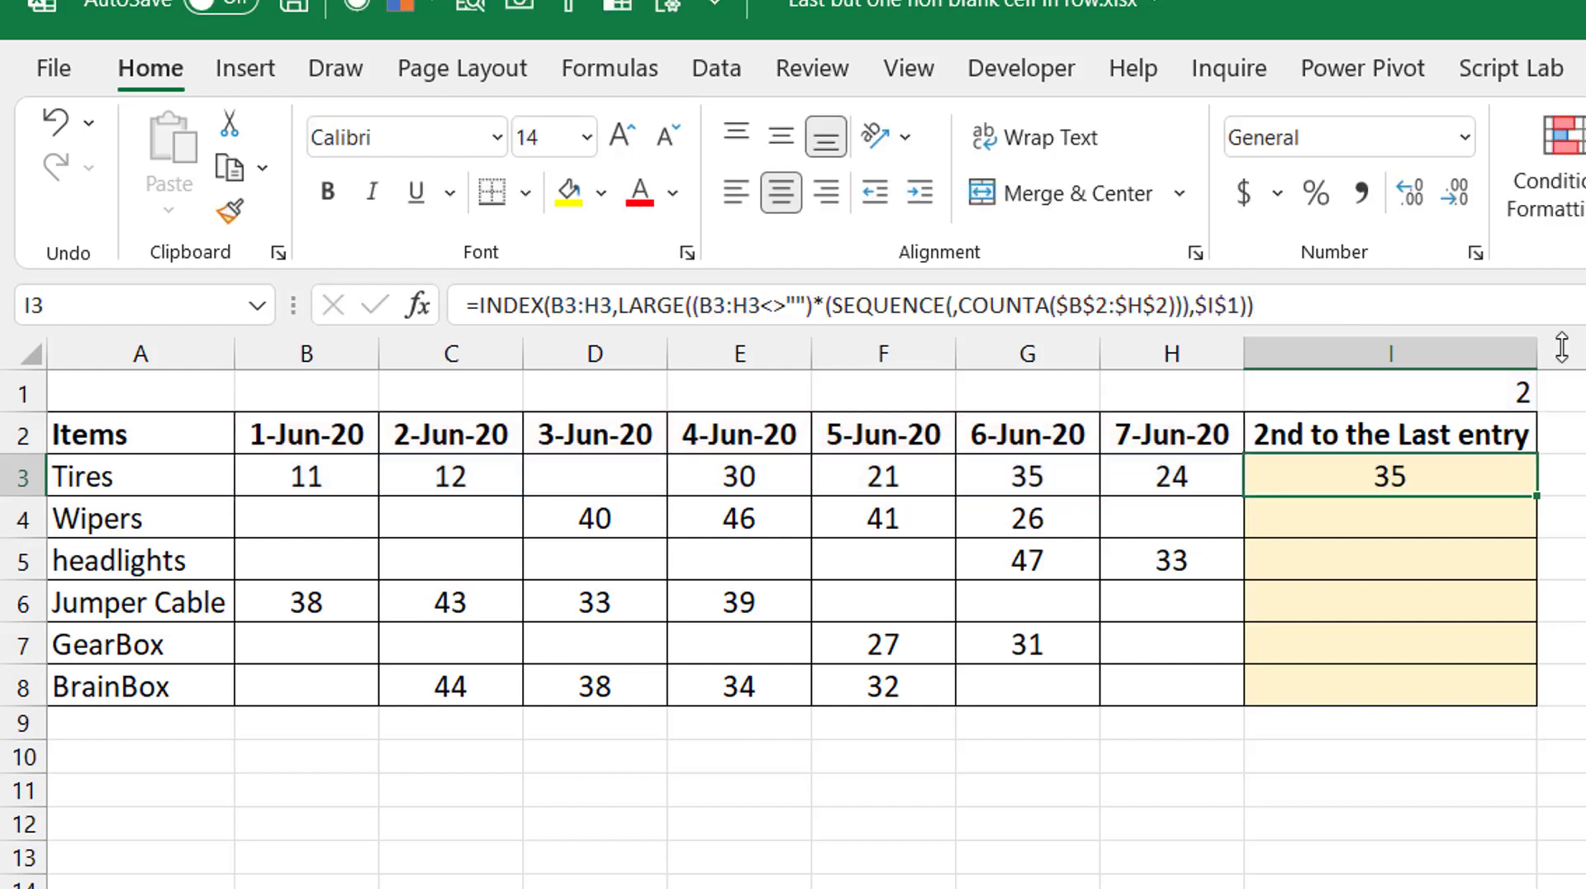
# - Fill the I3 formula down through I8 and check the results for Tires and Jumper Cable
pyautogui.doubleClick(1535, 496)
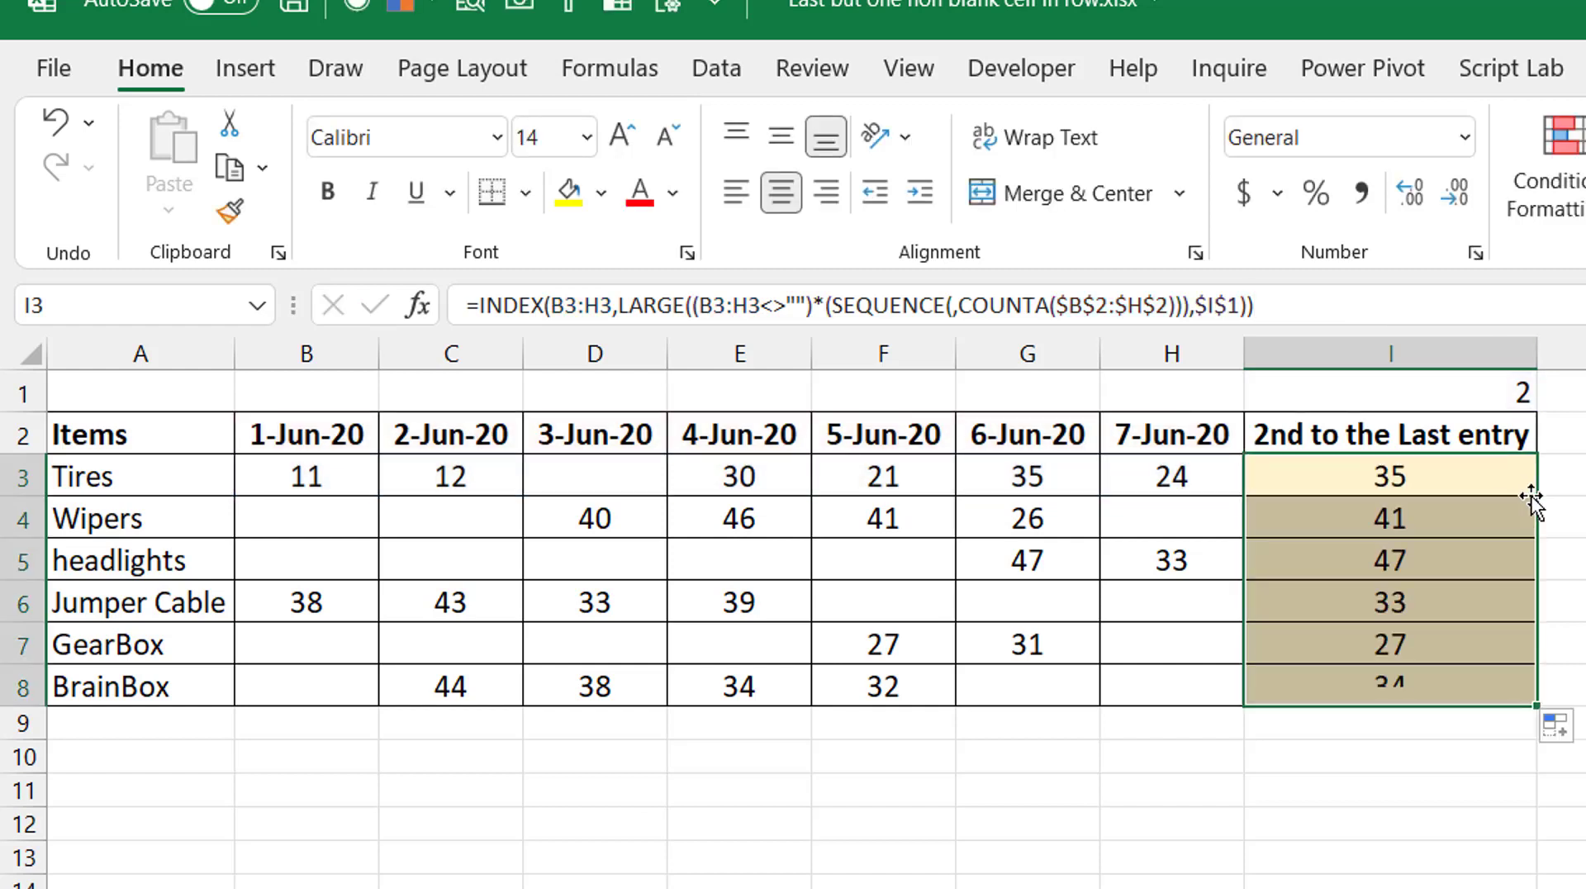
pyautogui.click(1407, 464)
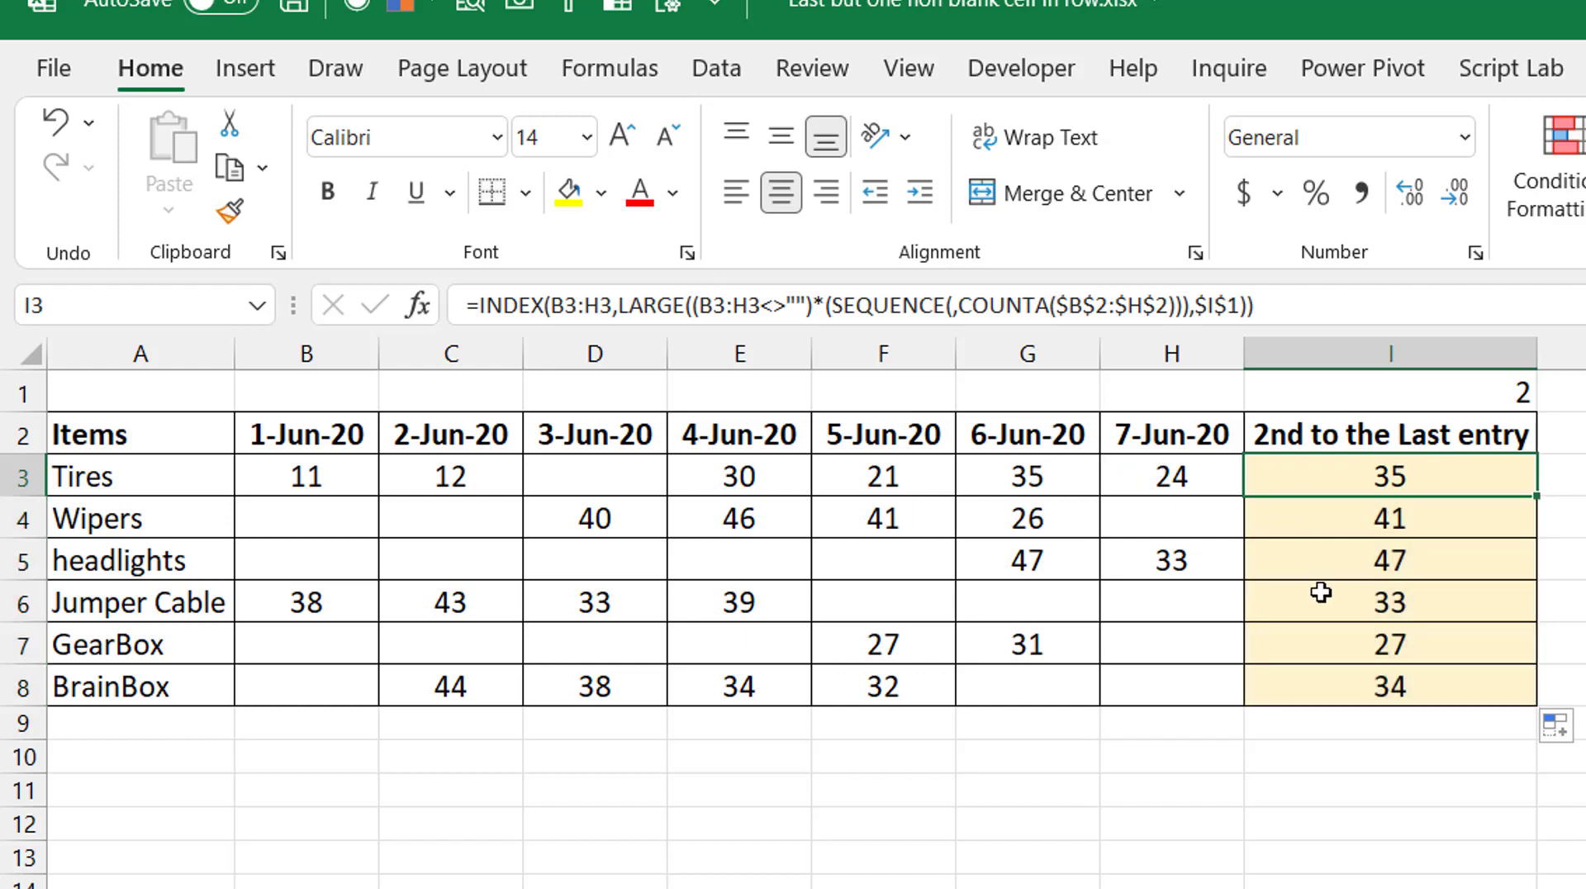
pyautogui.click(1451, 617)
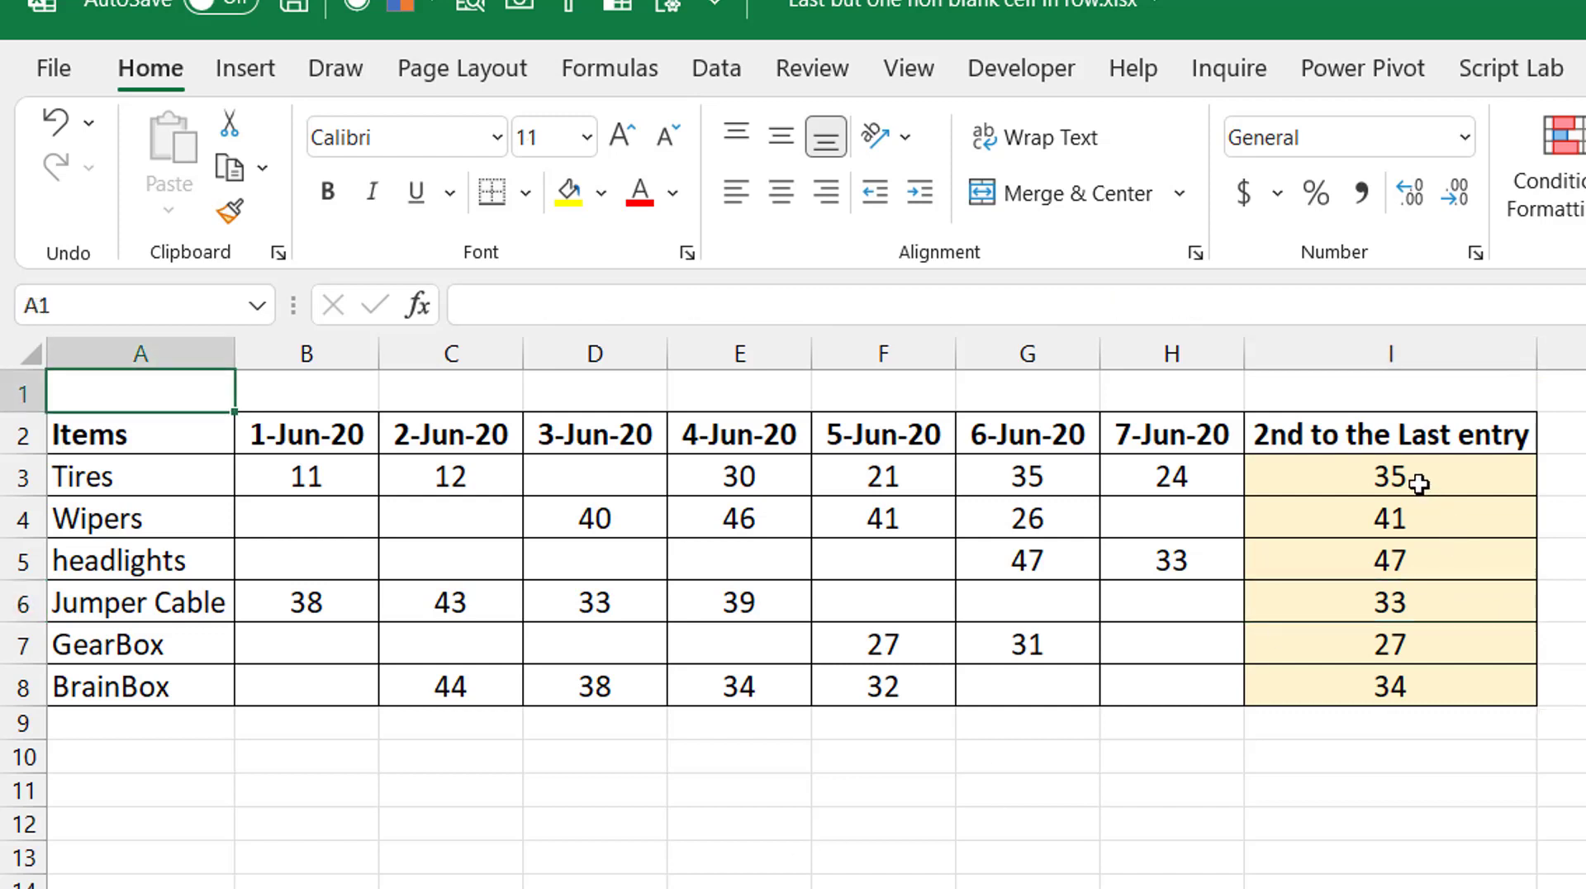
# - Clear the existing values from I3:I8 under 2nd to the Last entry and reselect I3
pyautogui.click(1416, 480)
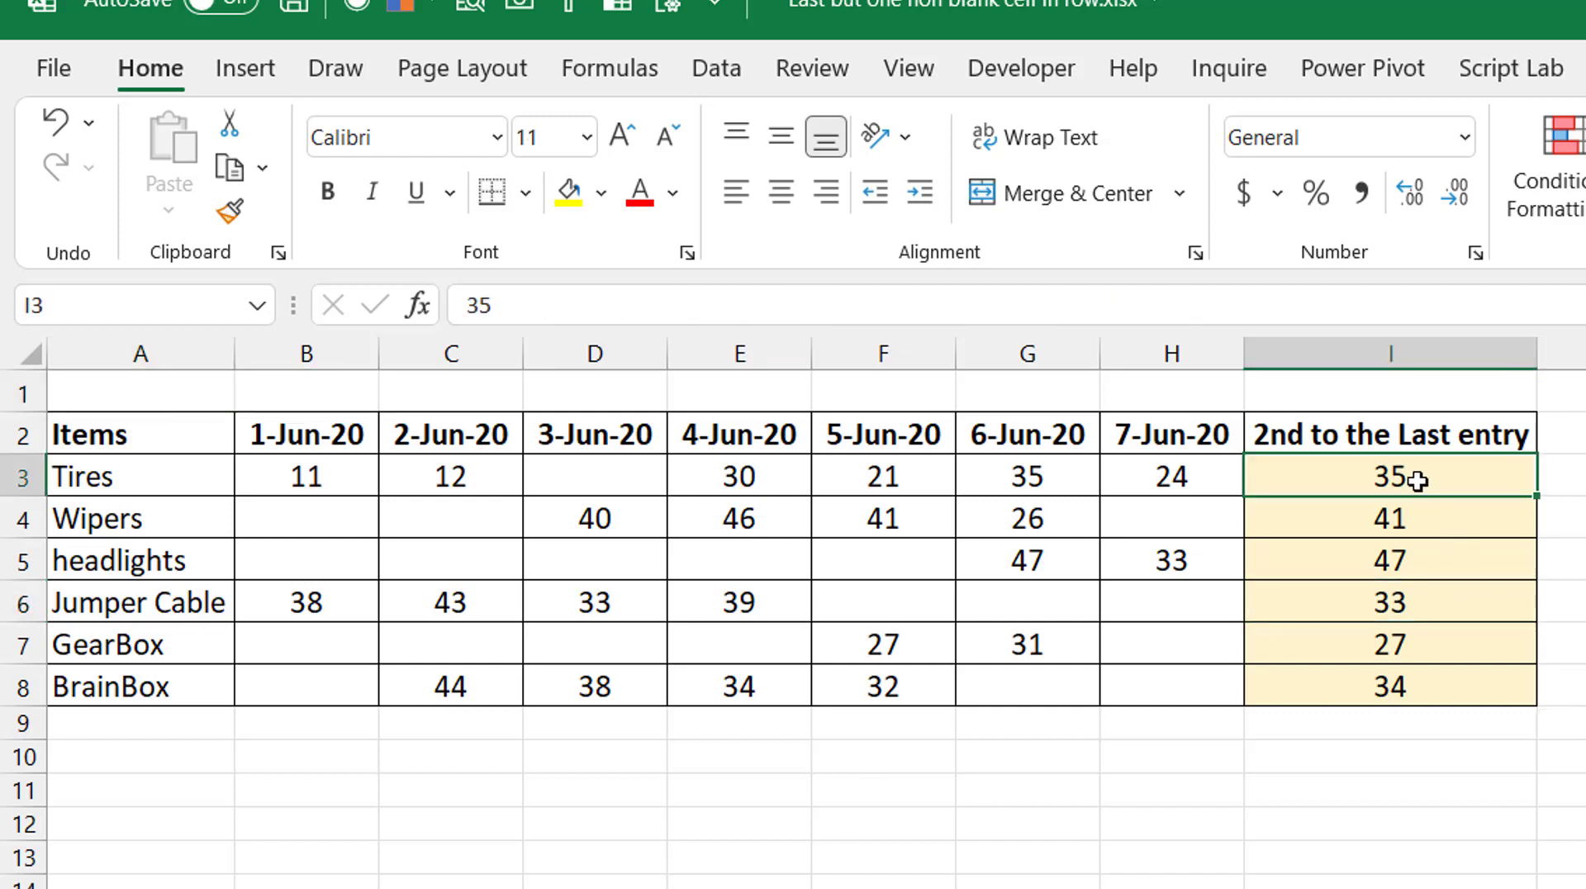
pyautogui.hotkey('ctrl', 'shift', 'Down')
pyautogui.press('Delete')
pyautogui.press('Up')
pyautogui.click(1418, 480)
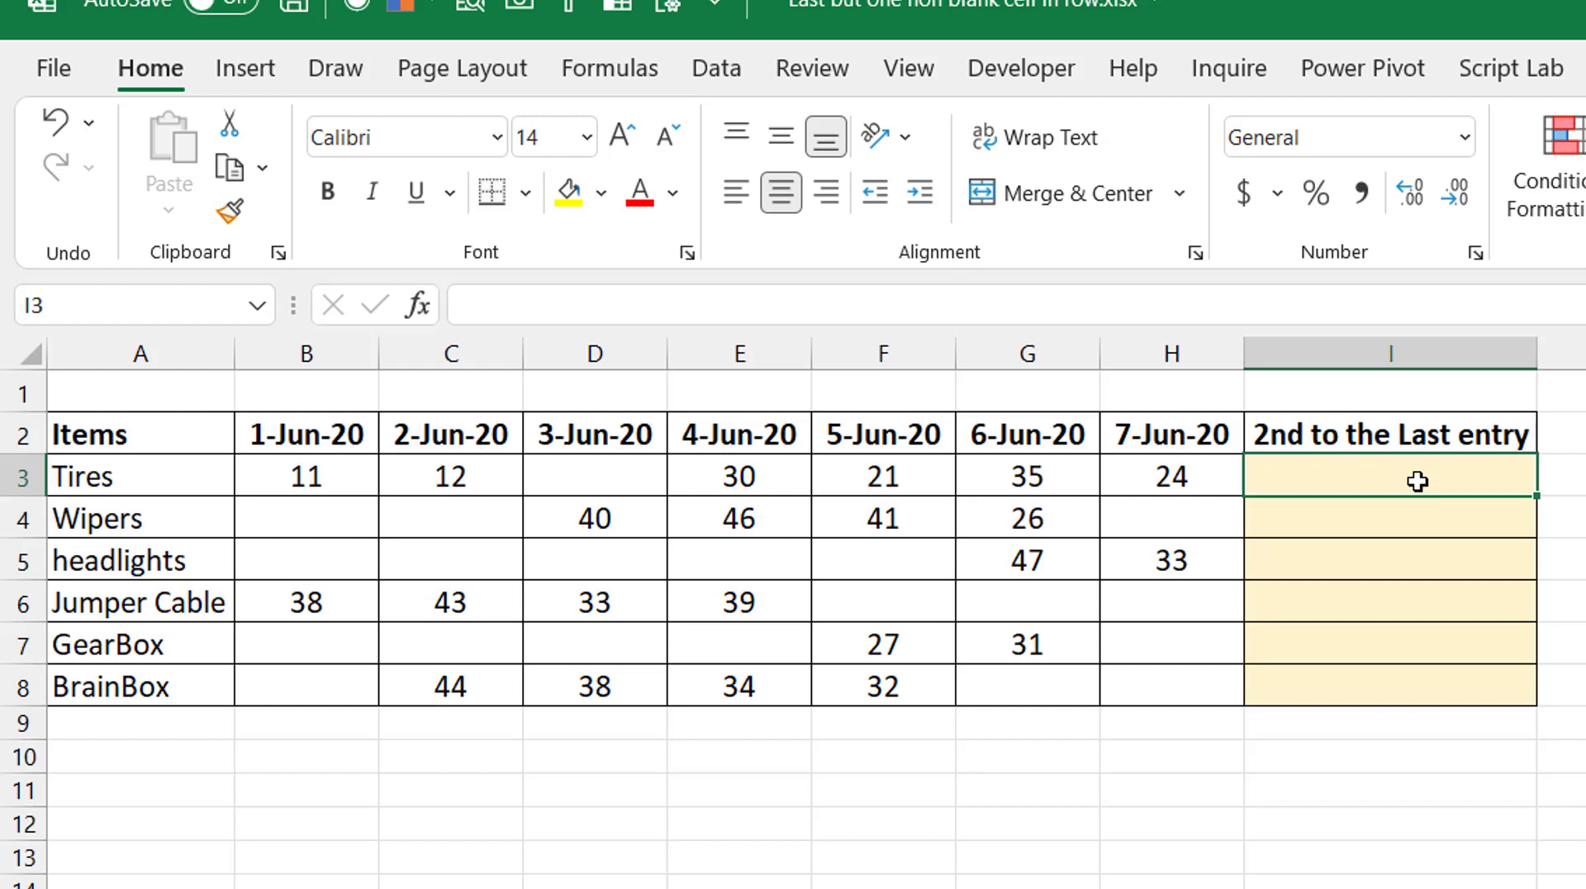
# - Start a FILTER formula in I3 with the column-locked range $B3:$H3 as its array
pyautogui.write('=filter')
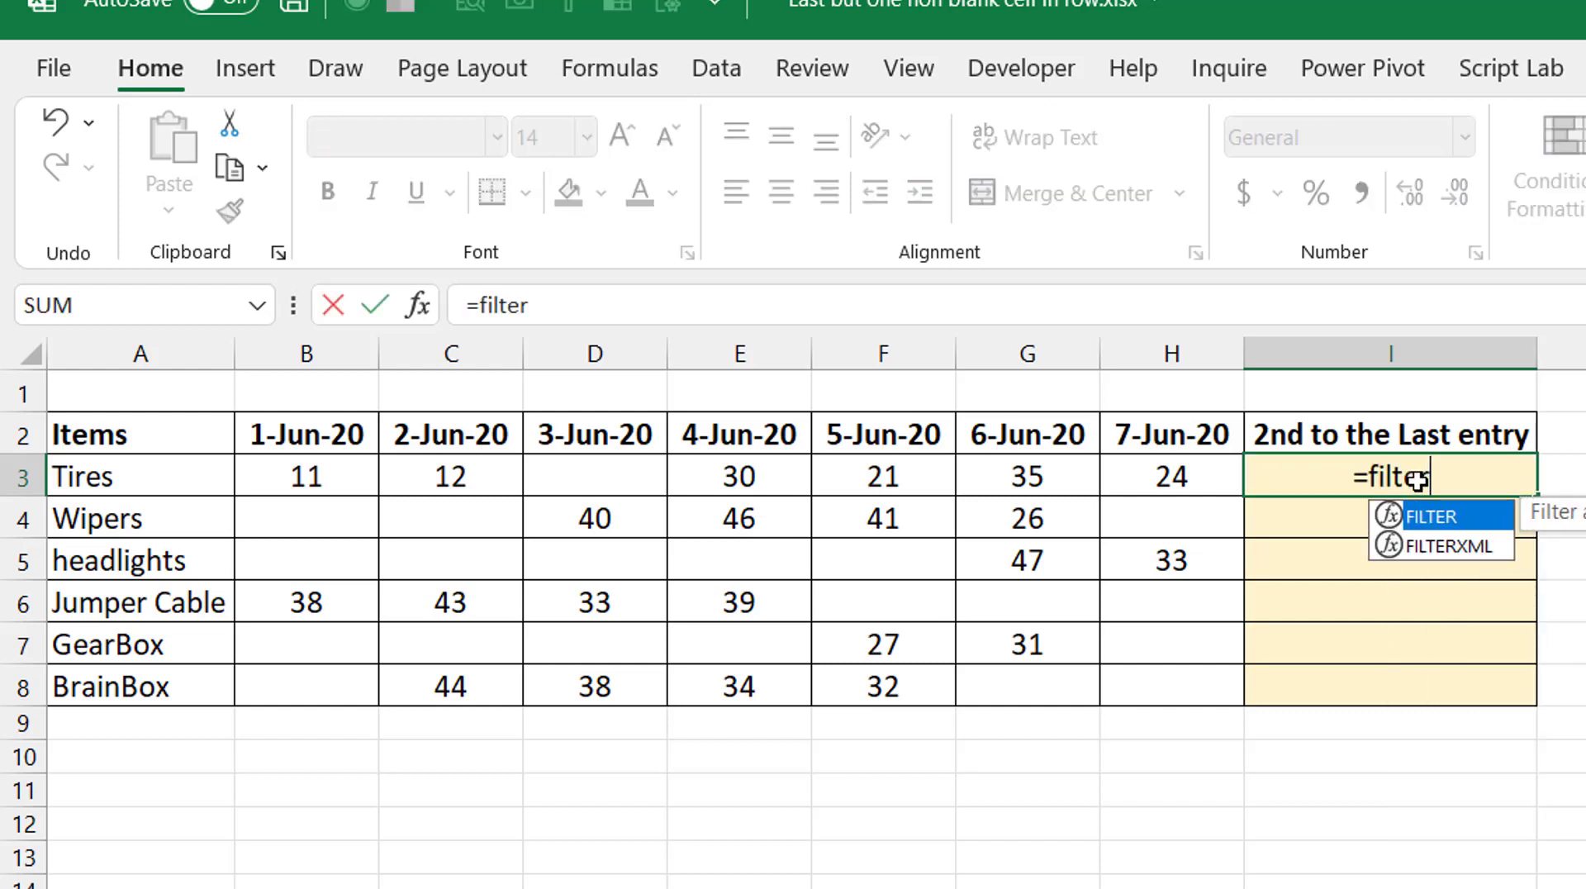
pyautogui.press('Tab')
pyautogui.moveTo(314, 479); pyautogui.dragTo(1140, 492)
pyautogui.press('F4')
pyautogui.press('F4')
pyautogui.press('F4')
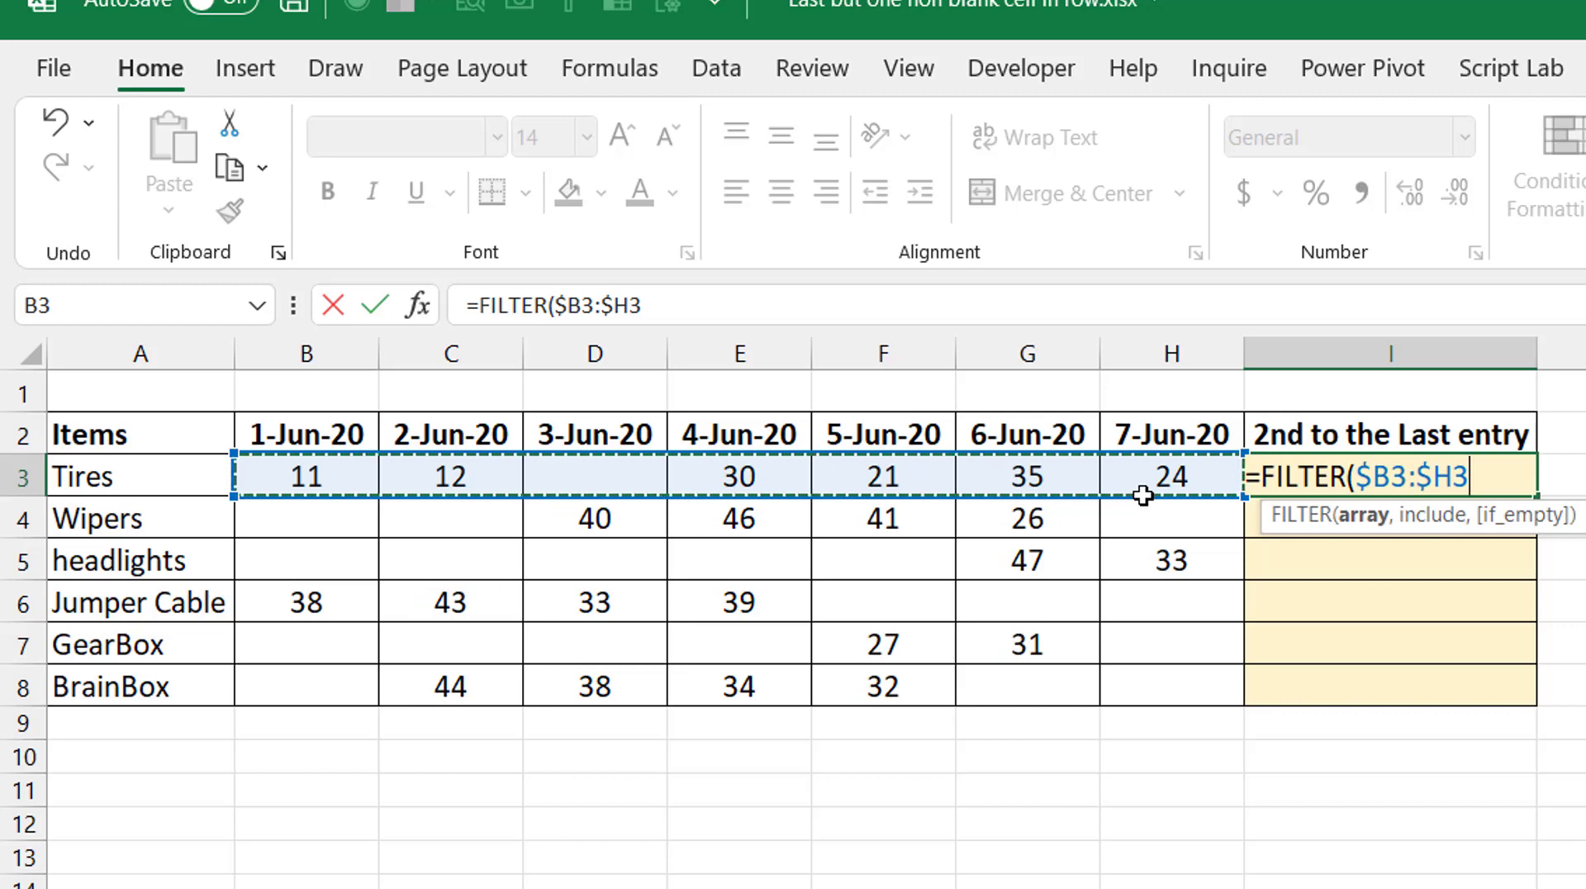
pyautogui.write(',')
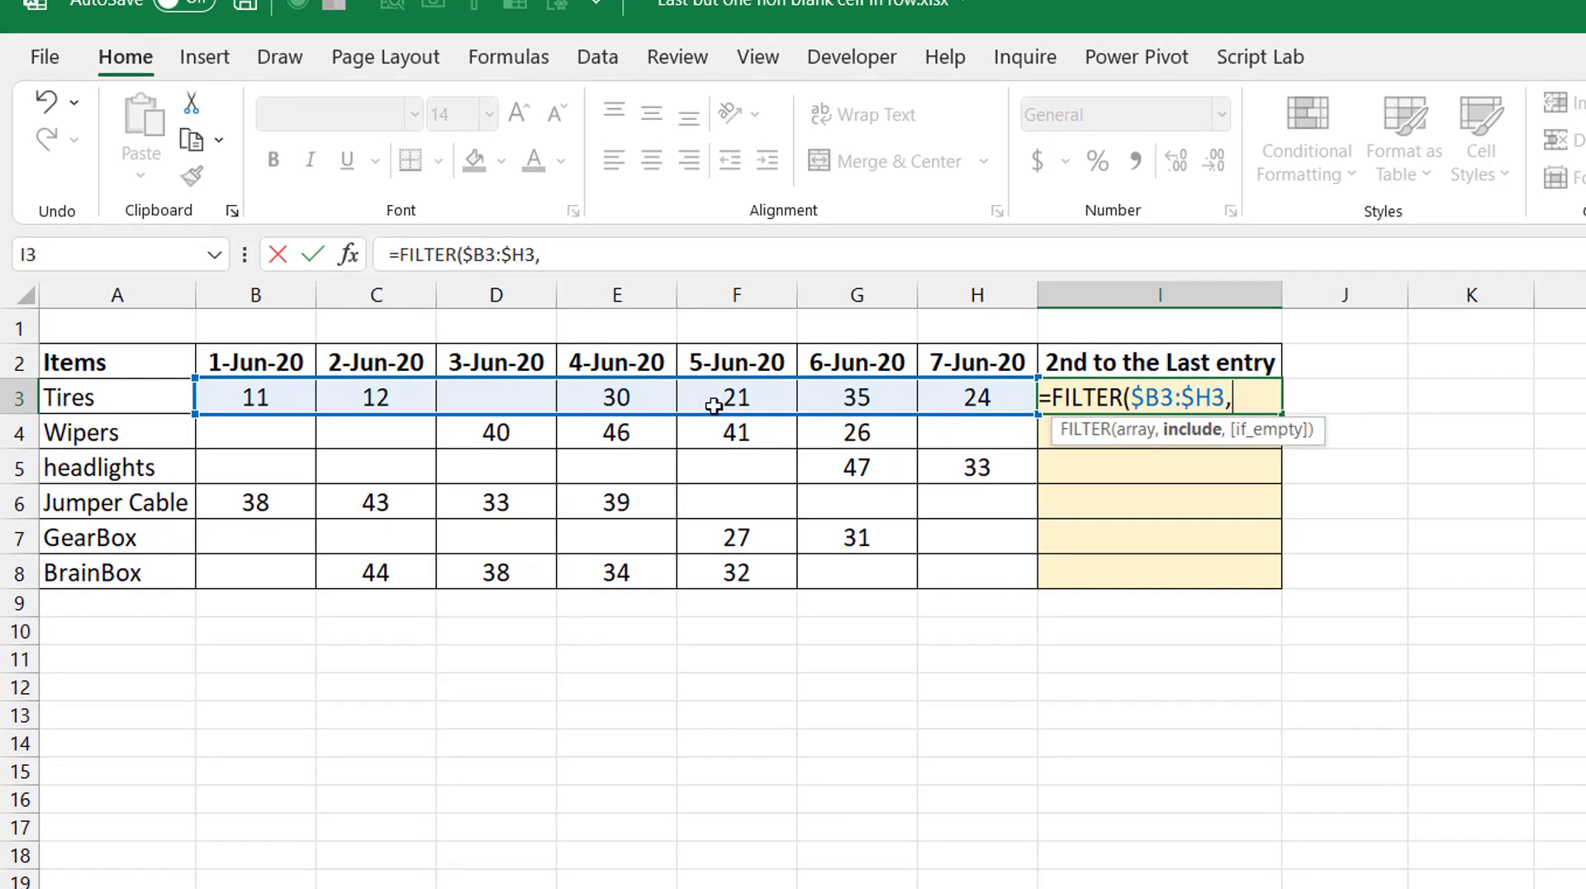
# - Add $B3:$H3<>"" as the FILTER include condition, commit the formula in I3, and highlight the source values B3:H3
pyautogui.moveTo(285, 398); pyautogui.dragTo(953, 398)
pyautogui.press('F4')
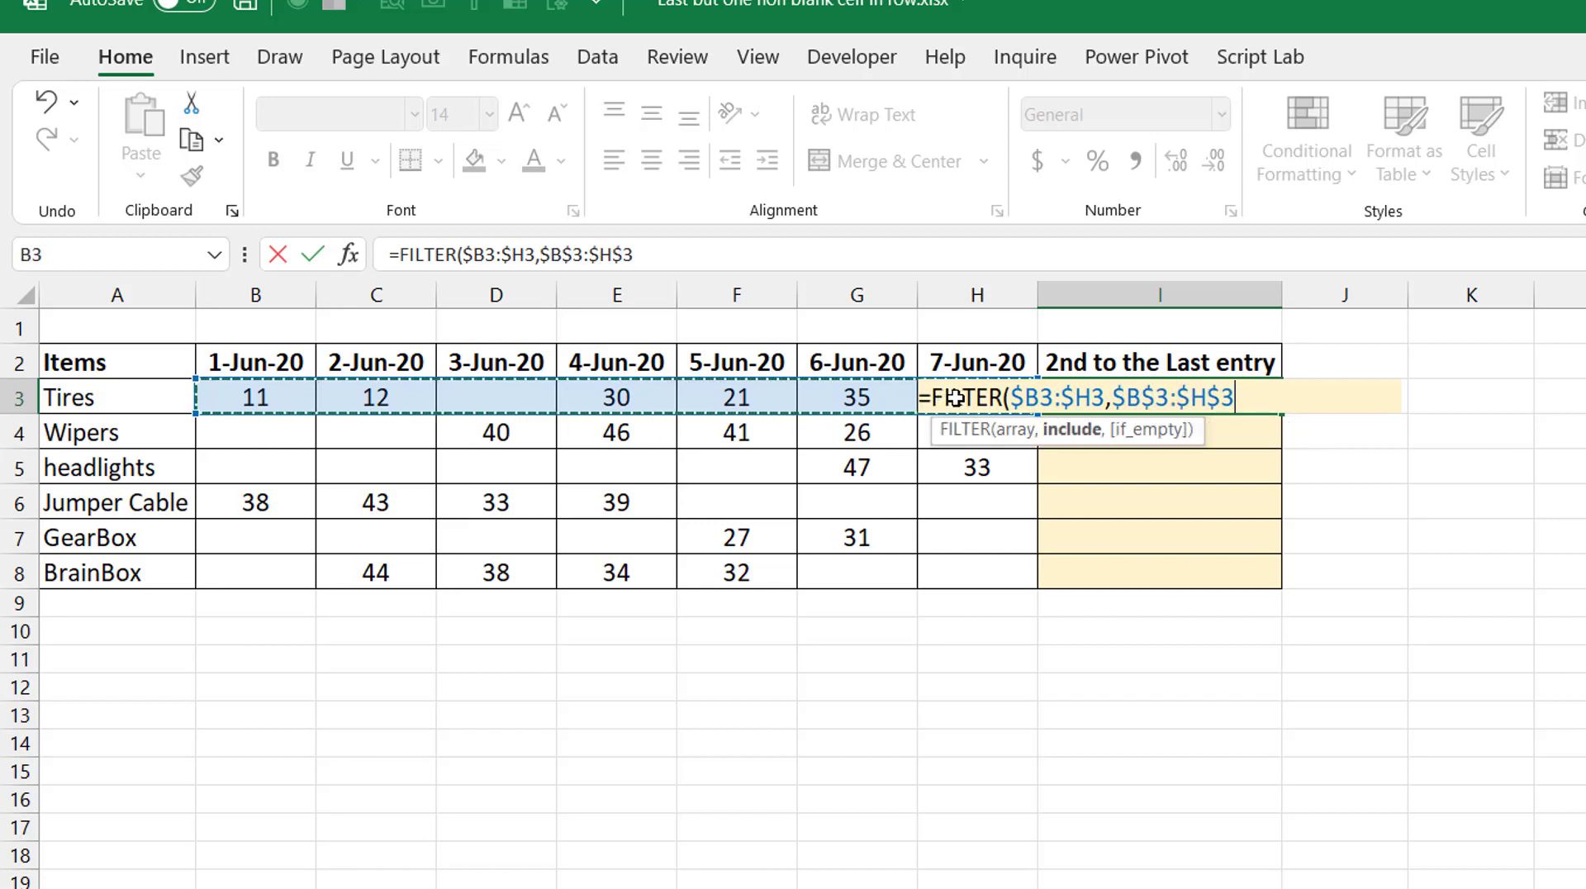
pyautogui.press('F4')
pyautogui.press('F4')
pyautogui.write('<>"")')
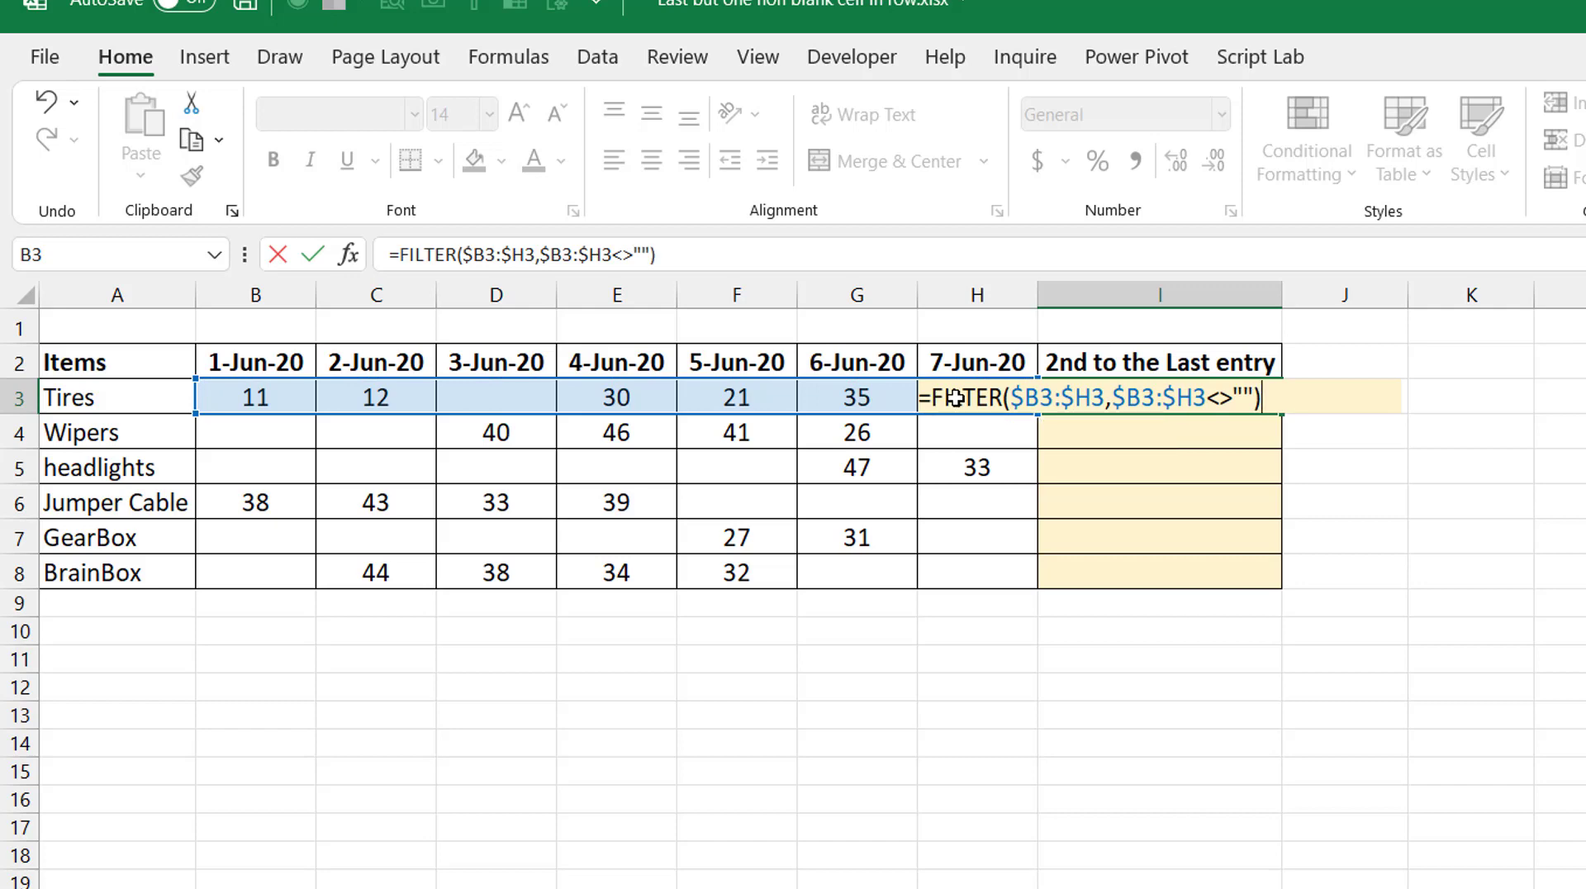
pyautogui.hotkey('ctrl', 'Return')
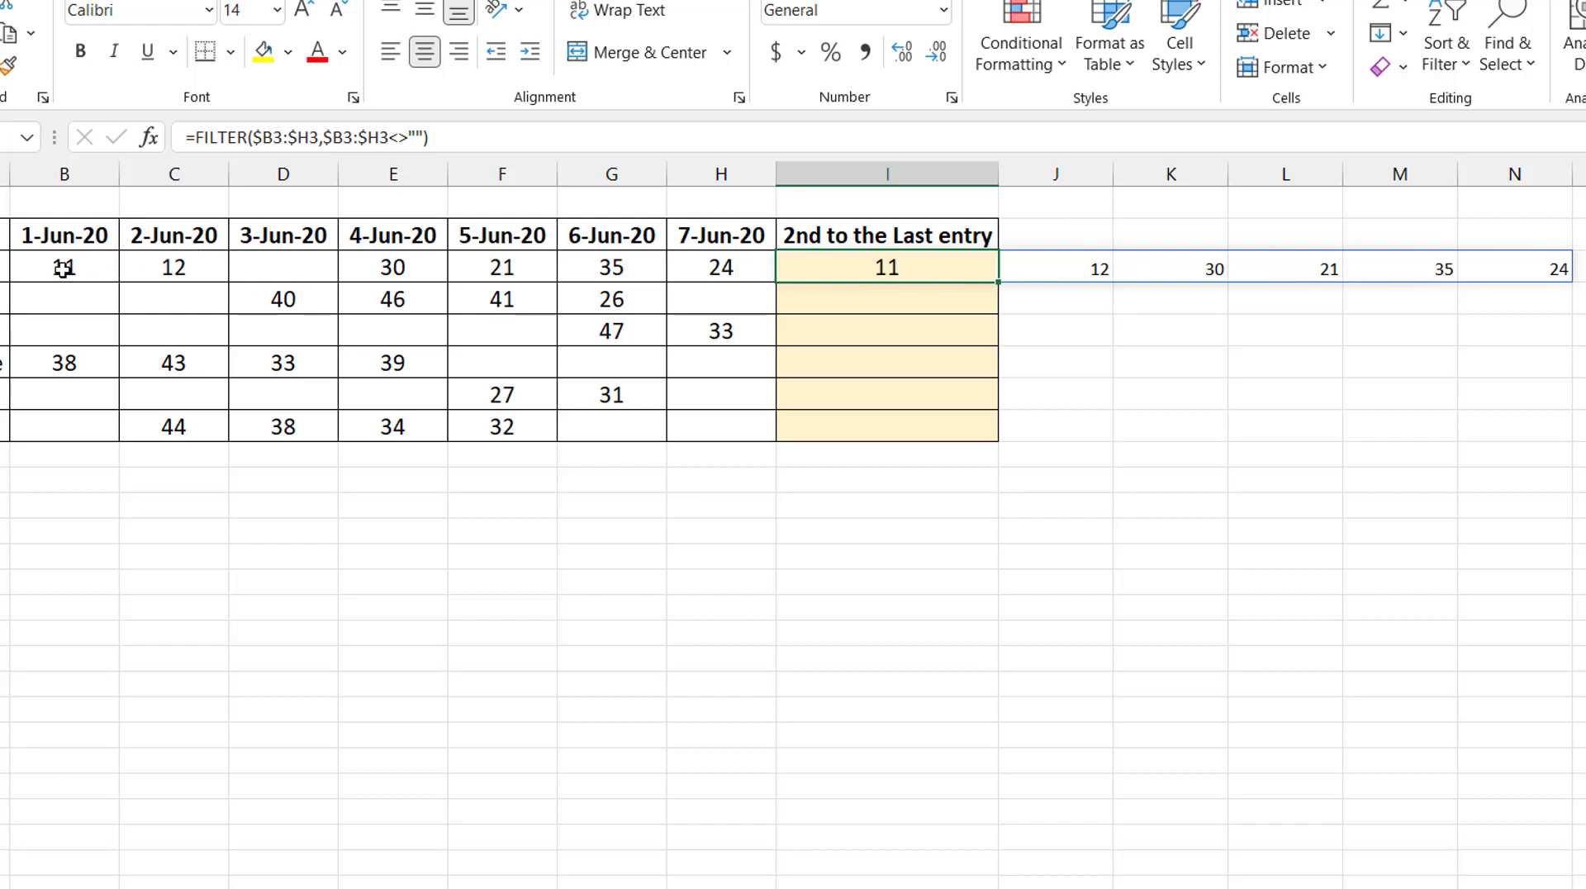
pyautogui.moveTo(37, 265); pyautogui.dragTo(701, 266)
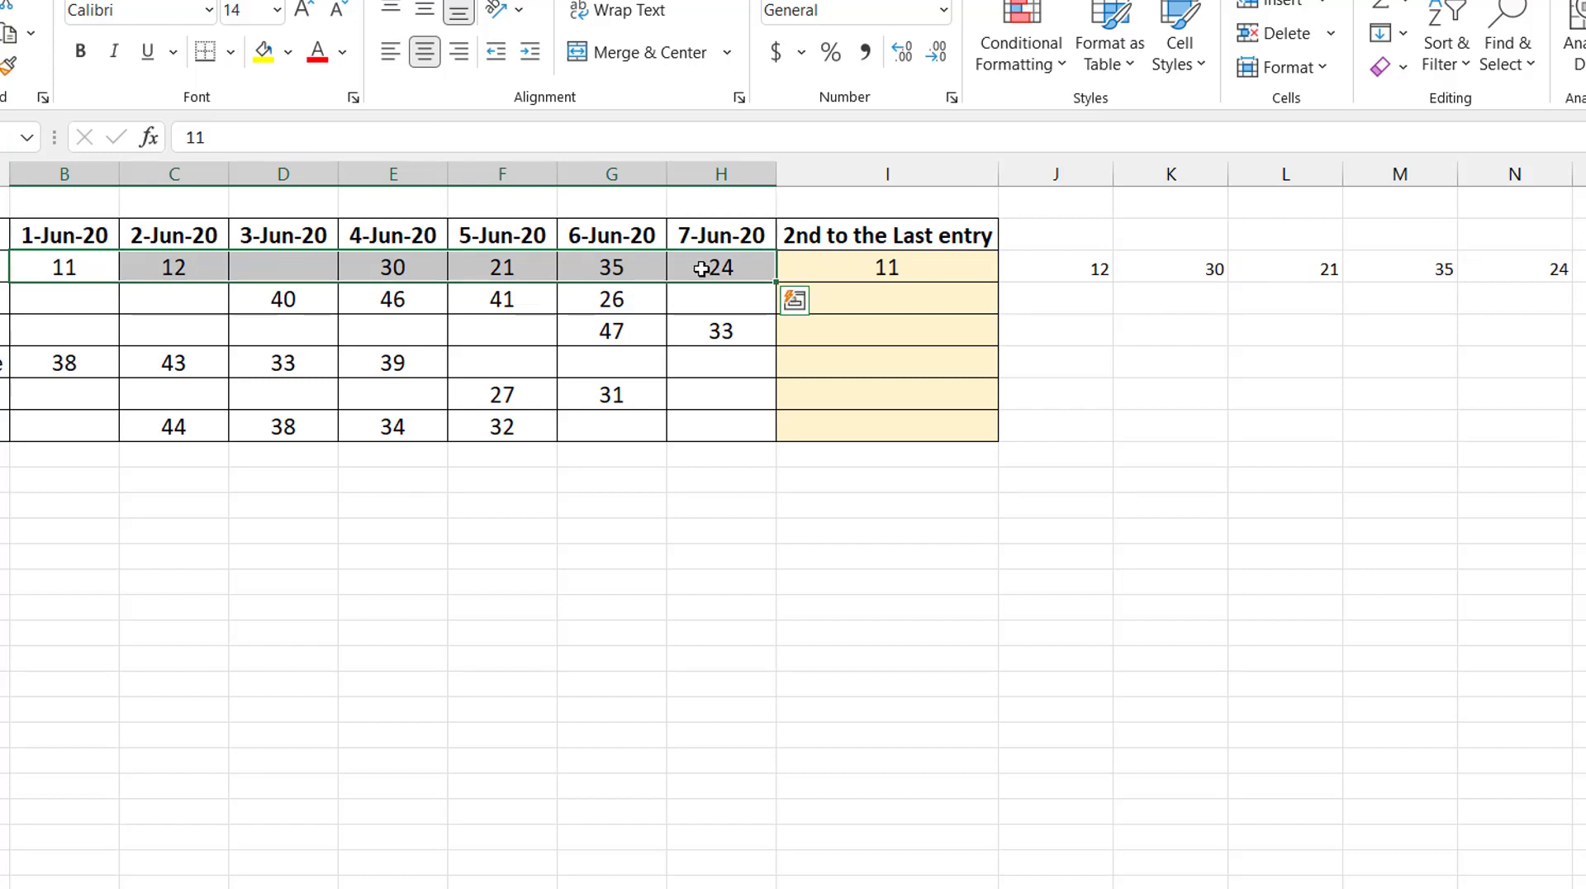
# - Wrap the FILTER formula in I3 inside INDEX and set its row number argument to 1
pyautogui.click(876, 267)
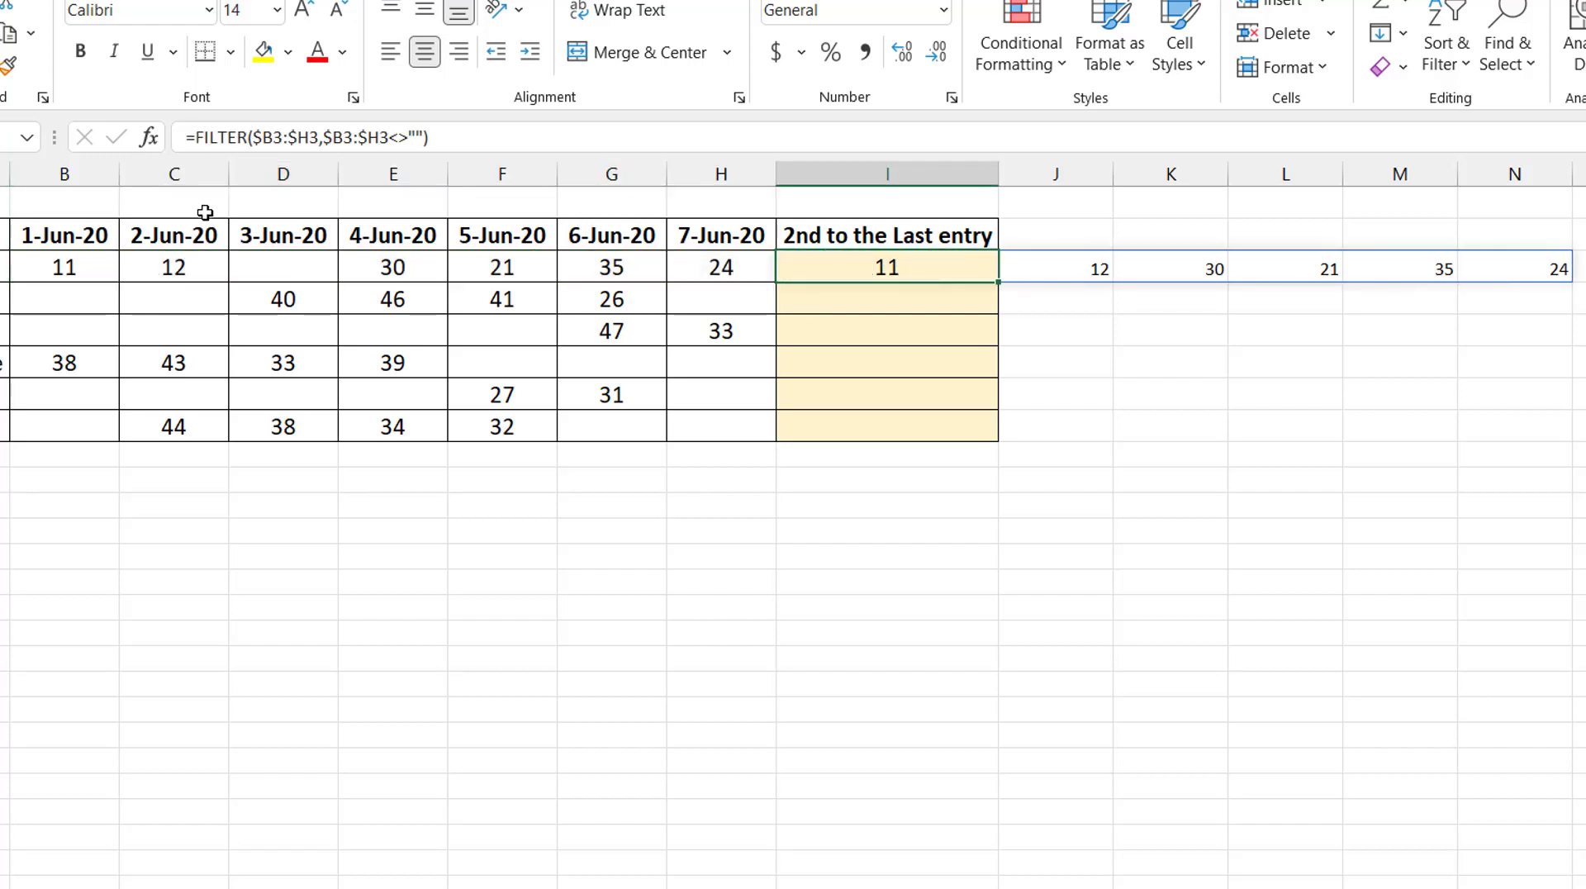
pyautogui.click(189, 137)
pyautogui.write('ind')
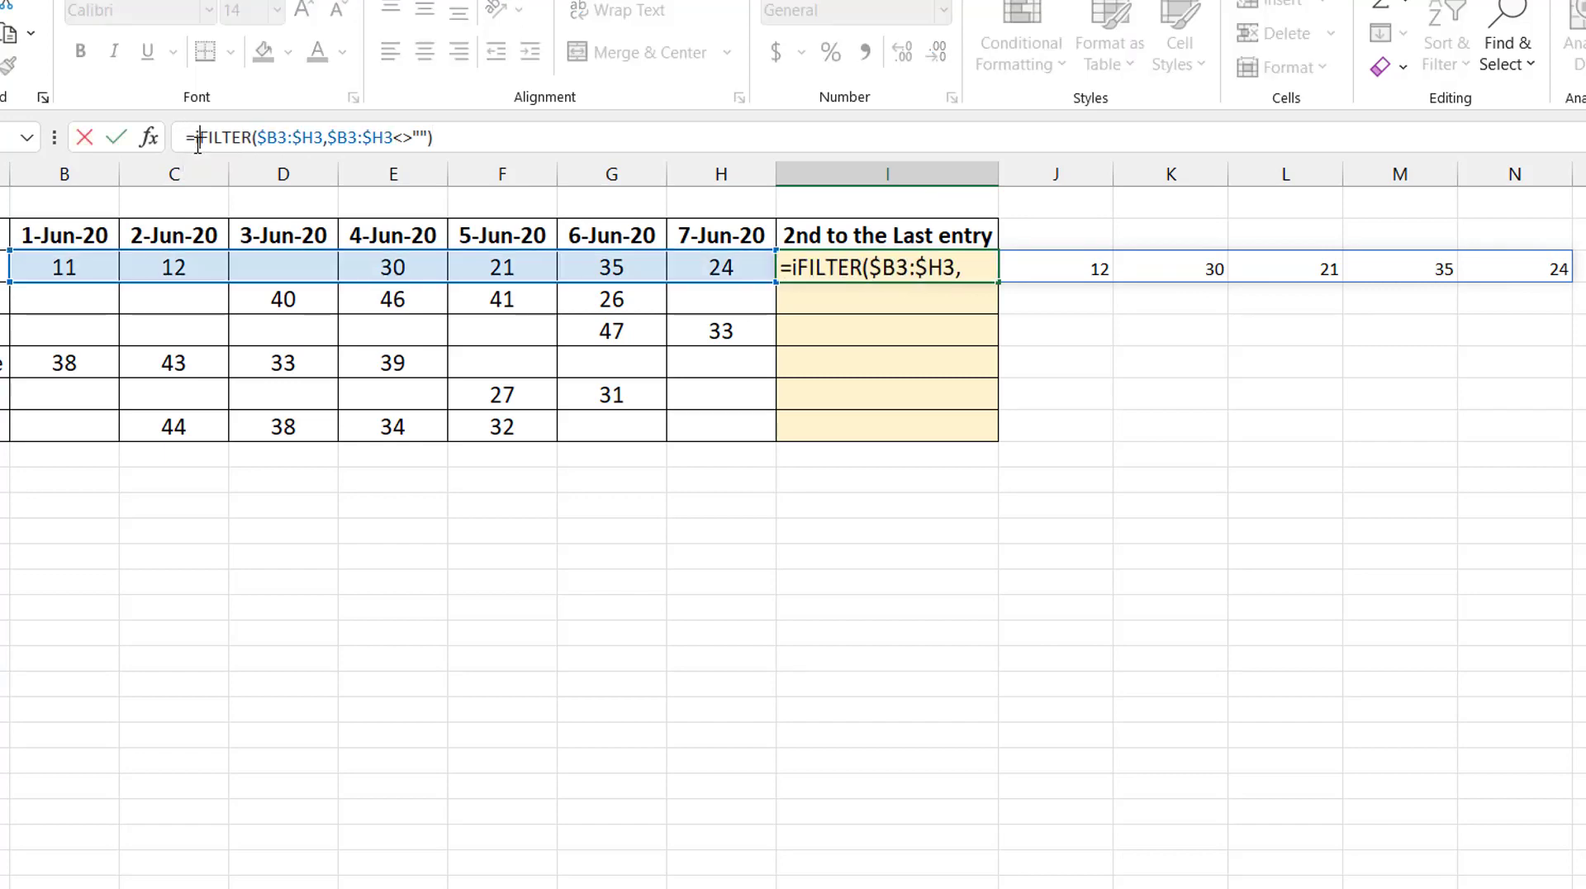
pyautogui.write('ex')
pyautogui.press('Tab')
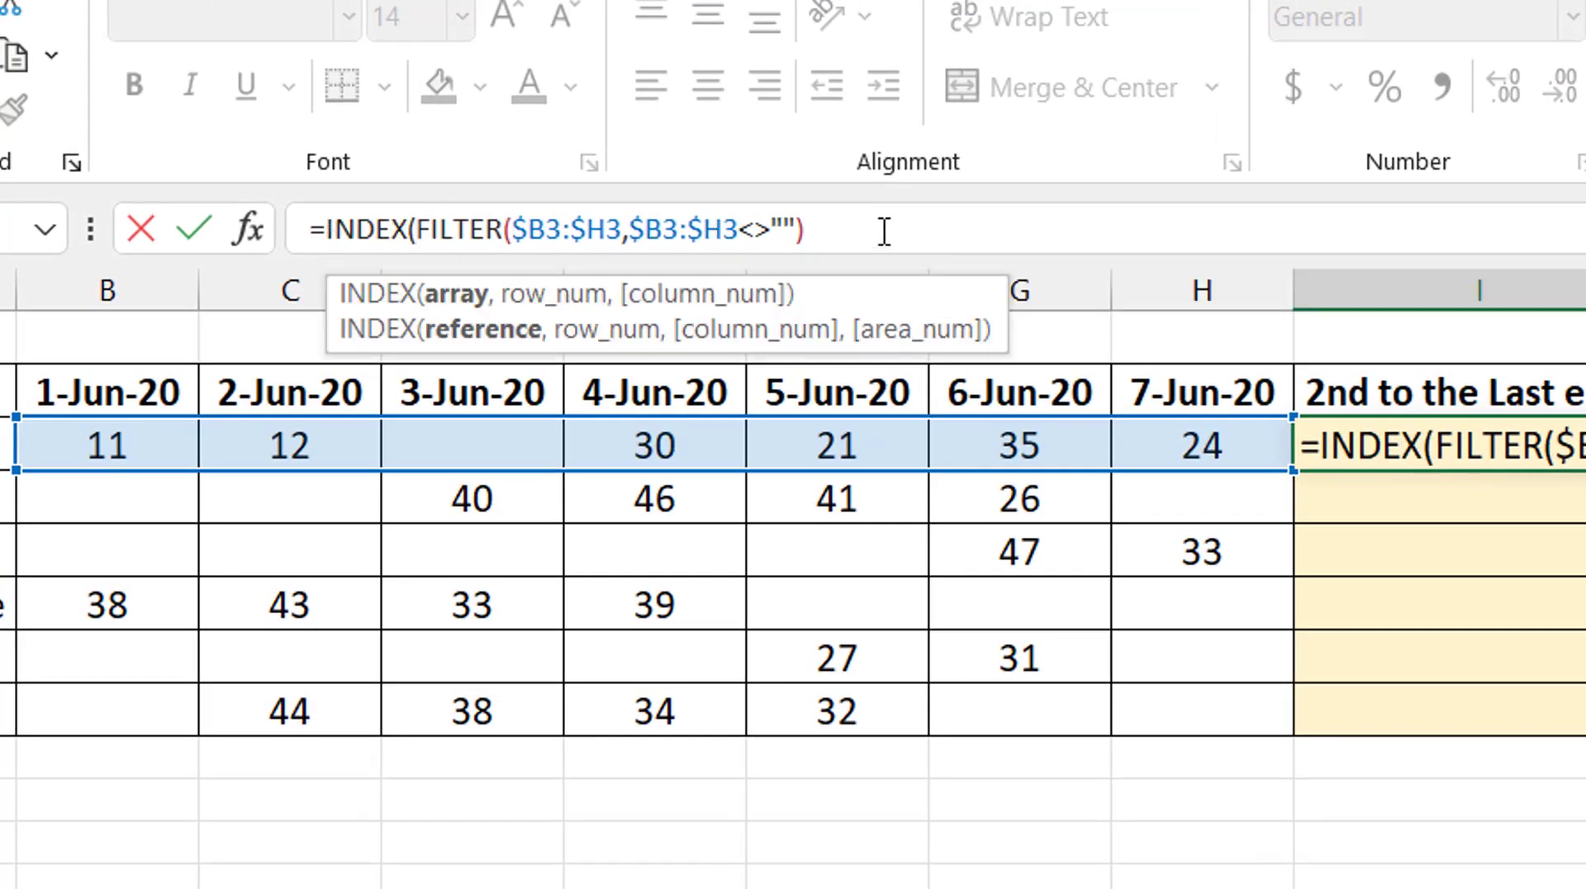
pyautogui.press('End')
pyautogui.write(',')
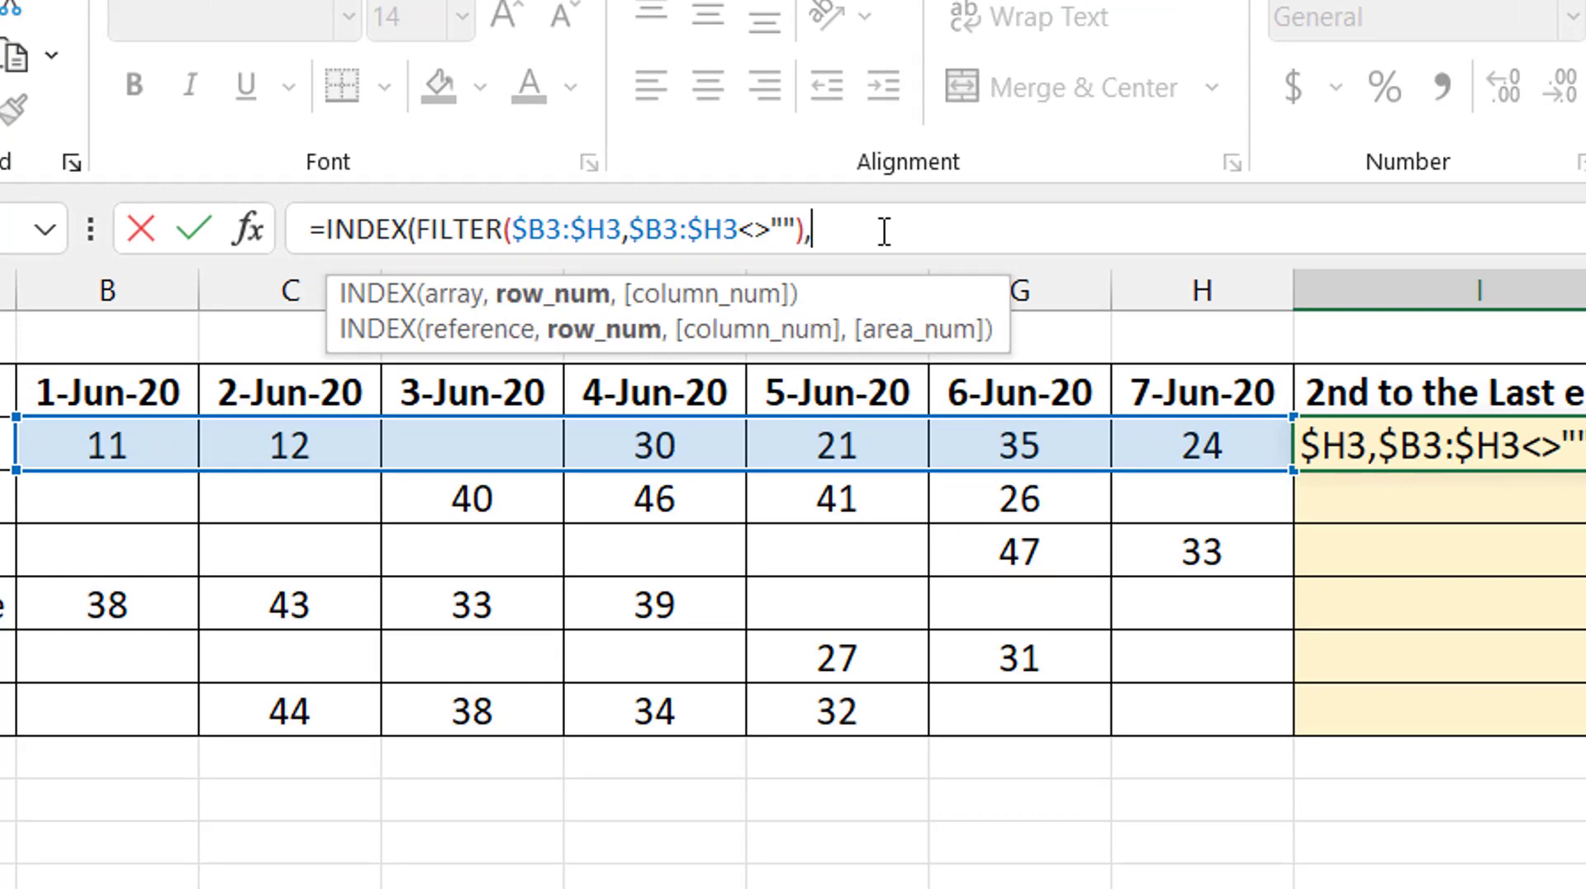
pyautogui.write('1,')
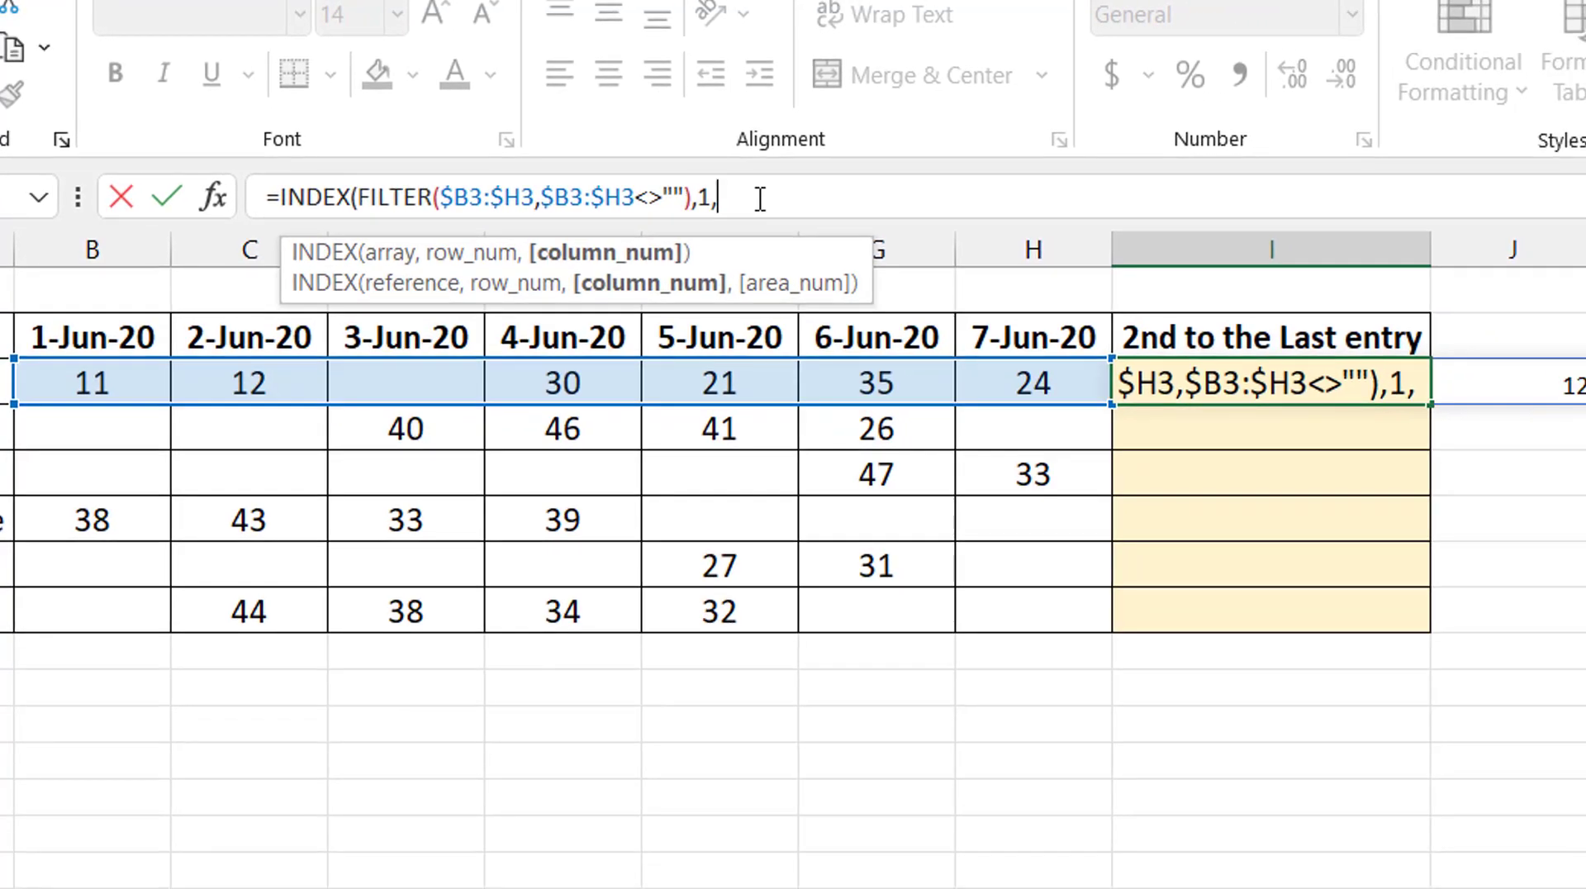
# - Add COUNTA($B$3:$H$3) as the INDEX column argument and evaluate that part in place to check its count
pyautogui.write('Counta')
pyautogui.press('Tab')
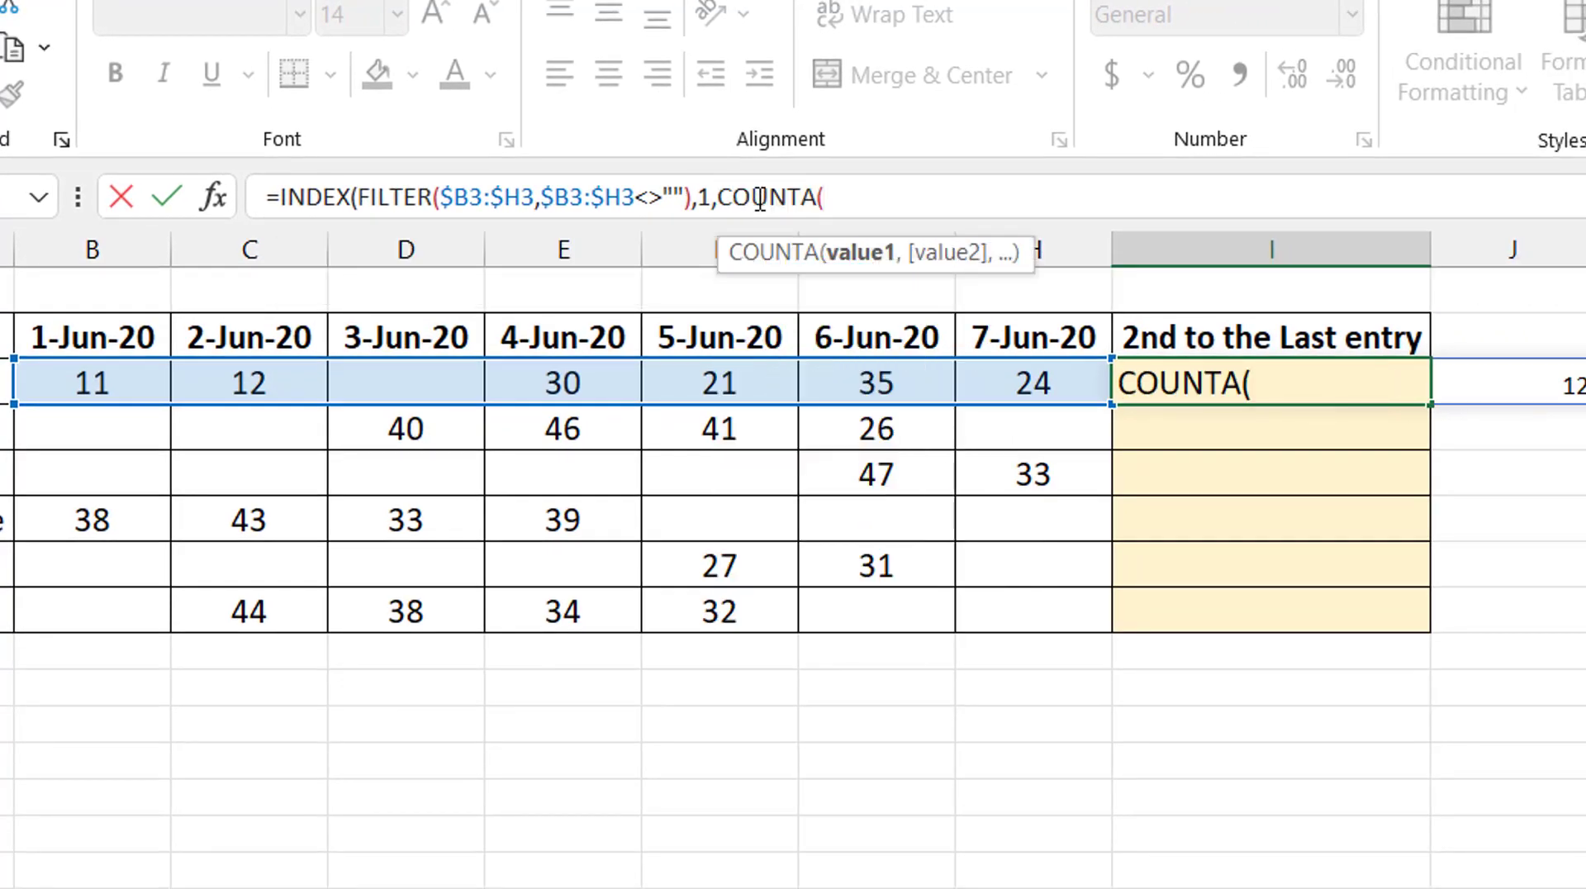
pyautogui.moveTo(76, 386); pyautogui.dragTo(1033, 390)
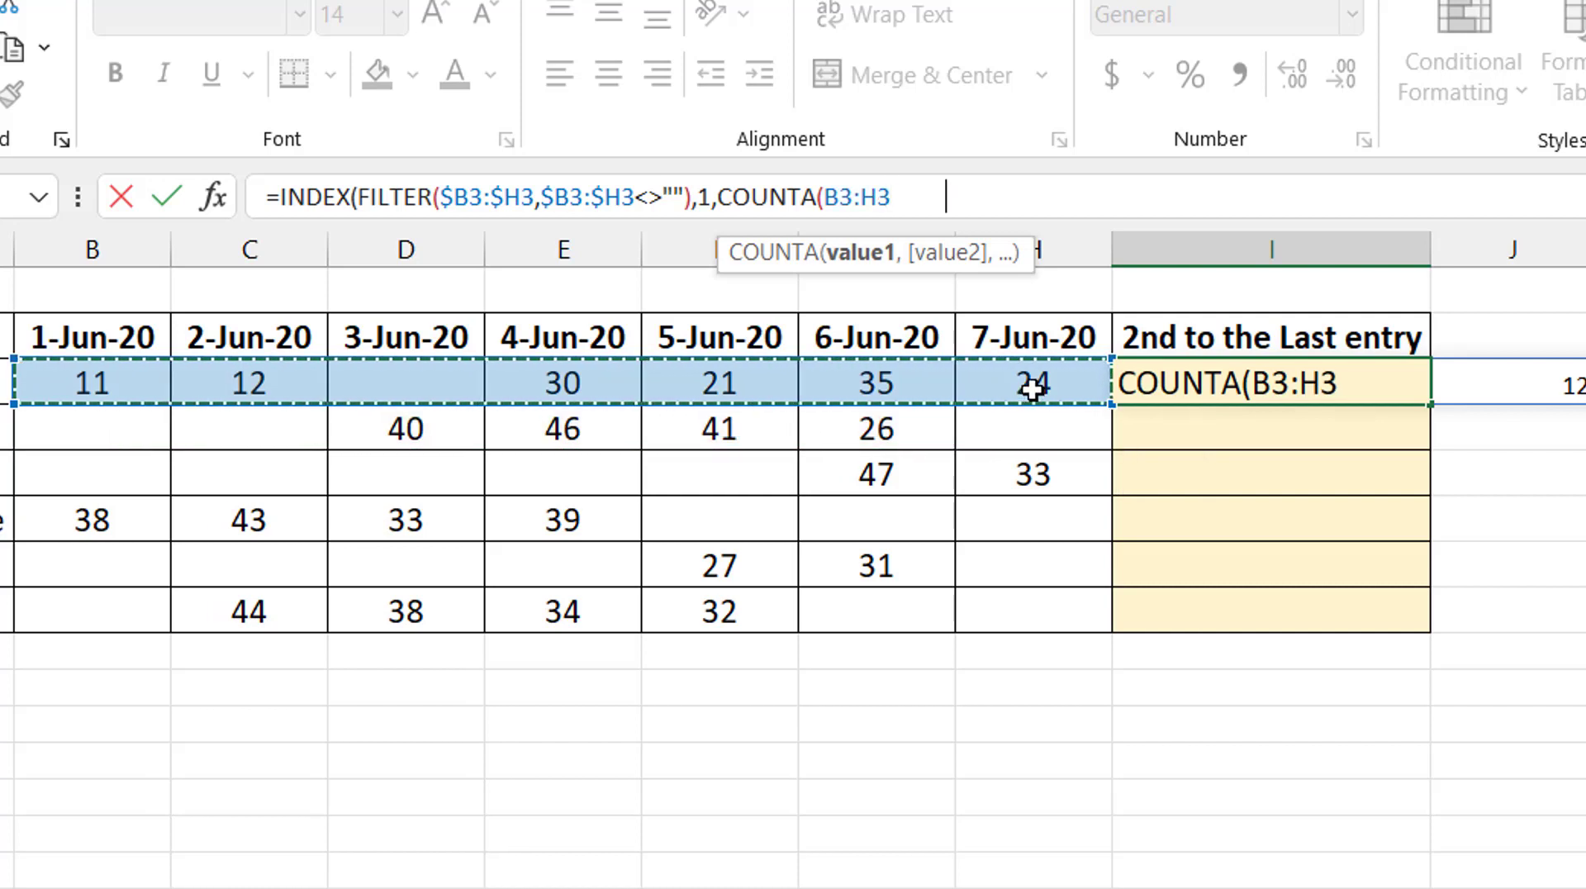
pyautogui.press('F4')
pyautogui.write(')')
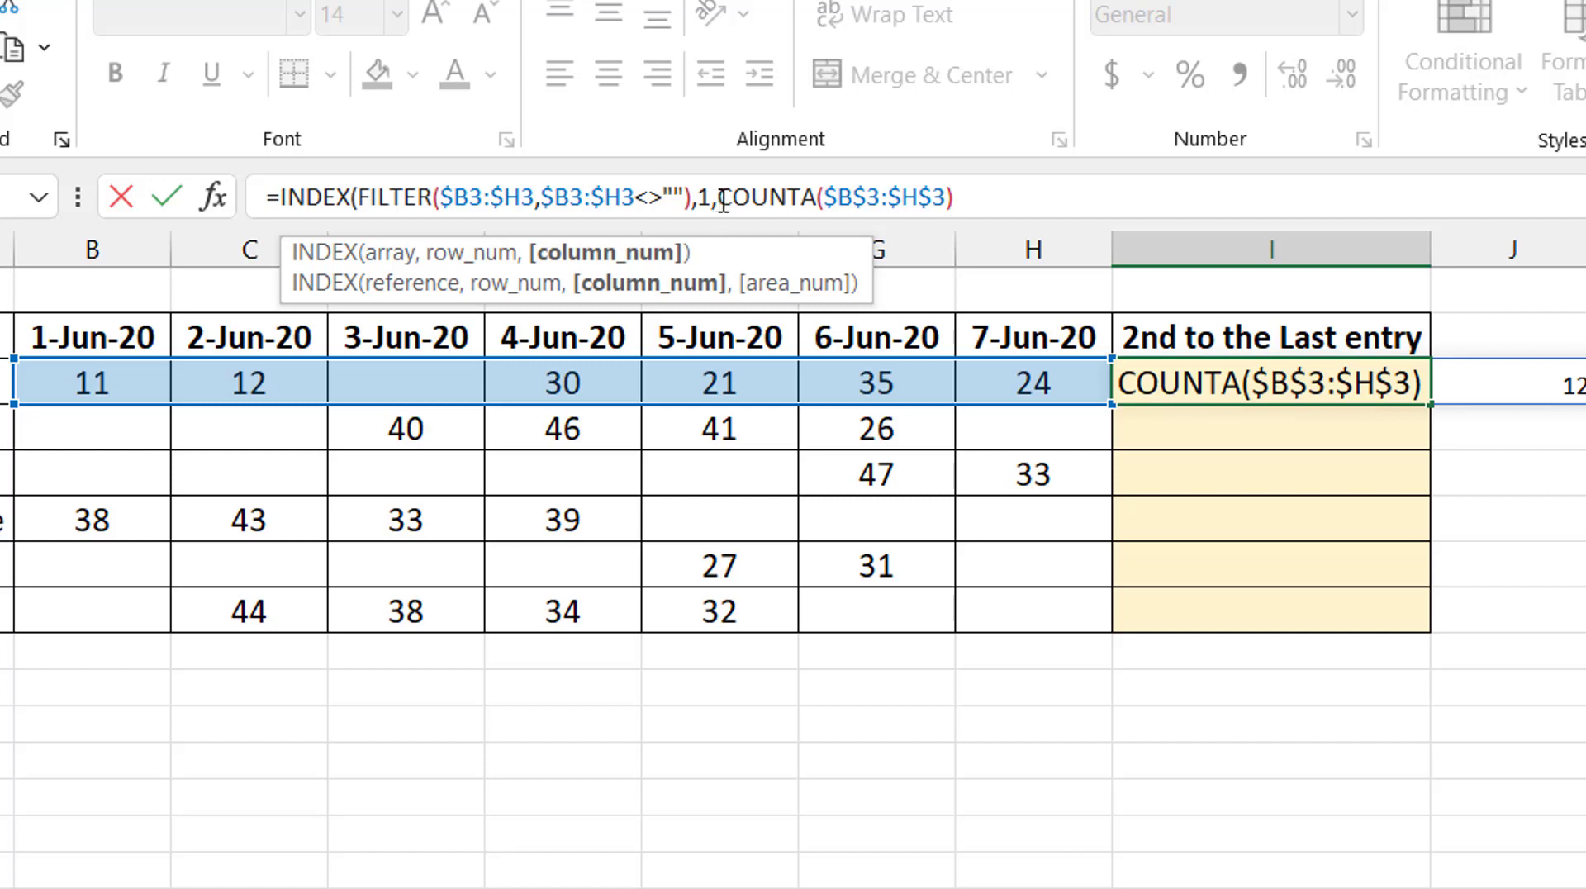
pyautogui.moveTo(721, 198); pyautogui.dragTo(1013, 220)
pyautogui.press('F9')
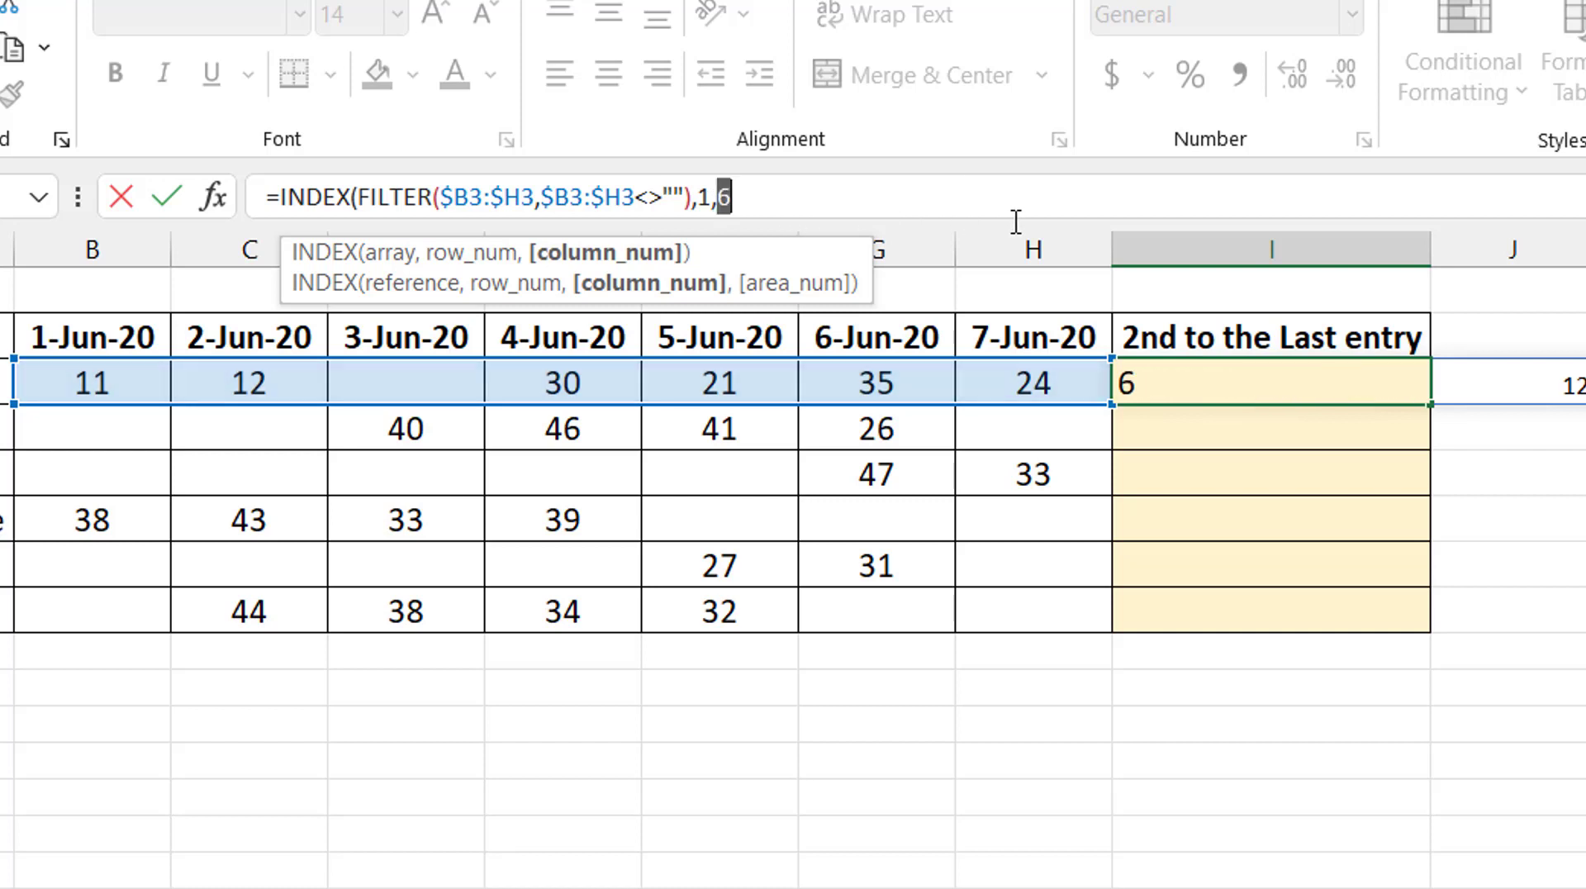
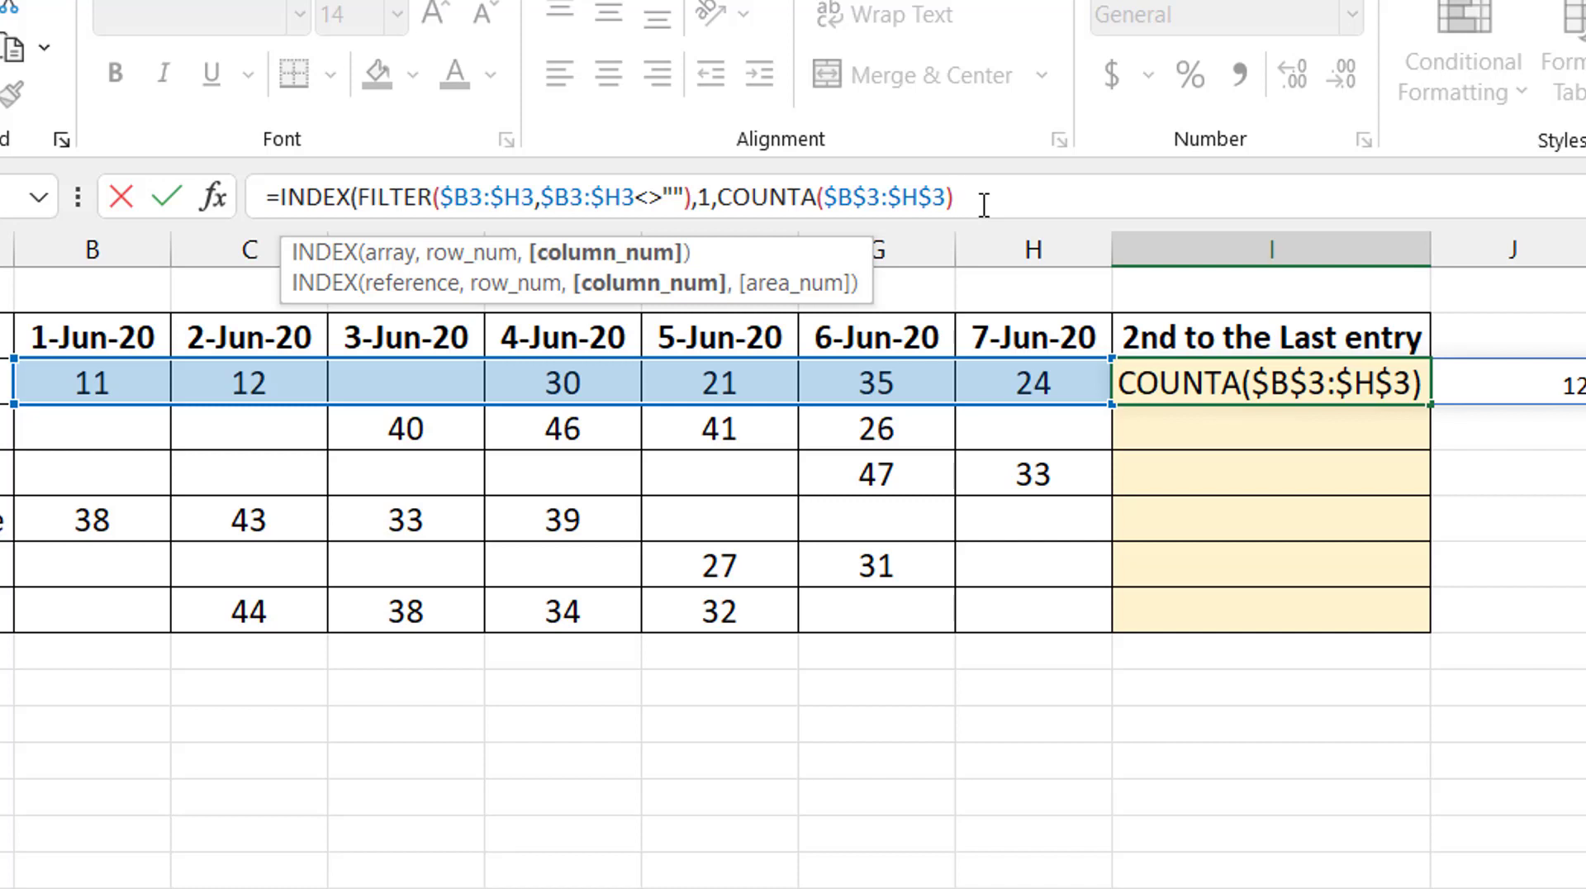
# - Complete the column argument with -$I$1+1 after COUNTA, close the INDEX function and commit the formula in I3
pyautogui.write('-2')
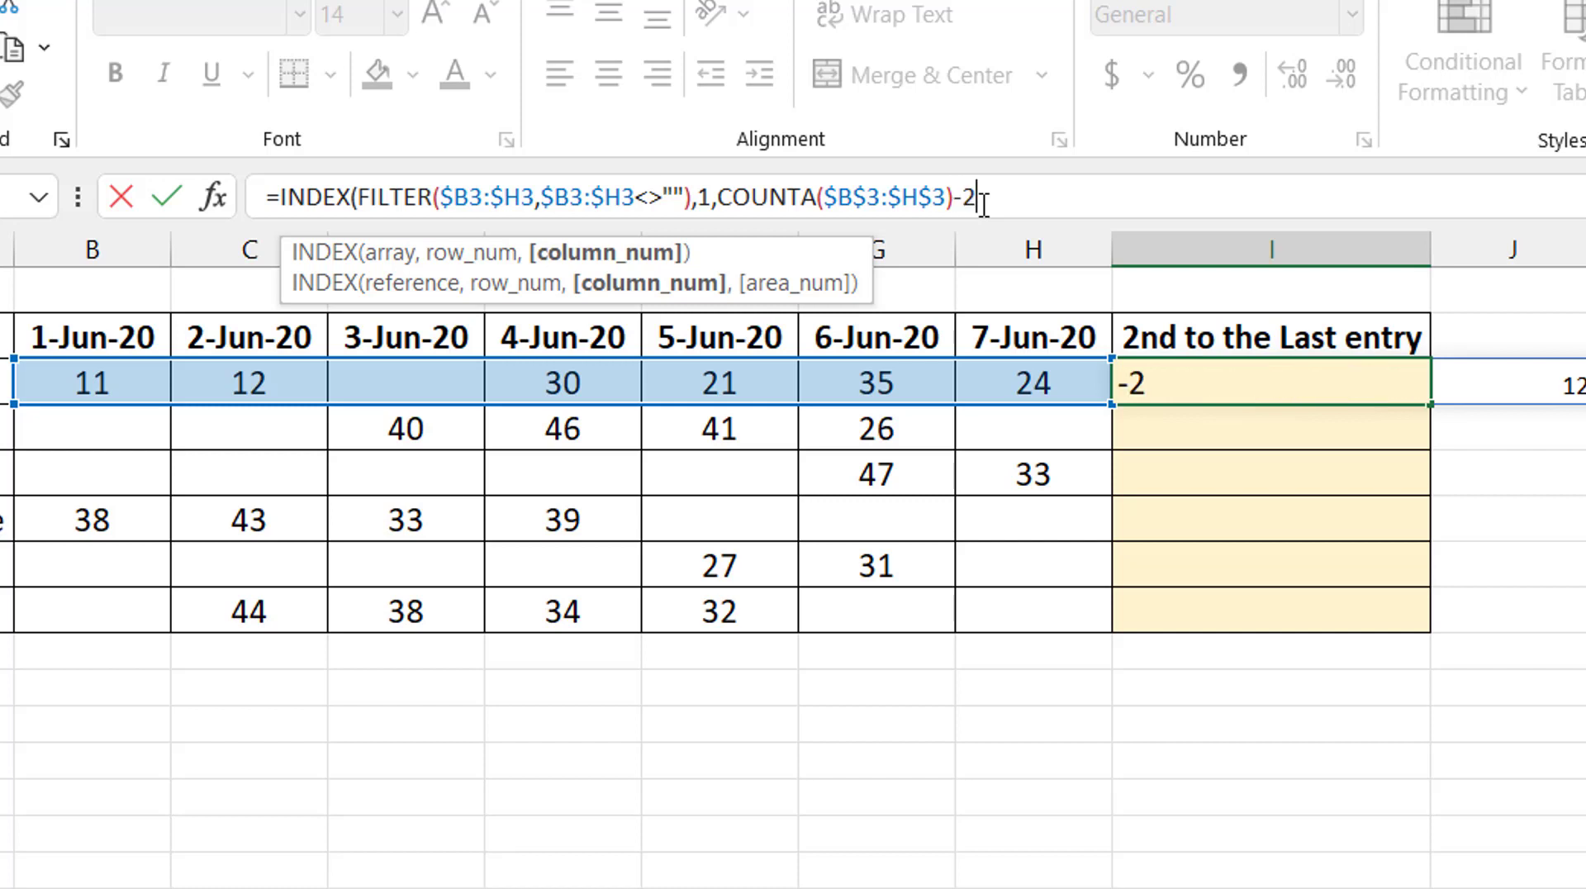
pyautogui.write('+1')
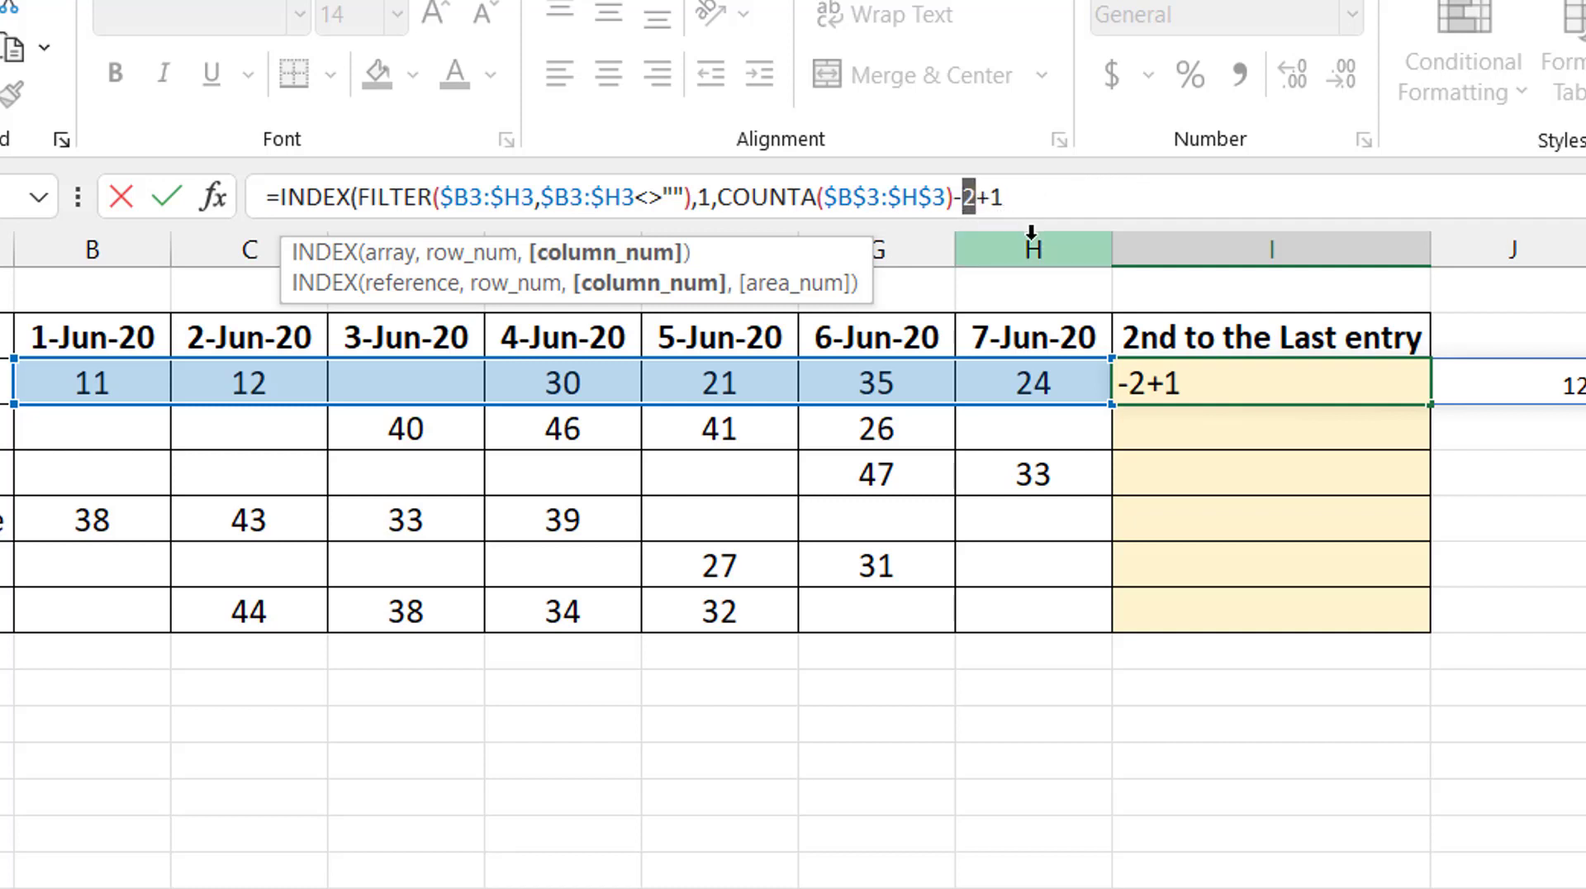
pyautogui.press('BackSpace')
pyautogui.click(1260, 297)
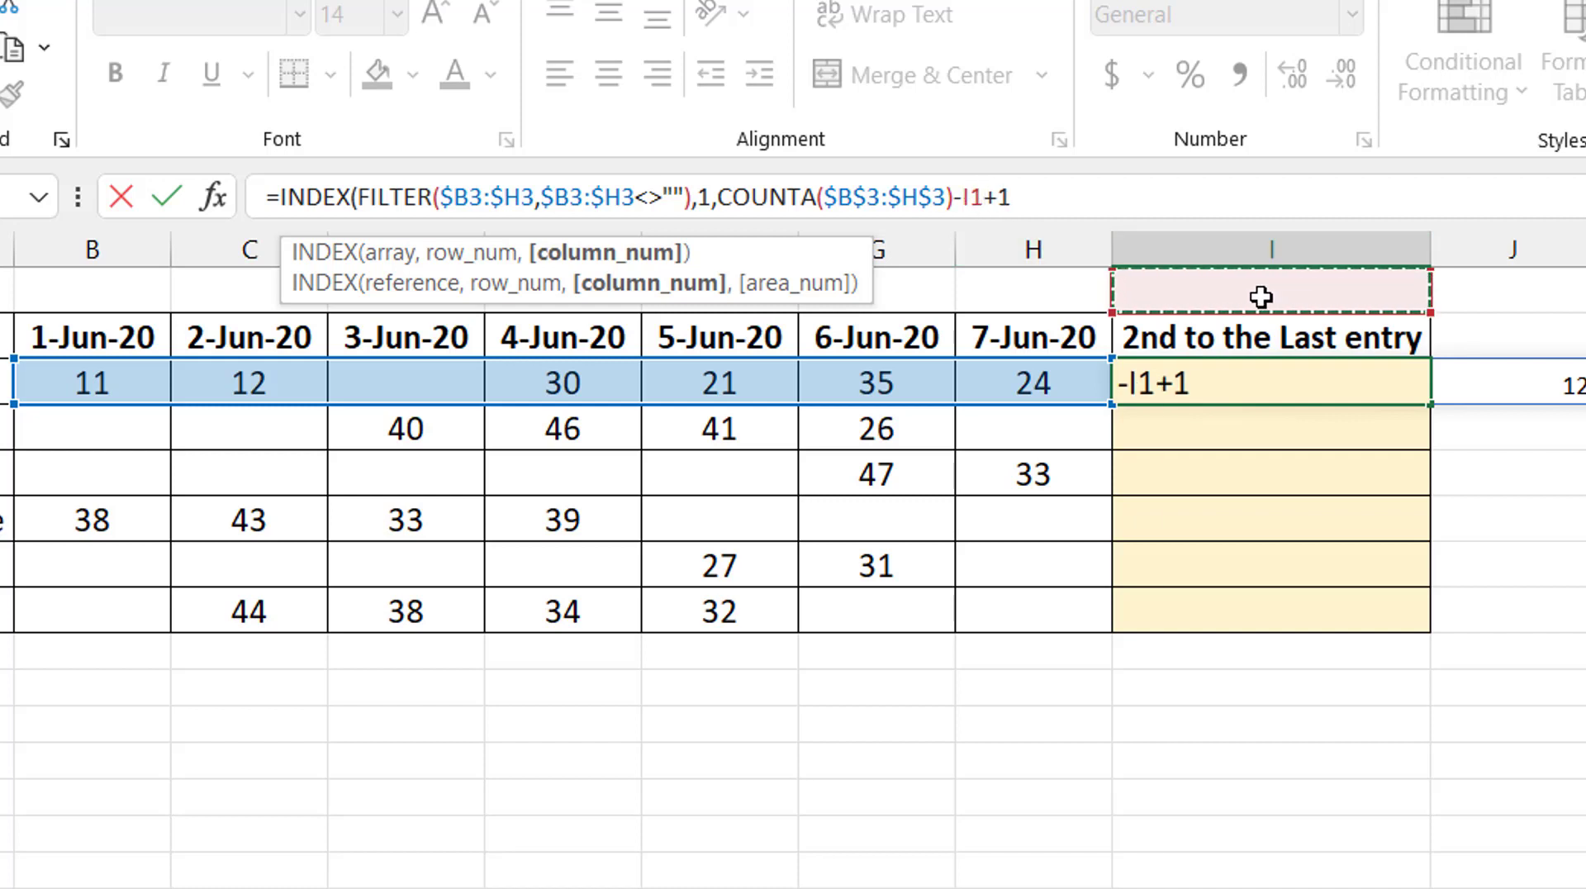
pyautogui.press('F4')
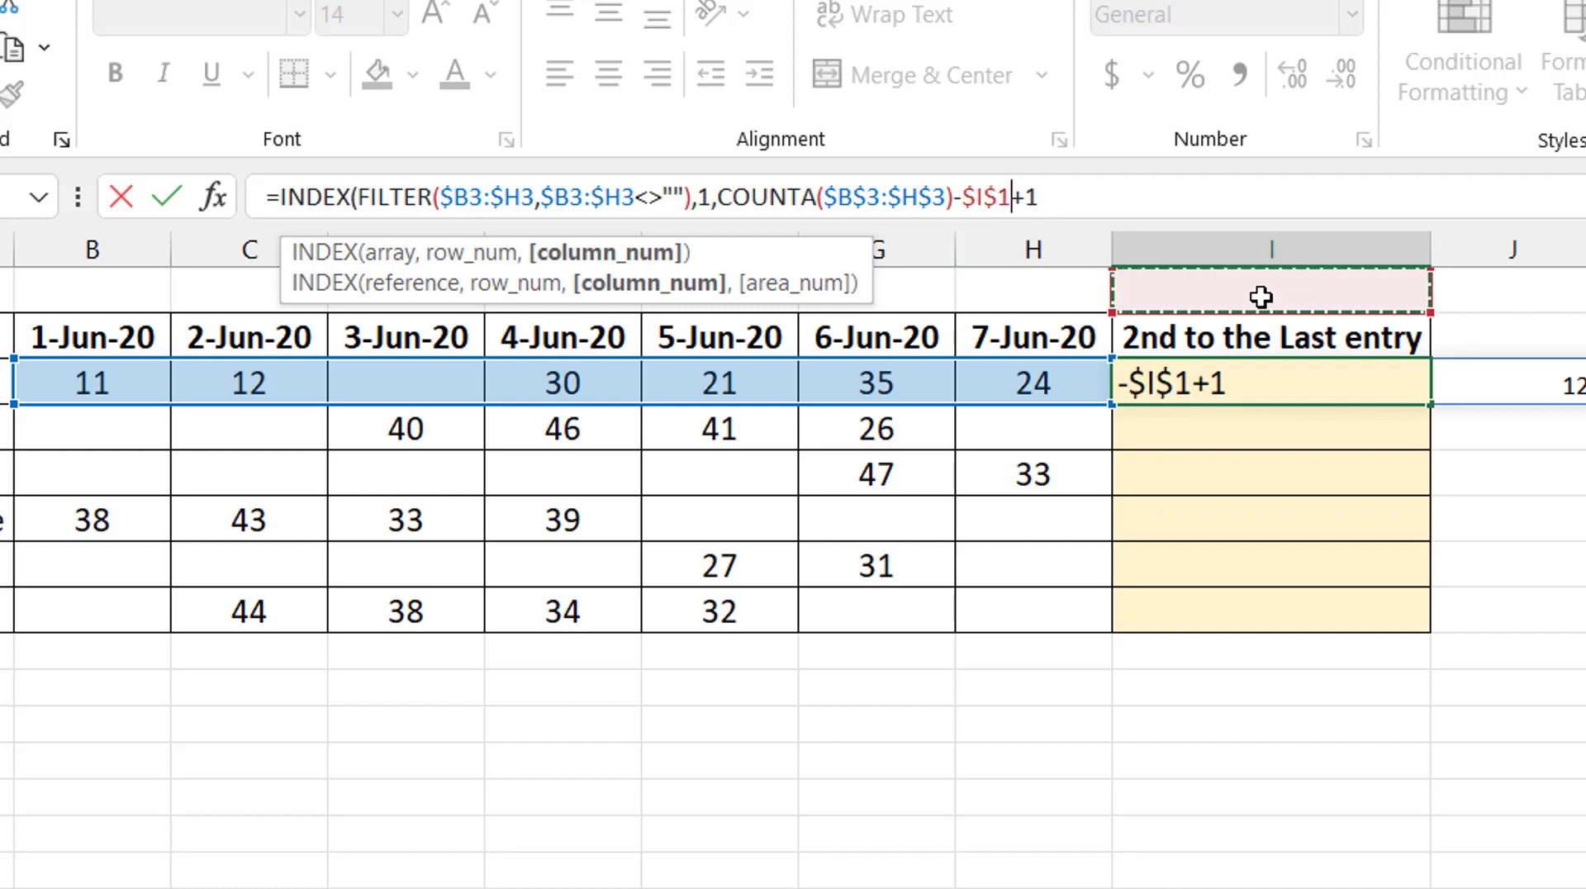
pyautogui.click(1083, 195)
pyautogui.write(')')
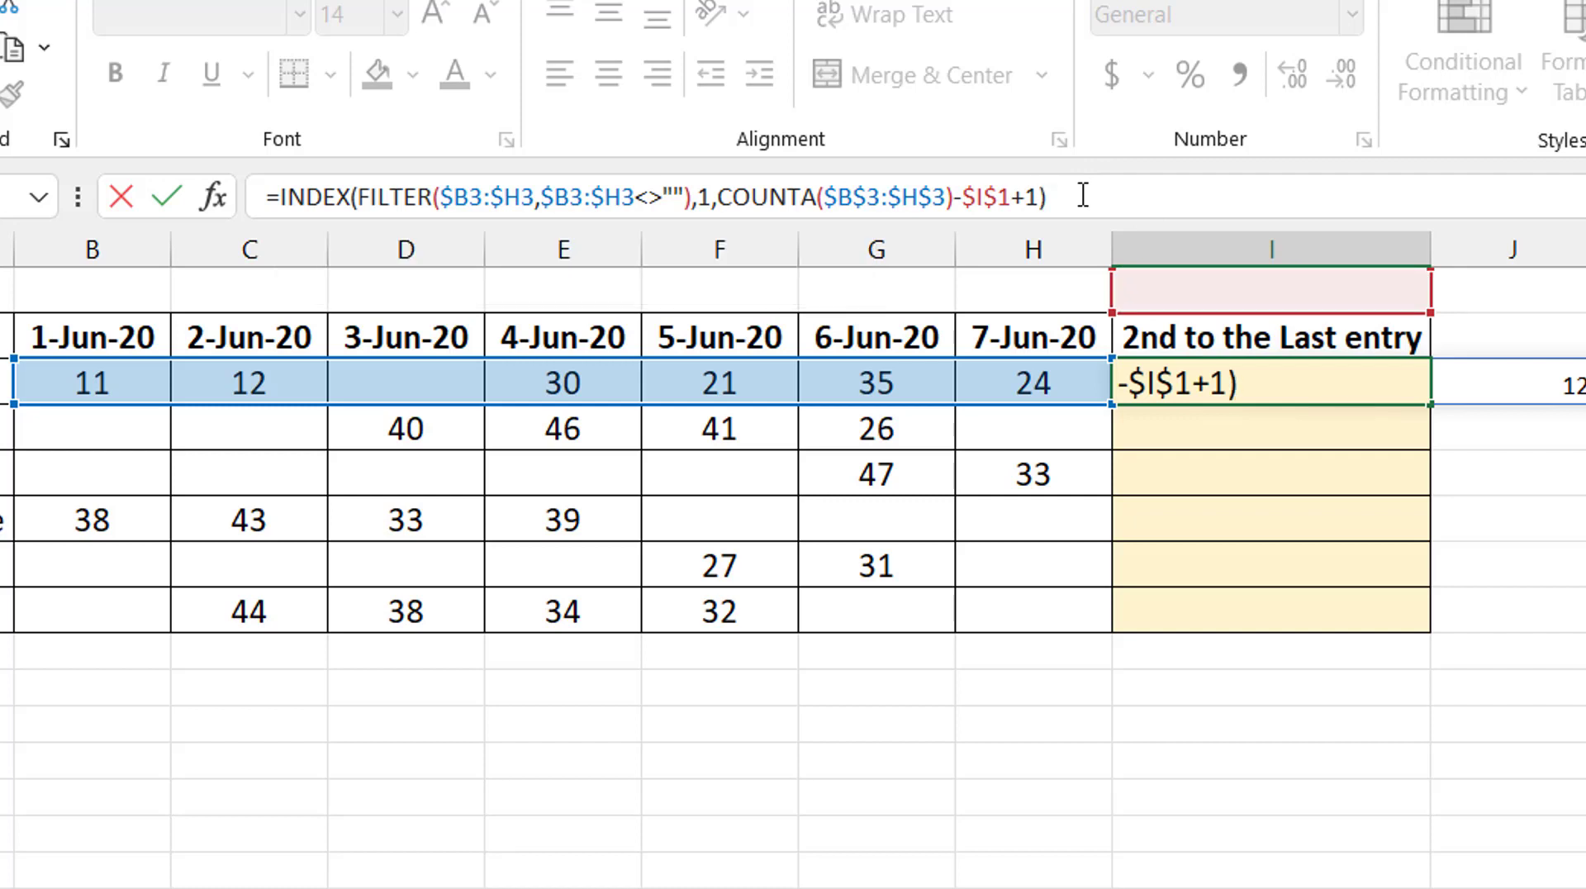
pyautogui.press('Return')
pyautogui.press('Up')
# - Set the entry position in cell I1 to 2 from its validation list
pyautogui.click(1380, 315)
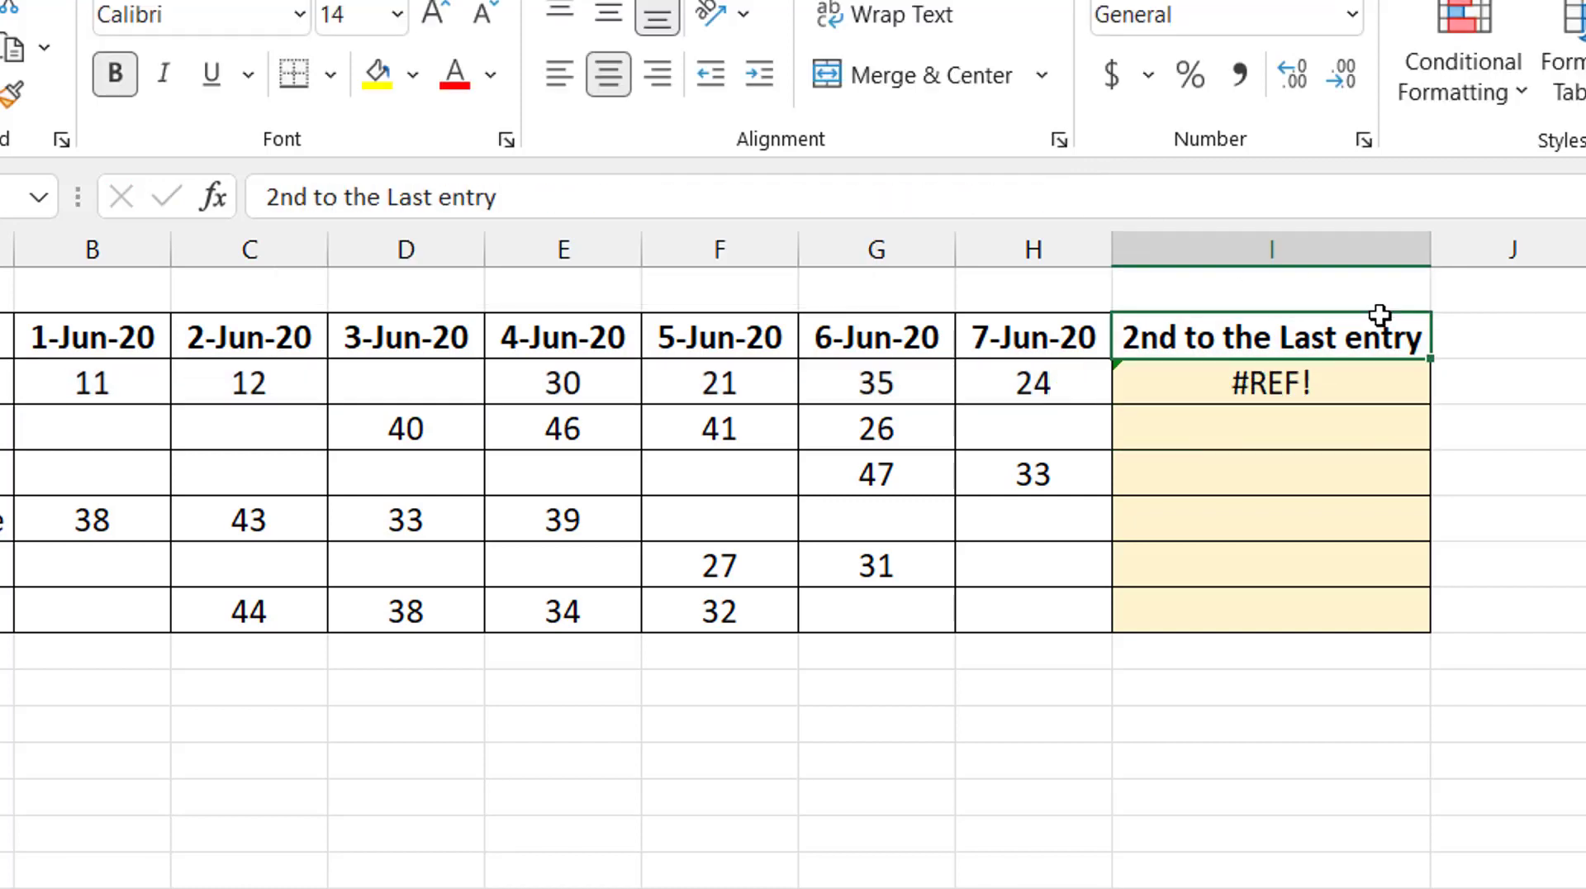
pyautogui.click(1374, 285)
pyautogui.click(1446, 295)
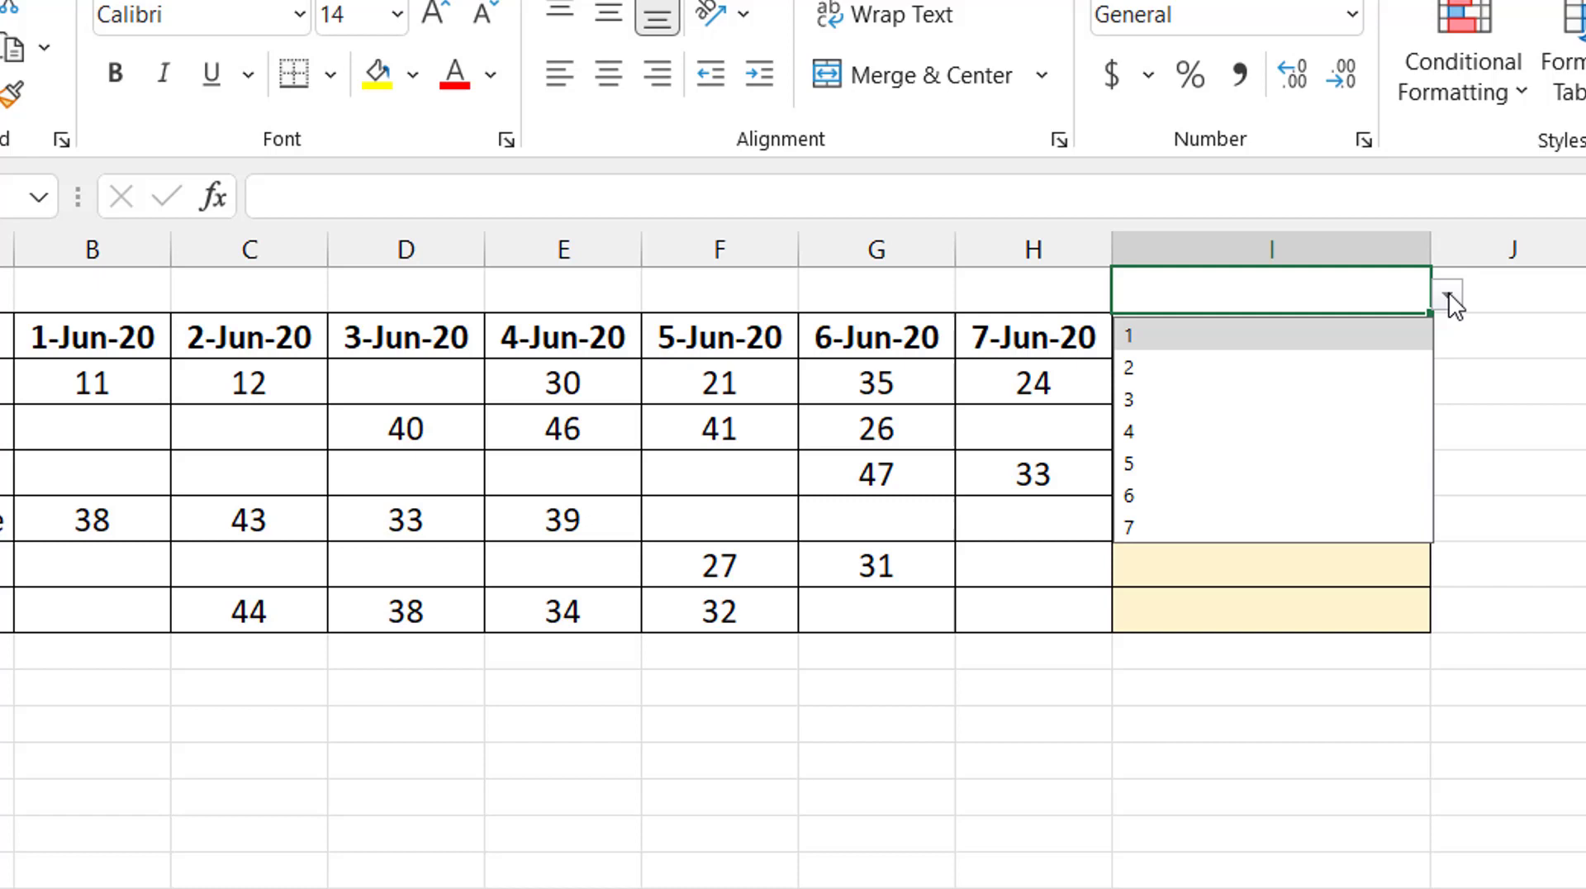
pyautogui.click(1247, 371)
# - Try filling the I3 formula with the fully absolute COUNTA range down through I8, and reselect I3
pyautogui.click(1336, 385)
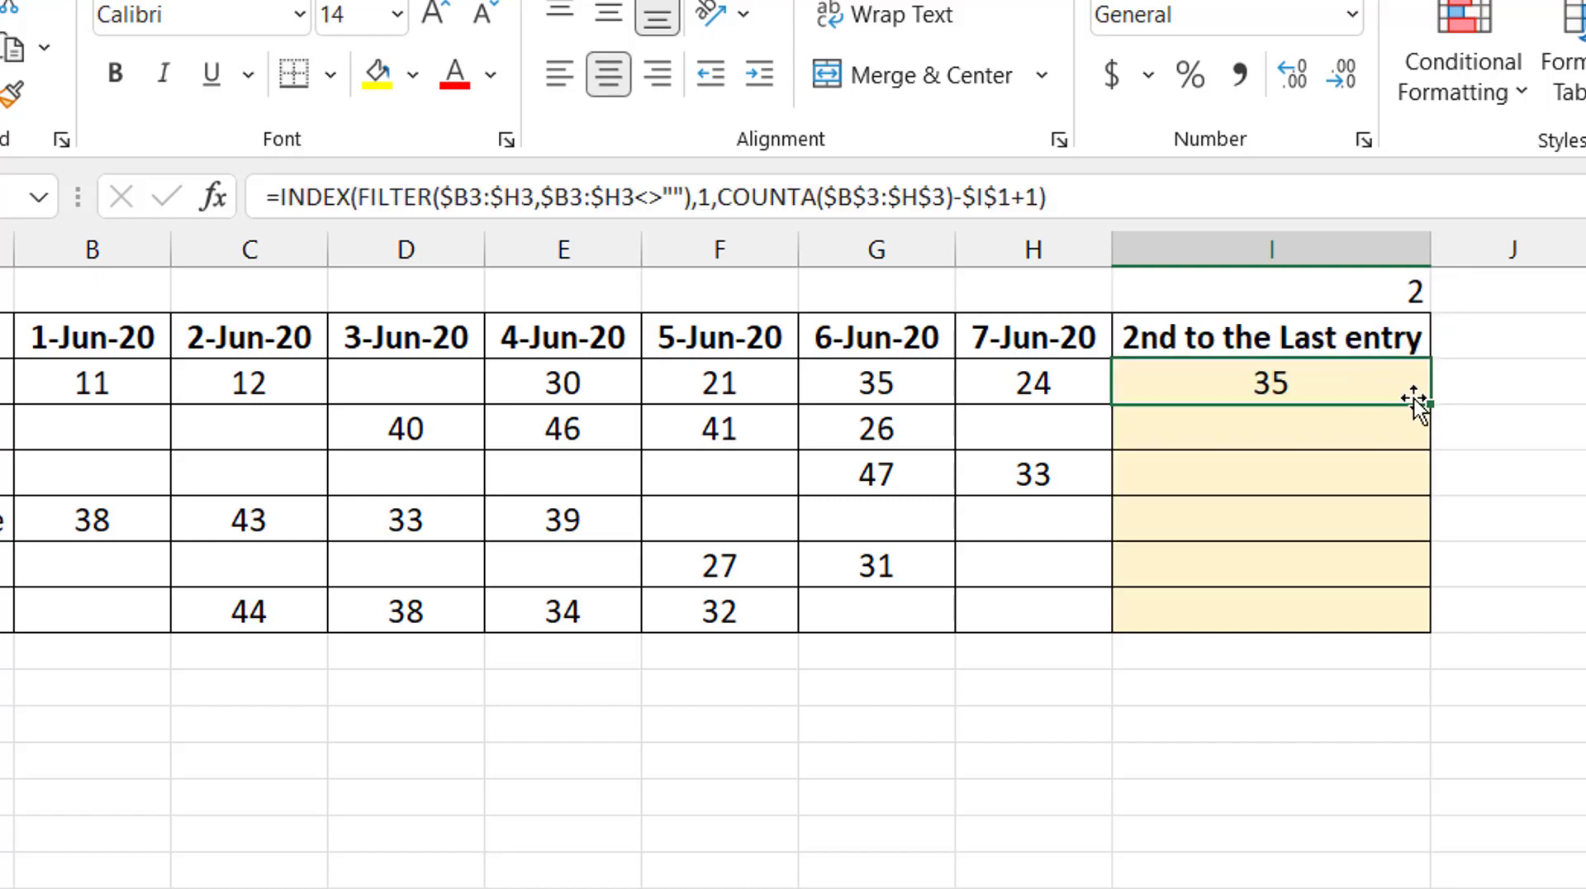
pyautogui.doubleClick(1429, 402)
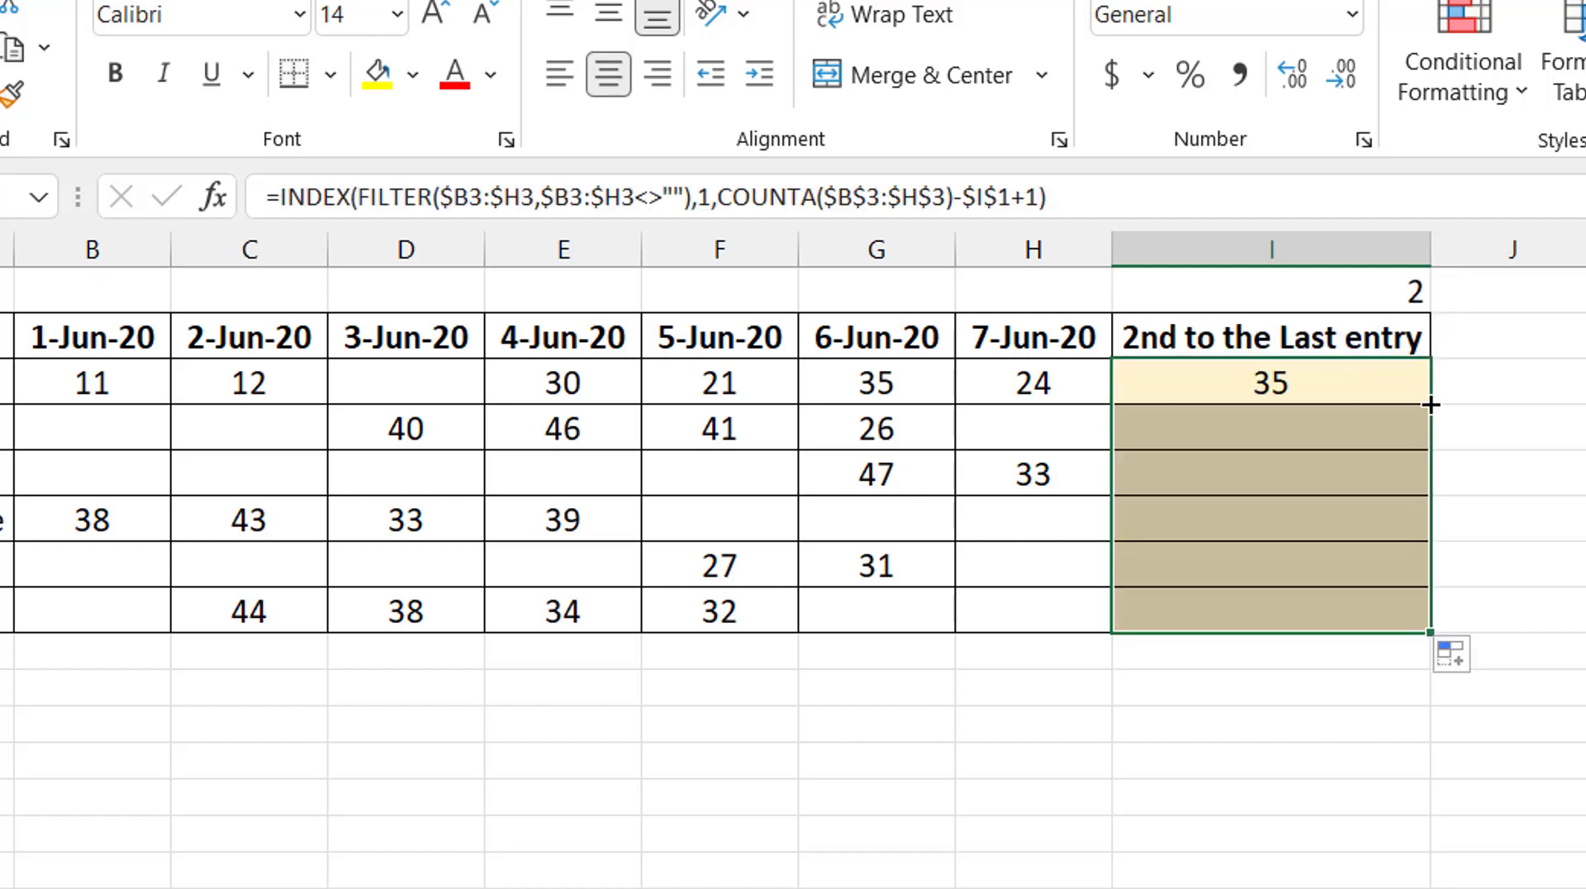
pyautogui.click(1355, 381)
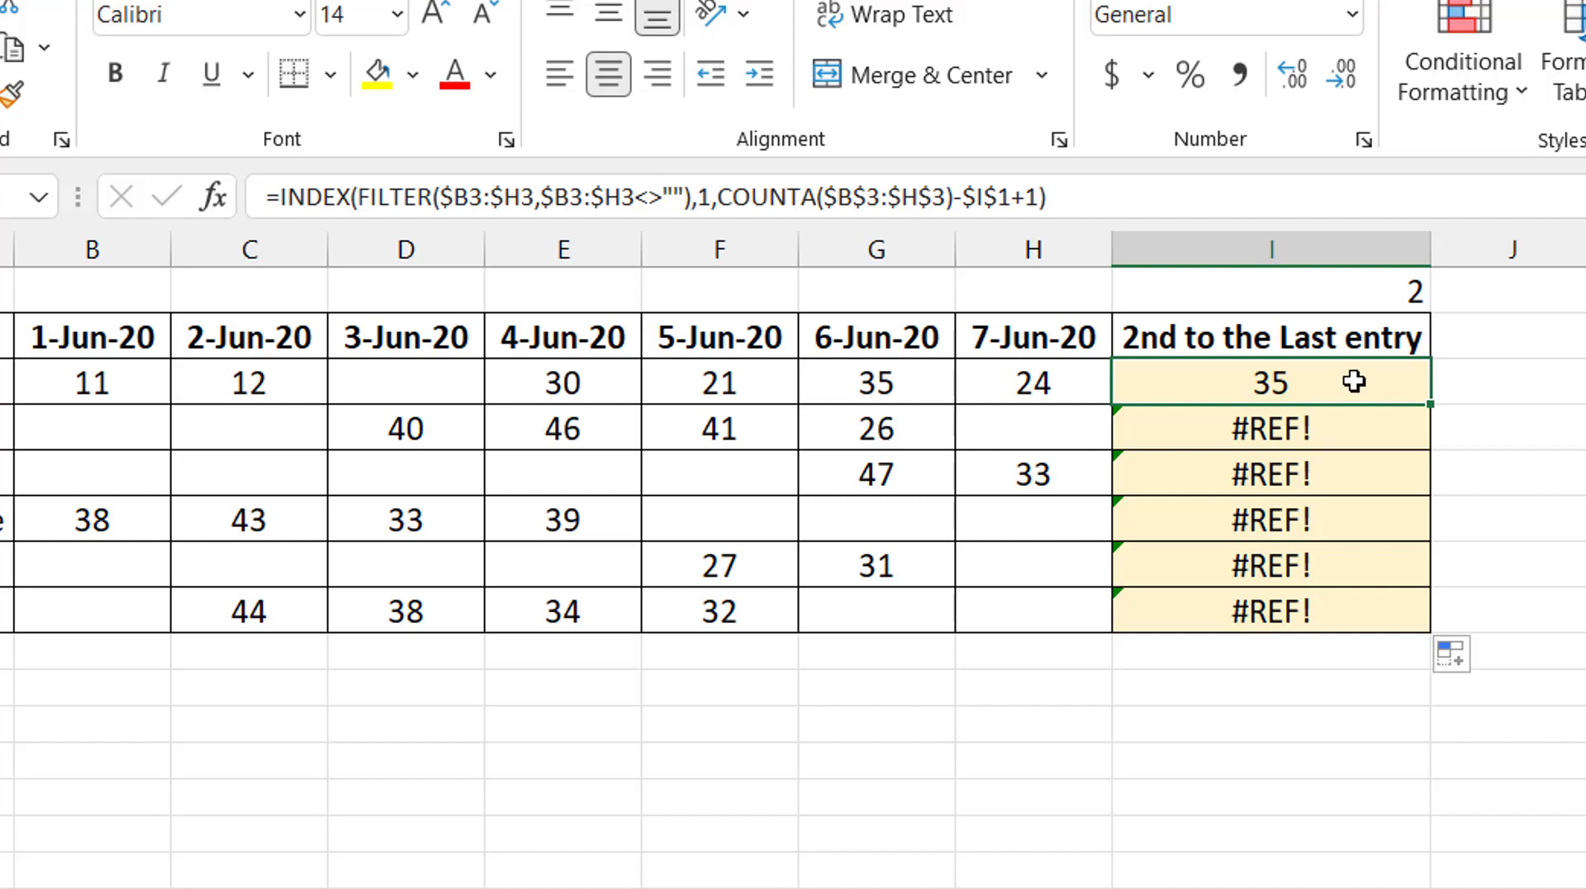
# - Change the COUNTA range in I3 to the column-locked $B3:$H3 and refill the formula down through I8
pyautogui.click(881, 205)
pyautogui.moveTo(824, 198); pyautogui.dragTo(944, 206)
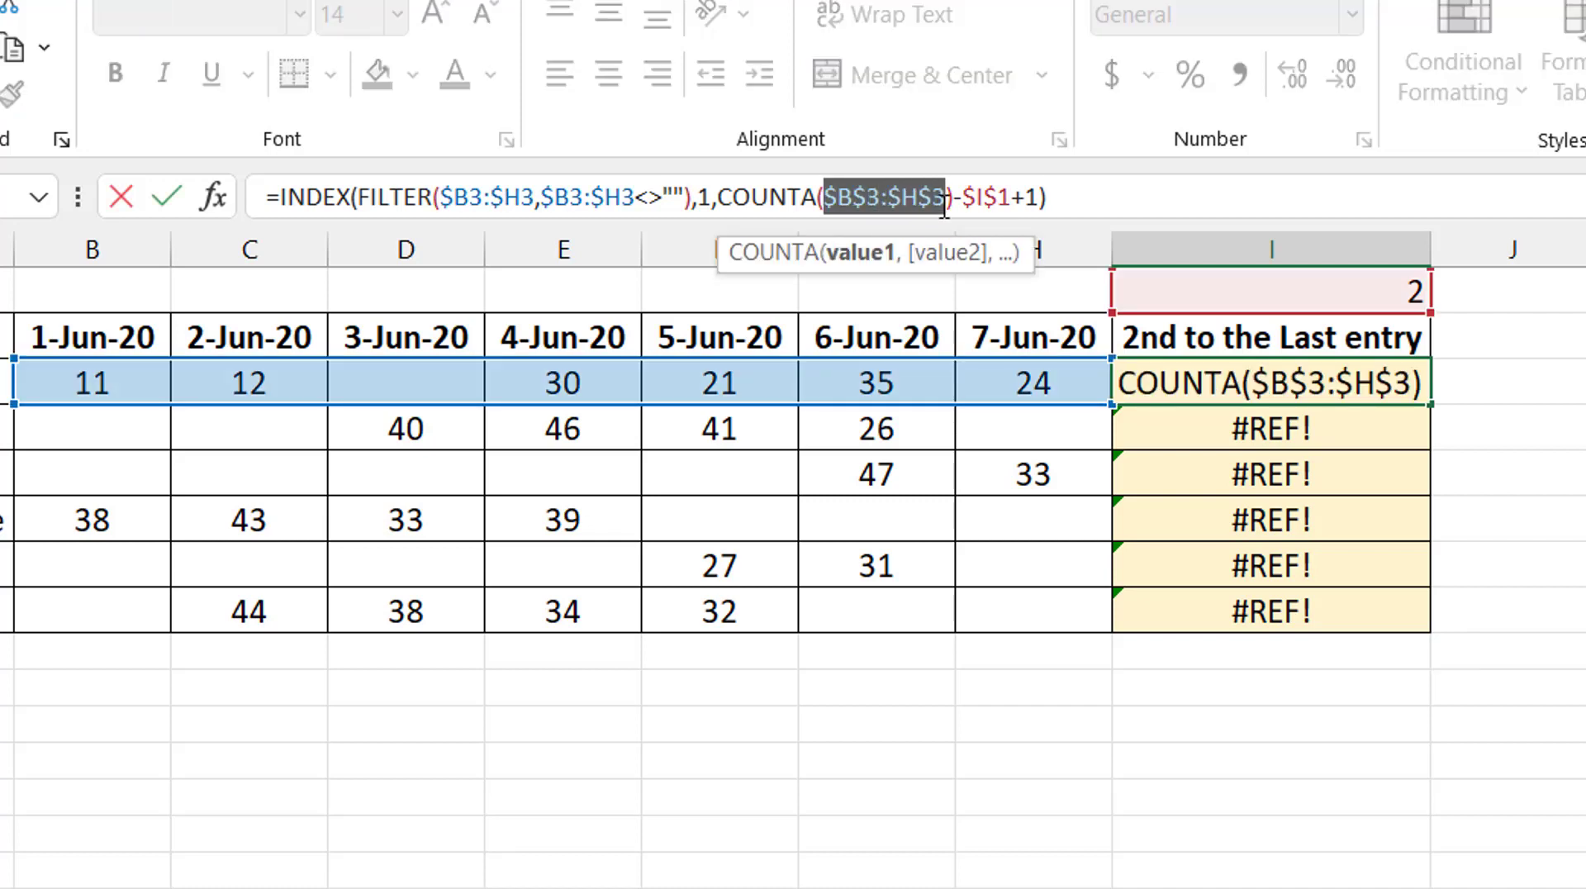
pyautogui.press('F4')
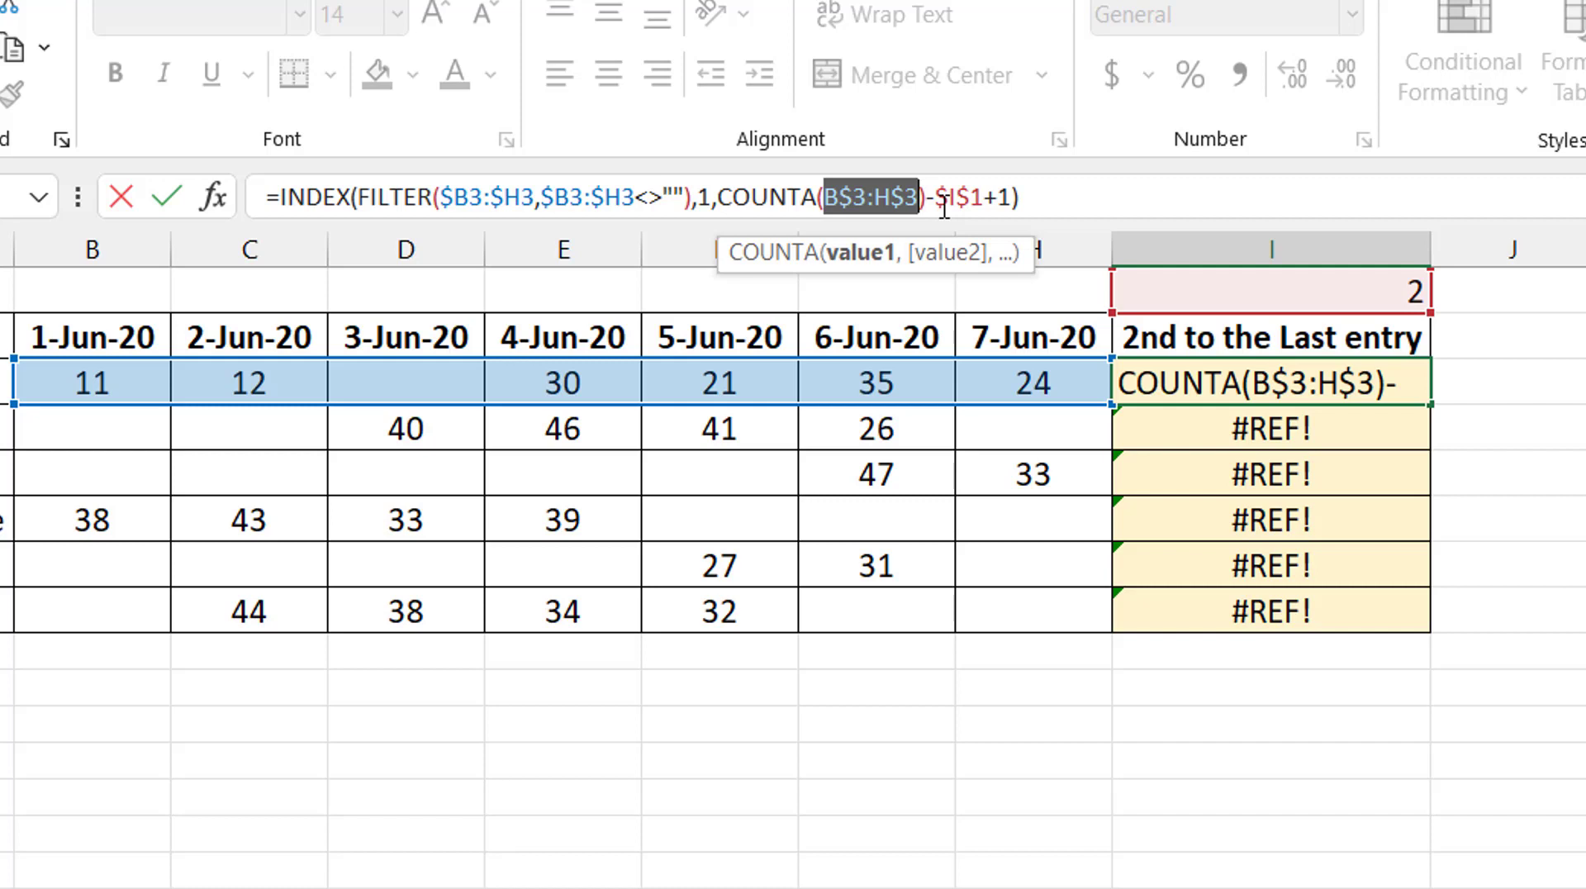
pyautogui.press('F4')
pyautogui.hotkey('ctrl', 'Return')
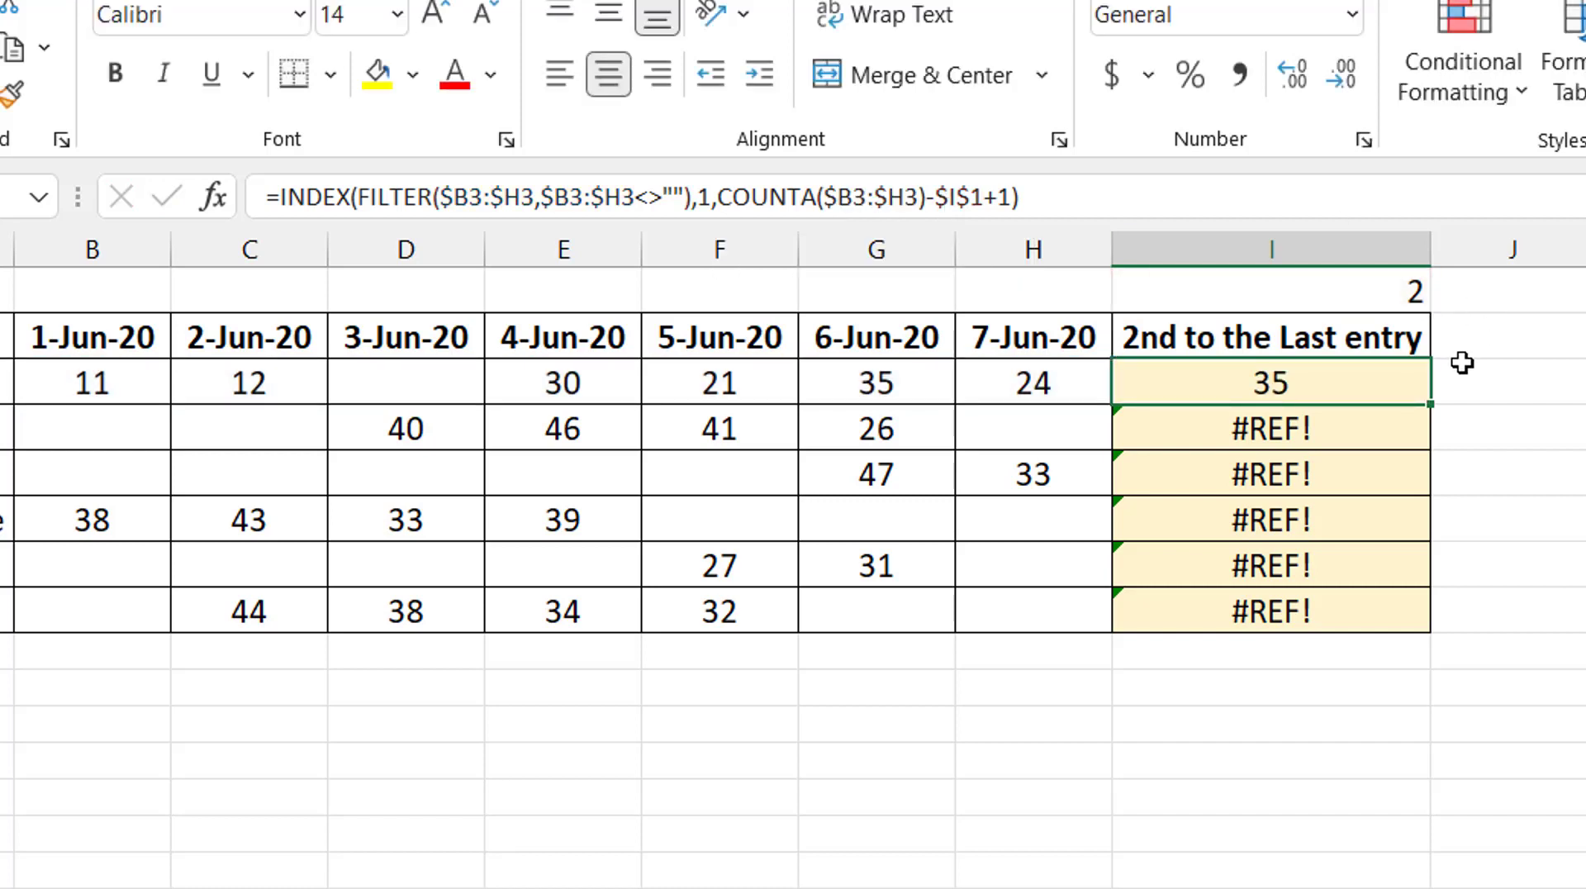
pyautogui.doubleClick(1430, 404)
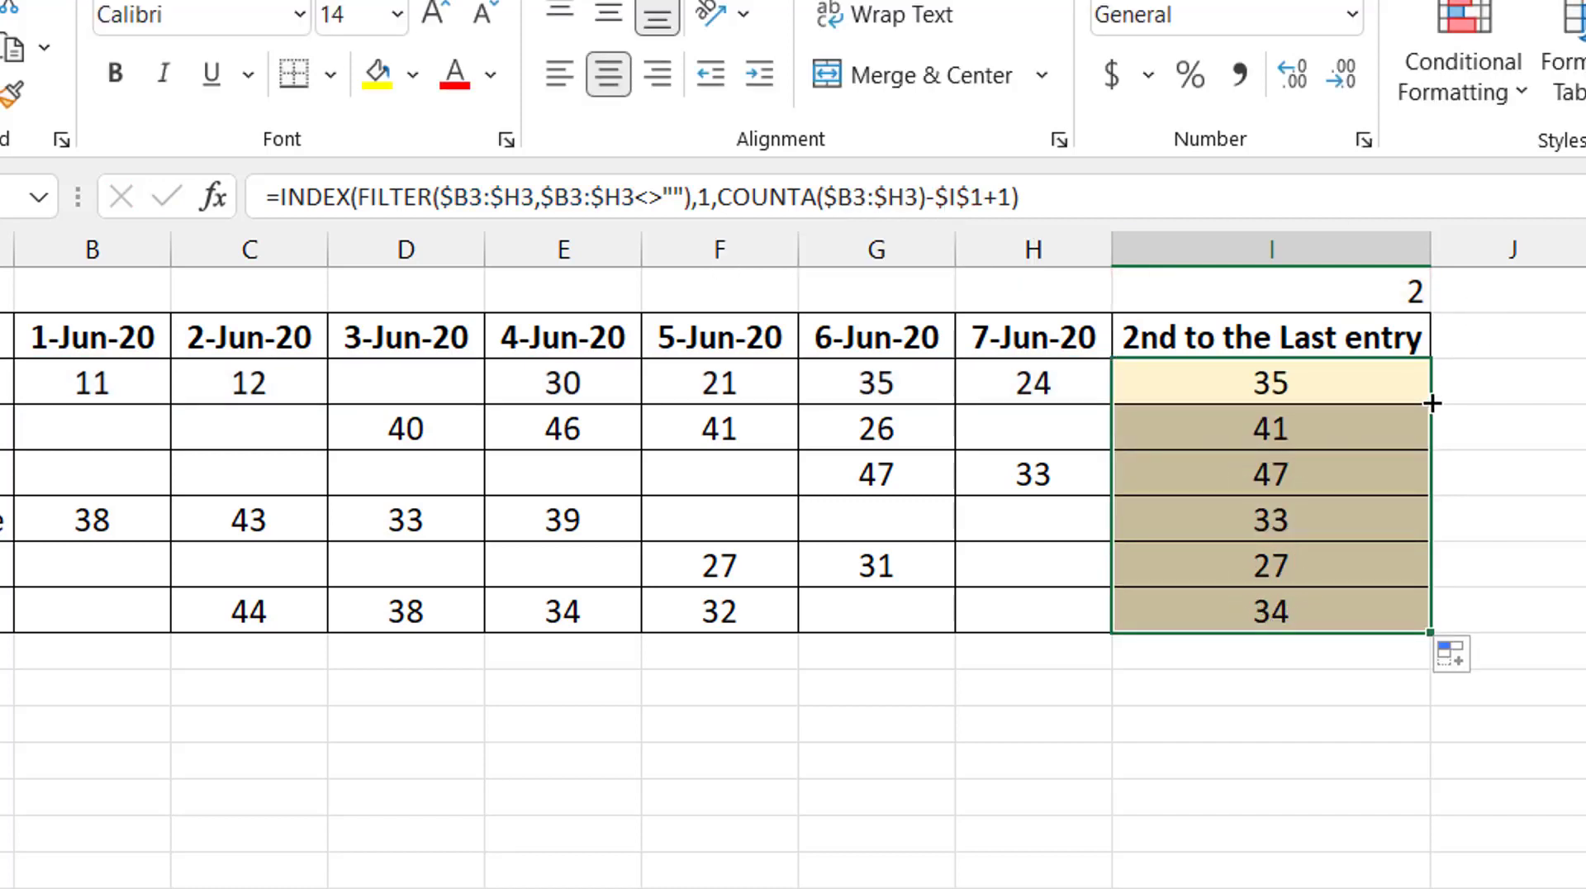
pyautogui.click(1353, 385)
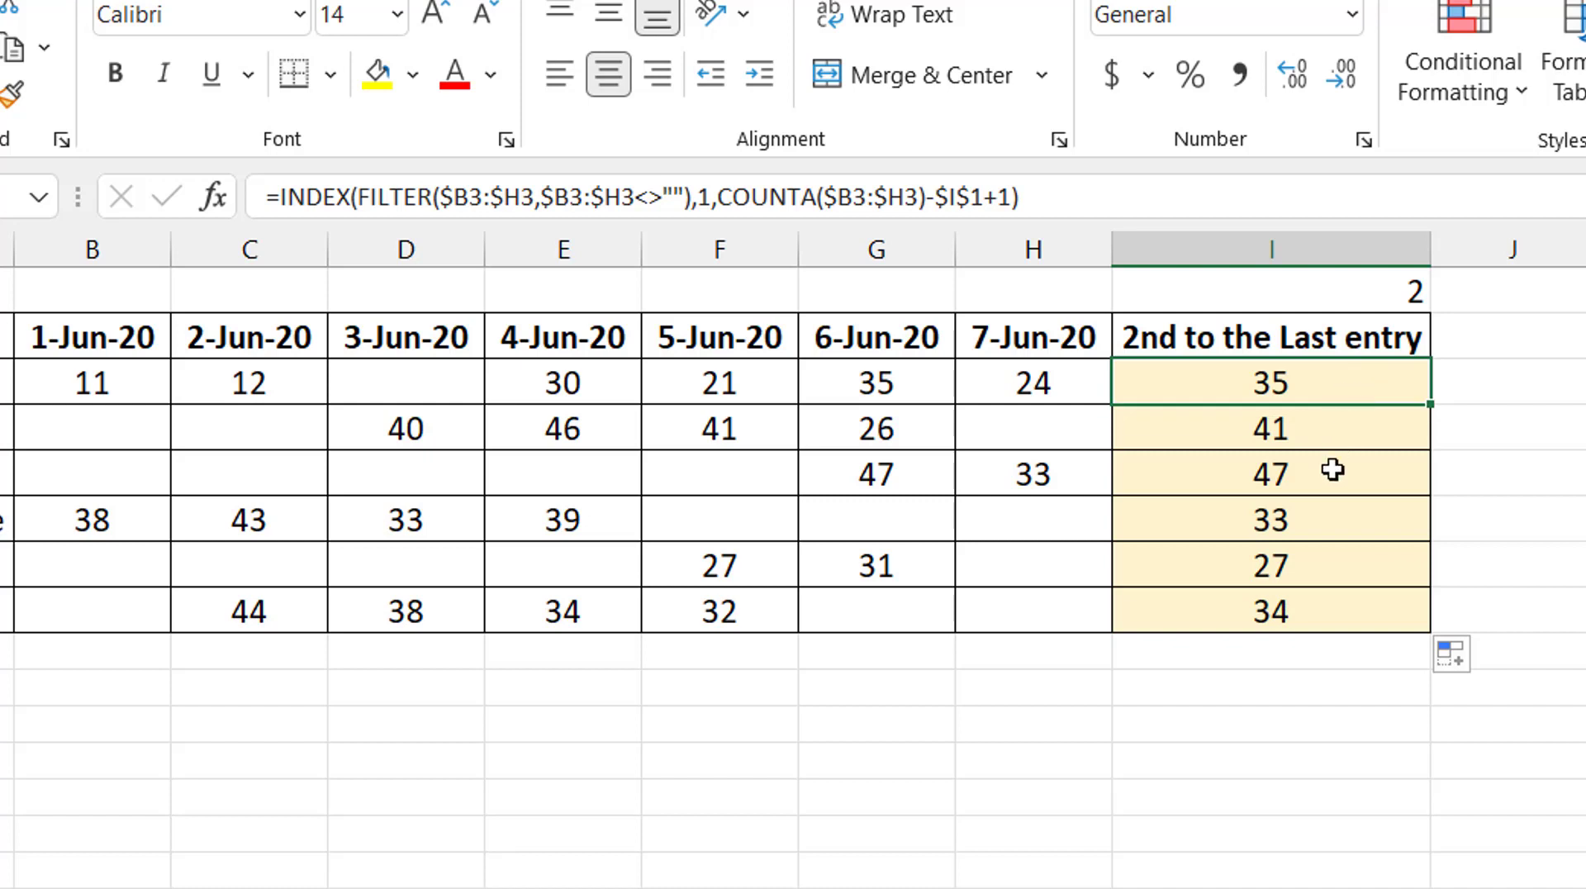
# - Change the entry position in cell I1 to 3 from its validation list
pyautogui.click(1296, 299)
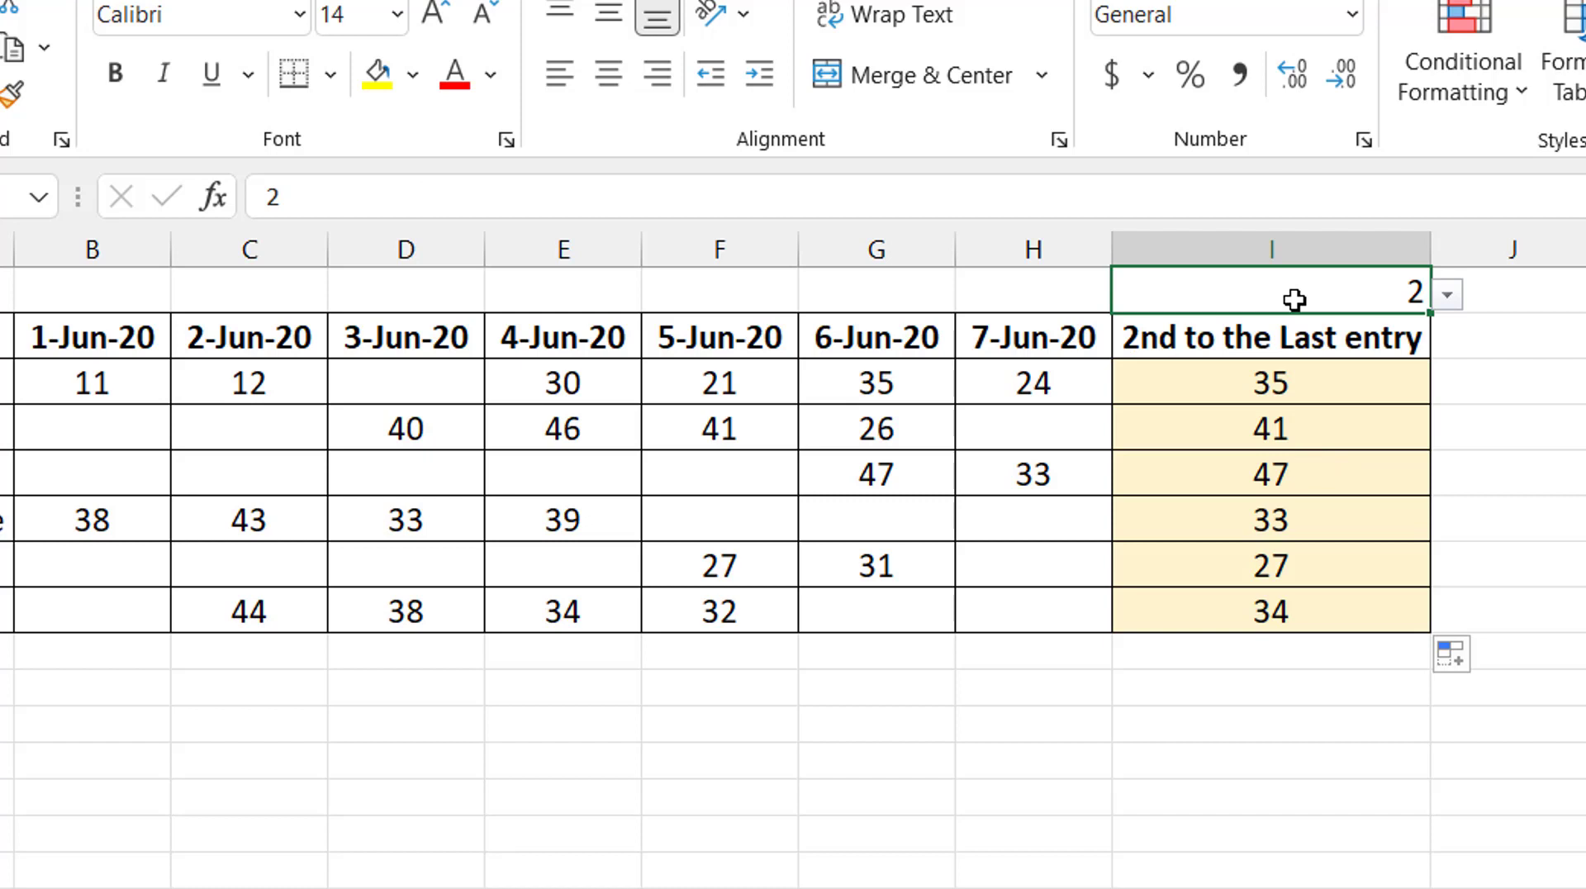
pyautogui.click(1446, 295)
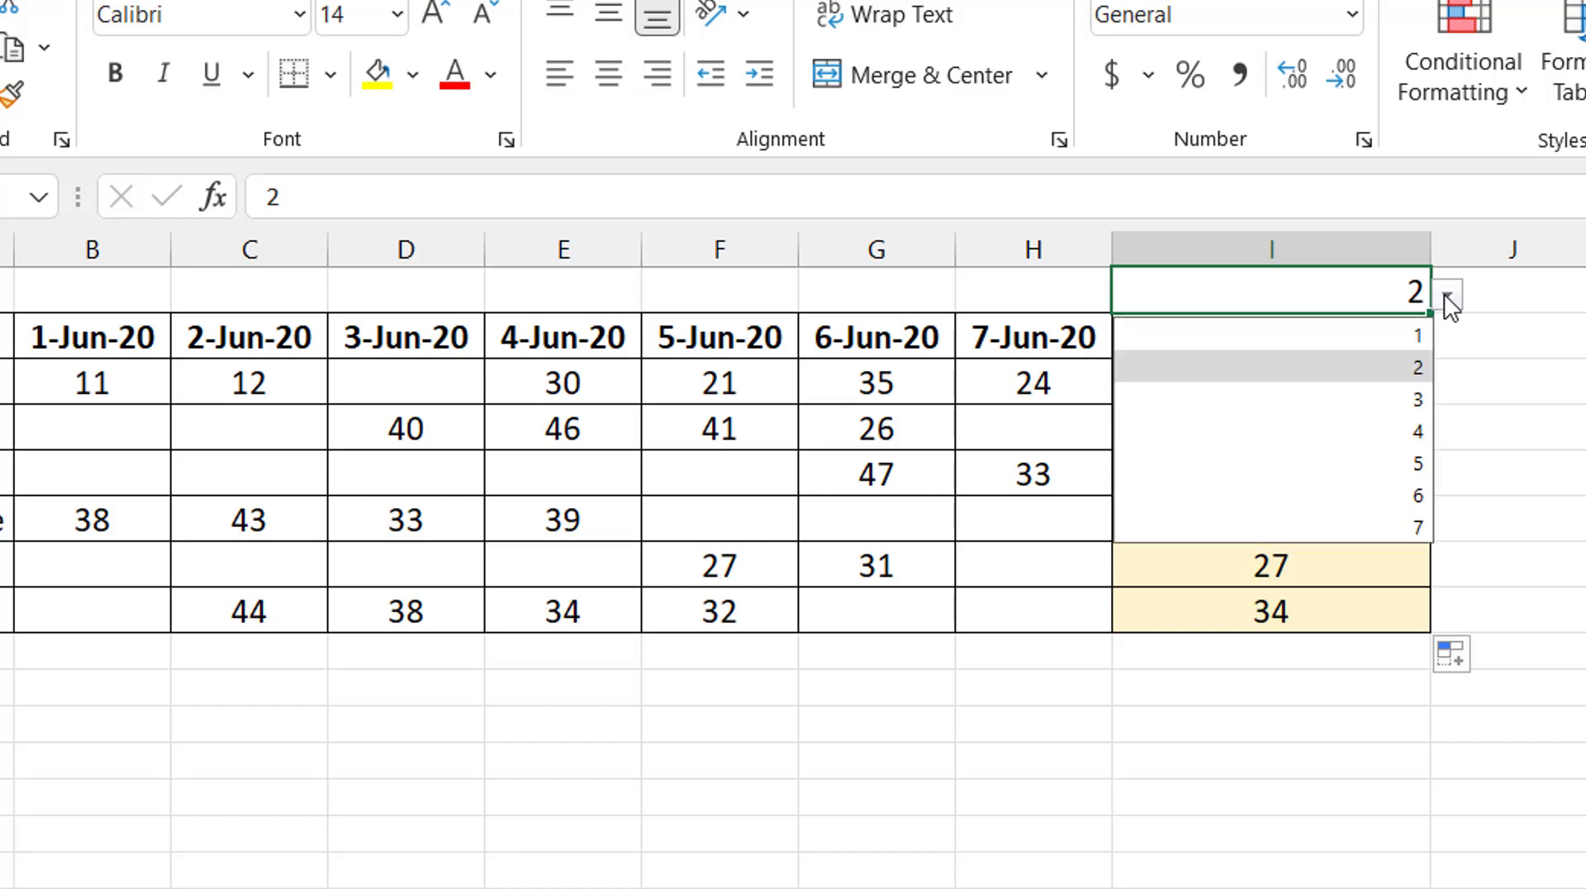
pyautogui.click(1396, 405)
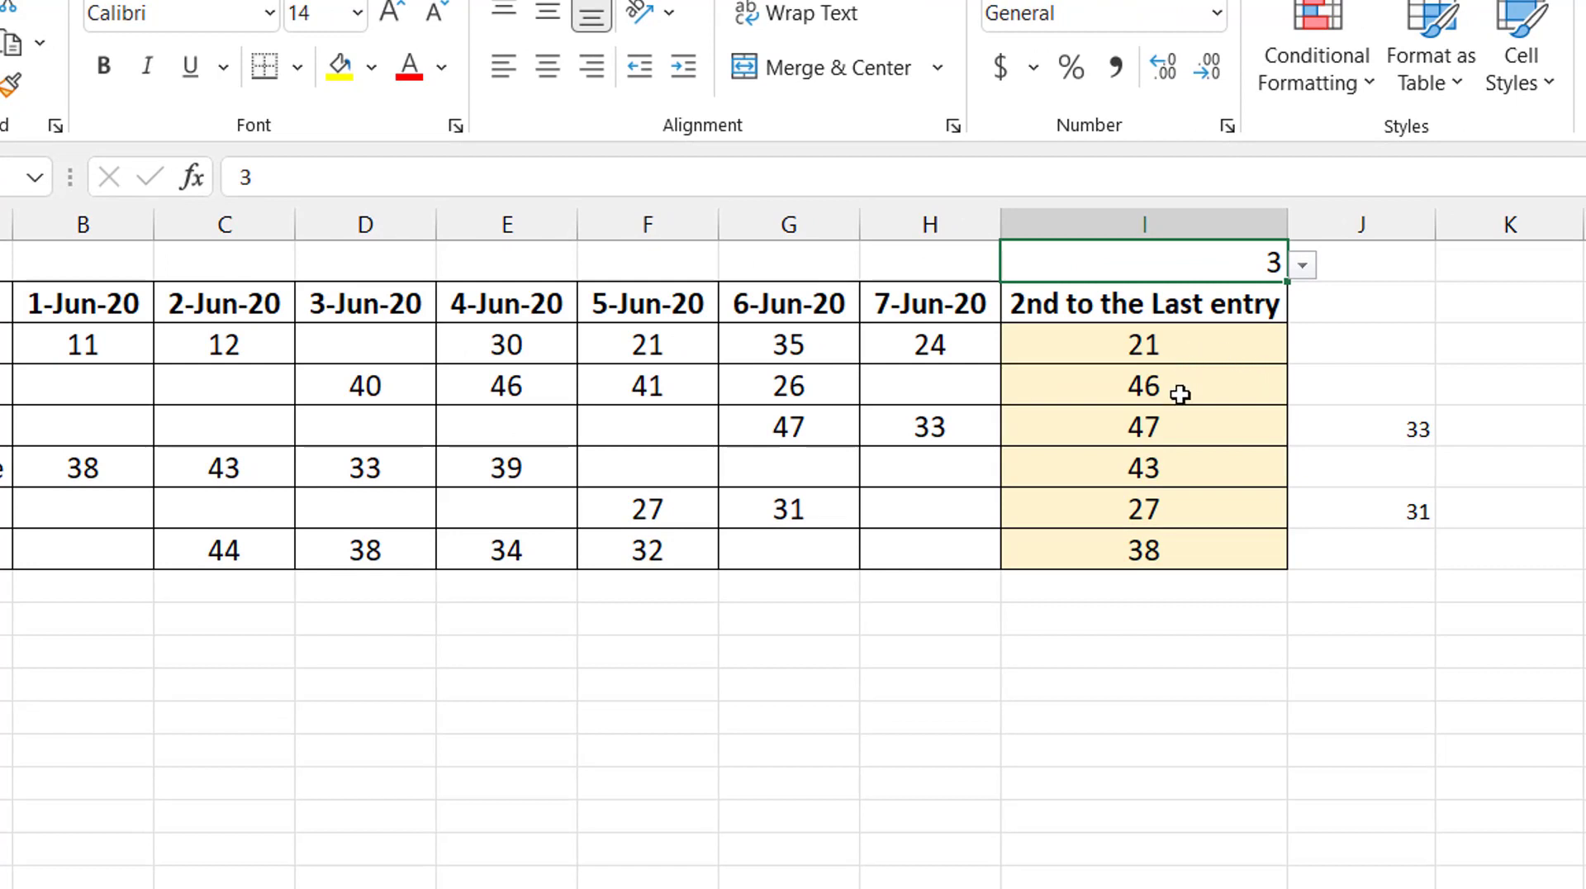
# - Compare the result in I5 with its source value in G5 and examine the COUNTA($B5:$H5) part of the formula
pyautogui.click(1122, 431)
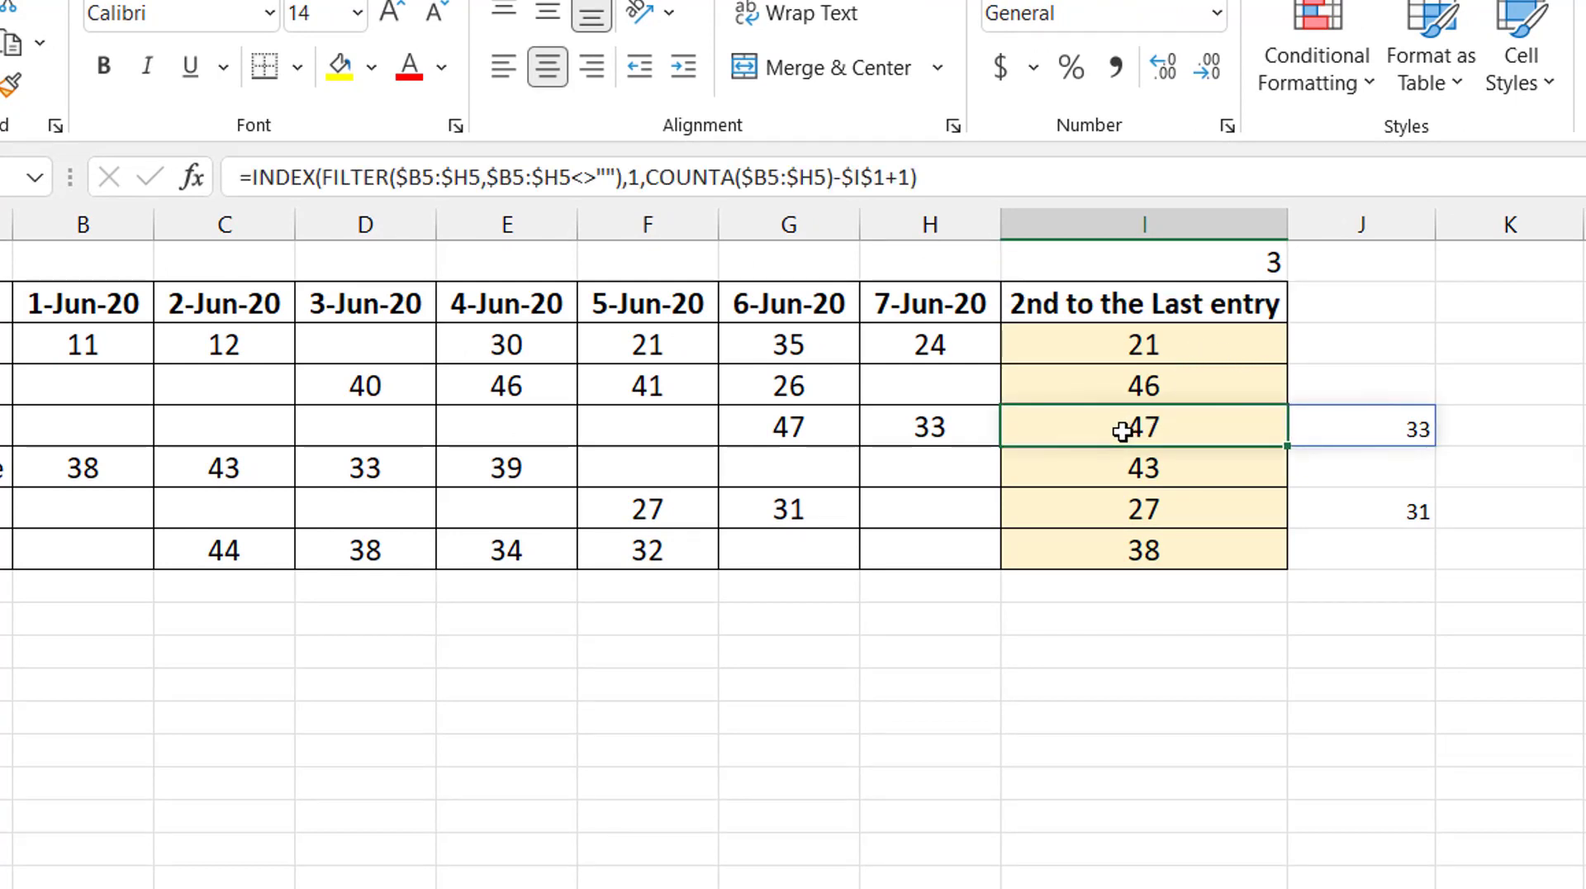
pyautogui.click(817, 426)
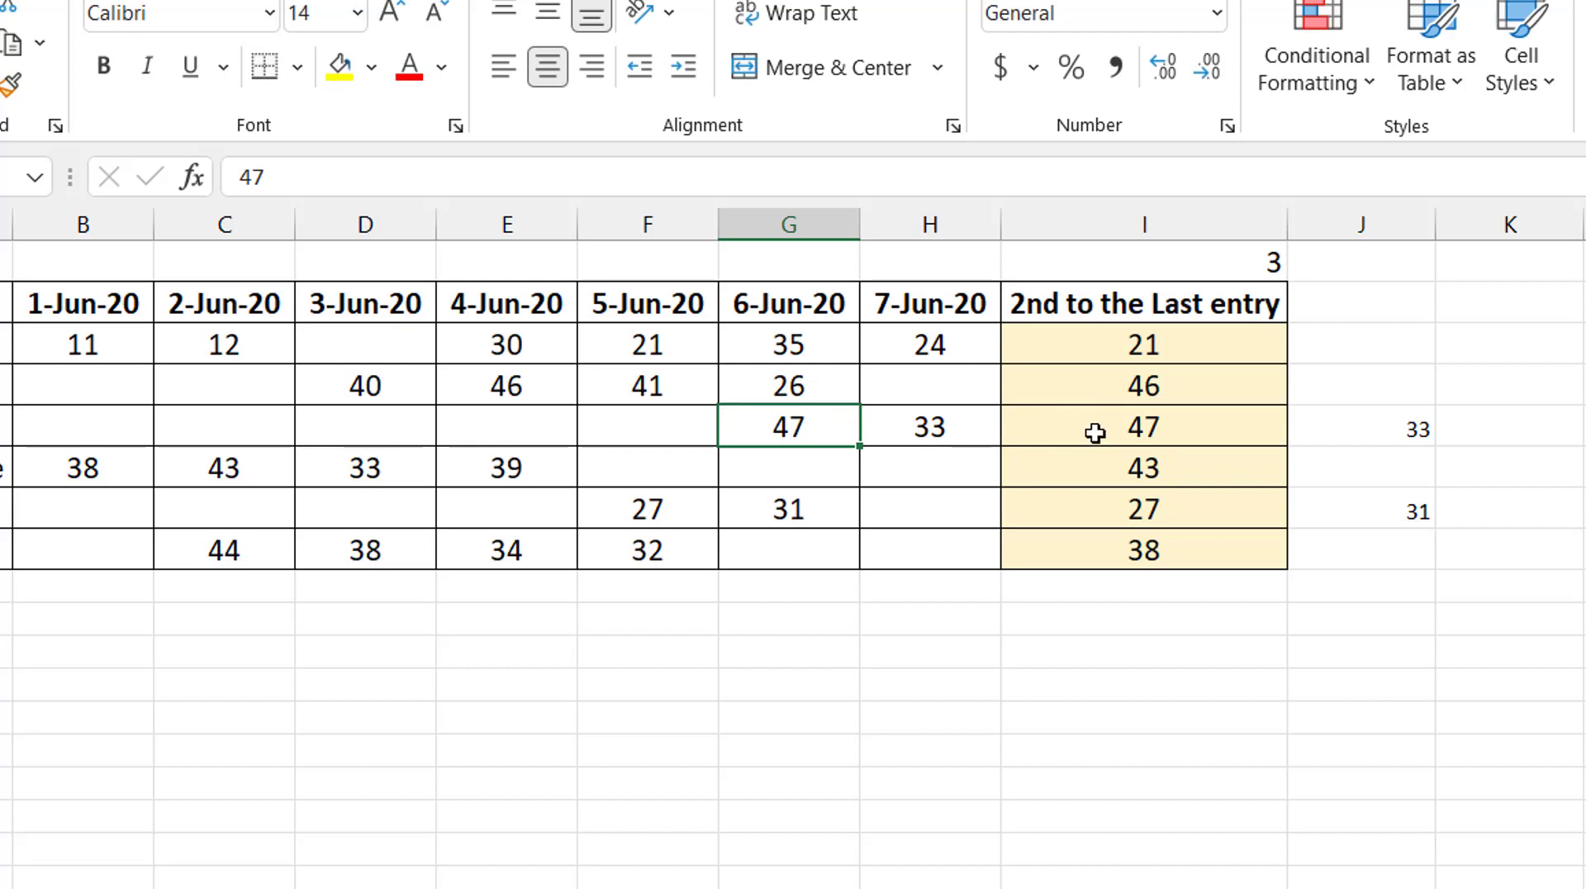
pyautogui.click(1127, 433)
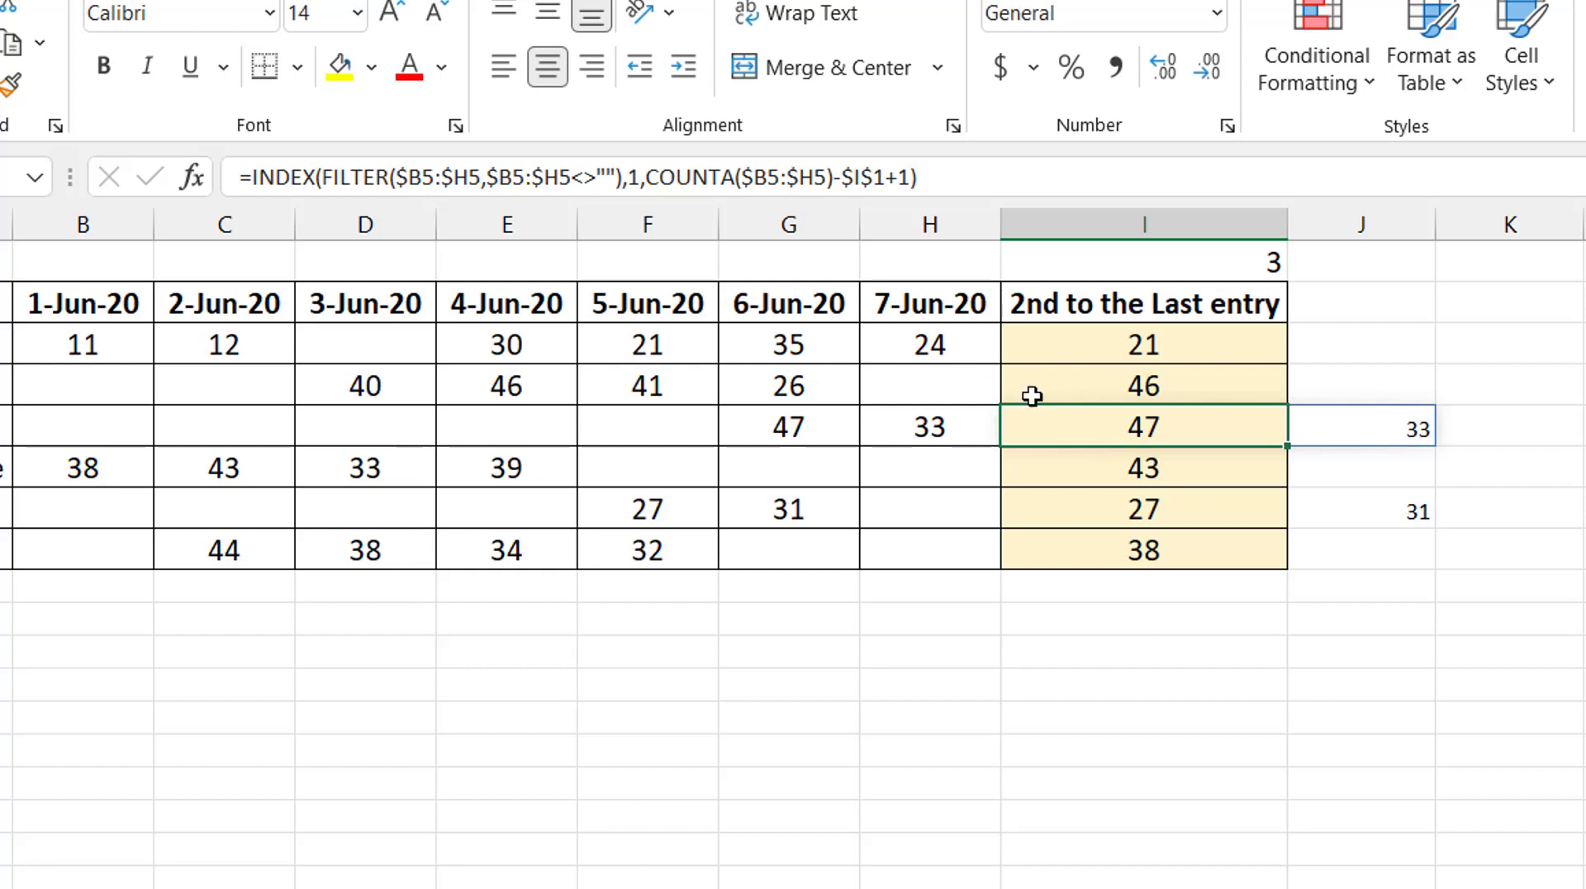
pyautogui.moveTo(647, 176); pyautogui.dragTo(834, 198)
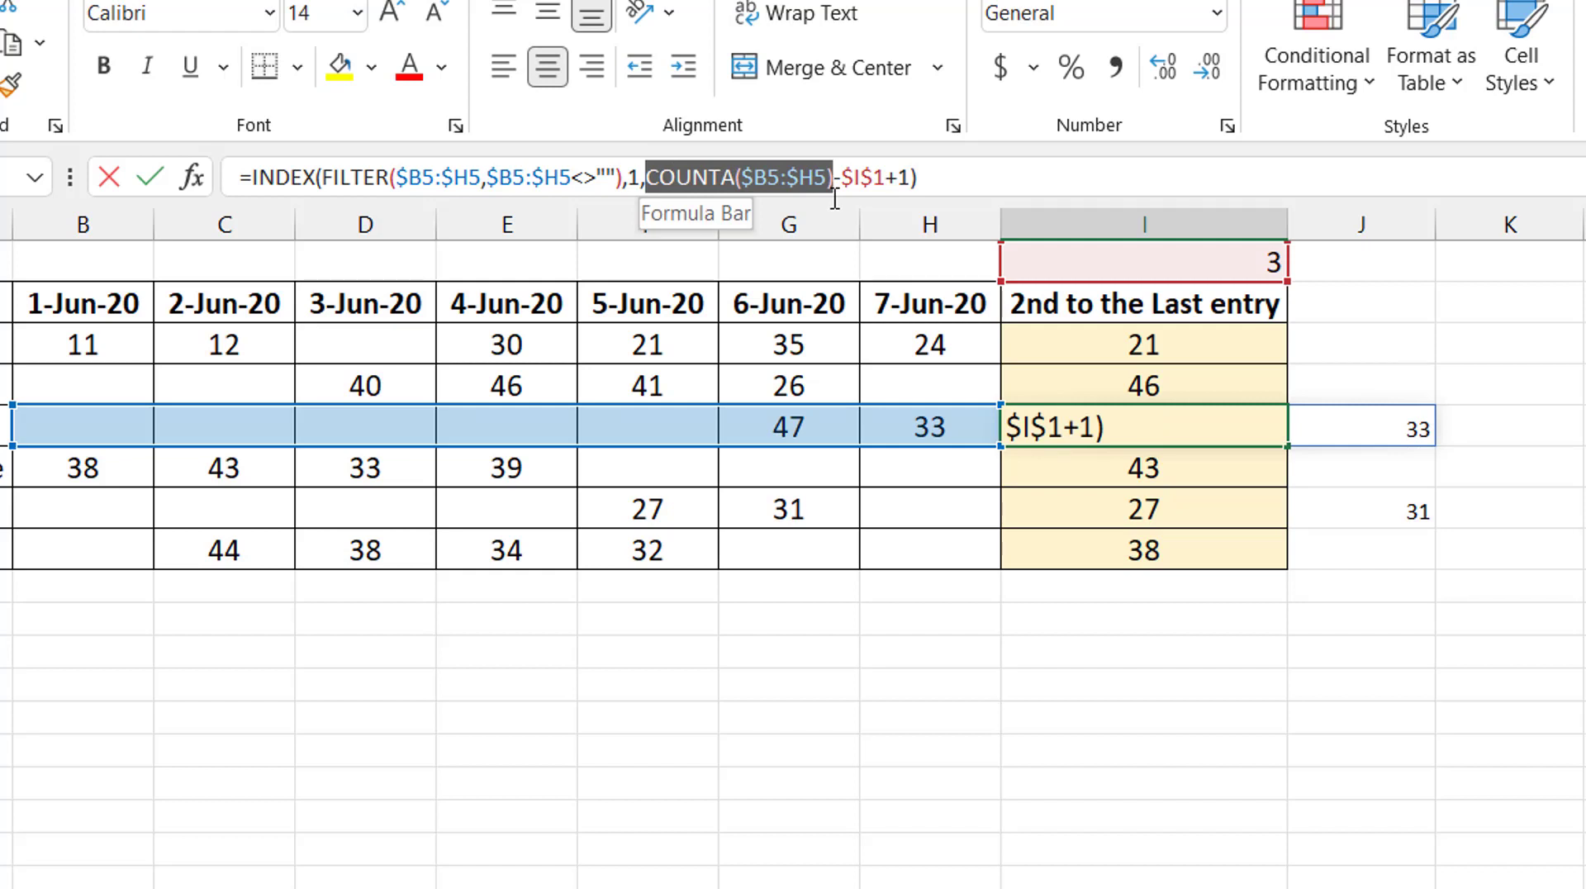
pyautogui.moveTo(834, 198); pyautogui.dragTo(835, 195)
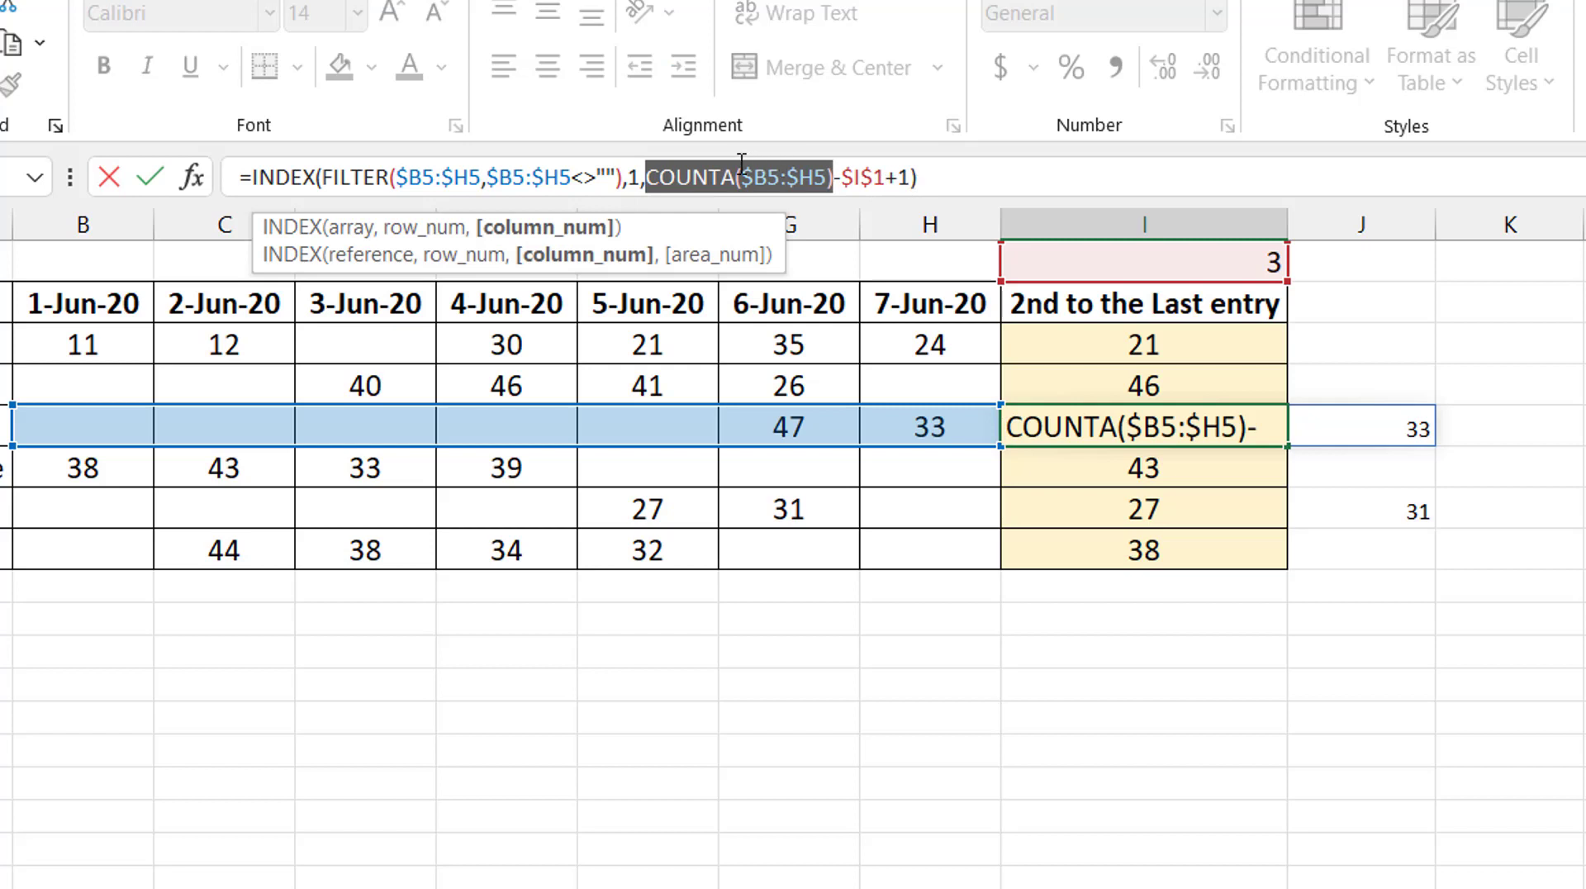
# - Evaluate the column argument COUNTA($B5:$H5)-$I$1+1 in place within the I5 formula, and undo the evaluation
pyautogui.click(659, 180)
pyautogui.moveTo(647, 177); pyautogui.dragTo(913, 189)
pyautogui.write('0')
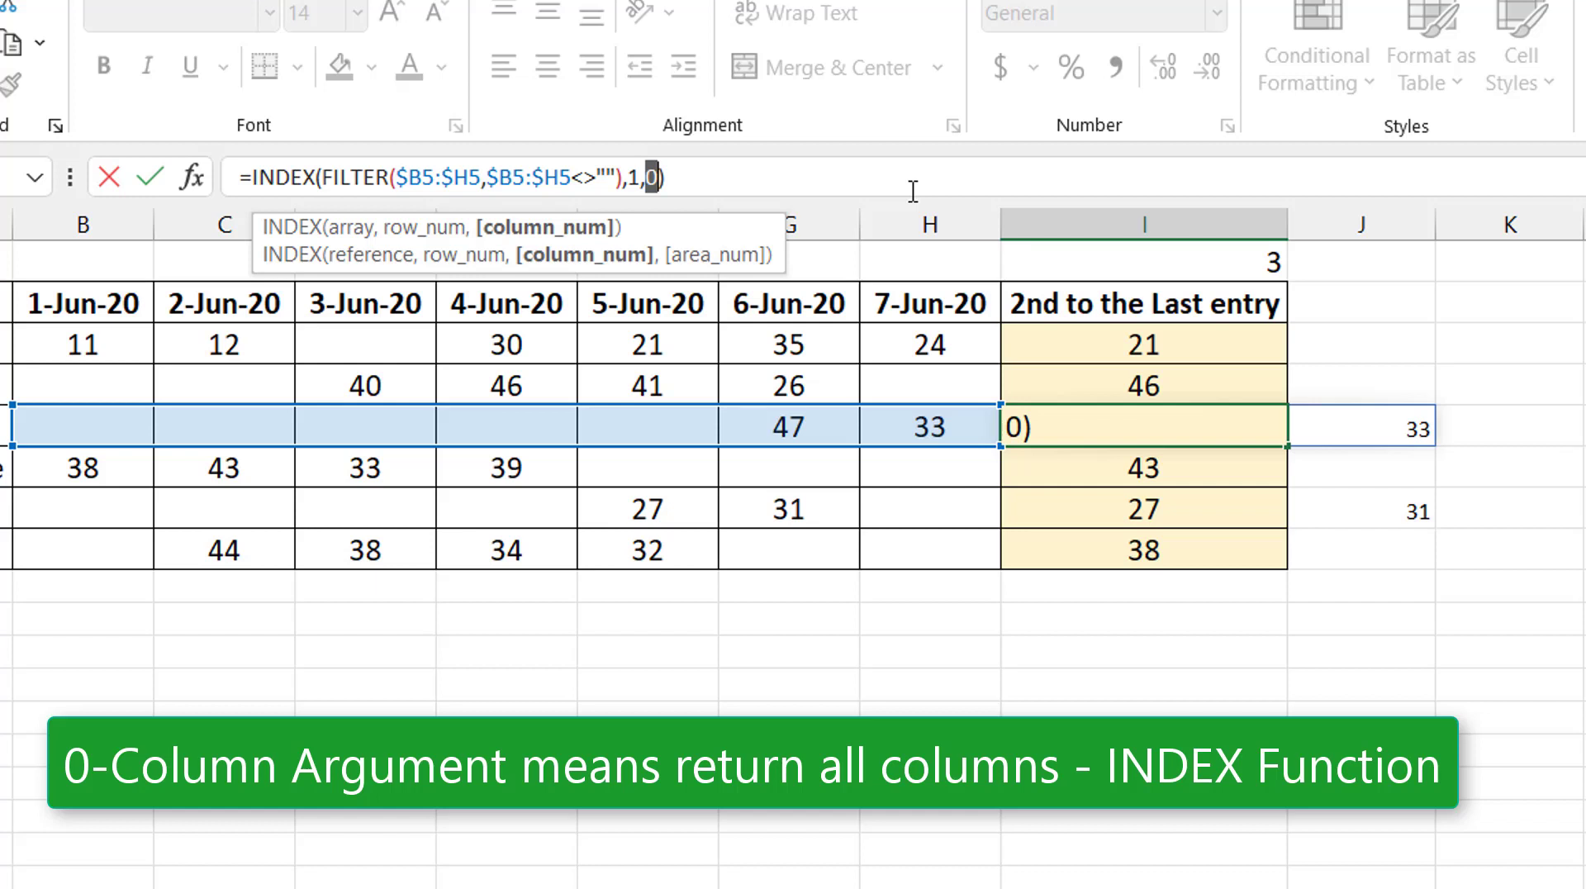
pyautogui.hotkey('ctrl', 'z')
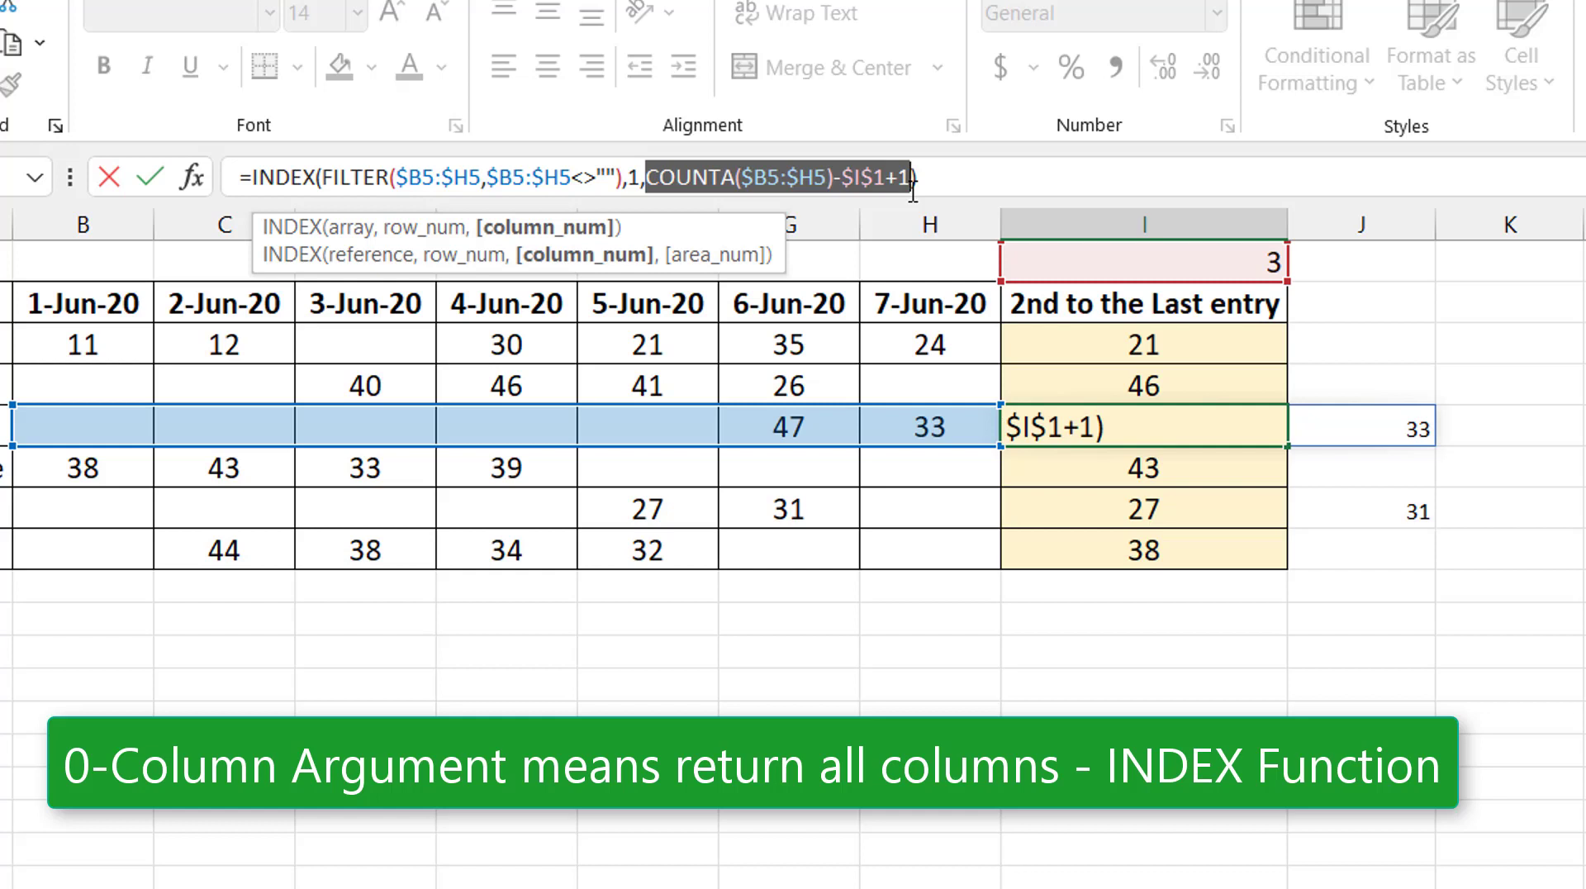
# - Begin wrapping the I5 formula in an IF function with the logical test COUNTA(B5:H5)<$I$1 before the existing INDEX expression
pyautogui.hotkey('ctrl', 'Return')
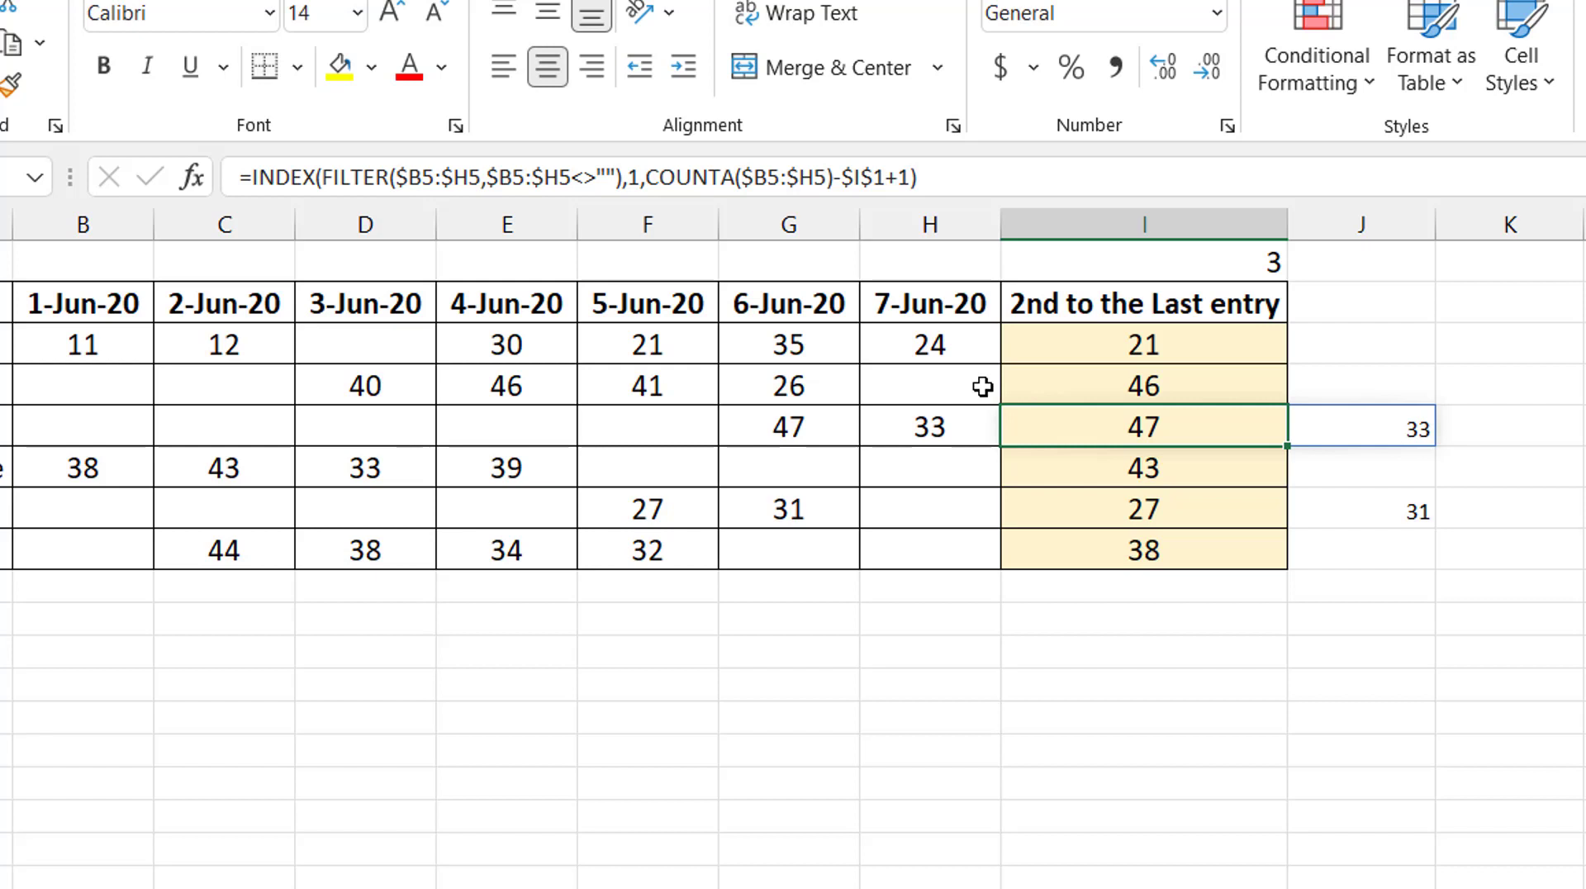
pyautogui.click(252, 178)
pyautogui.write('if')
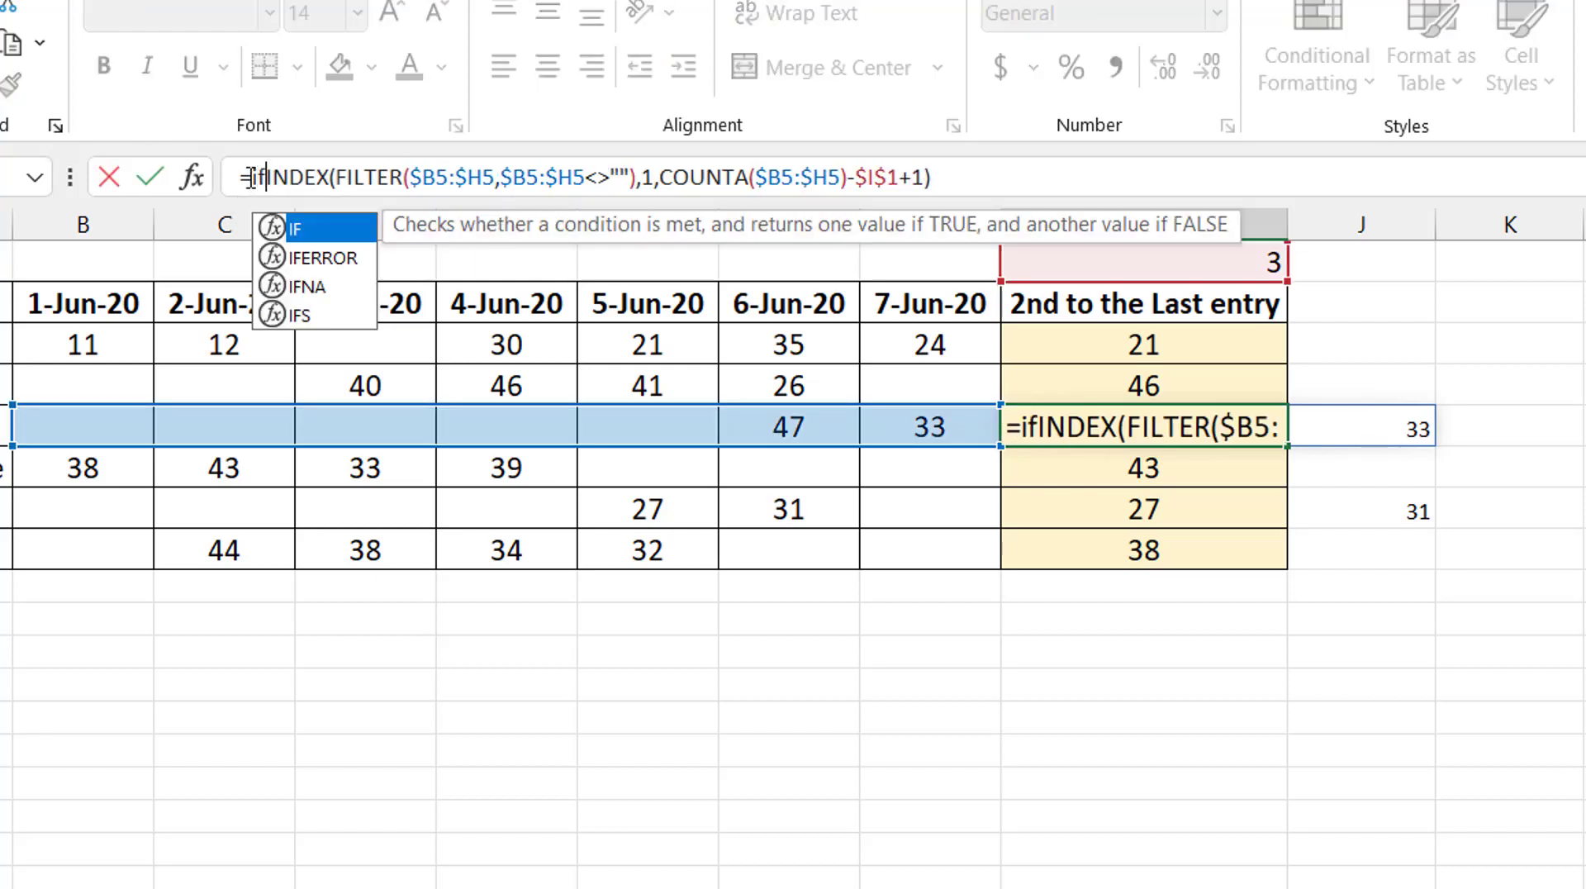
pyautogui.press('Tab')
pyautogui.write('counta')
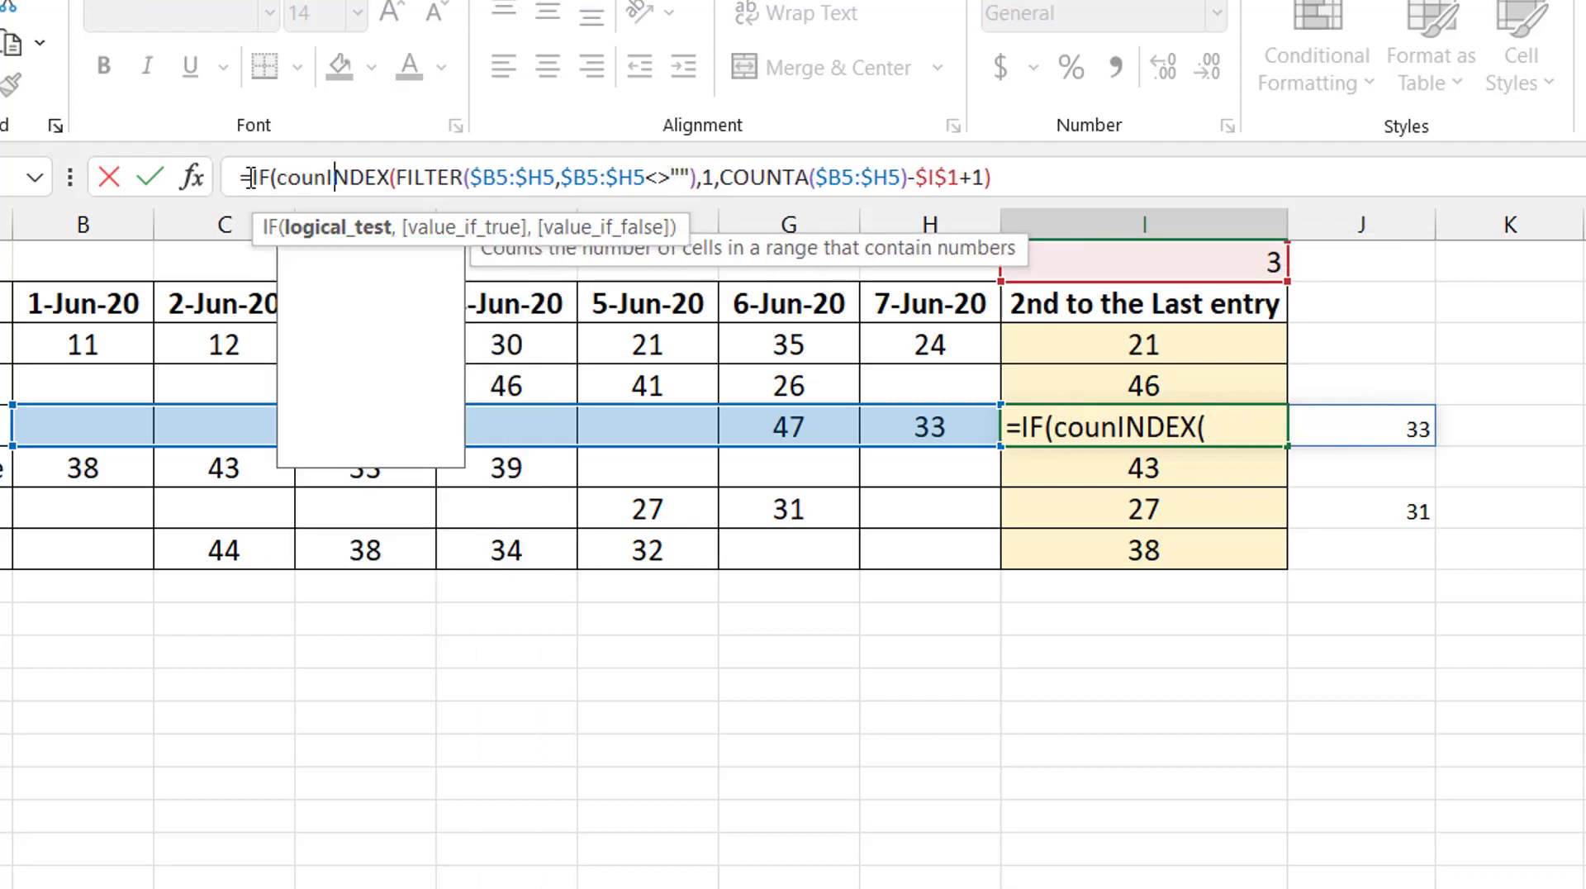
pyautogui.press('Tab')
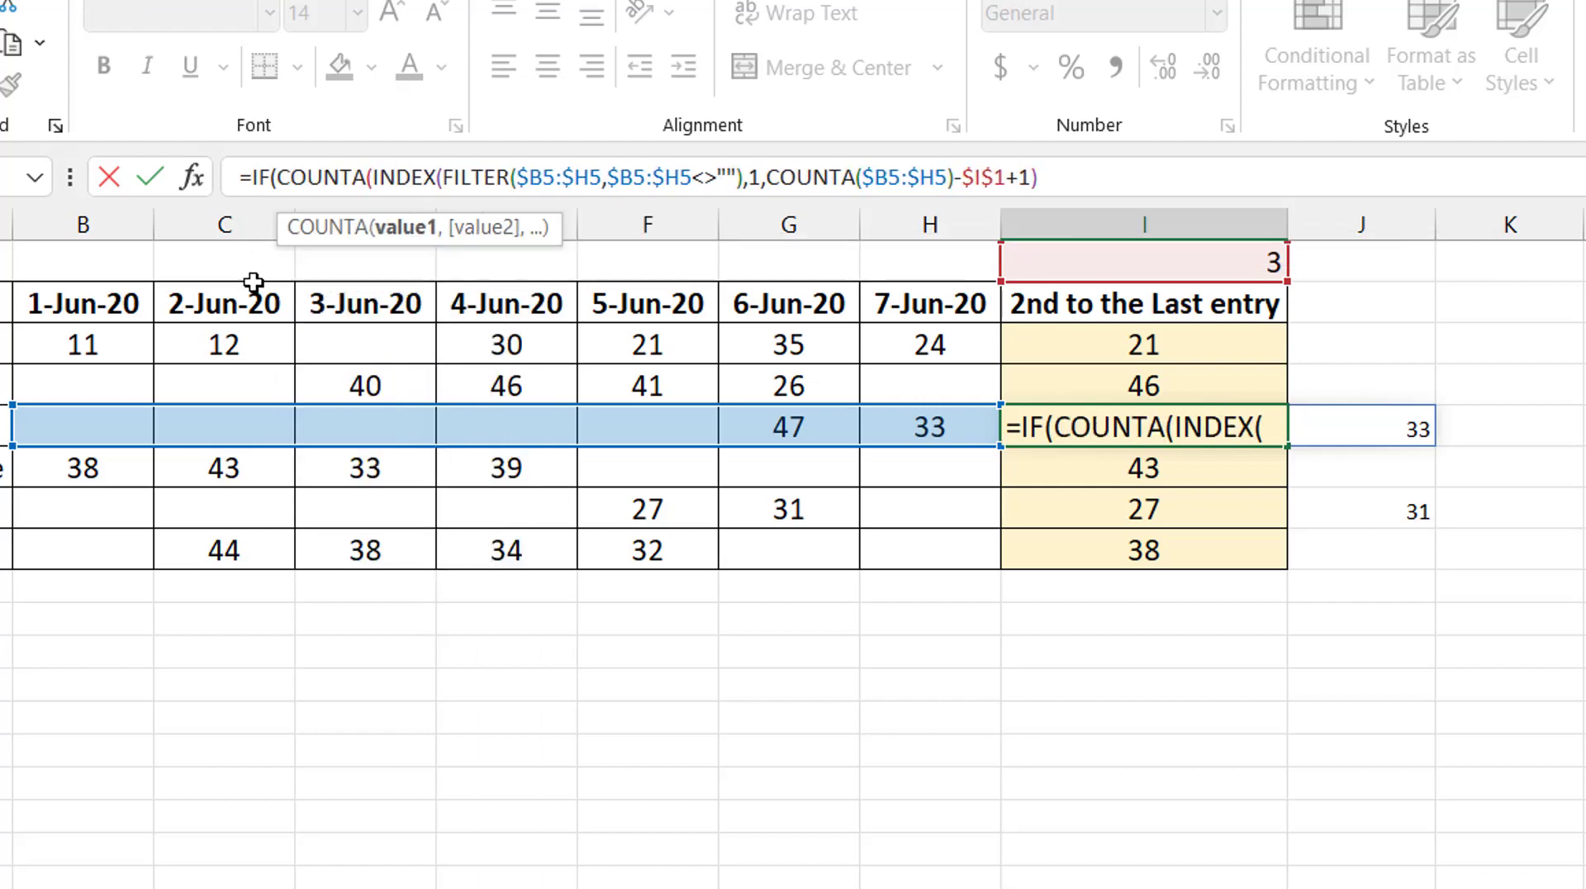
pyautogui.moveTo(97, 424); pyautogui.dragTo(894, 427)
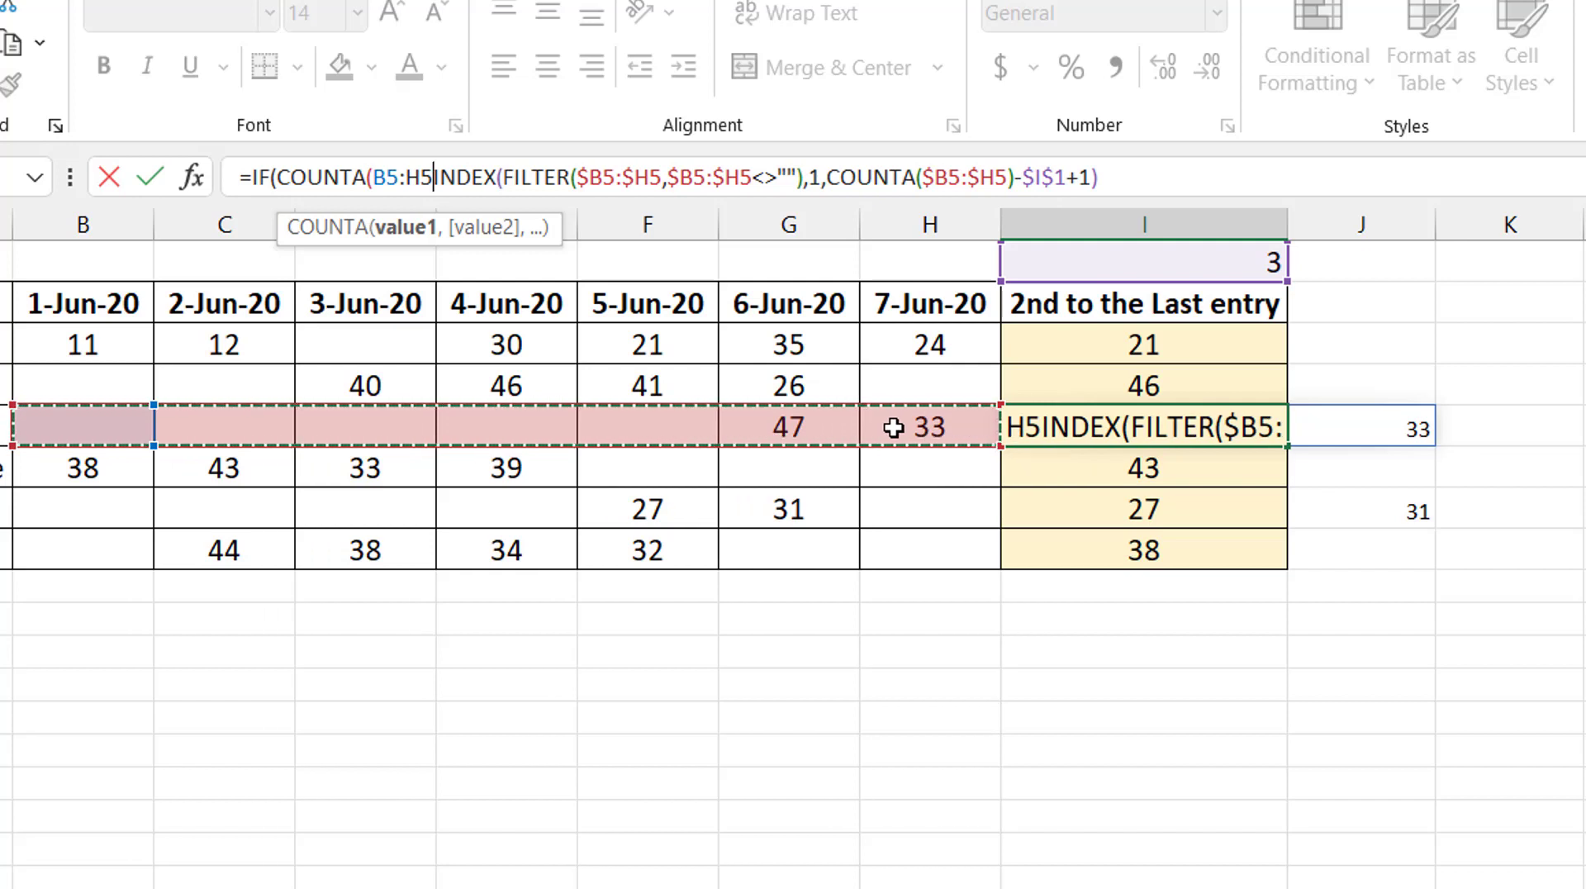
pyautogui.write(')')
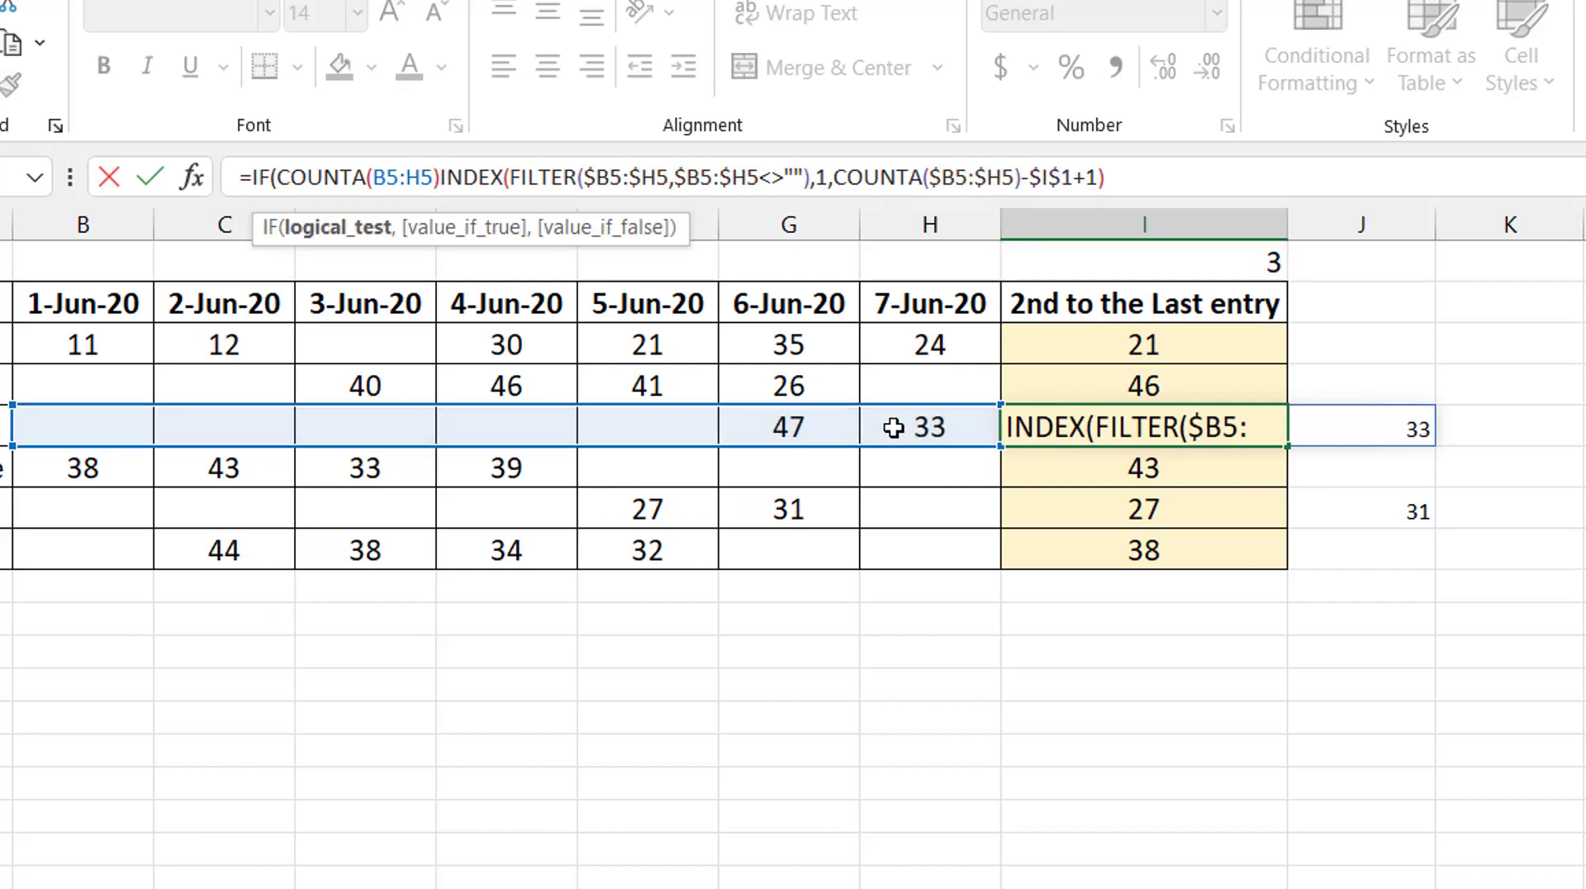
pyautogui.write('<')
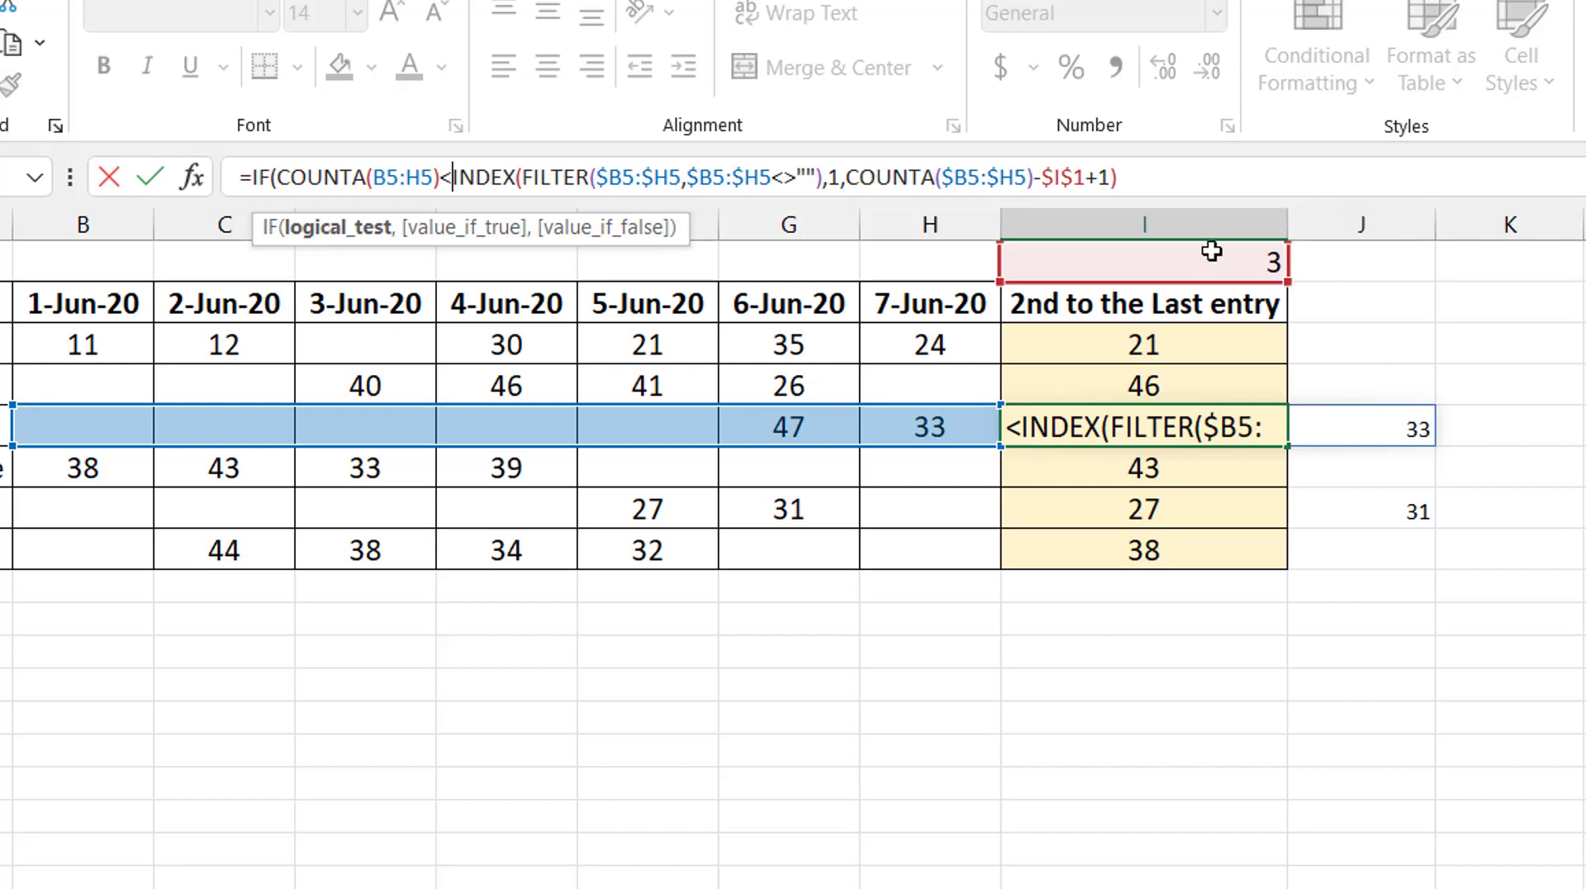
pyautogui.click(1165, 263)
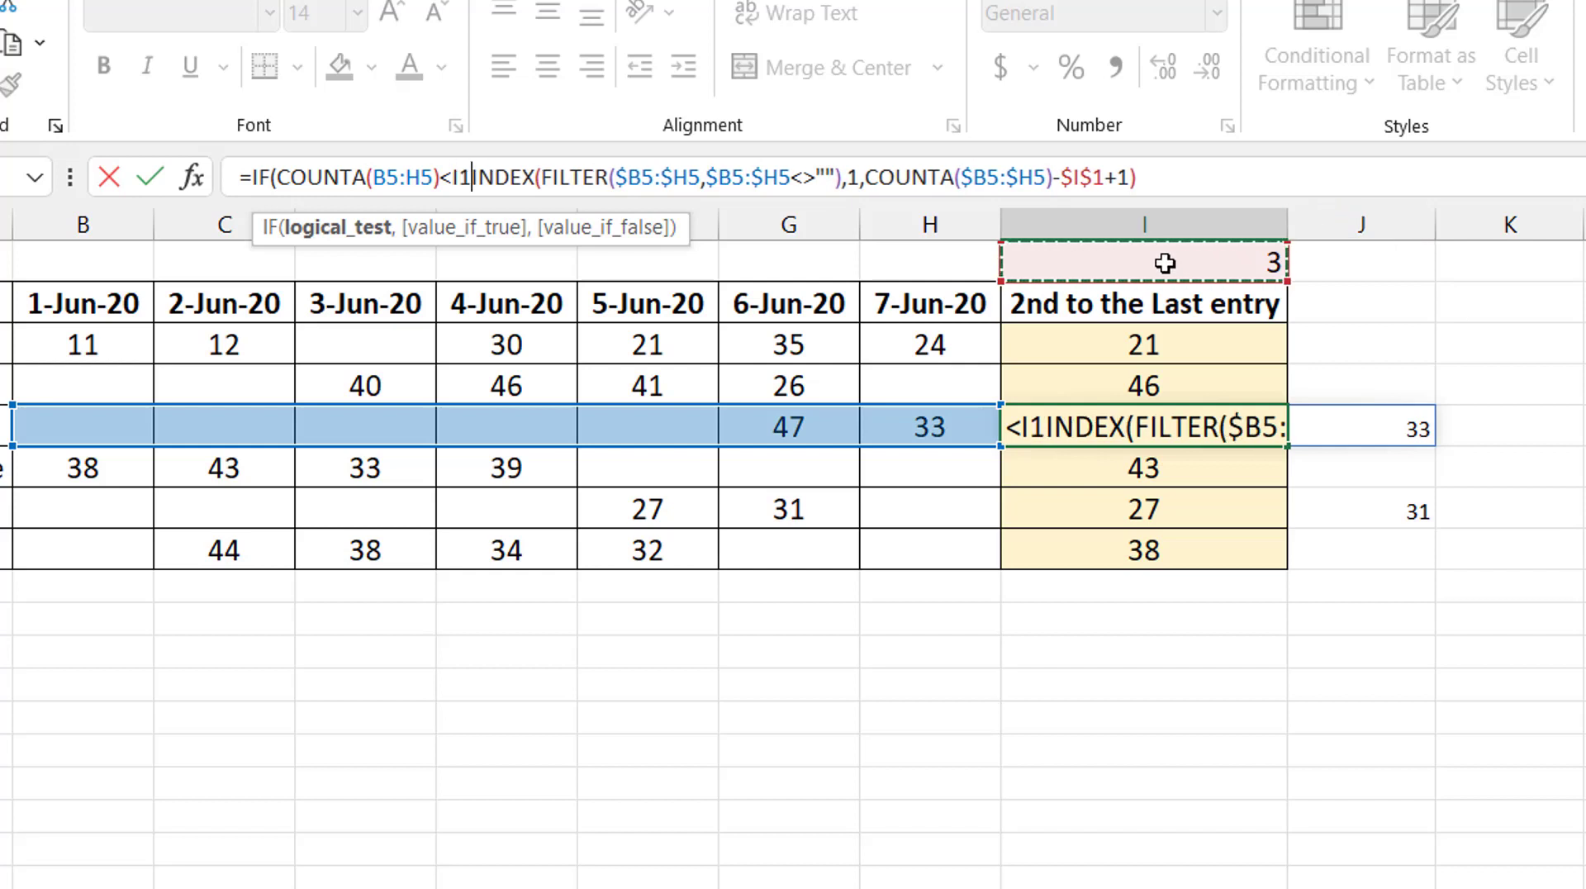
pyautogui.press('F4')
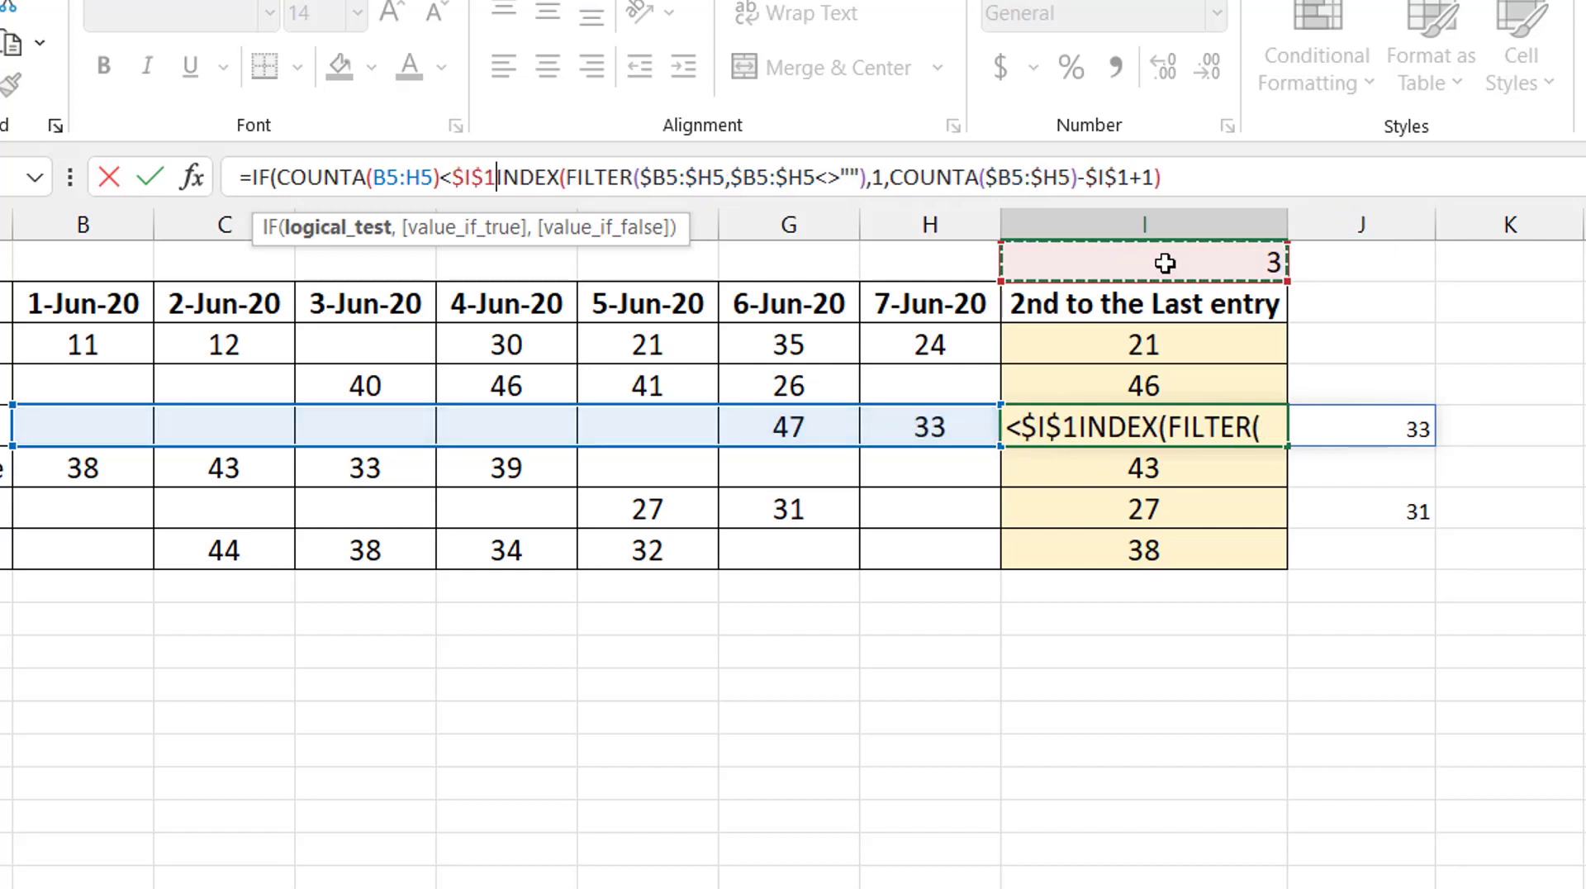
# - Make the IF in I5 return "" when true and the INDEX result otherwise, and commit the completed formula
pyautogui.write(',"",')
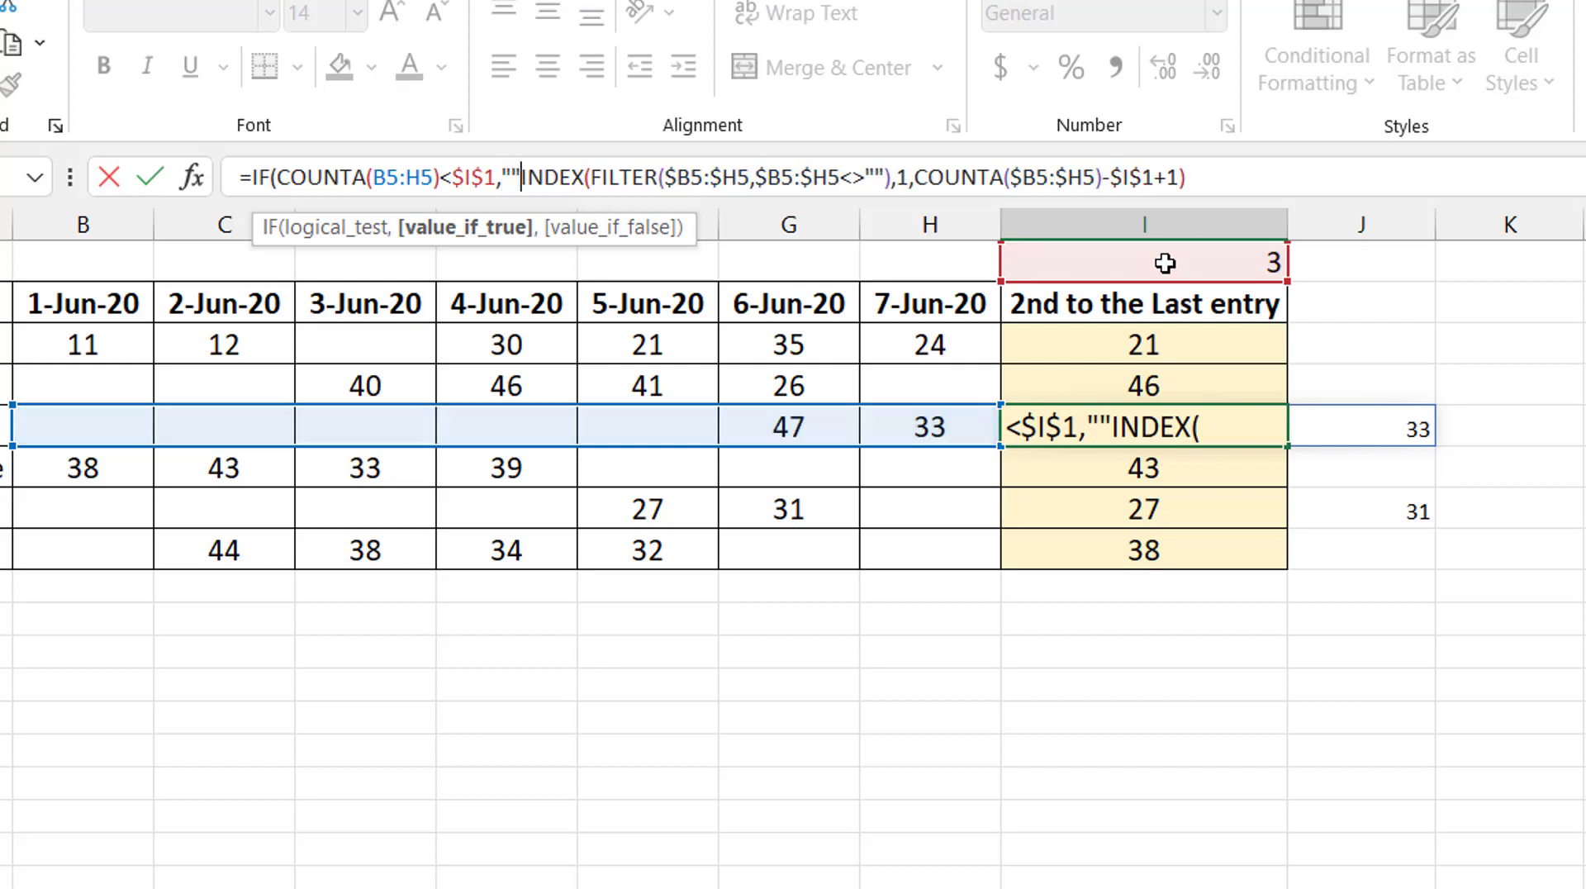
pyautogui.click(1275, 174)
pyautogui.write(')')
pyautogui.hotkey('ctrl', 'Return')
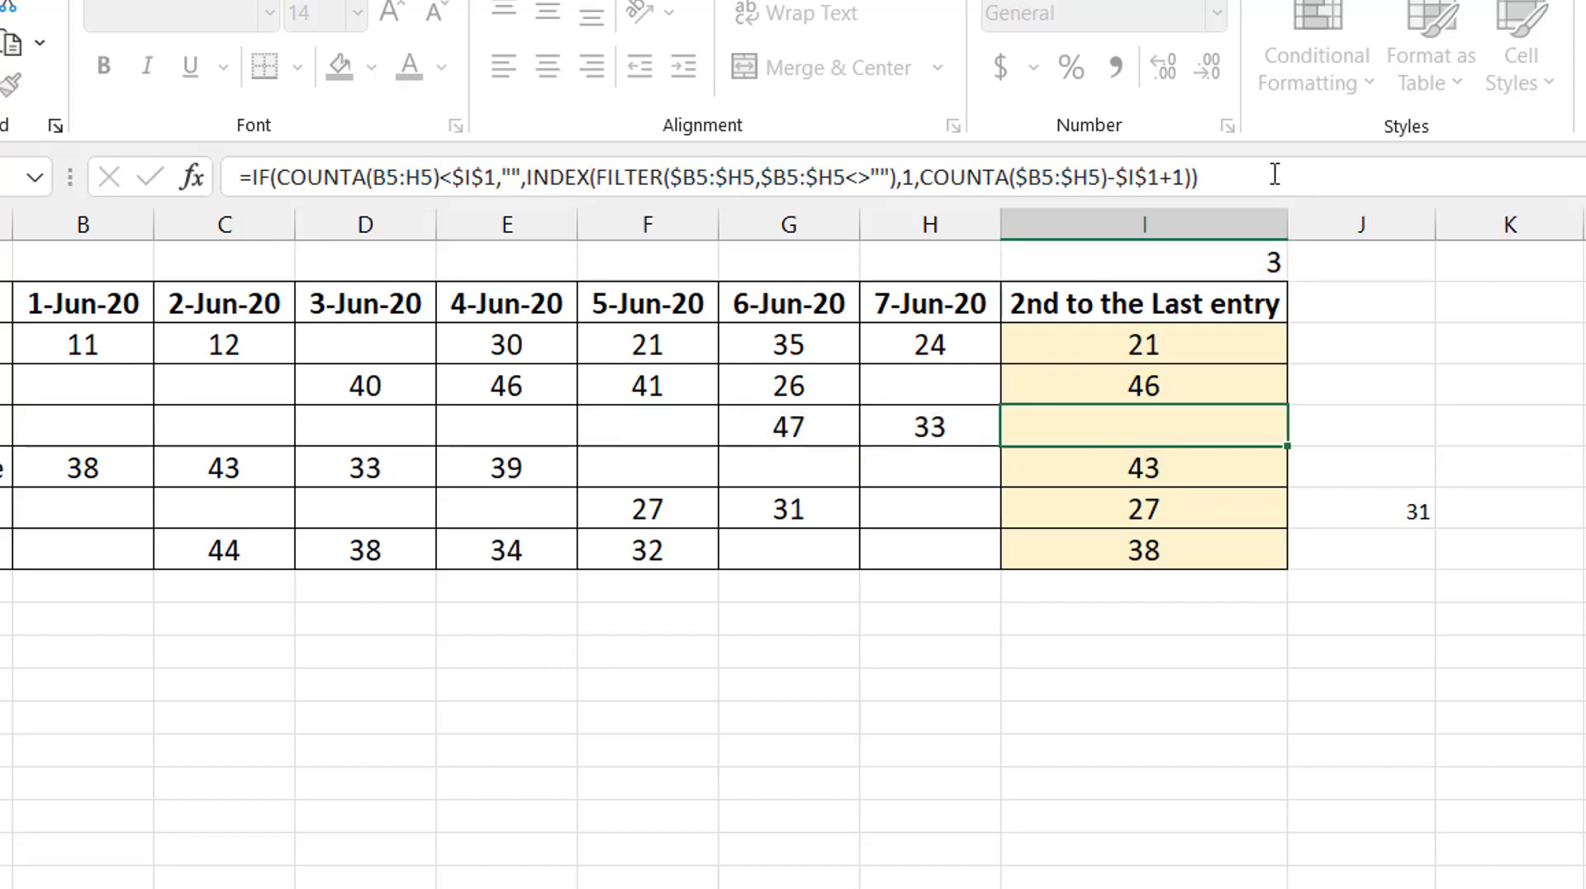
# - Copy the IF formula from I5 to the whole range I3:I8 and review I5 against the entry position in I1
pyautogui.hotkey('ctrl', 'c')
pyautogui.press('Up')
pyautogui.press('Up')
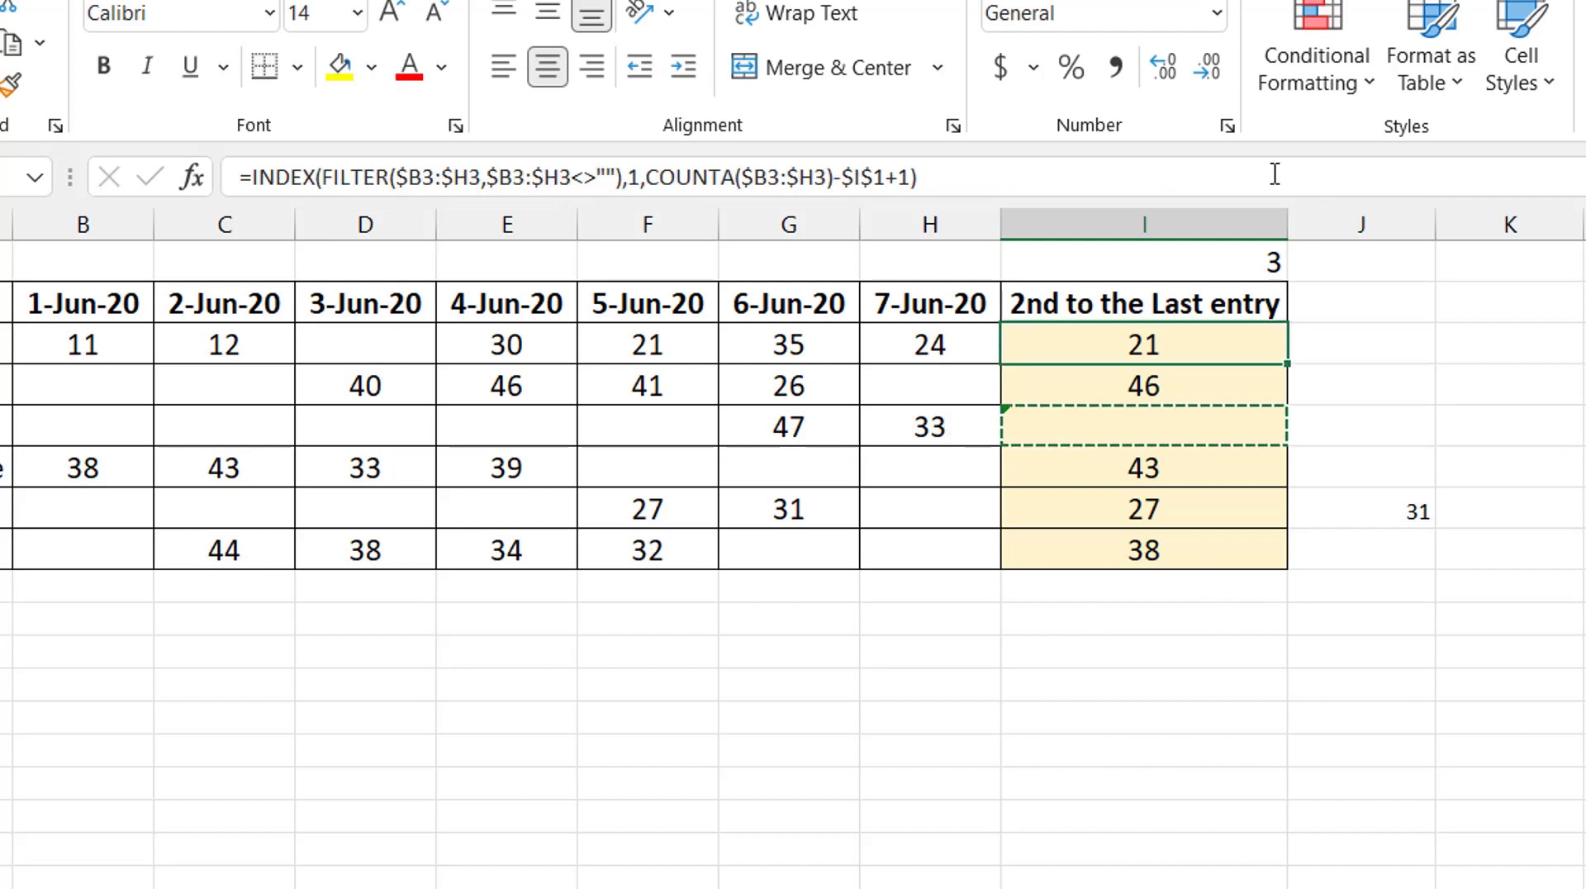
pyautogui.hotkey('ctrl', 'shift', 'Down')
pyautogui.hotkey('ctrl', 'v')
pyautogui.press('Escape')
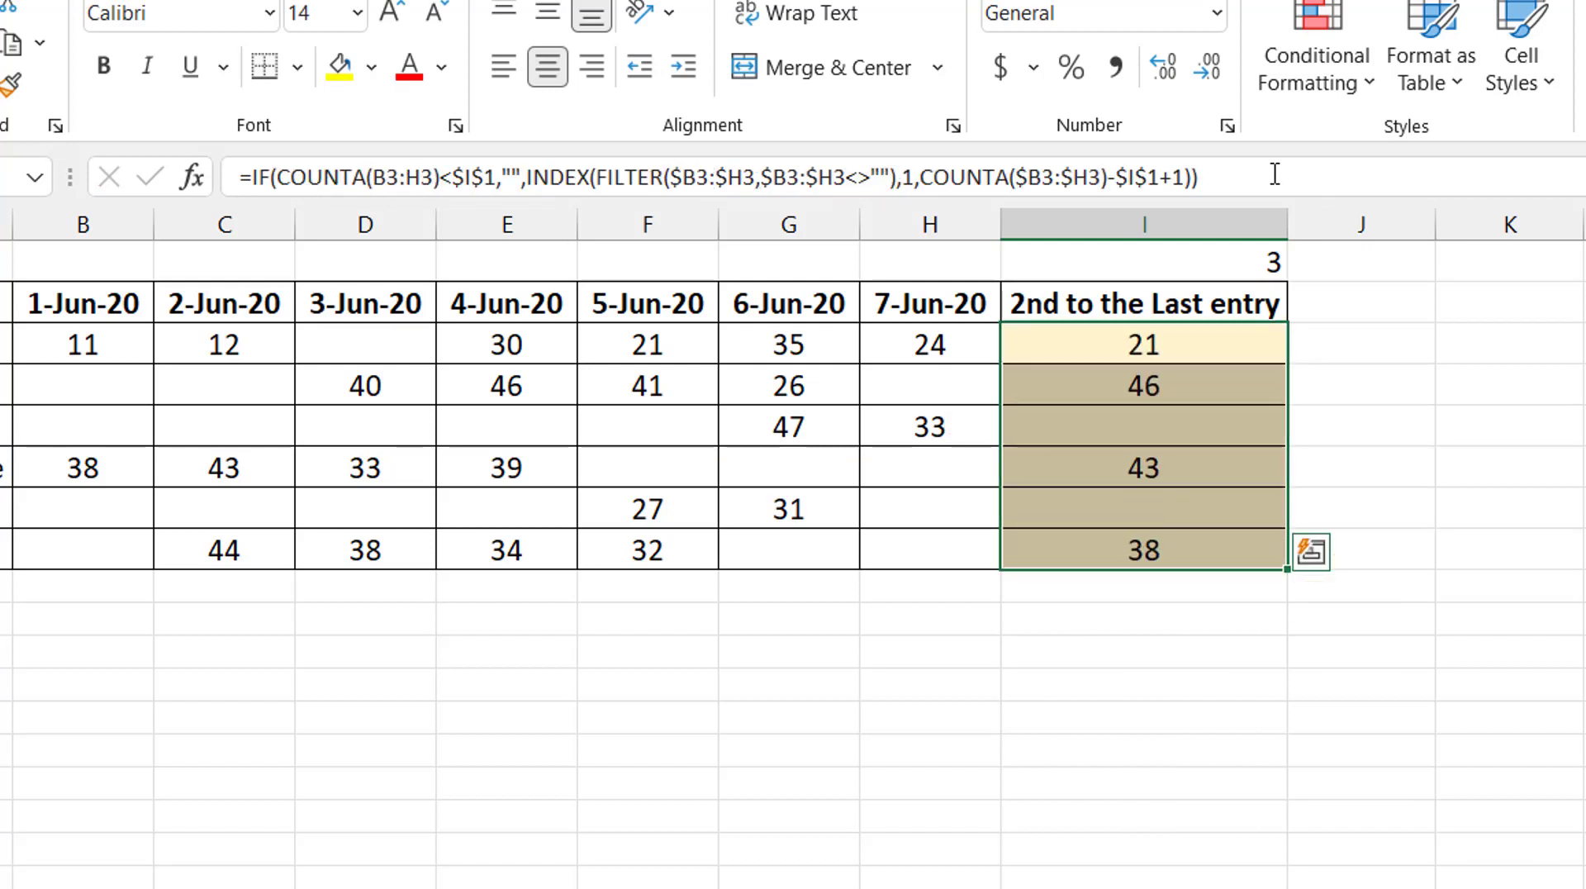
pyautogui.press('Down')
pyautogui.press('Down')
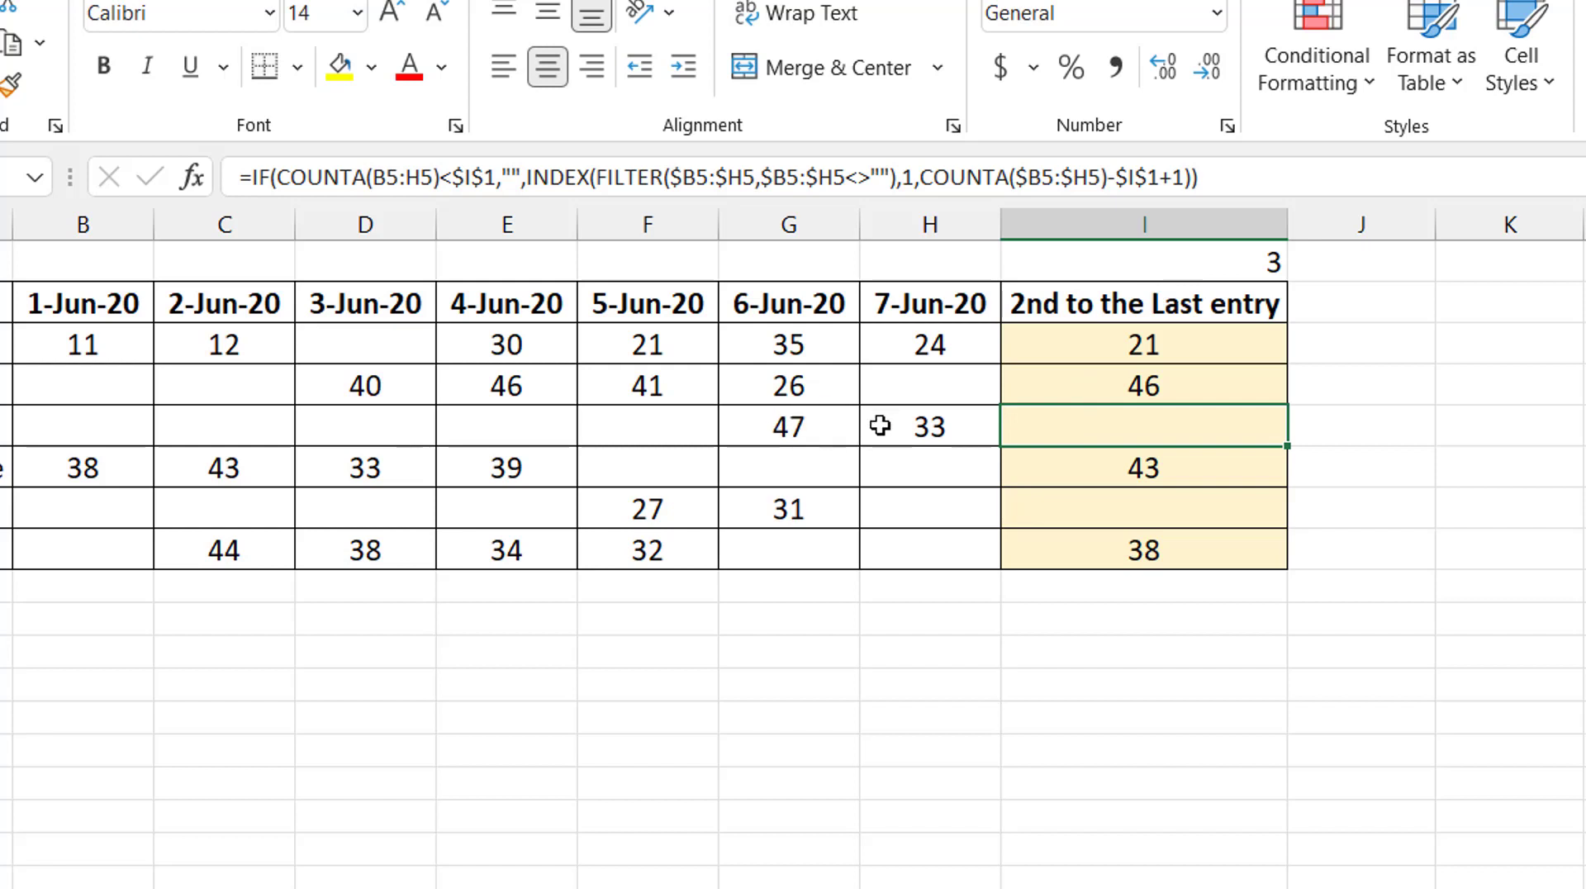
pyautogui.click(1153, 266)
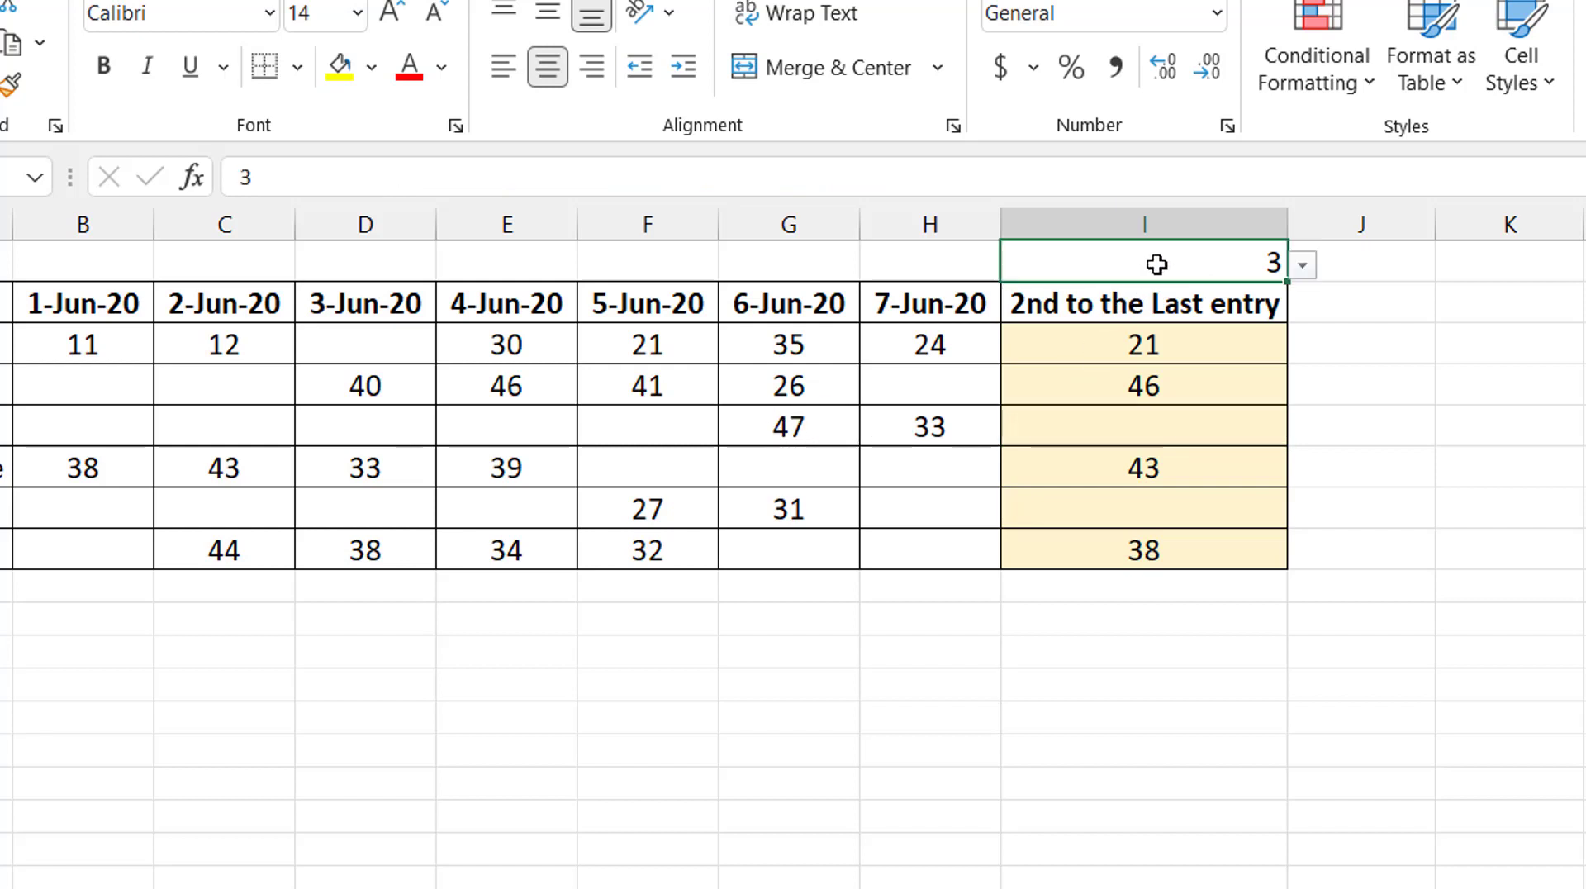
pyautogui.click(1169, 425)
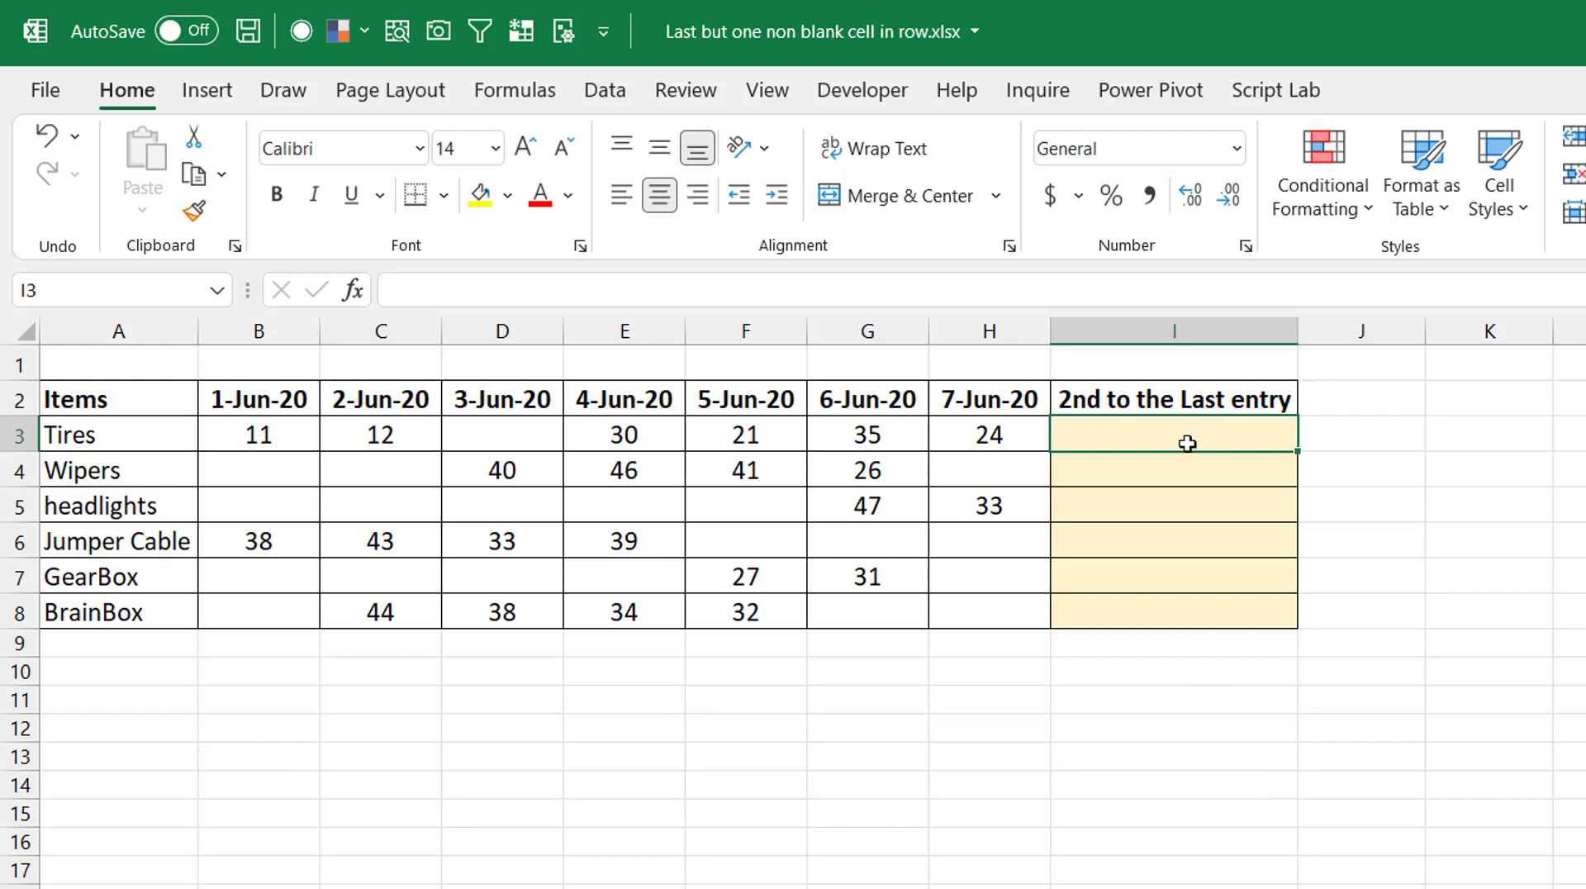
# - Start a formula in the empty cell I3 with =IF(B3:H3="","", to return an empty string for blank cells
pyautogui.write('=if')
pyautogui.press('Tab')
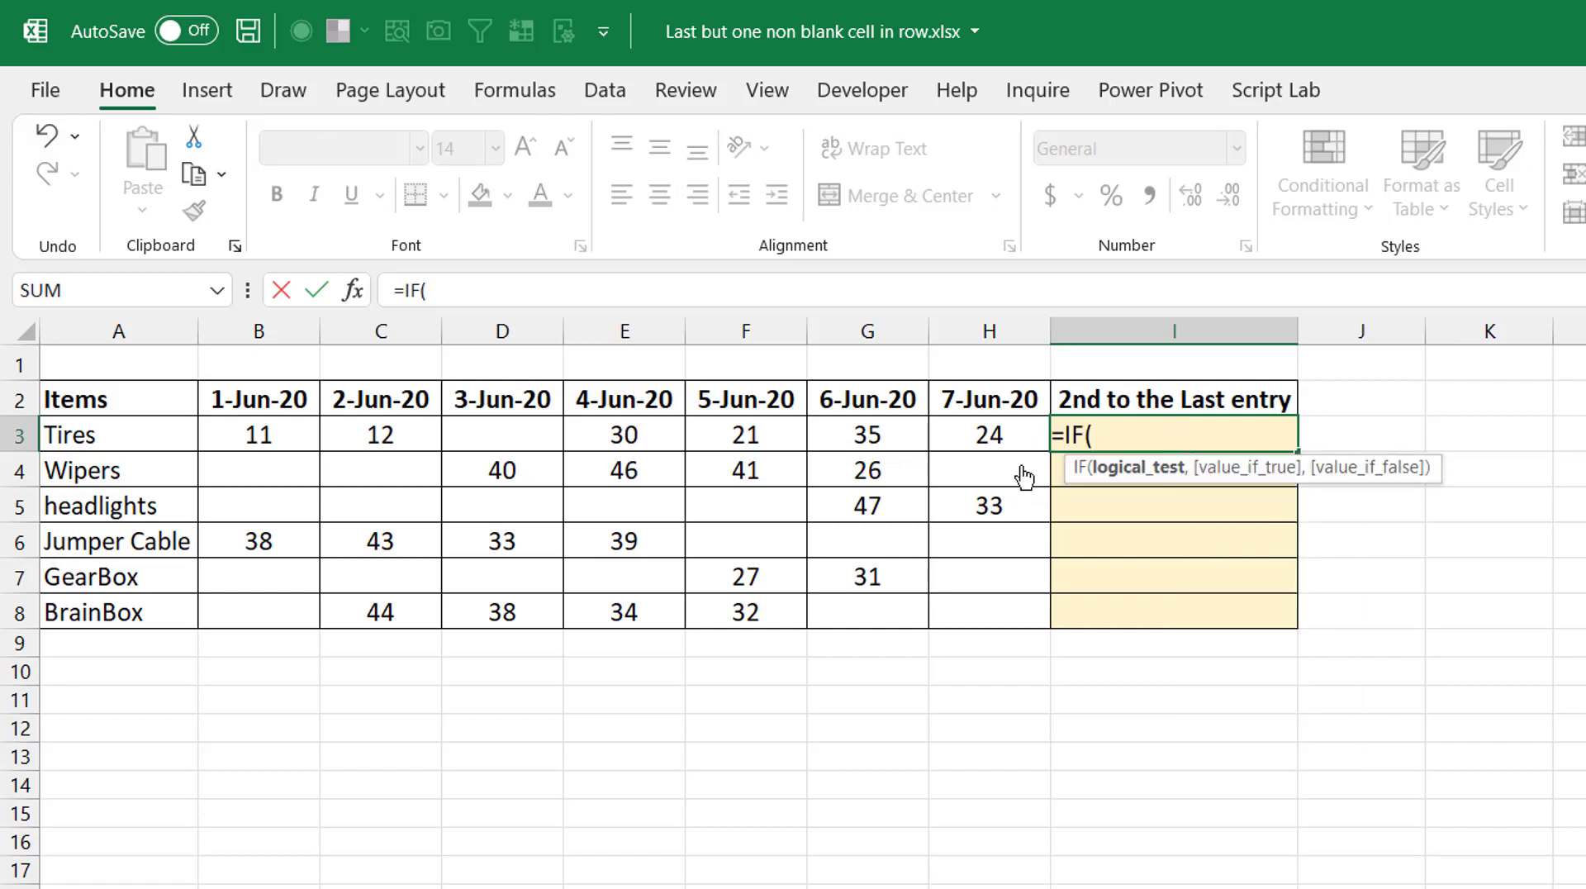
pyautogui.click(285, 435)
pyautogui.moveTo(562, 419); pyautogui.dragTo(981, 416)
pyautogui.write('=""')
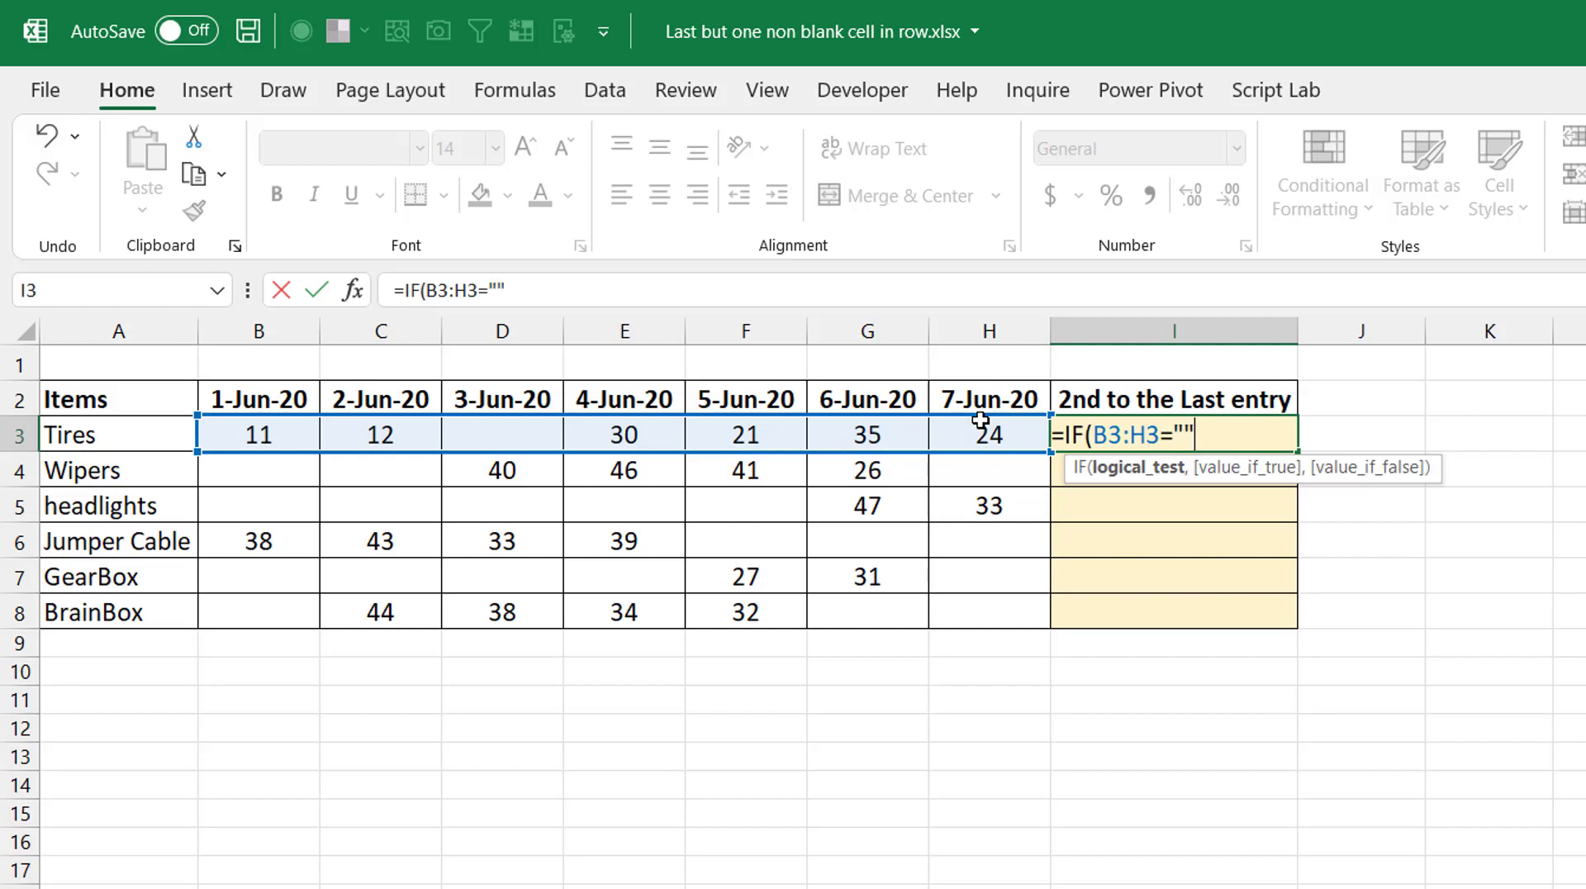
pyautogui.write(',""')
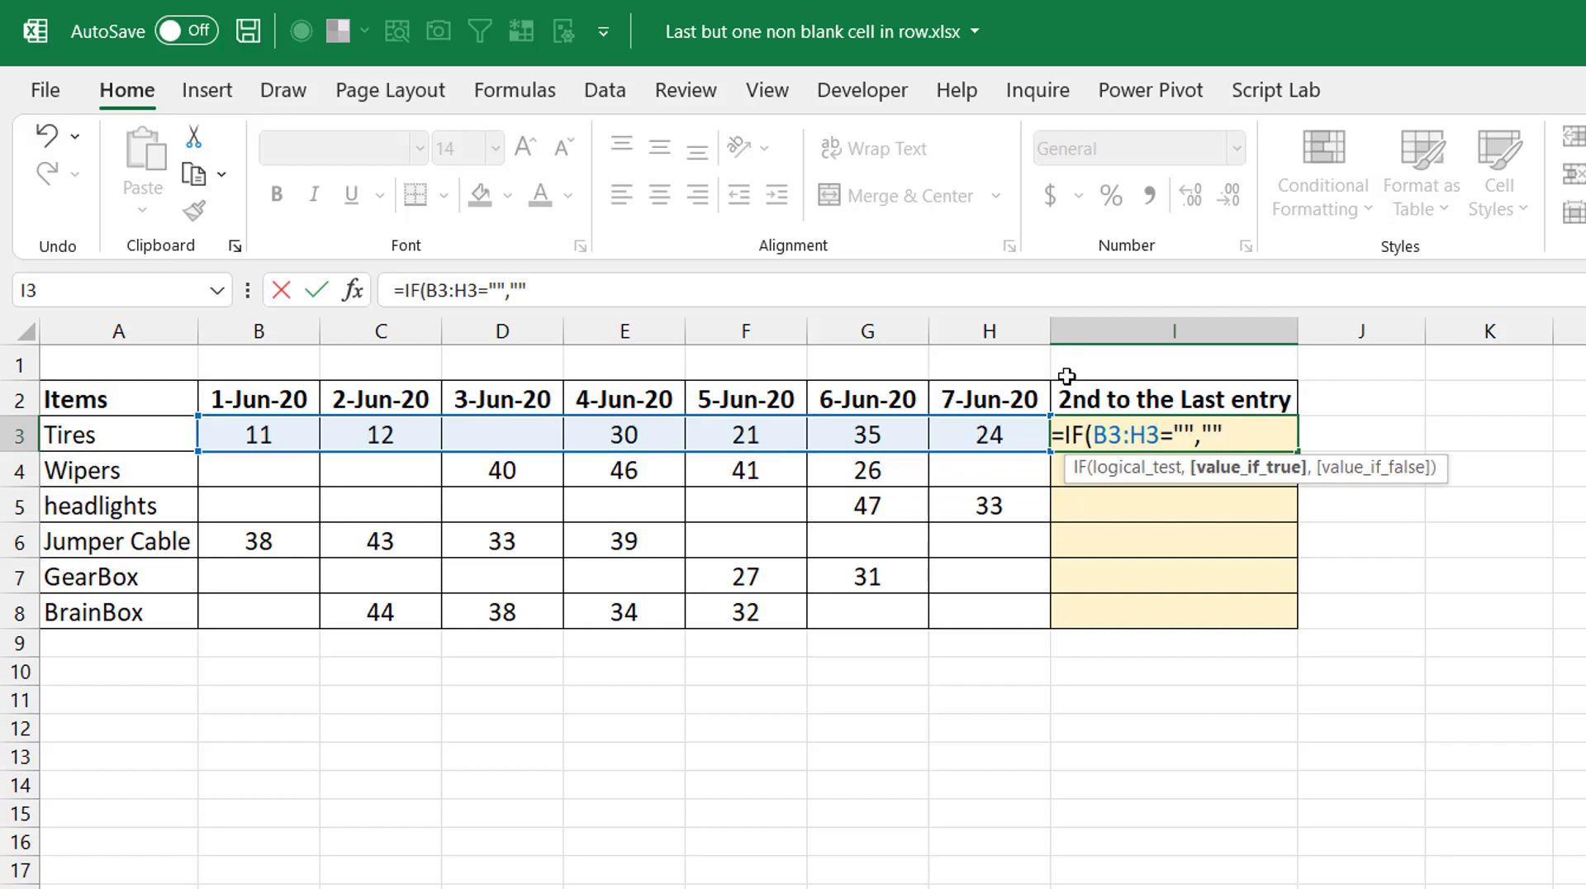
pyautogui.write(',')
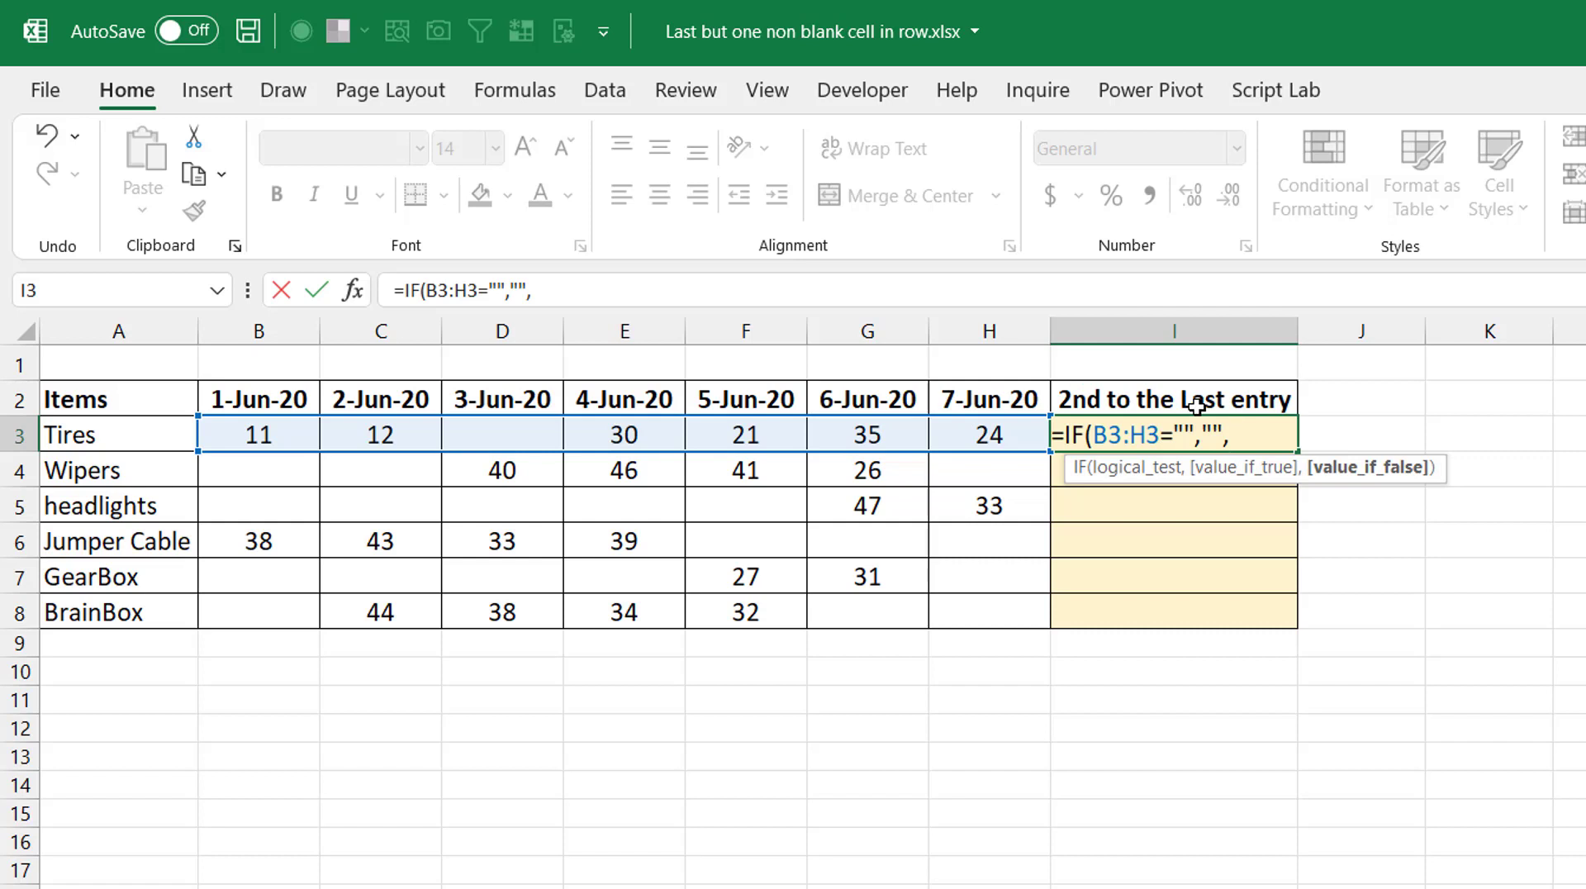
# - Add SEQUENCE(COUNTA($B$2:$H$2)) as the value-if-false argument of the IF formula in I3, counting the date headers
pyautogui.write('sequen')
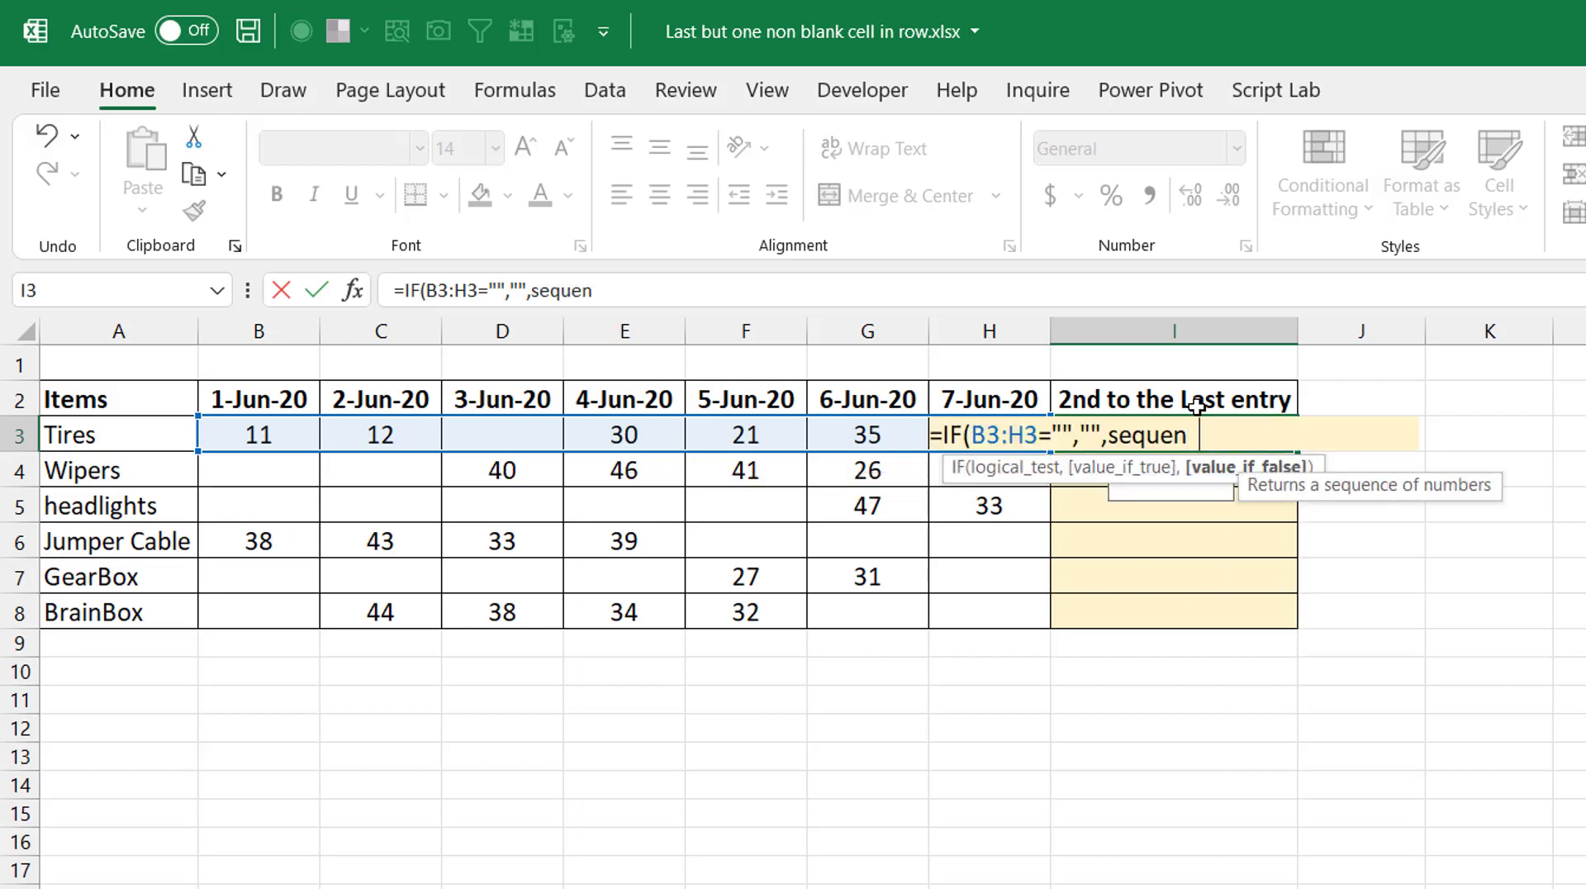
pyautogui.press('Tab')
pyautogui.write('counta')
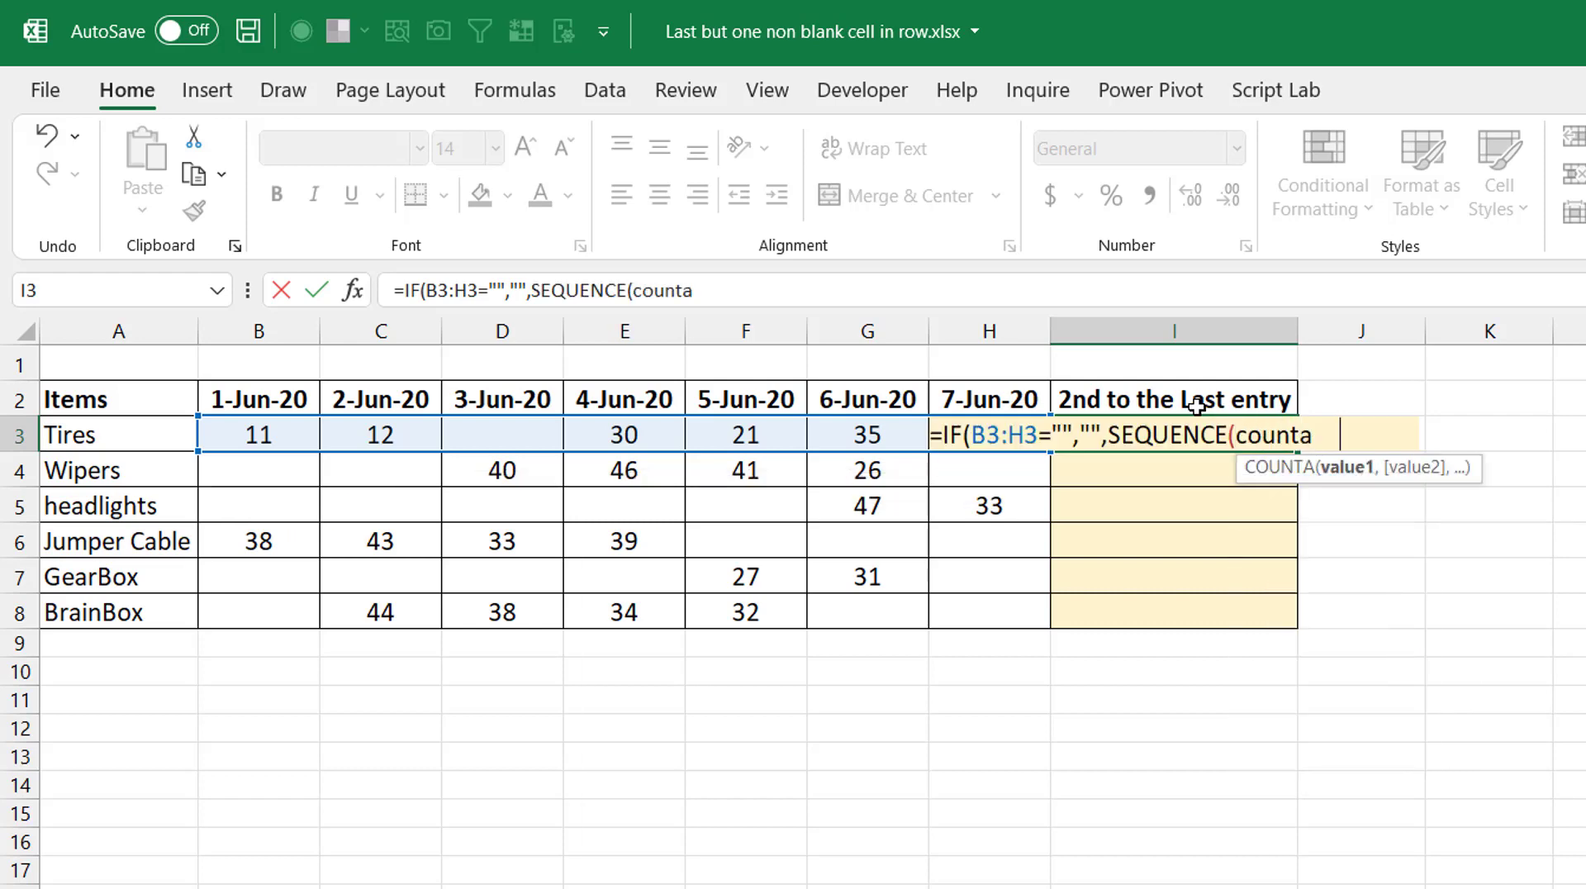
pyautogui.press('Tab')
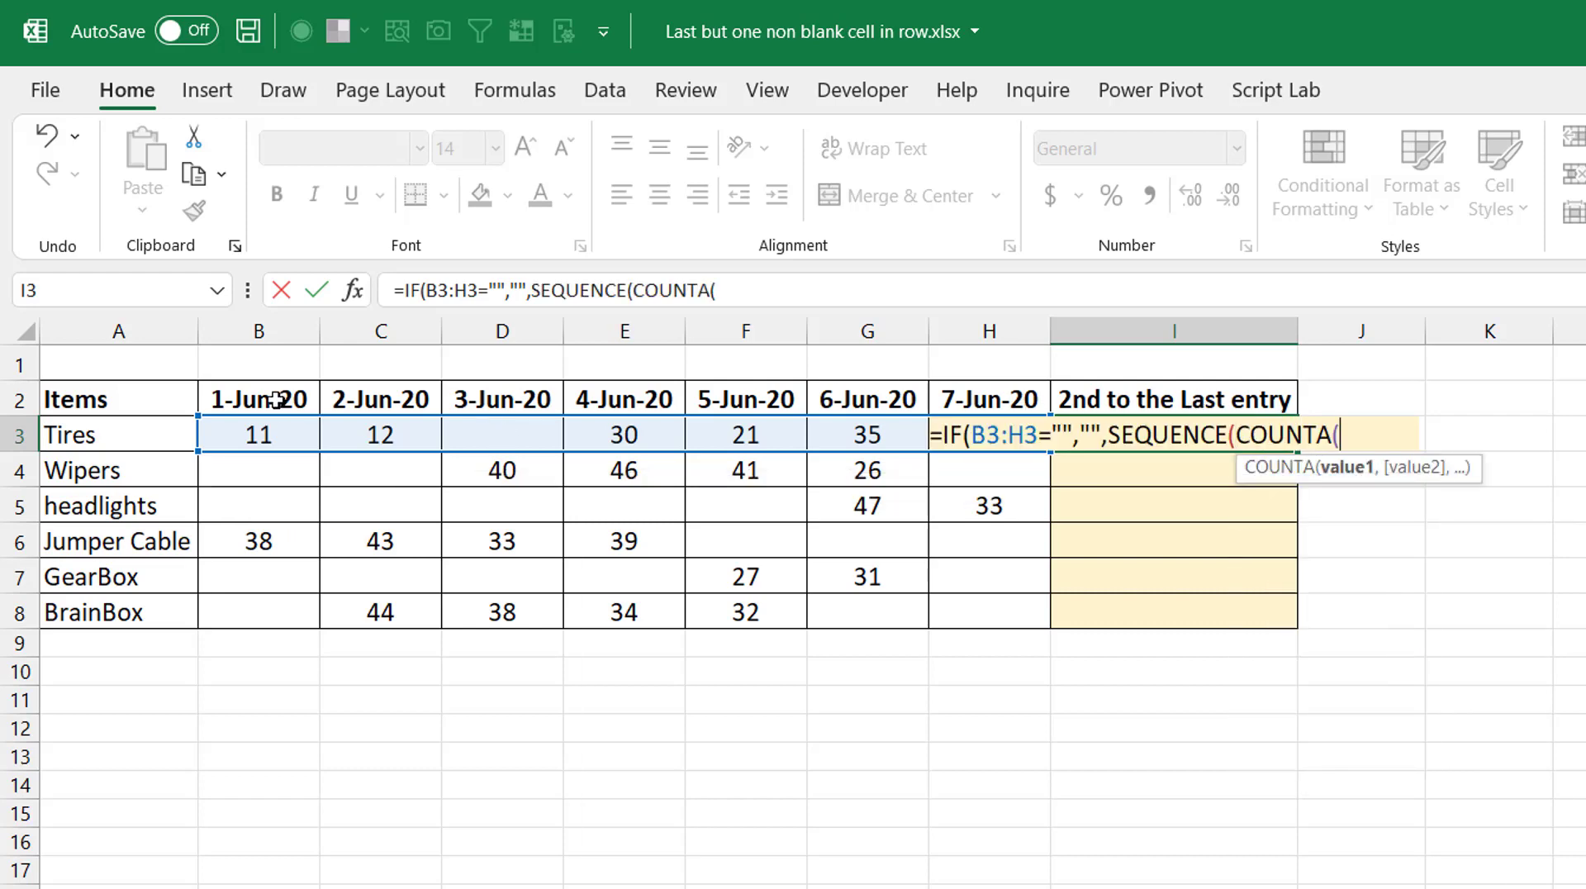
pyautogui.moveTo(285, 401); pyautogui.dragTo(983, 402)
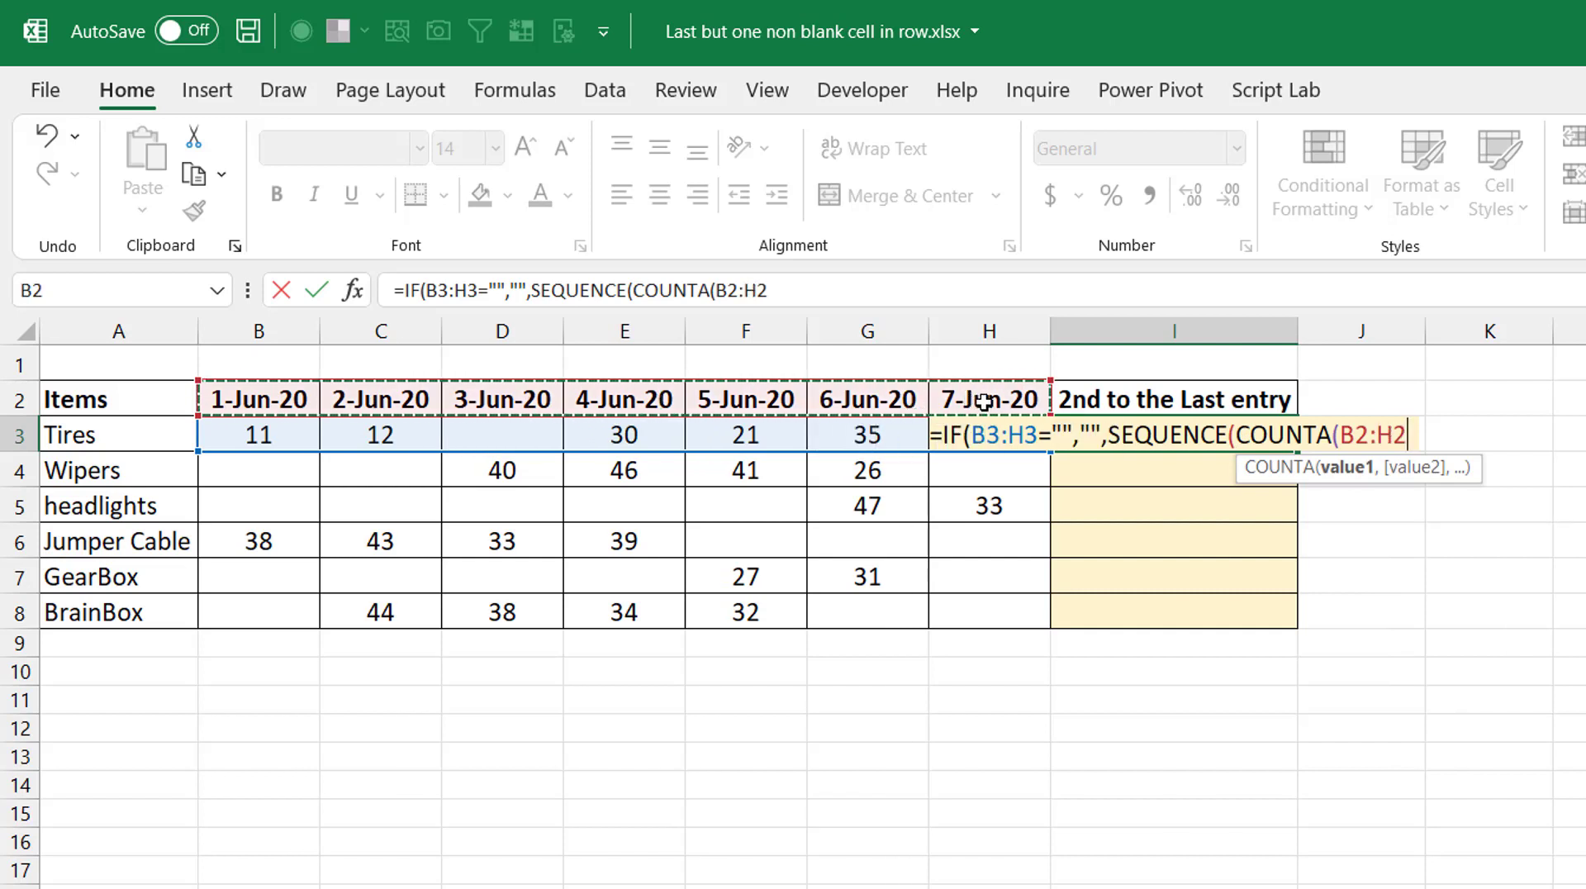
pyautogui.press('F4')
pyautogui.write('))')
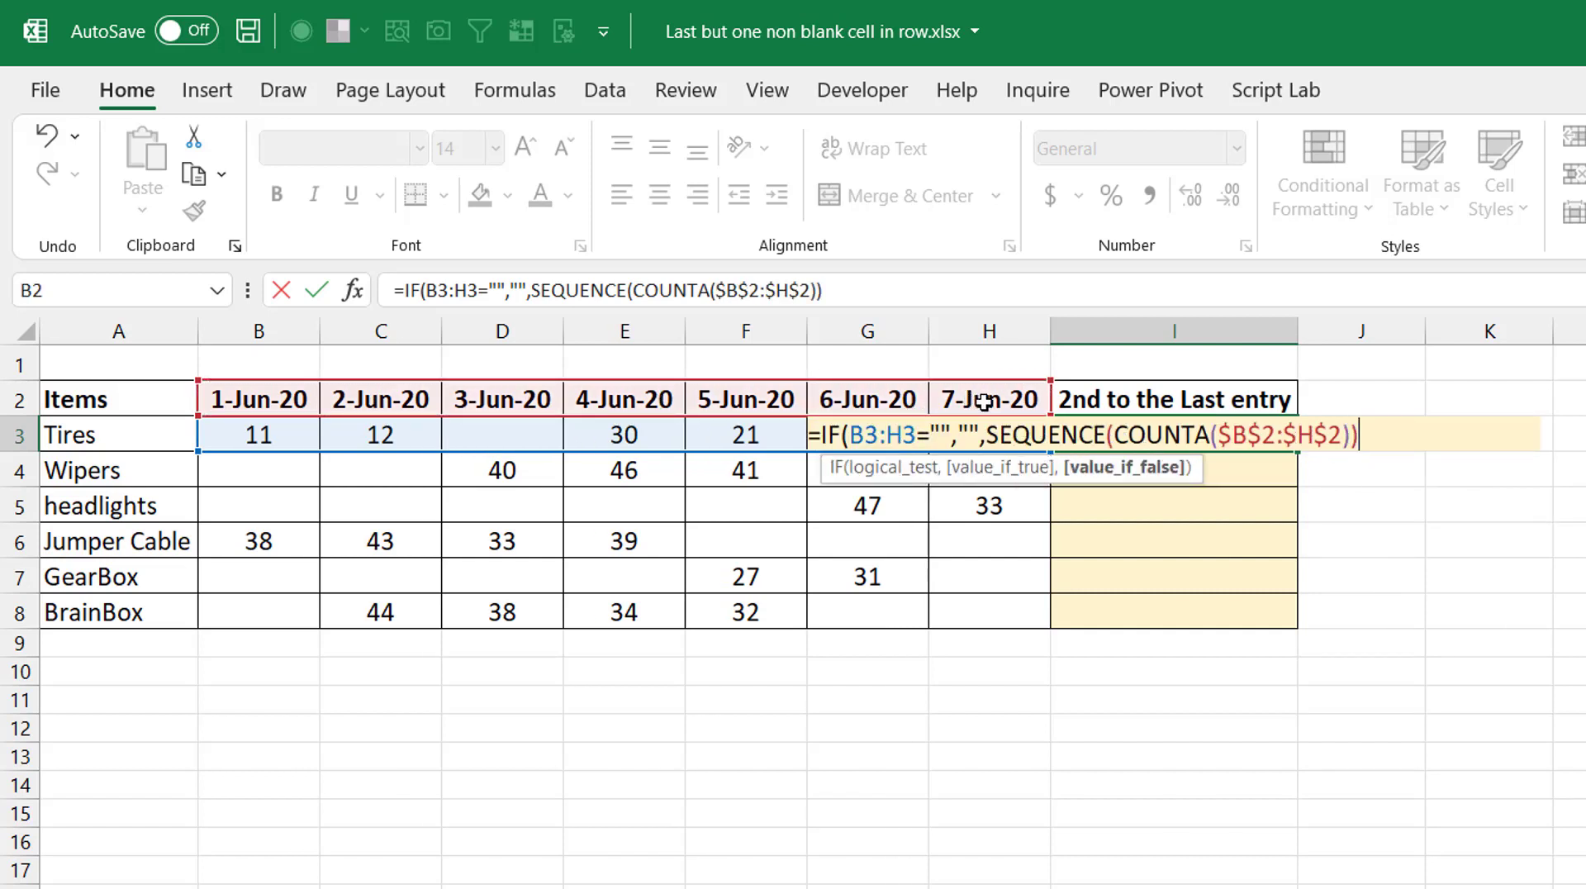
# - Shift the COUNTA count to SEQUENCE's columns argument by leaving rows empty, and commit =IF(B3:H3="","",SEQUENCE(,COUNTA($B$2:$H$2))) in I3
pyautogui.click(633, 291)
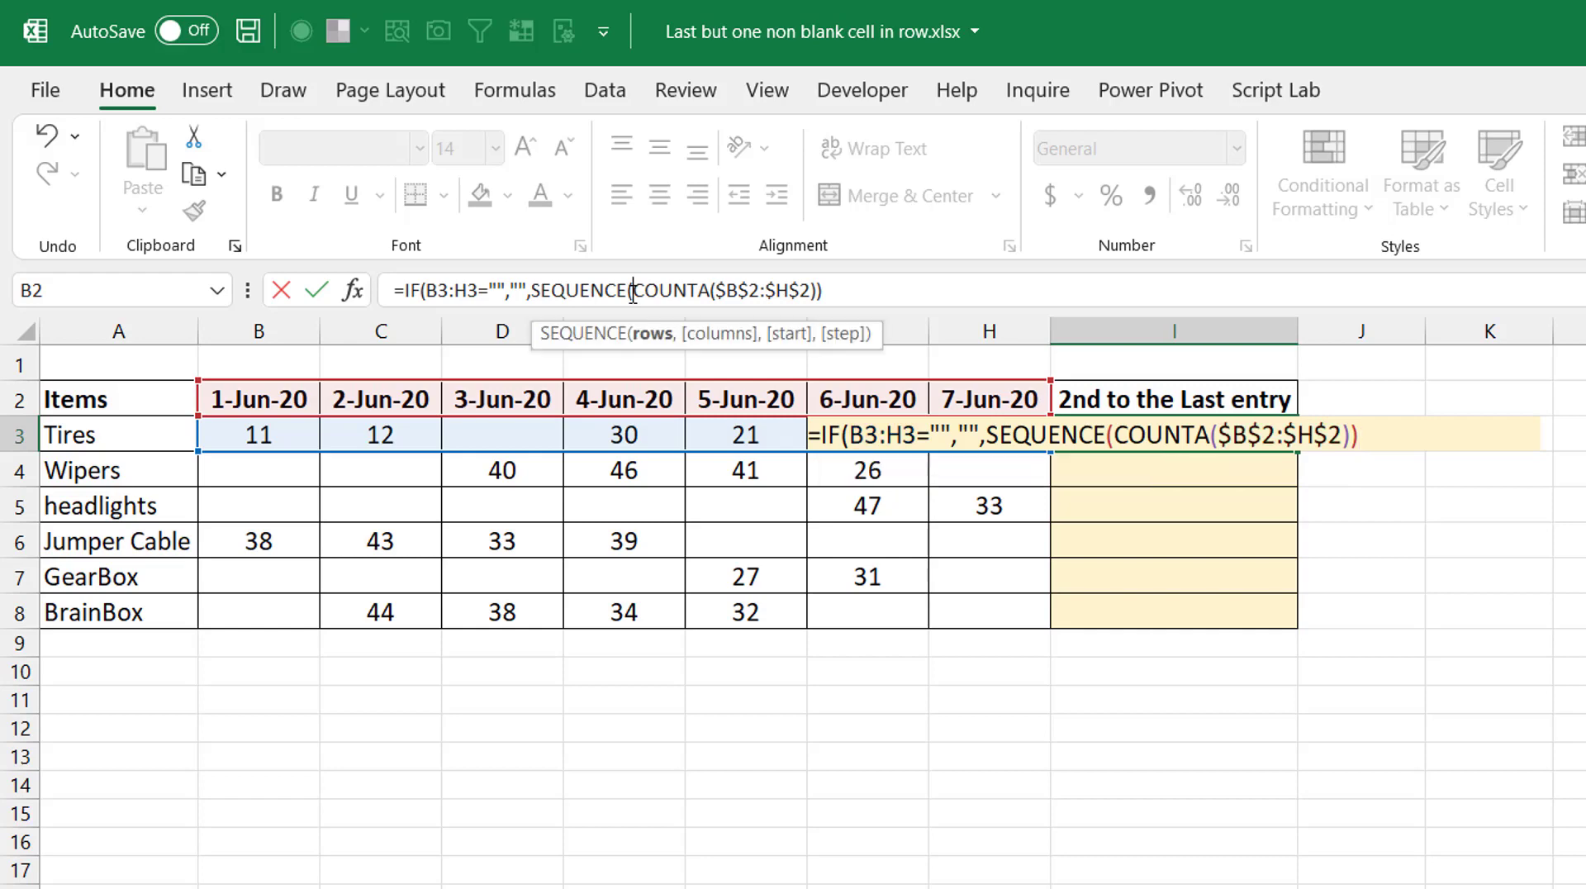
pyautogui.write(',')
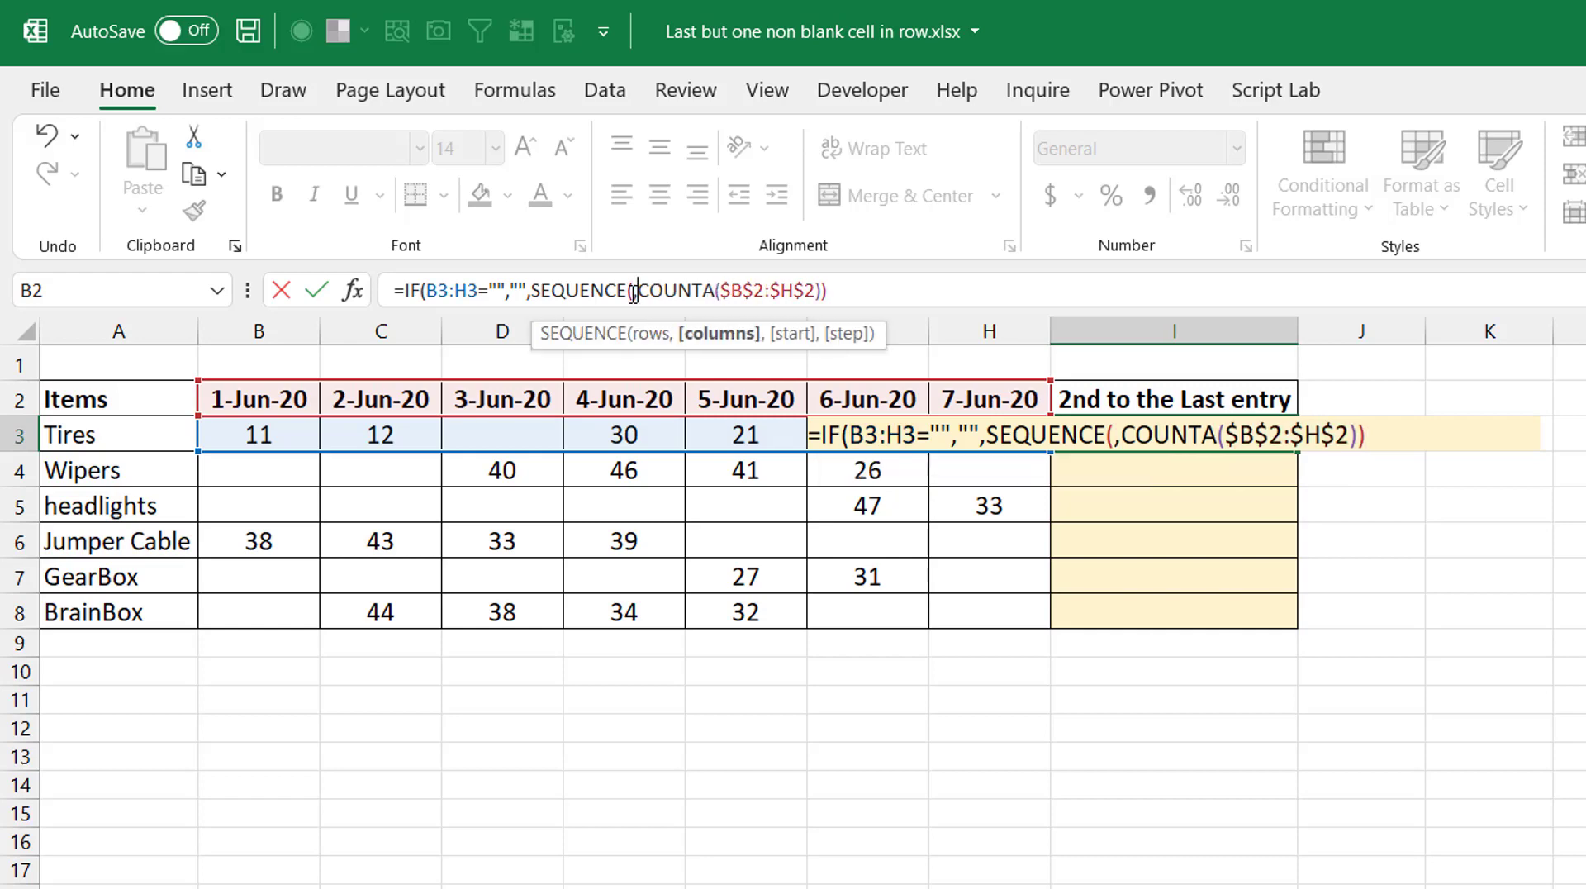
pyautogui.click(871, 293)
pyautogui.hotkey('ctrl', 'Return')
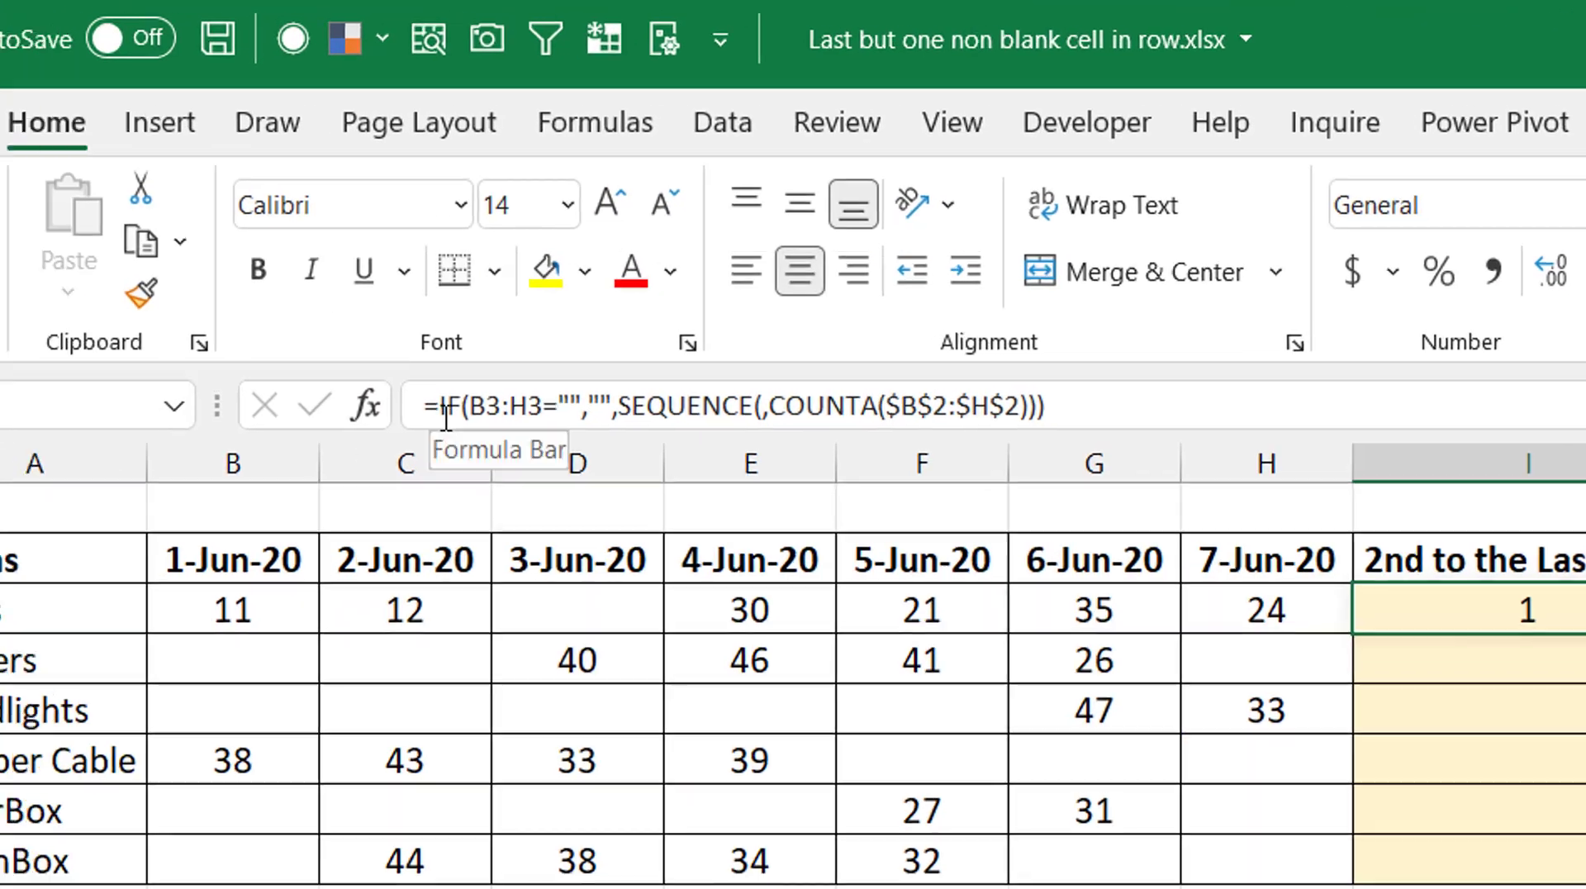
# - Wrap the I3 formula in LARGE with the absolute reference $I$1 as its k argument
pyautogui.click(533, 211)
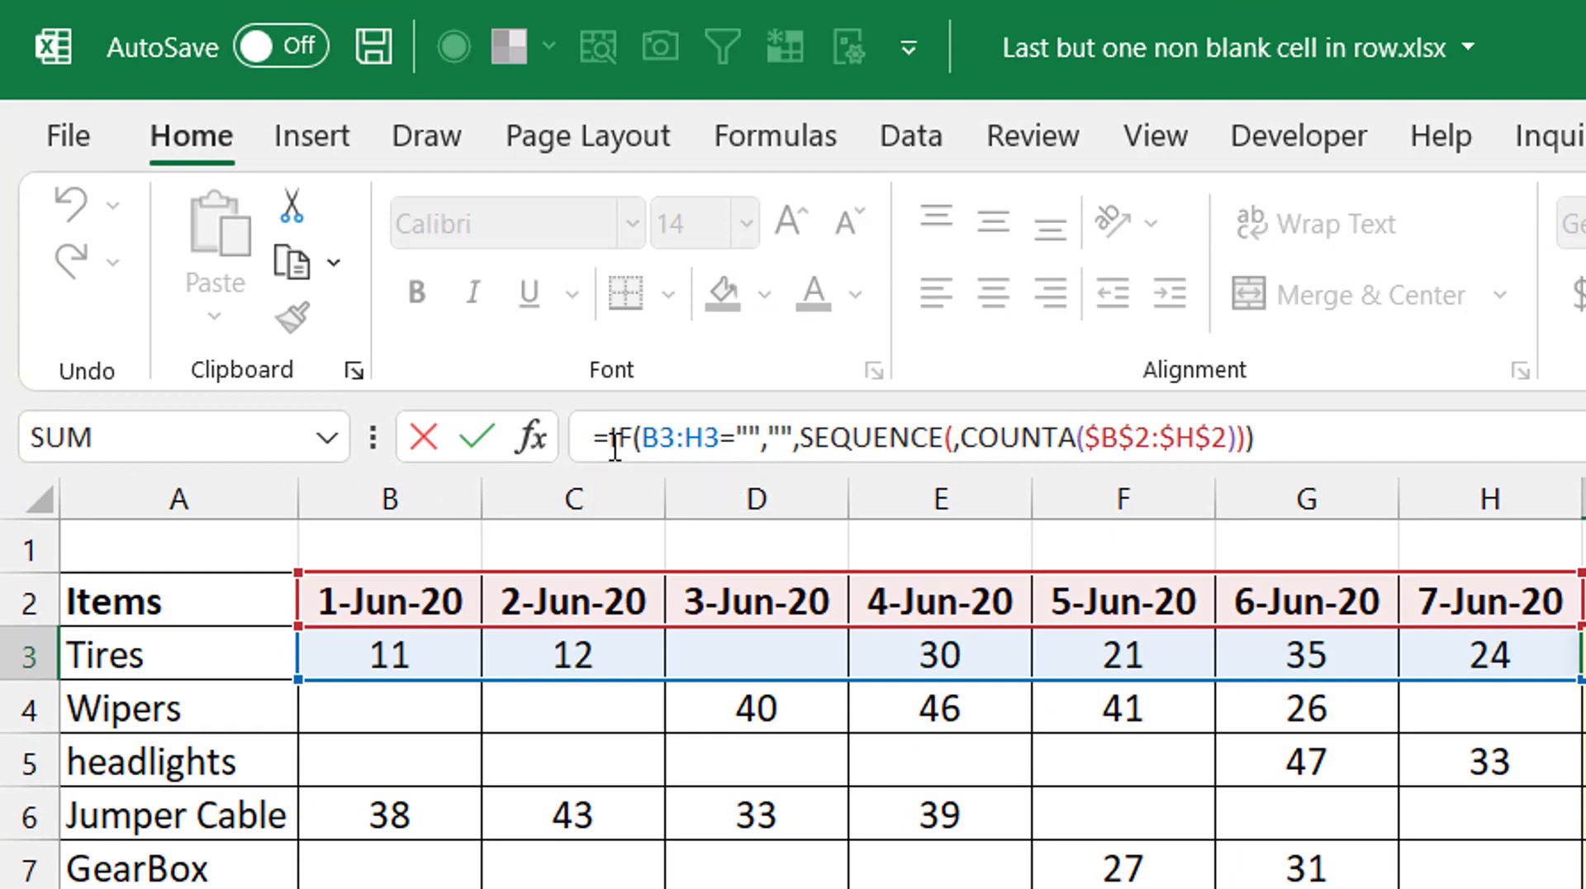
pyautogui.write('large(')
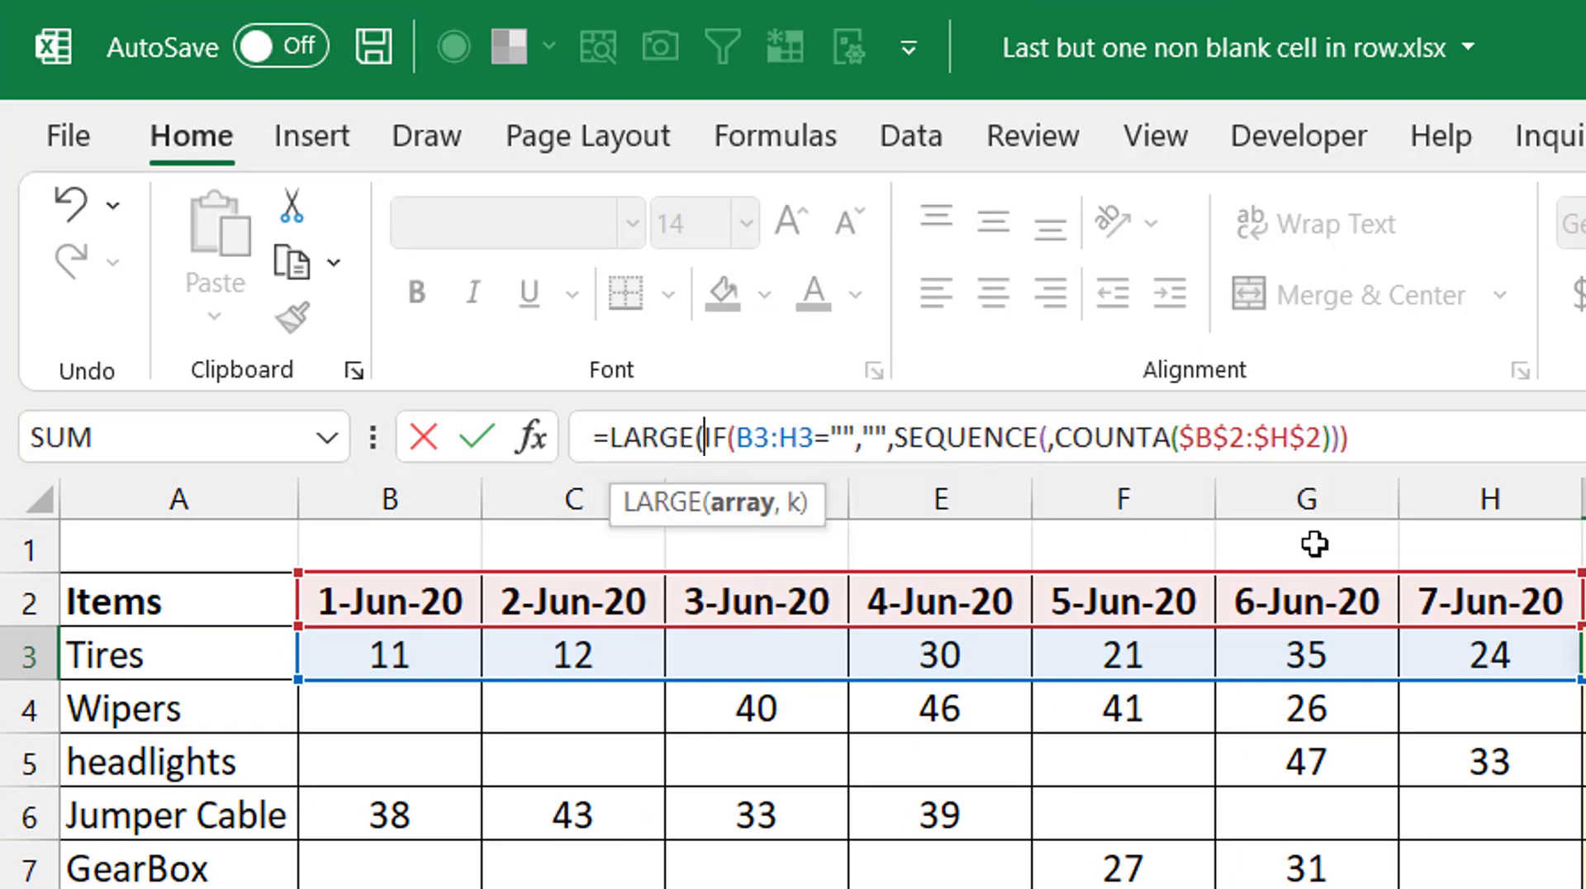
pyautogui.click(1446, 423)
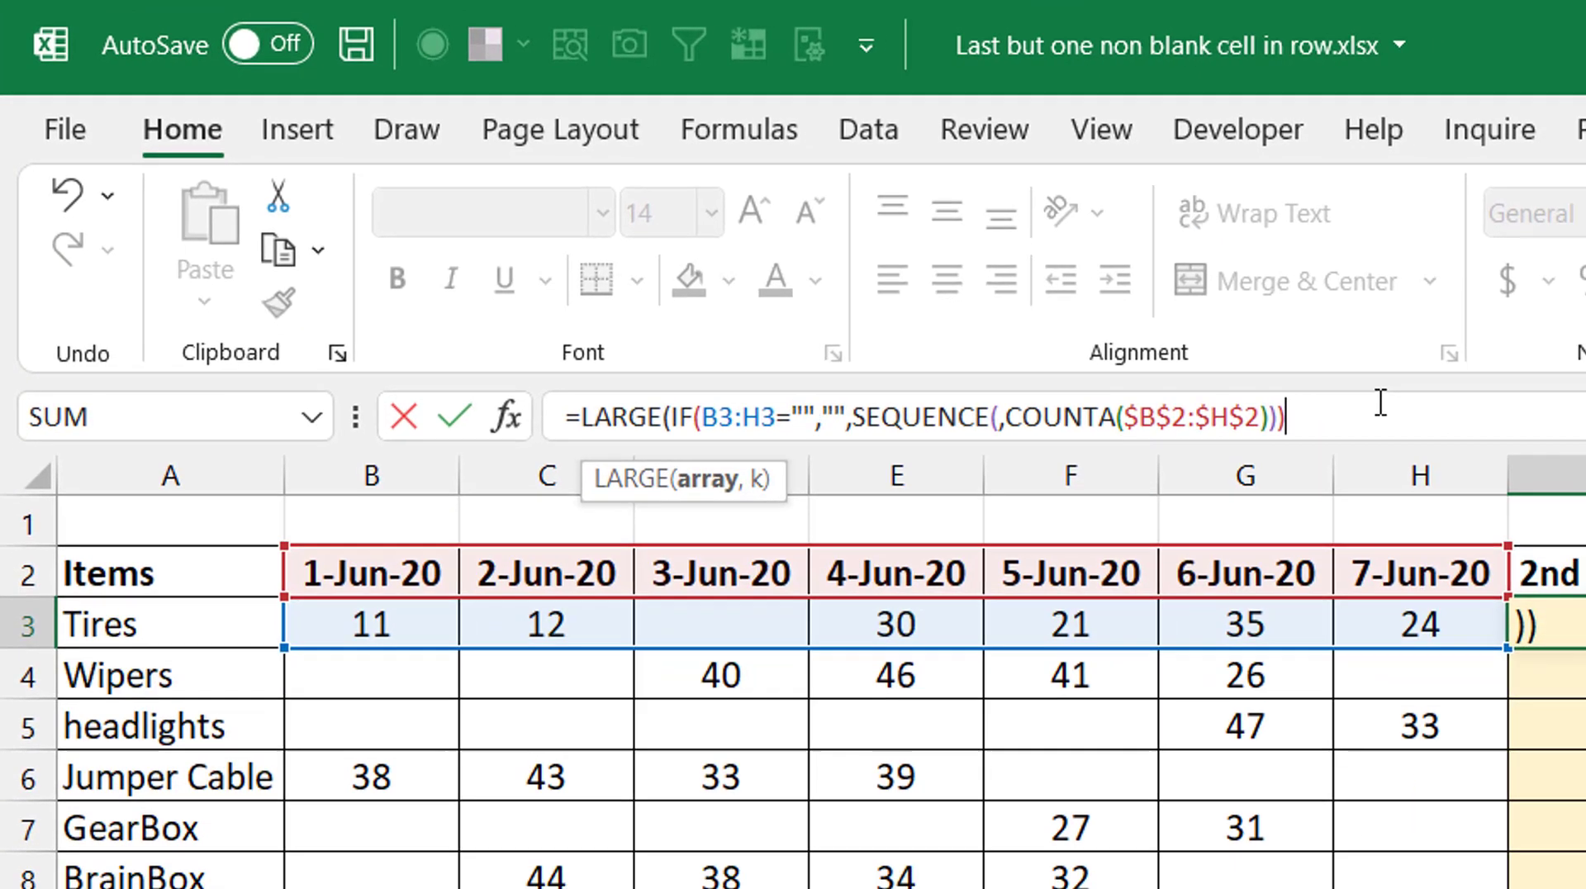
pyautogui.write(',')
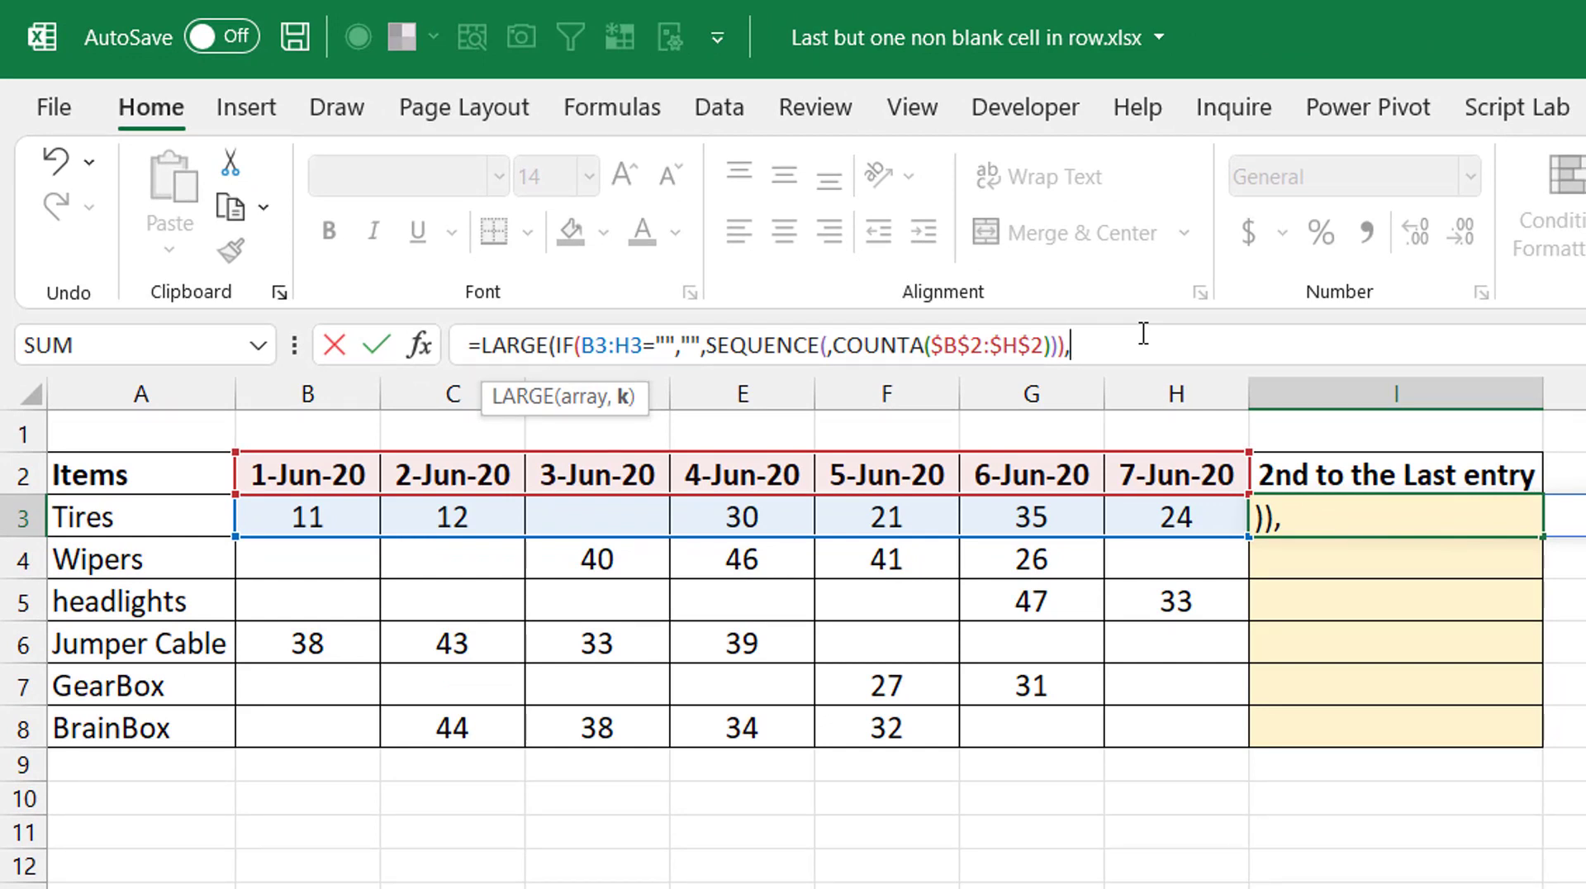
pyautogui.click(1401, 430)
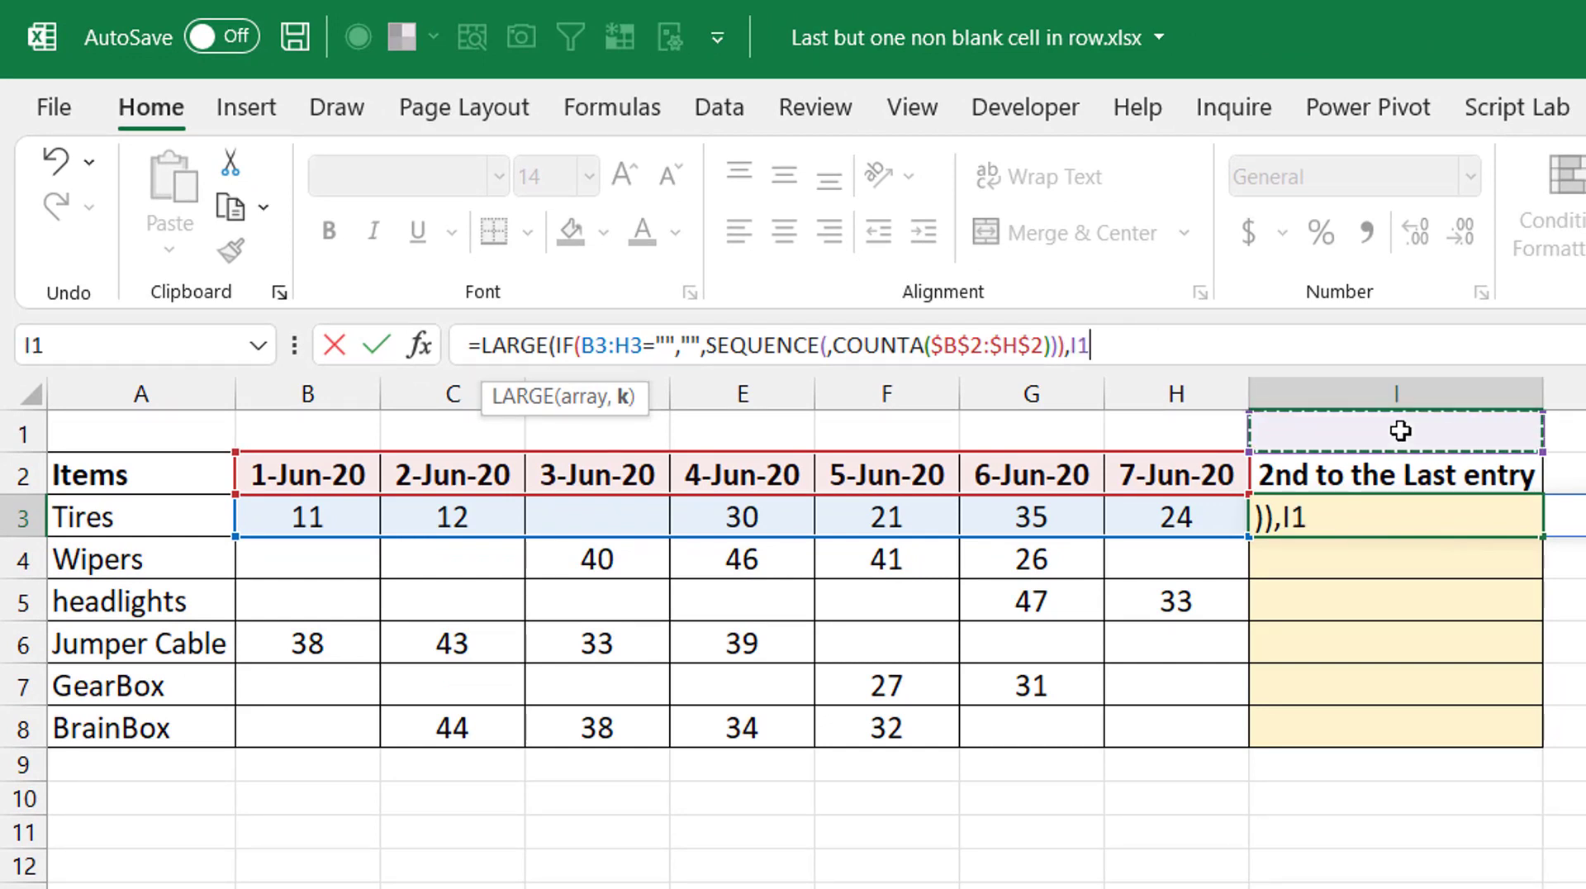
pyautogui.press('F4')
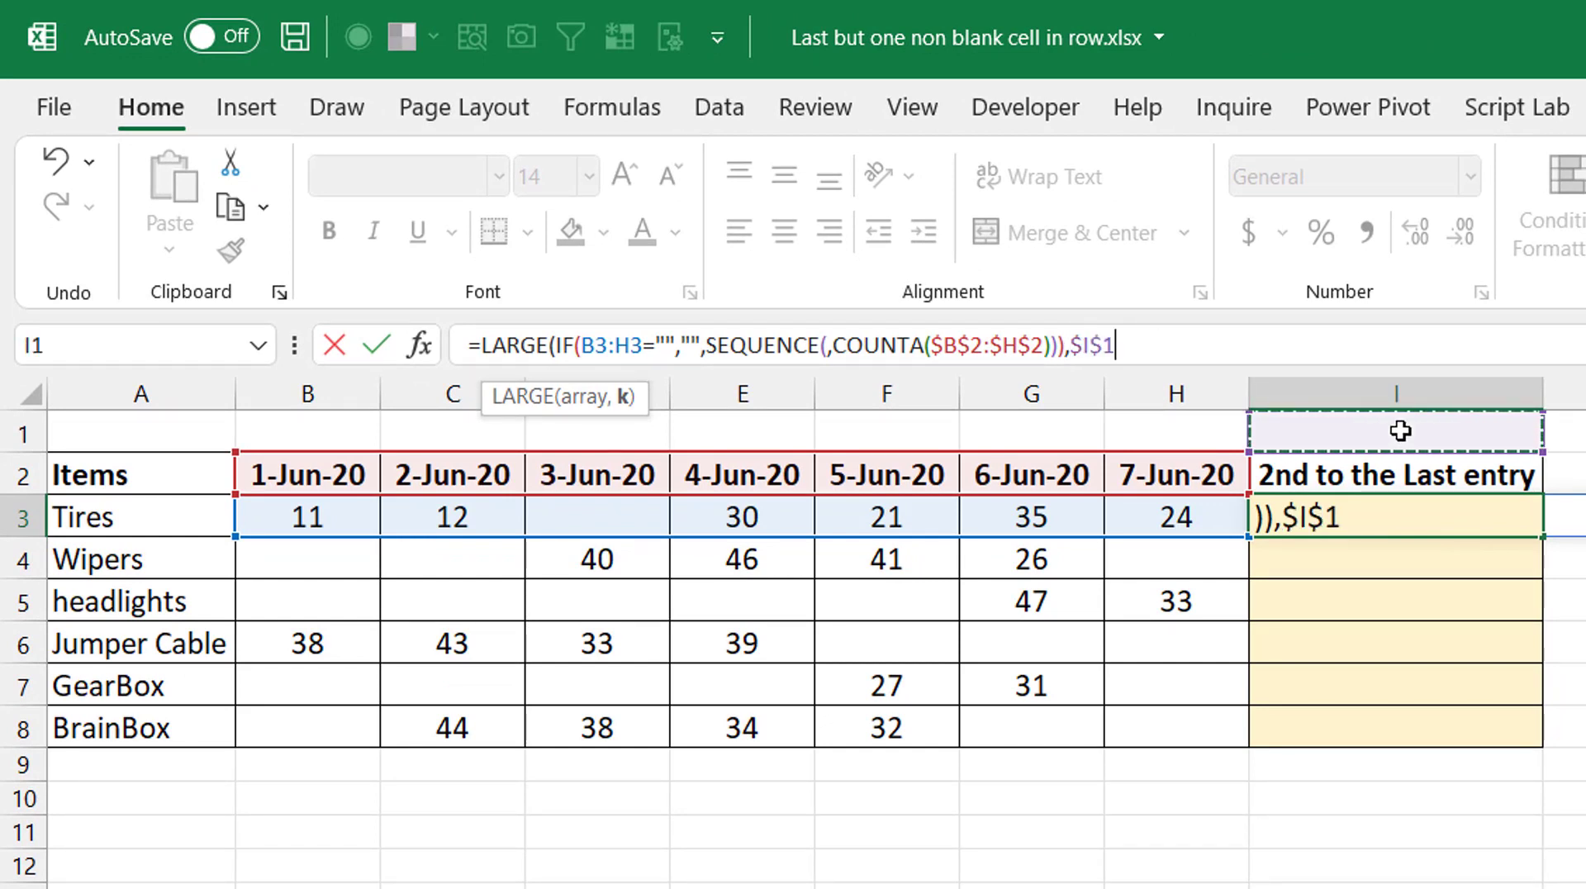
pyautogui.write(')')
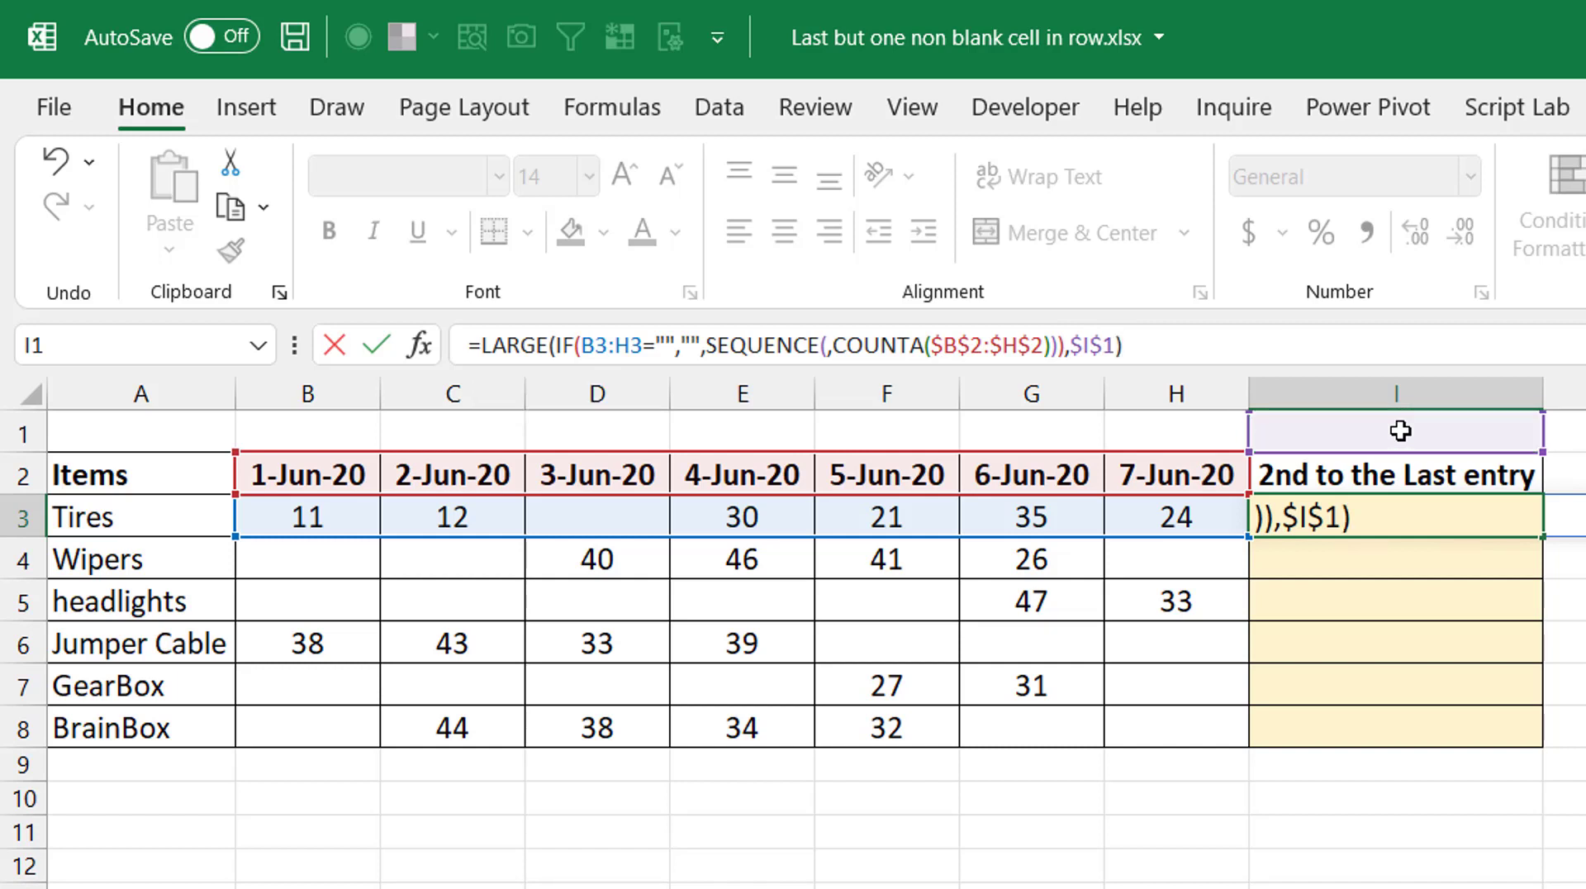
# - Commit the LARGE formula in I3 and copy it down to I8, with I1 set to 2
pyautogui.hotkey('ctrl', 'Return')
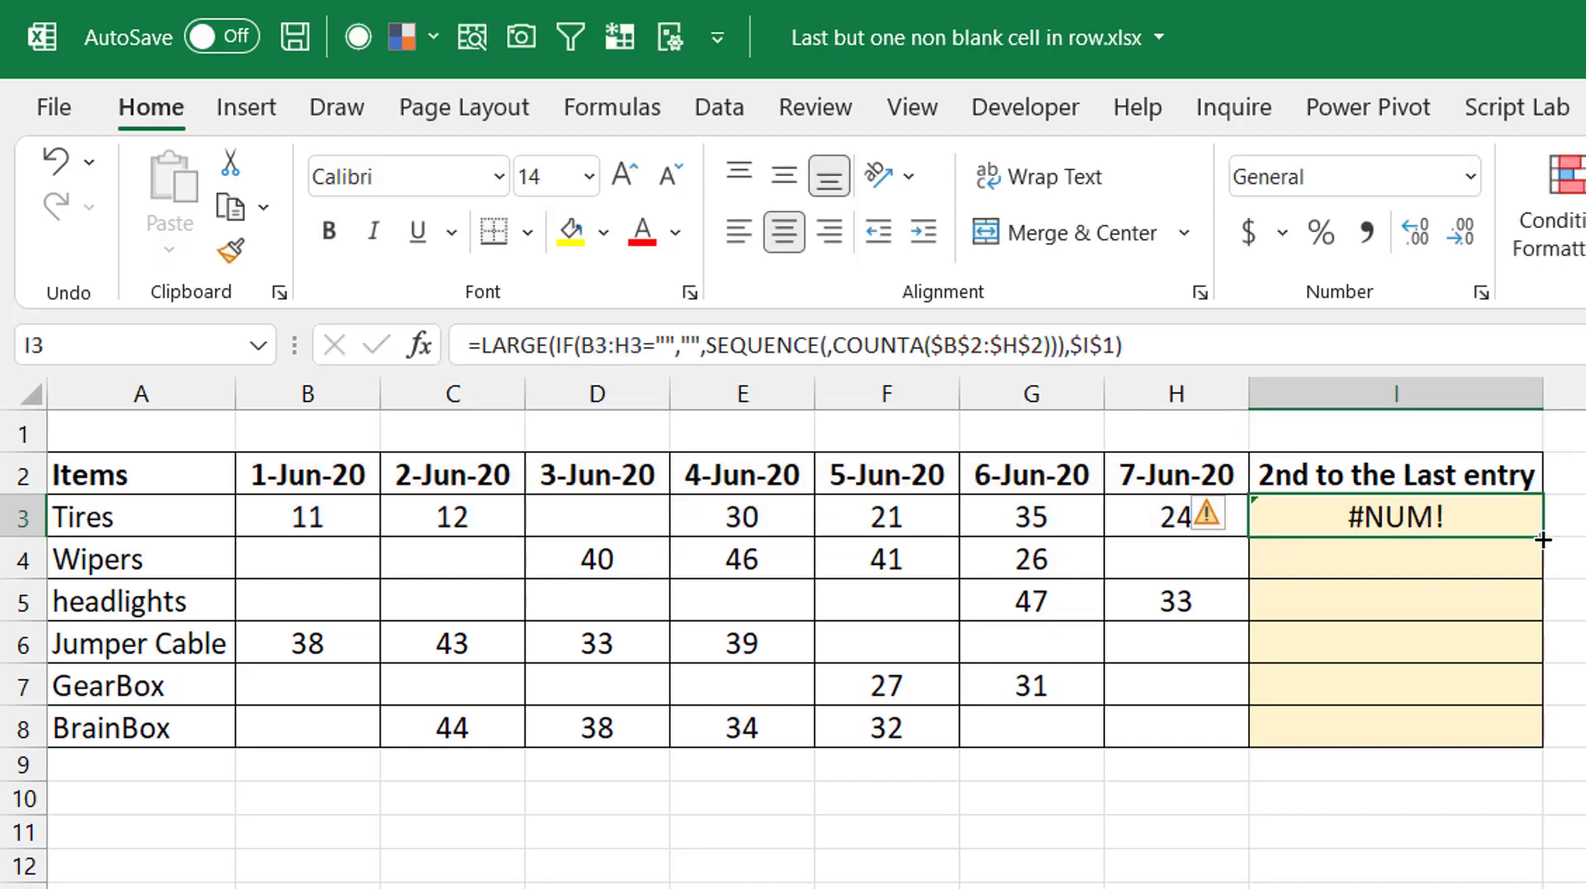
pyautogui.doubleClick(1543, 538)
pyautogui.click(1464, 437)
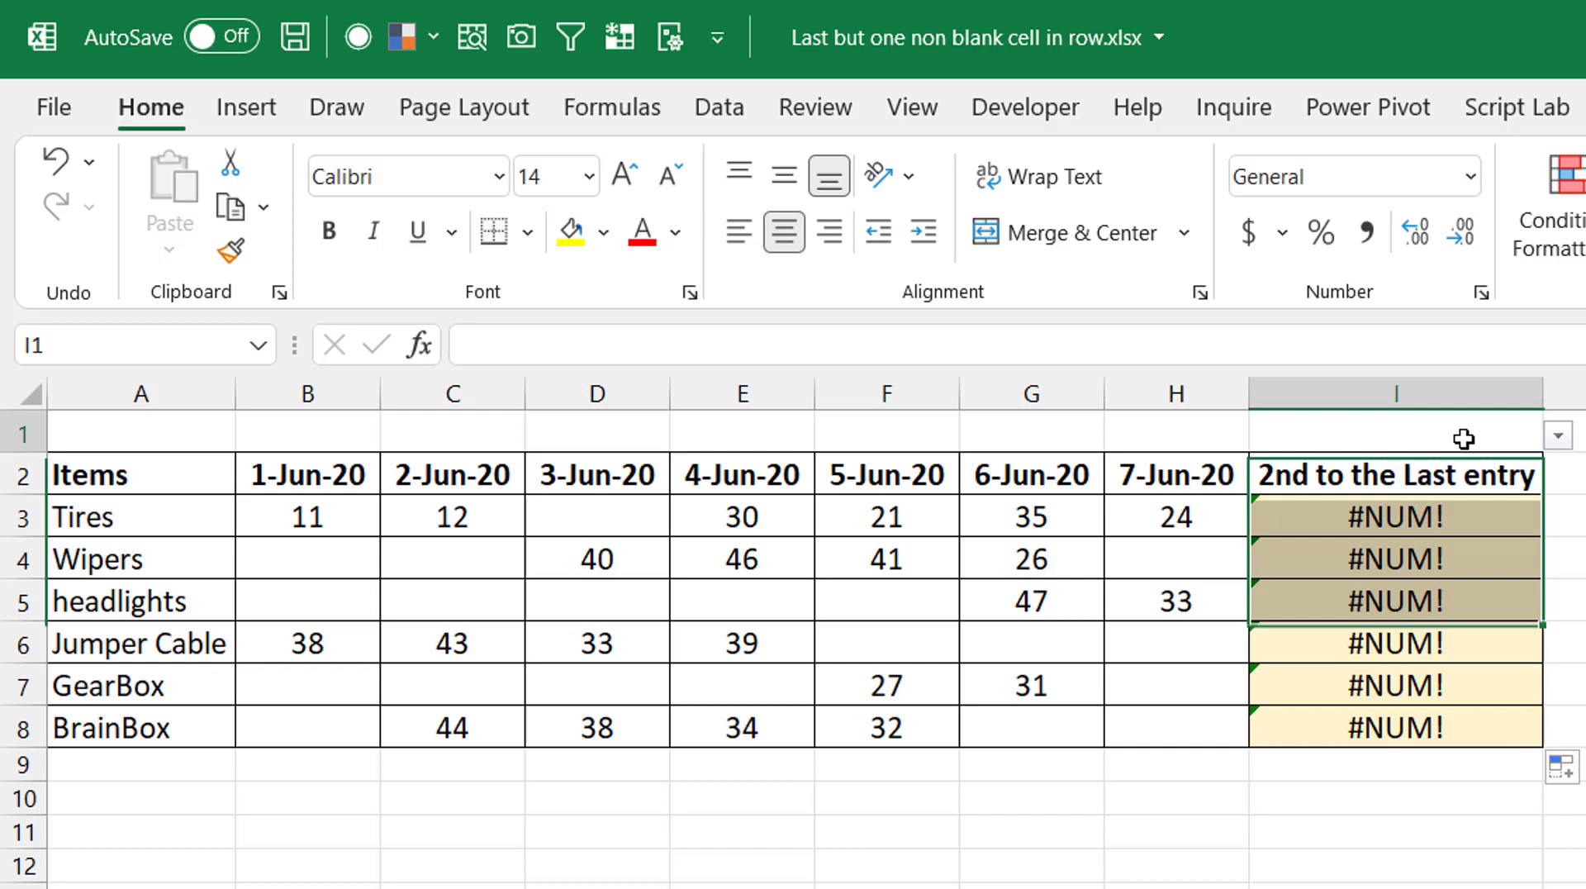
pyautogui.click(1559, 436)
pyautogui.click(1461, 514)
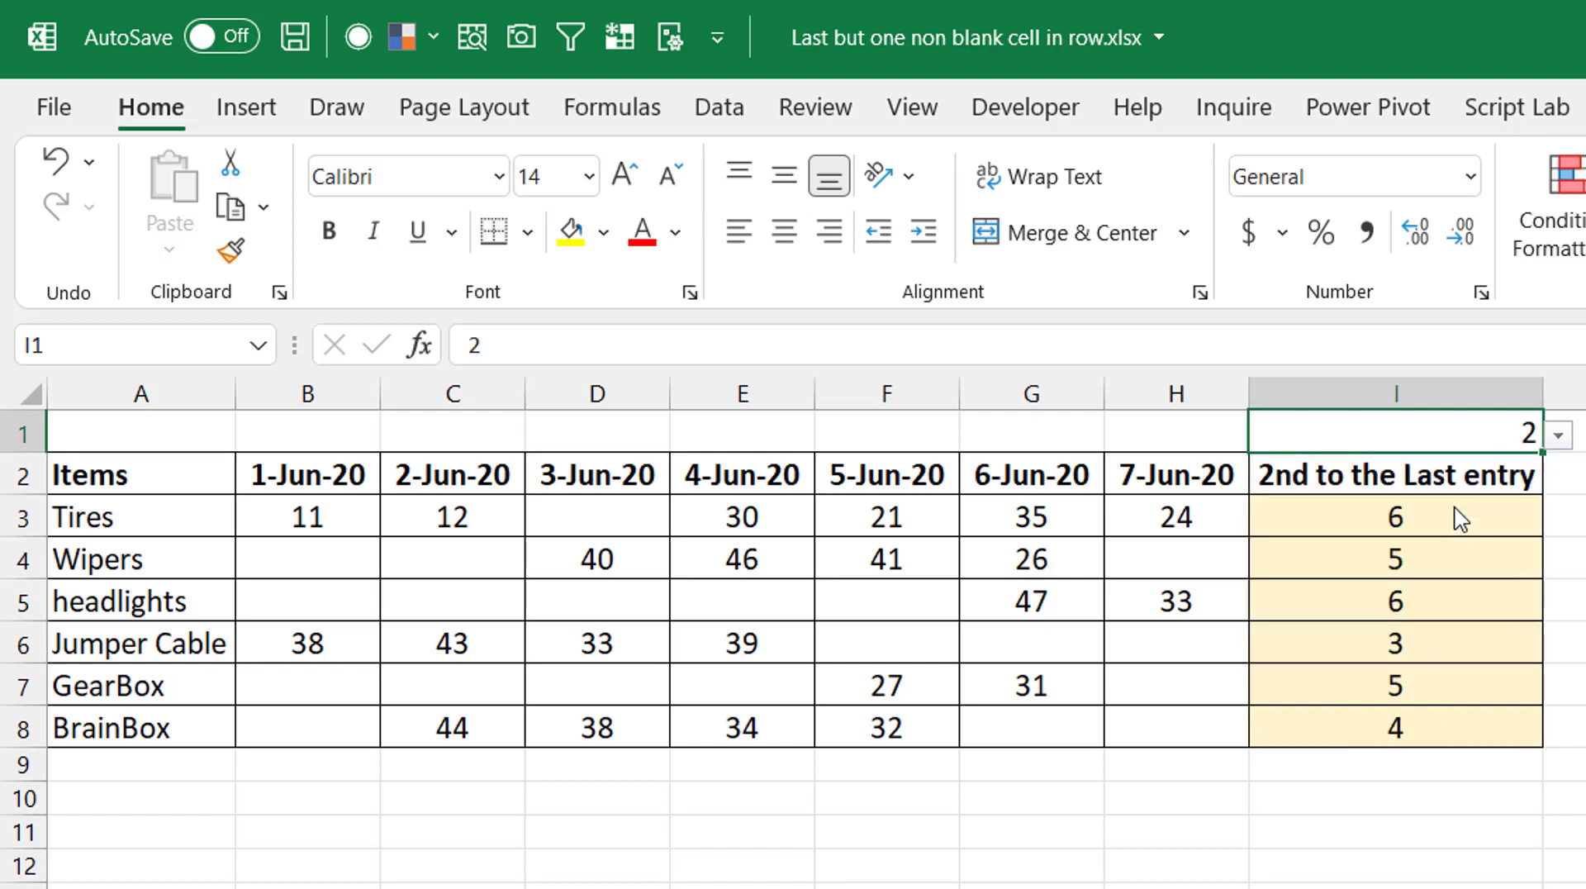
# - Wrap the LARGE formula in I3 in INDEX, using B3:H3 as the array and adding the closing parenthesis
pyautogui.click(1457, 529)
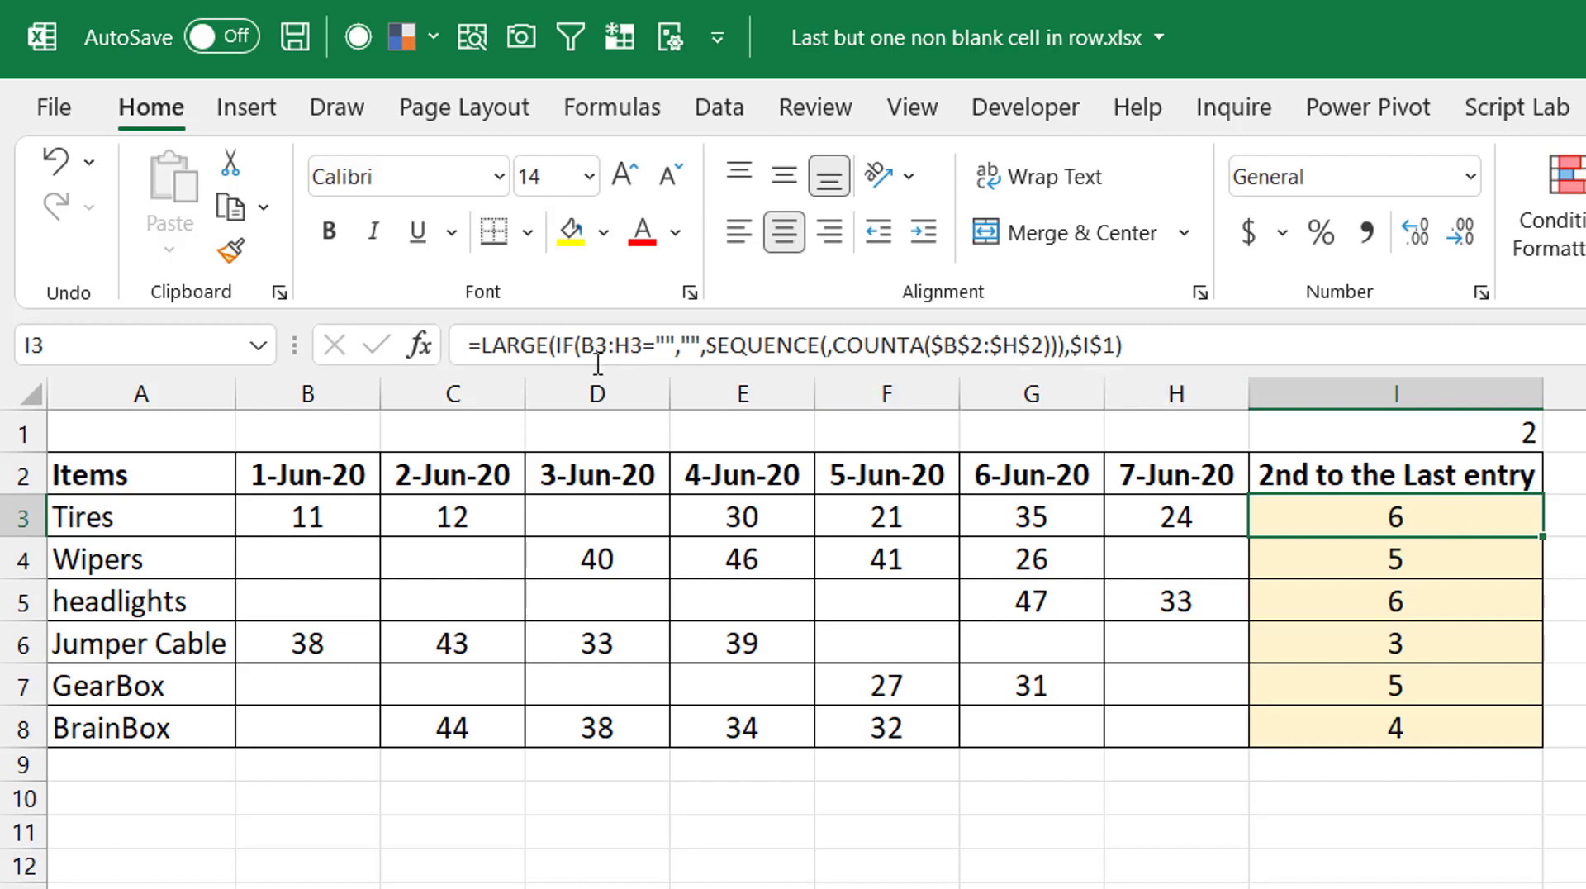
pyautogui.press('F2')
pyautogui.click(487, 345)
pyautogui.write('index')
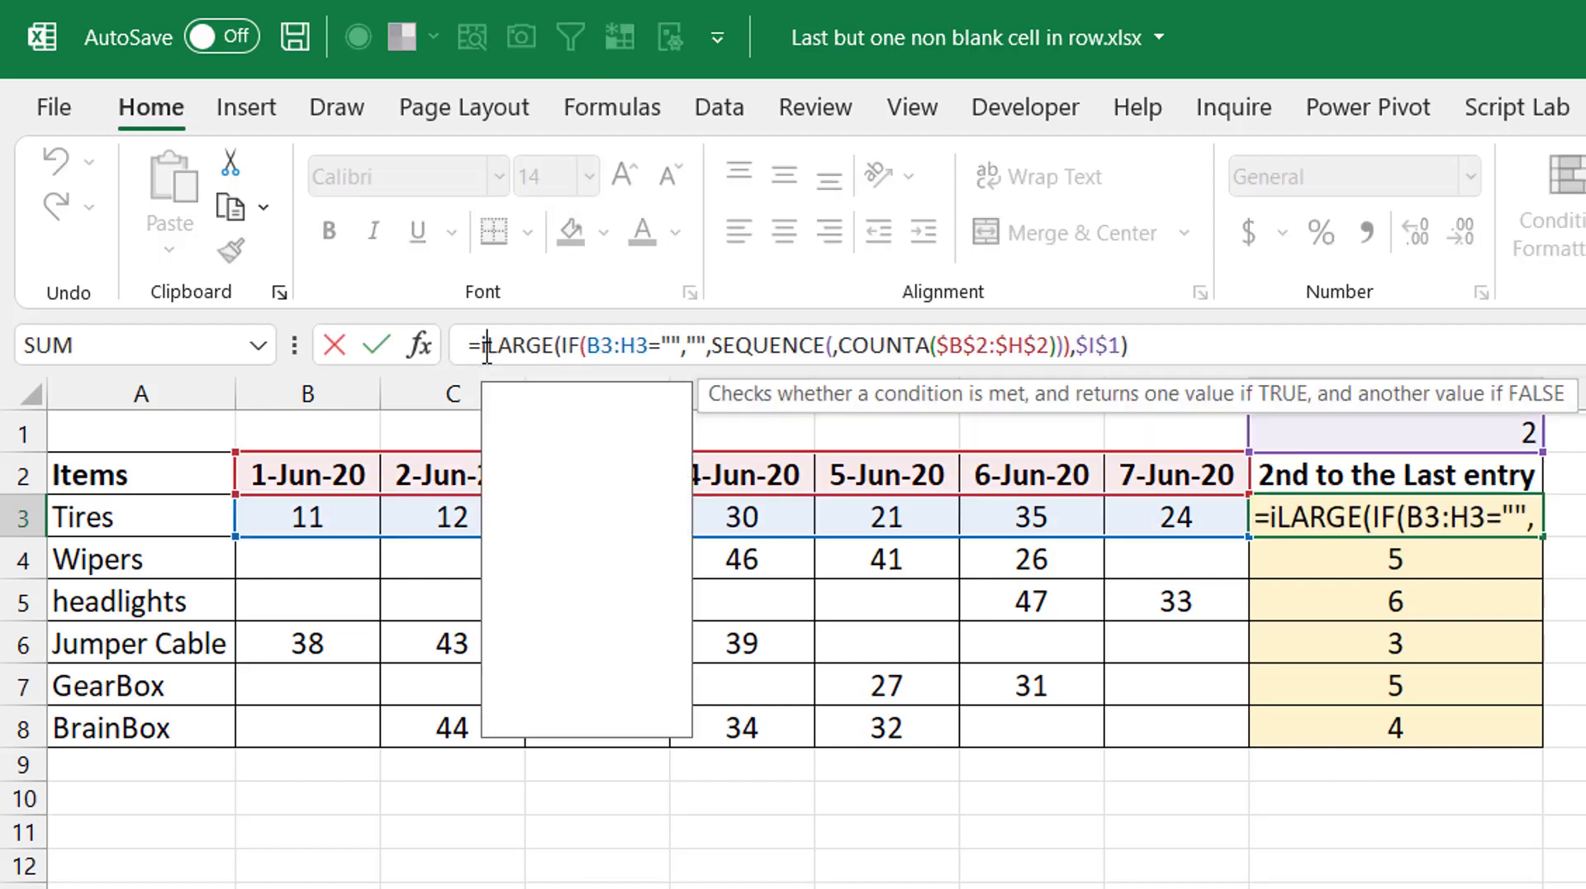
pyautogui.press('Tab')
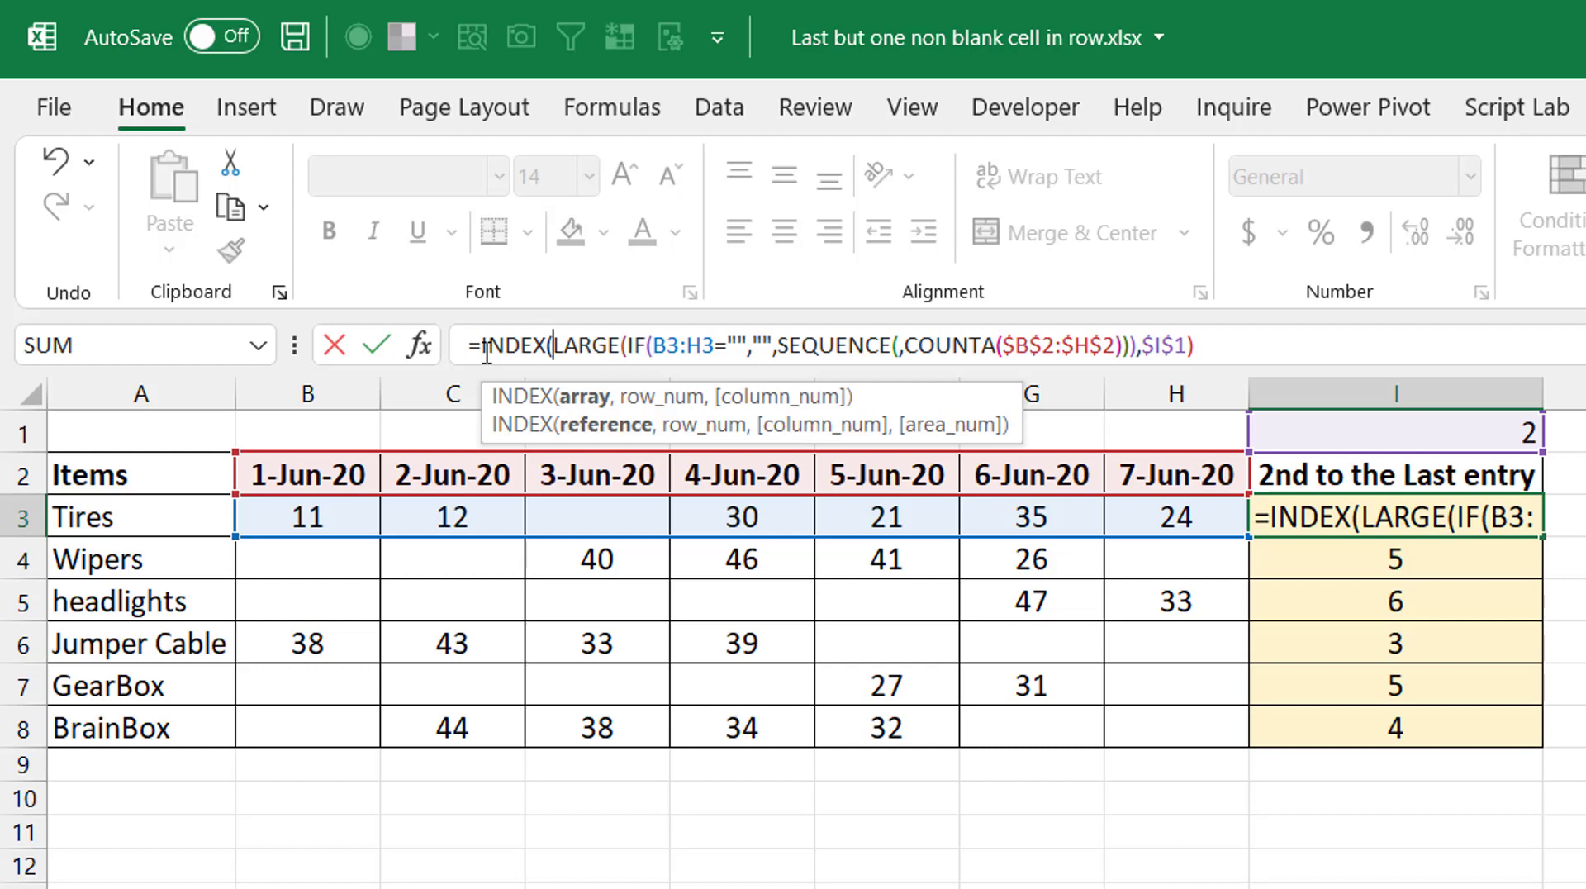
pyautogui.moveTo(338, 524); pyautogui.dragTo(1146, 520)
pyautogui.write(',')
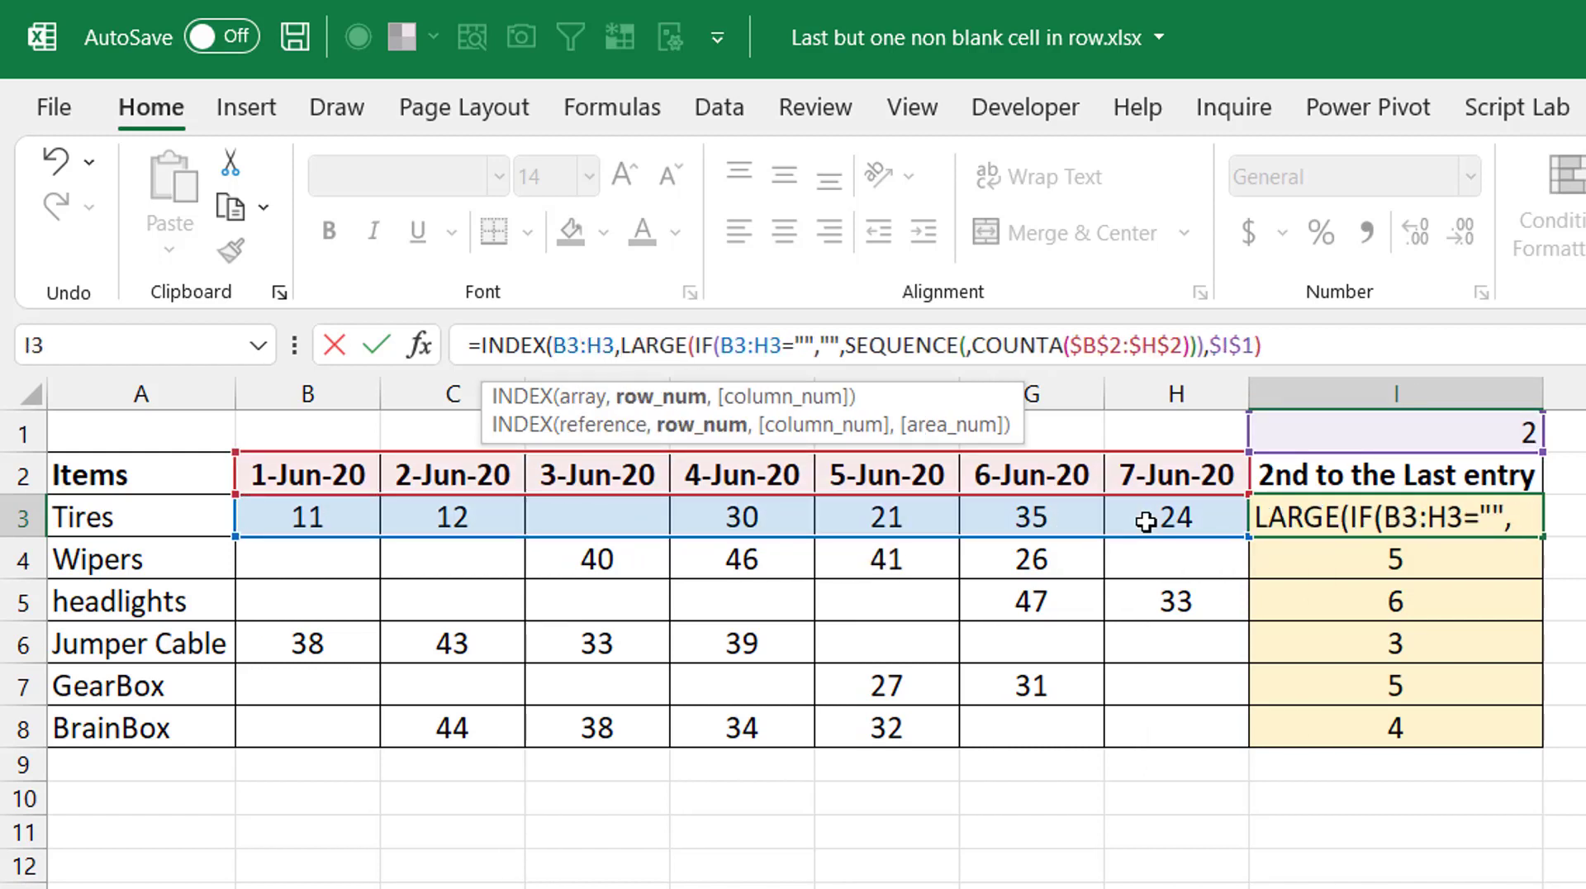
pyautogui.click(1379, 360)
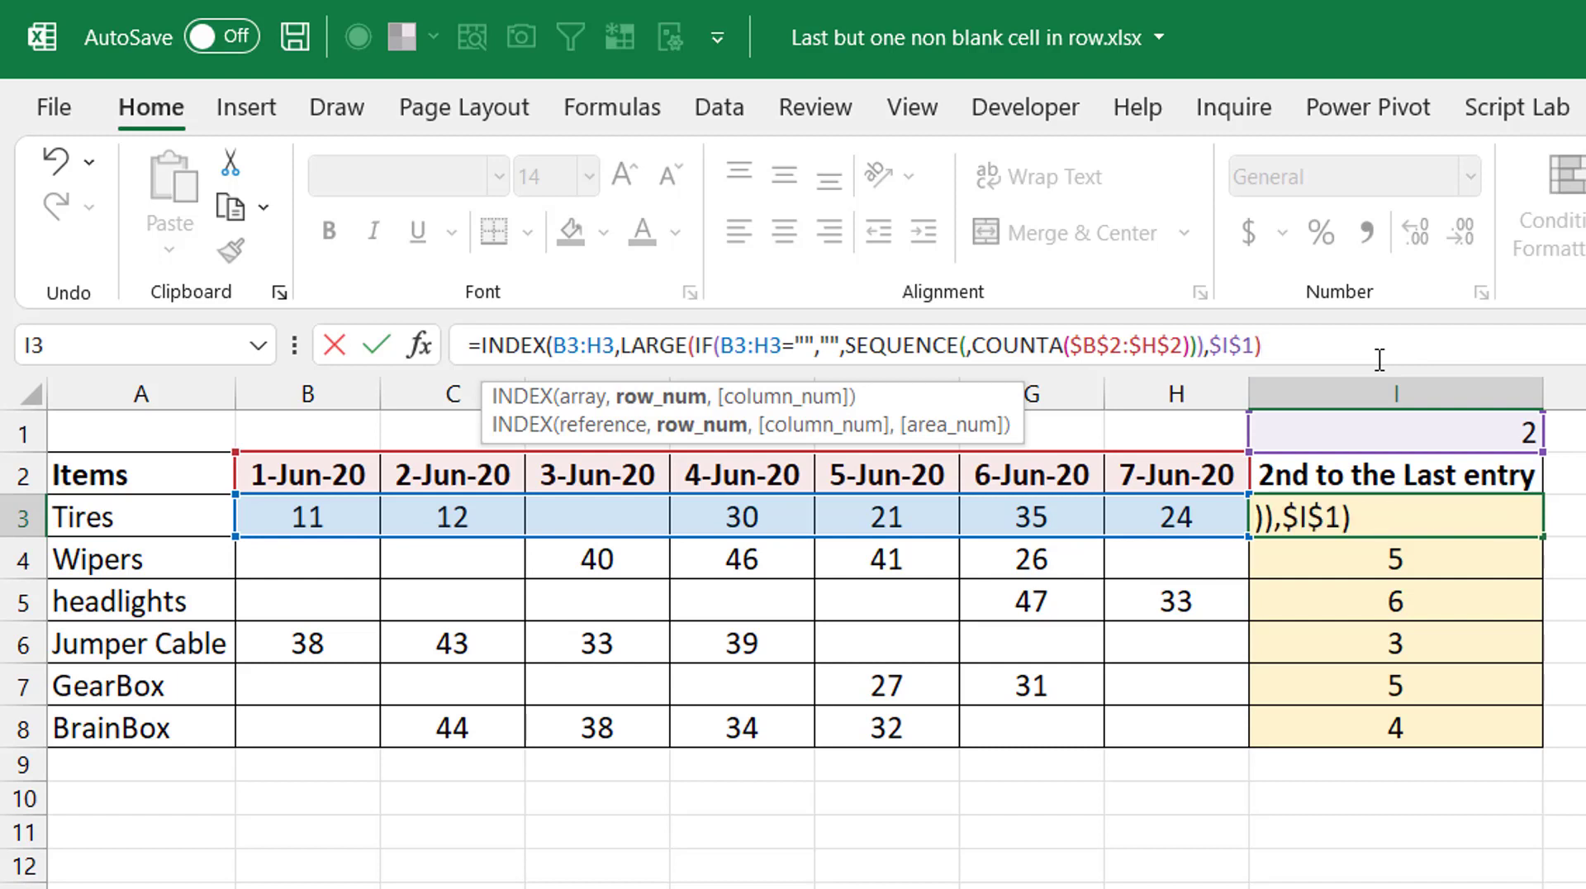
pyautogui.write(')')
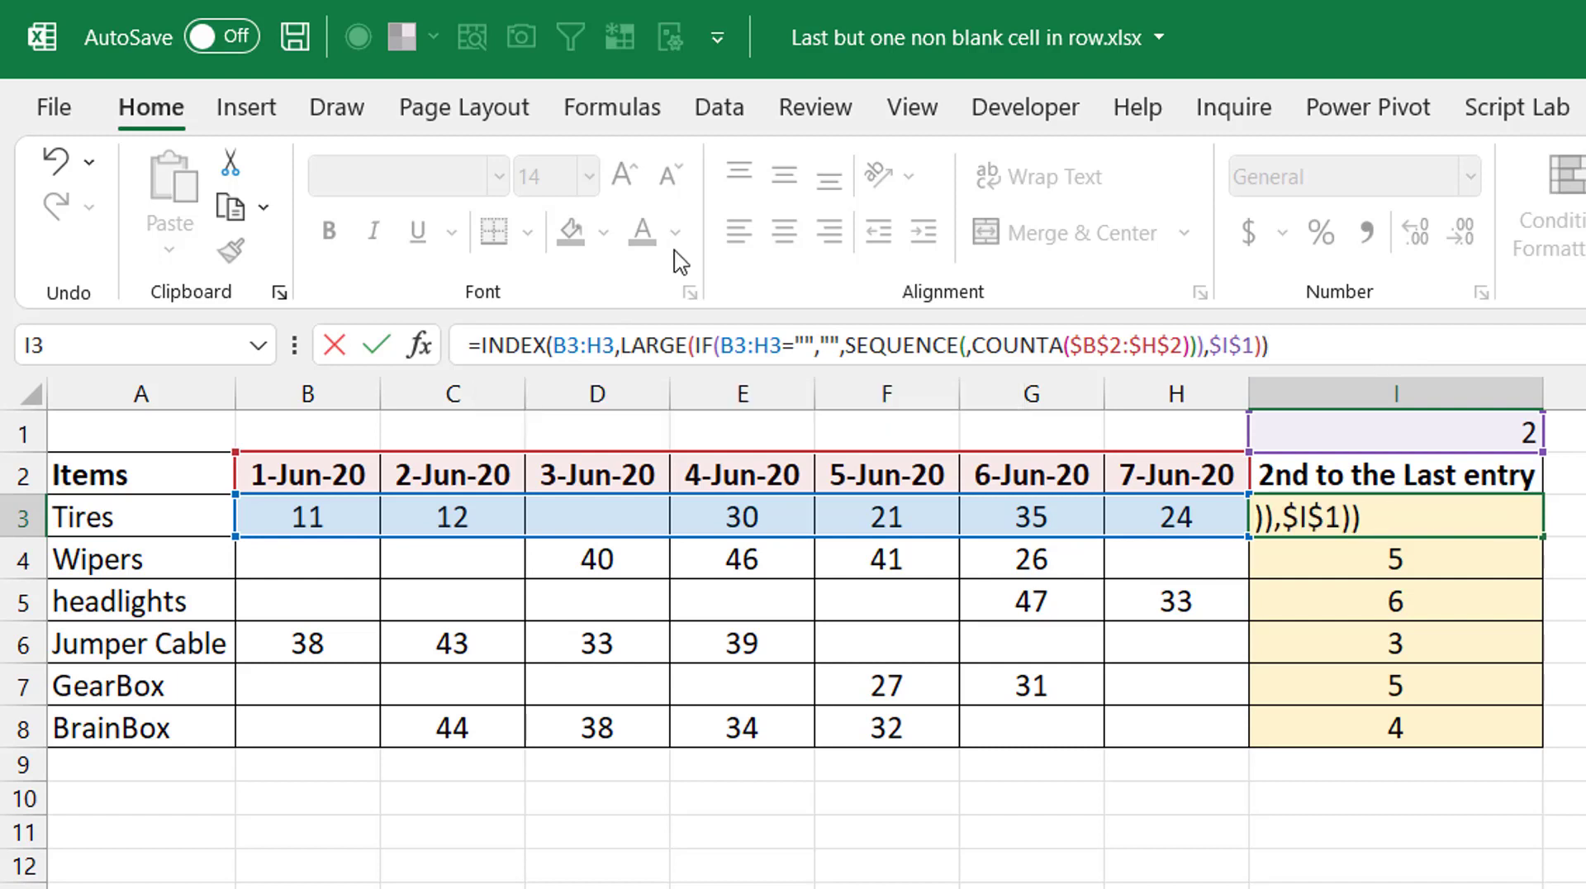
# - Insert 1 as INDEX's row_num so LARGE supplies the column number, and fill the I3 formula down to I8
pyautogui.click(622, 345)
pyautogui.write('1,')
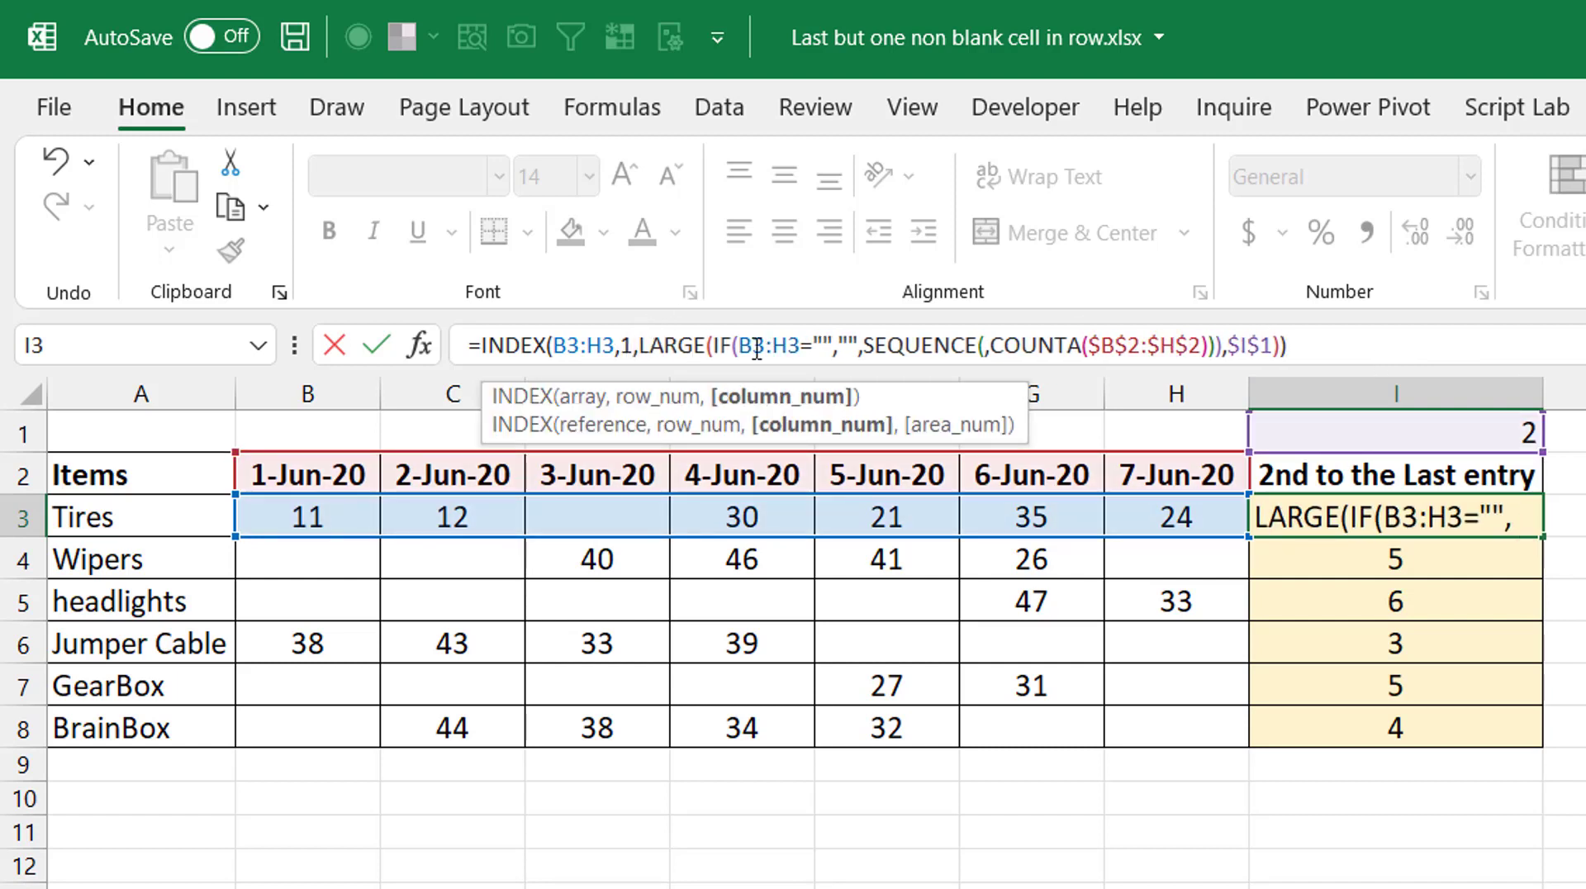
pyautogui.click(1347, 335)
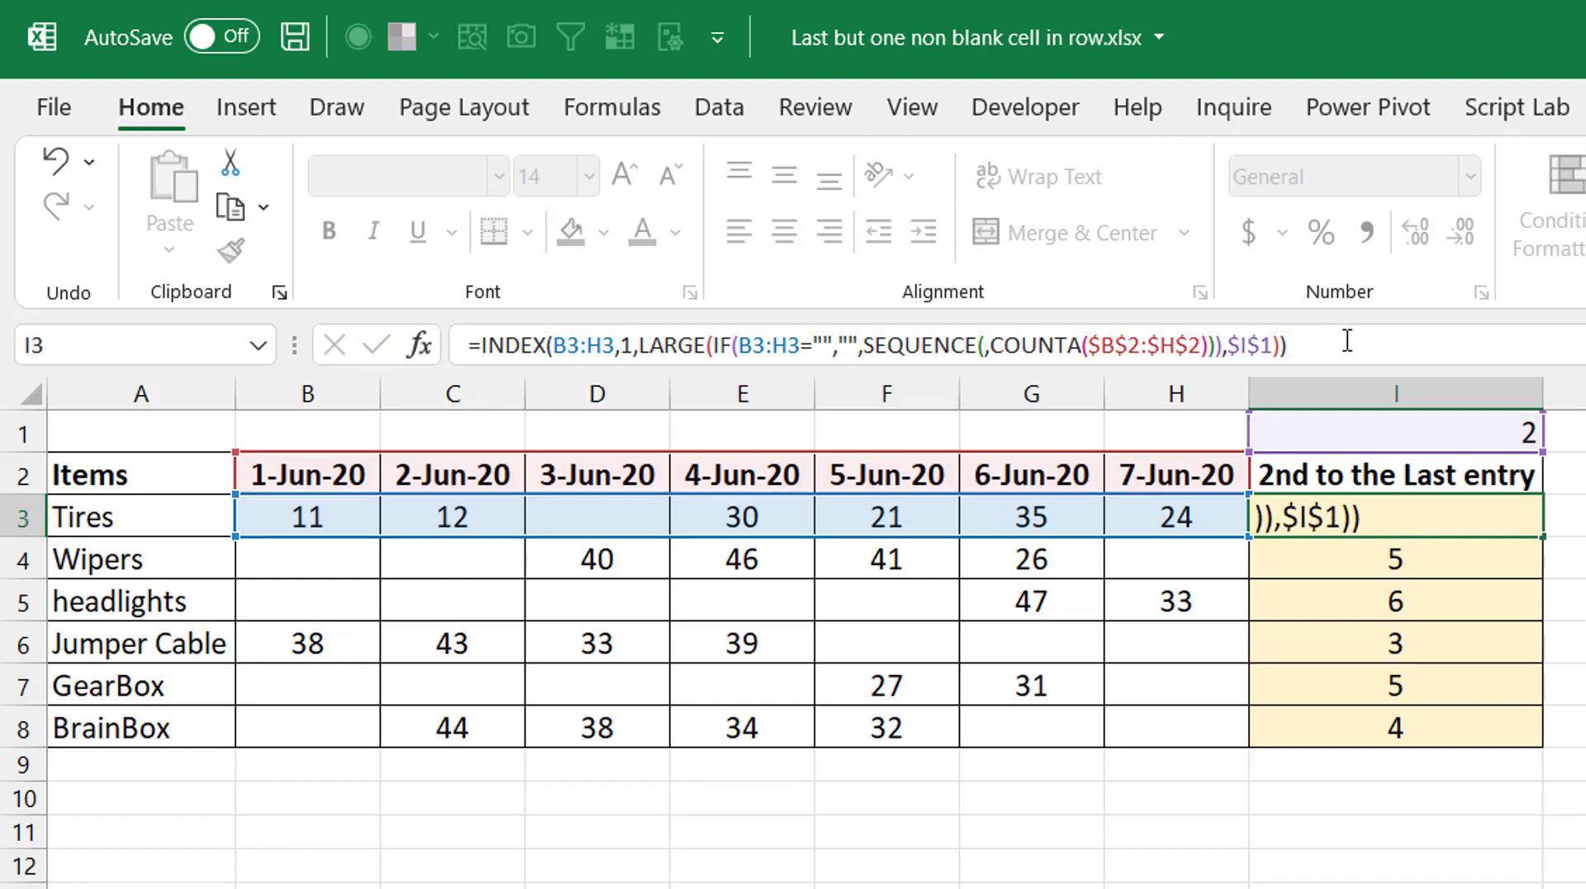
pyautogui.hotkey('ctrl', 'Return')
pyautogui.doubleClick(1544, 537)
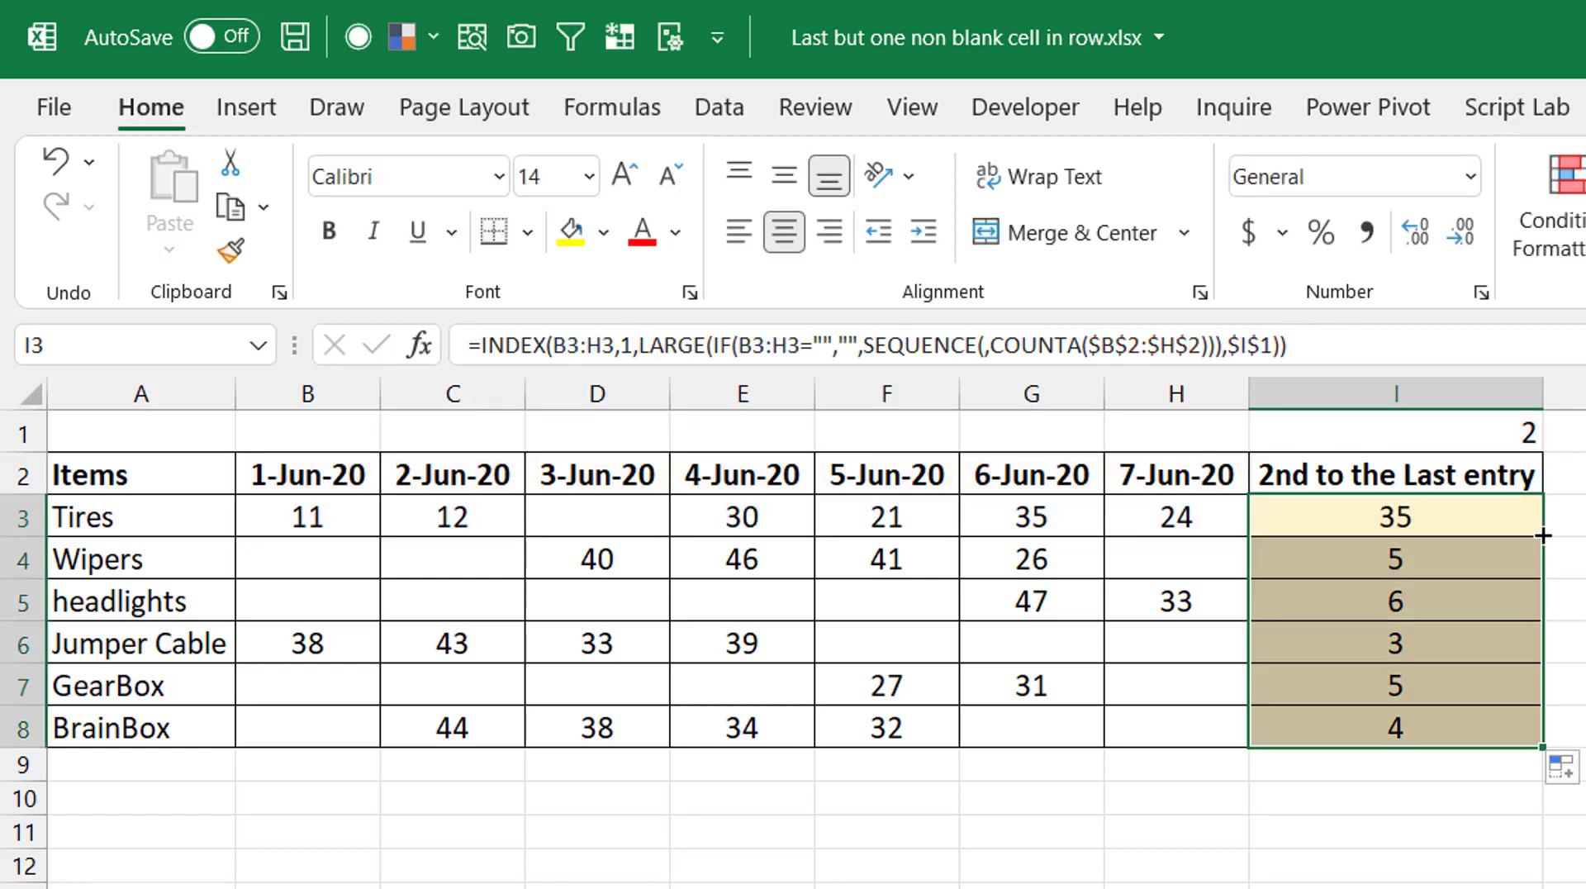
pyautogui.click(1504, 513)
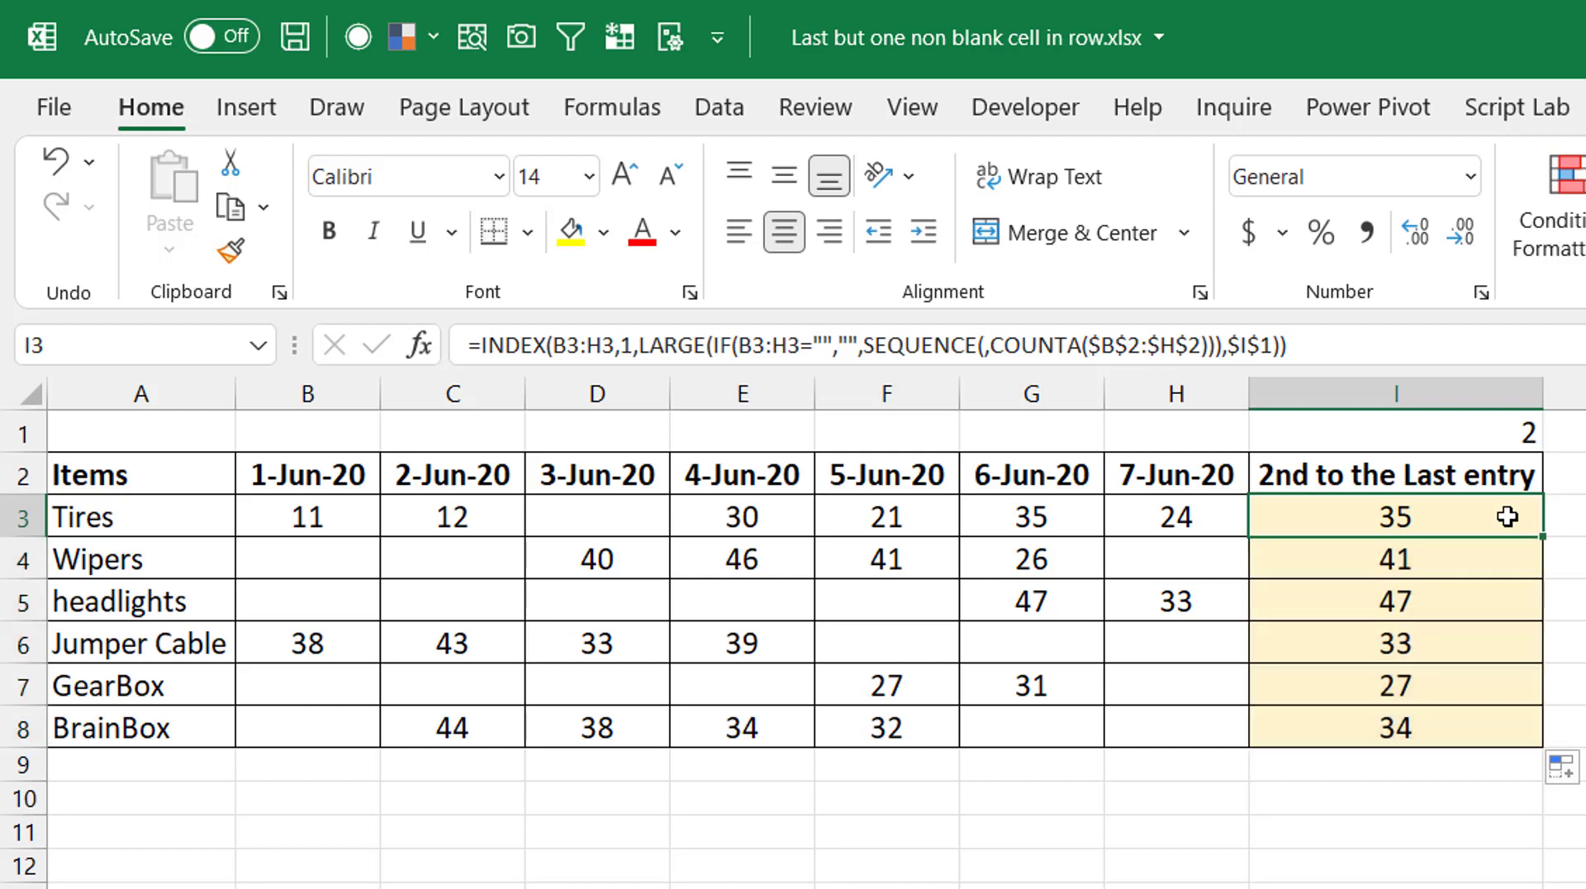
# - Set the position in I1 to 3 and inspect the headlights and GearBox results in I5 and I7
pyautogui.click(1472, 439)
pyautogui.click(1558, 436)
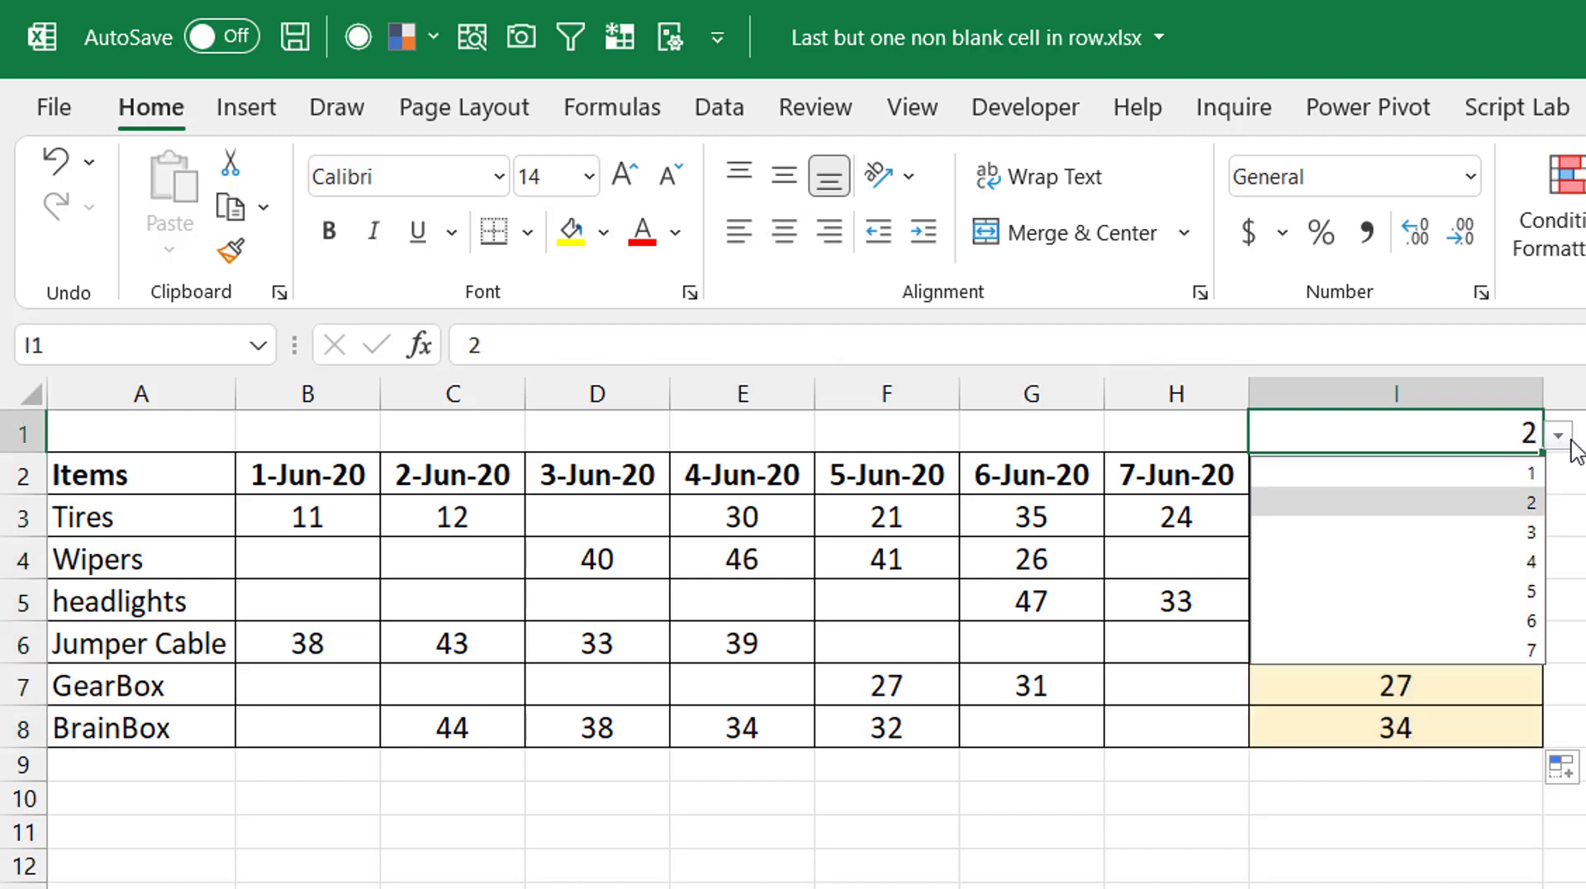
pyautogui.click(1514, 536)
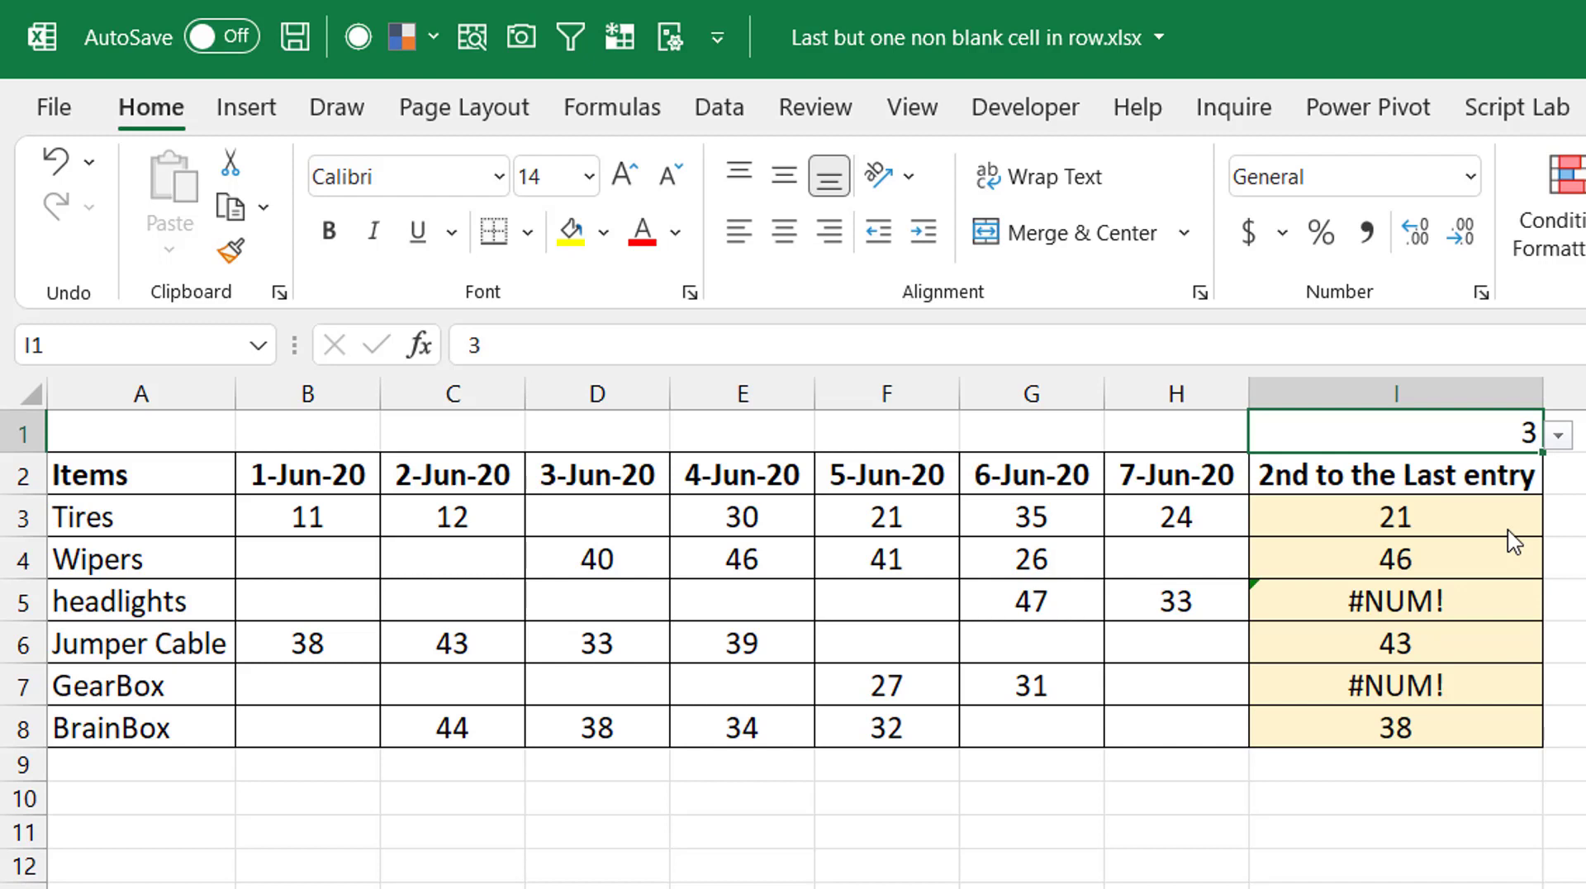
pyautogui.click(1461, 613)
pyautogui.click(1458, 684)
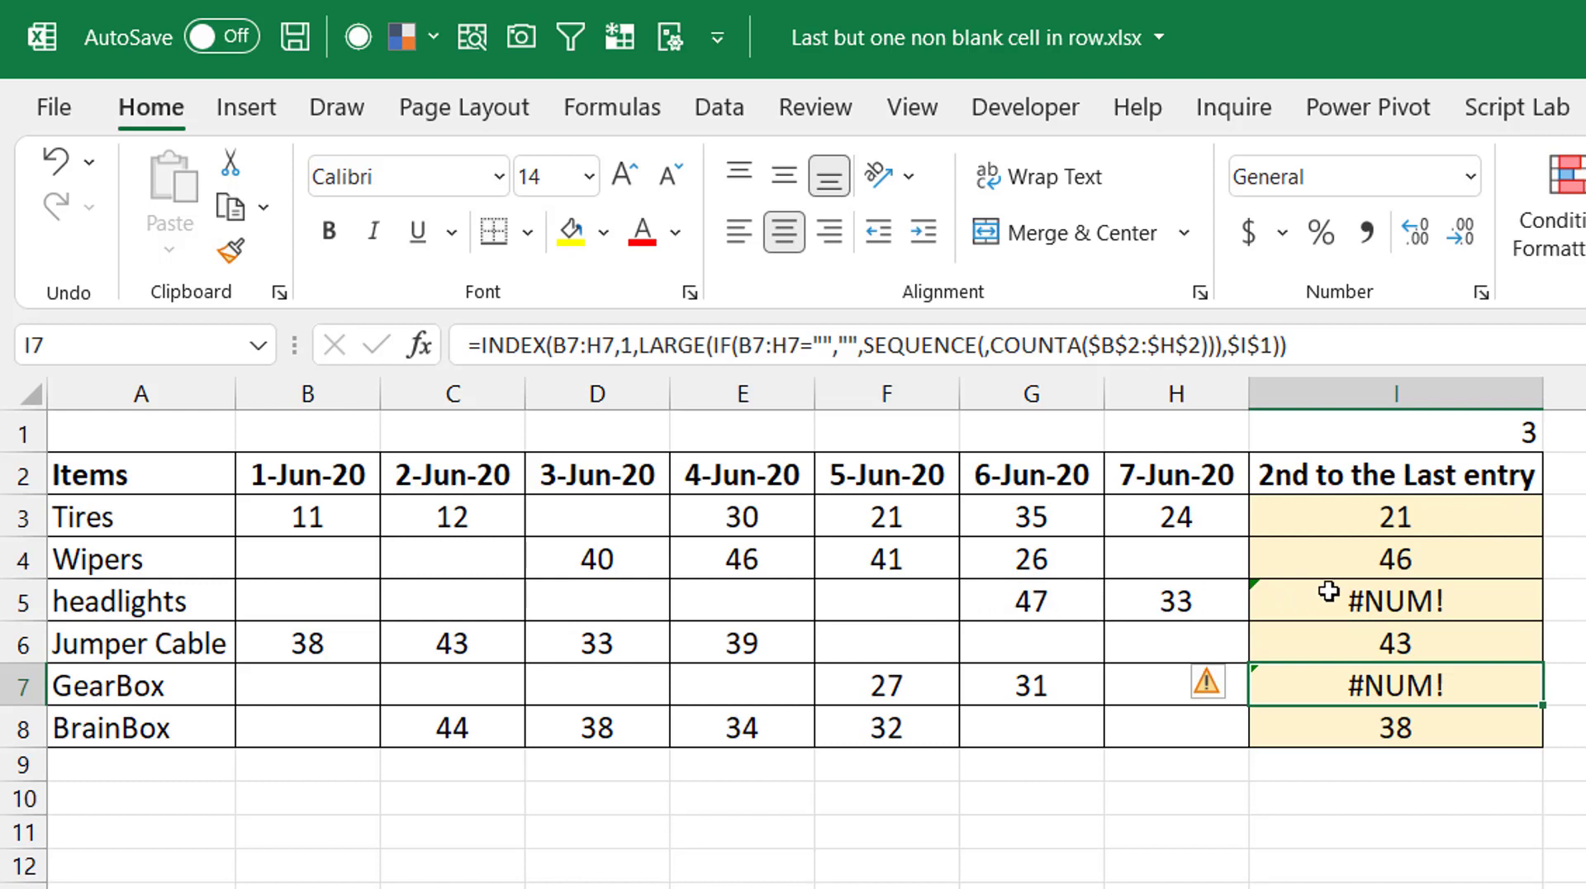
# - Wrap the I3 formula in IFERROR with "" as value_if_error and fill it down to I8
pyautogui.click(1349, 521)
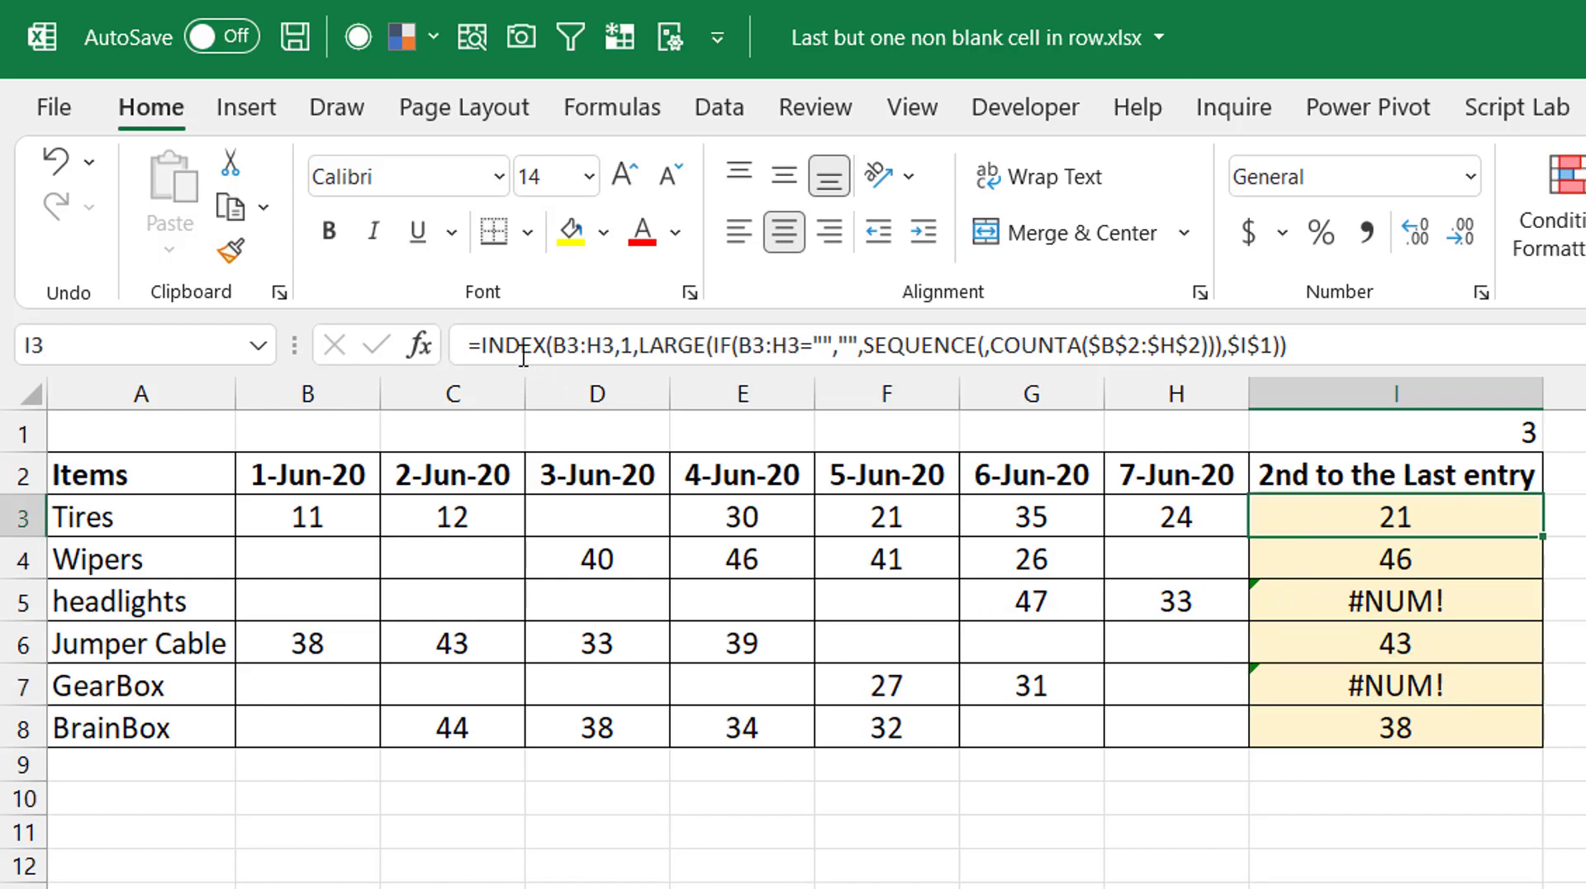
pyautogui.click(483, 344)
pyautogui.write('ifer')
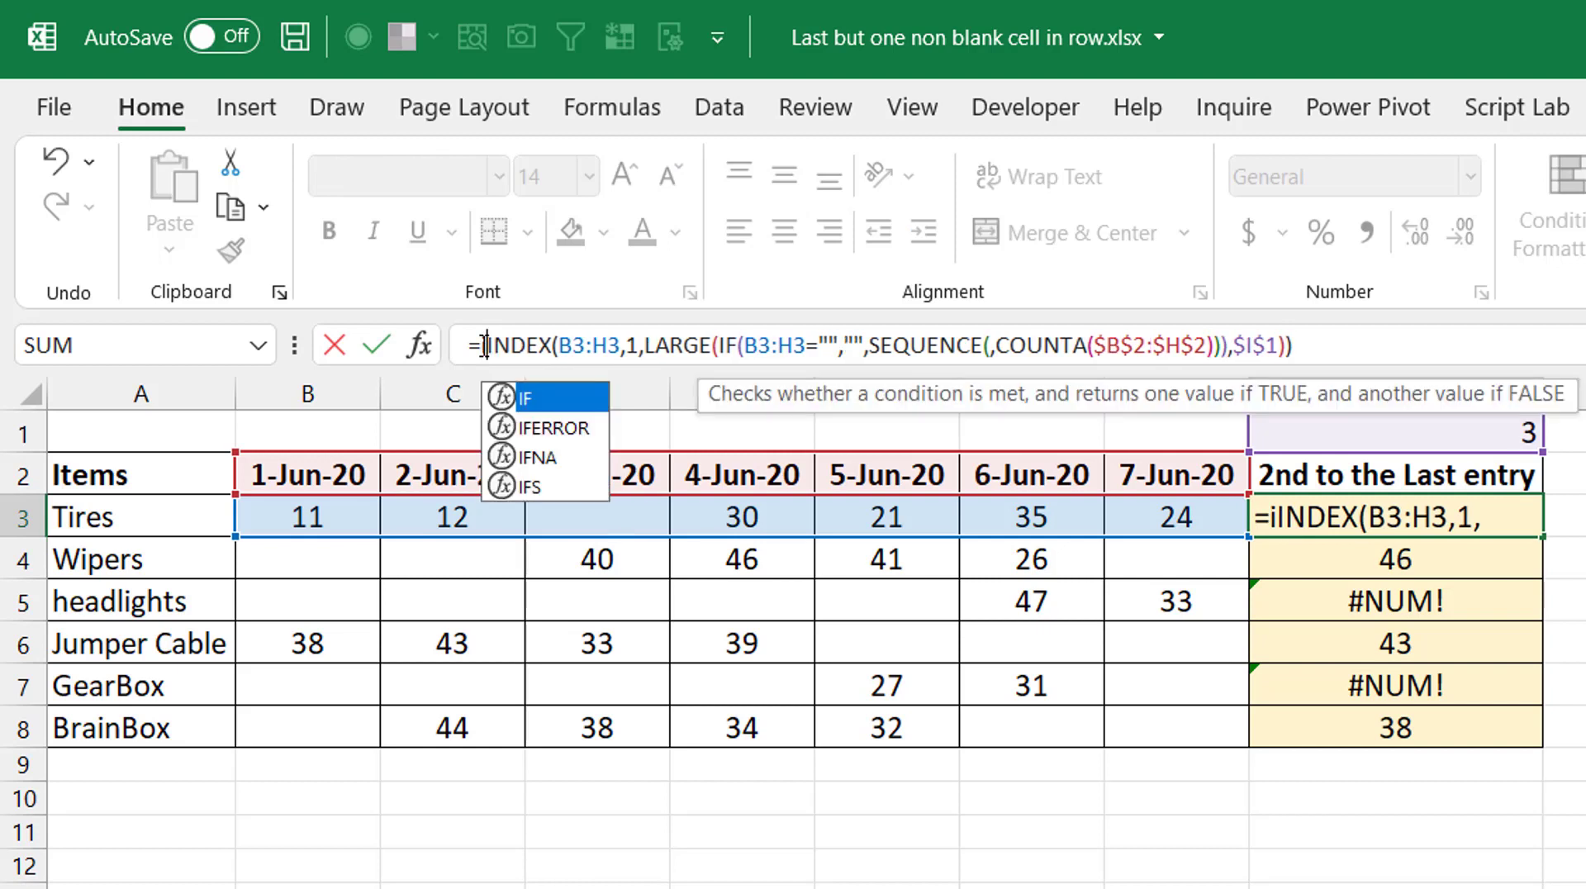
pyautogui.press('Tab')
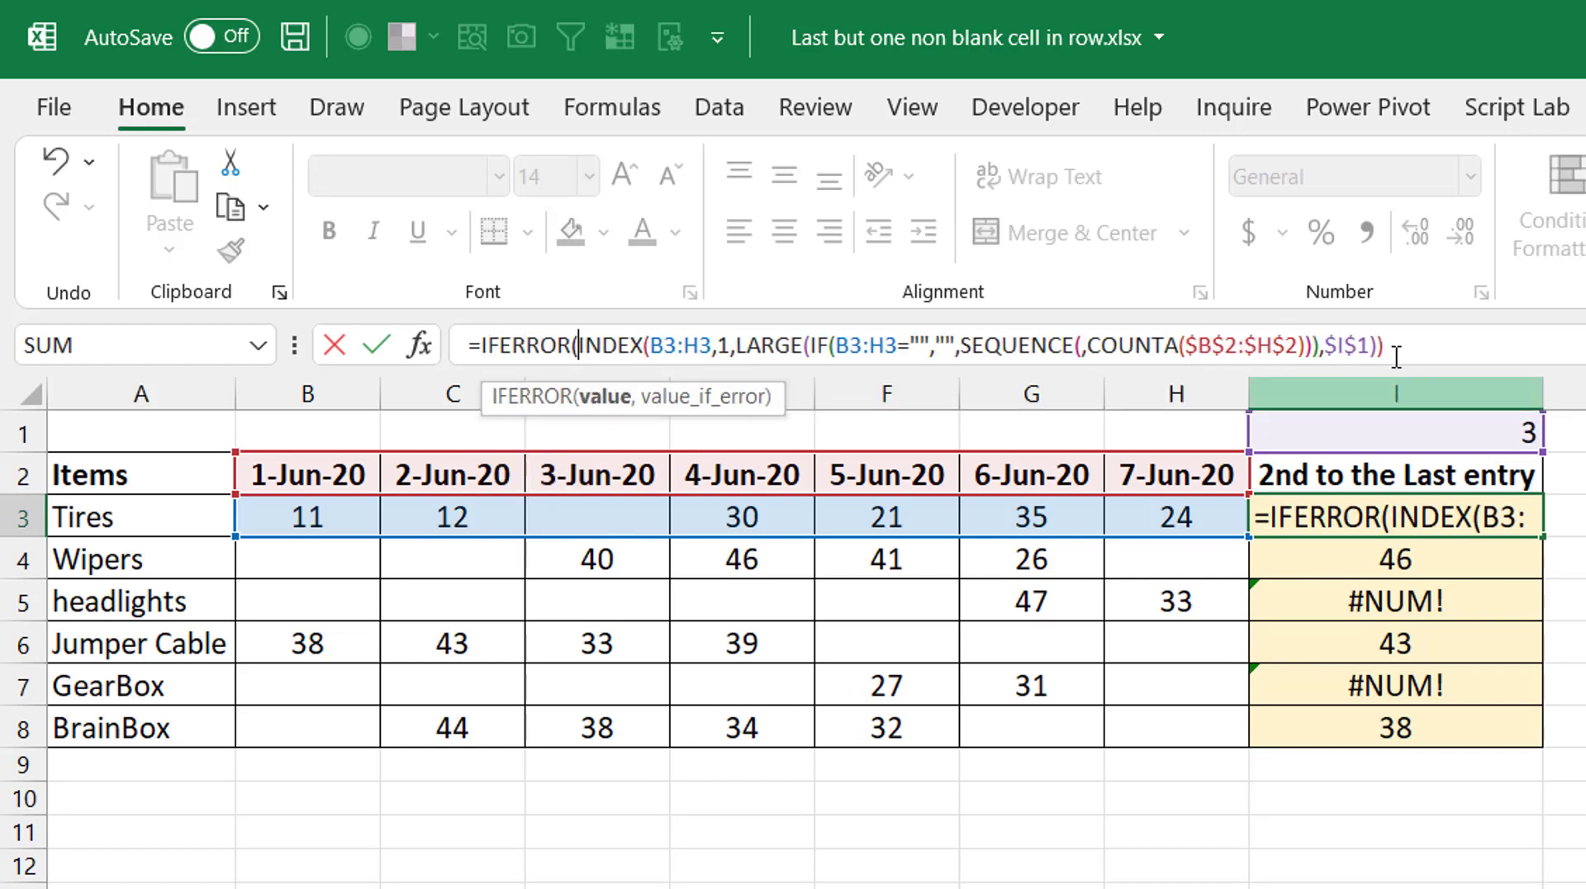
pyautogui.click(1404, 347)
pyautogui.write(',"")')
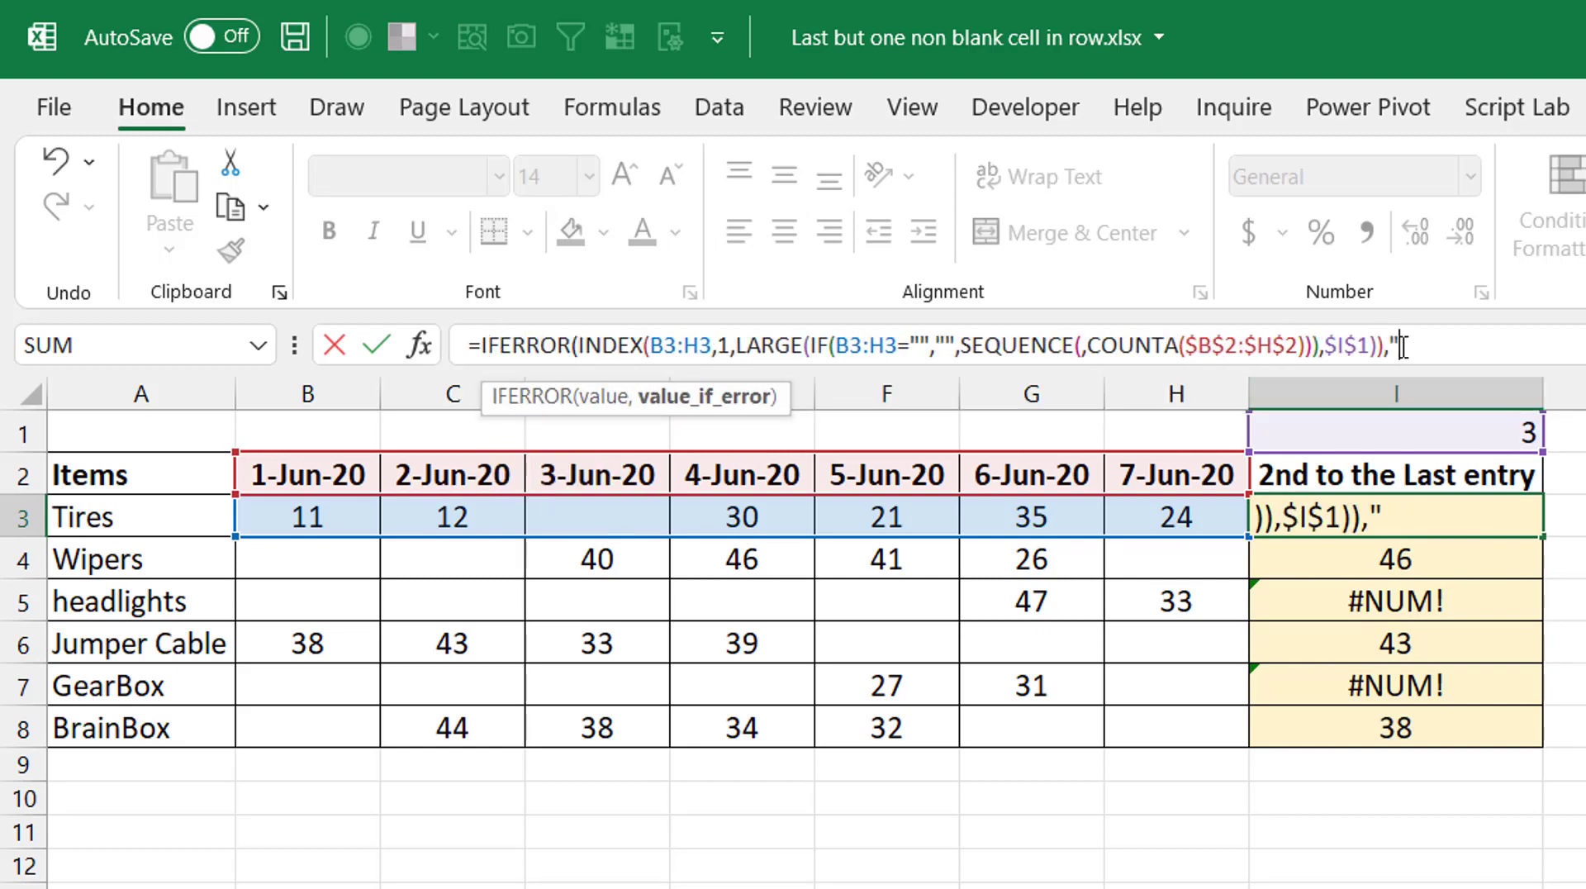
pyautogui.press('Return')
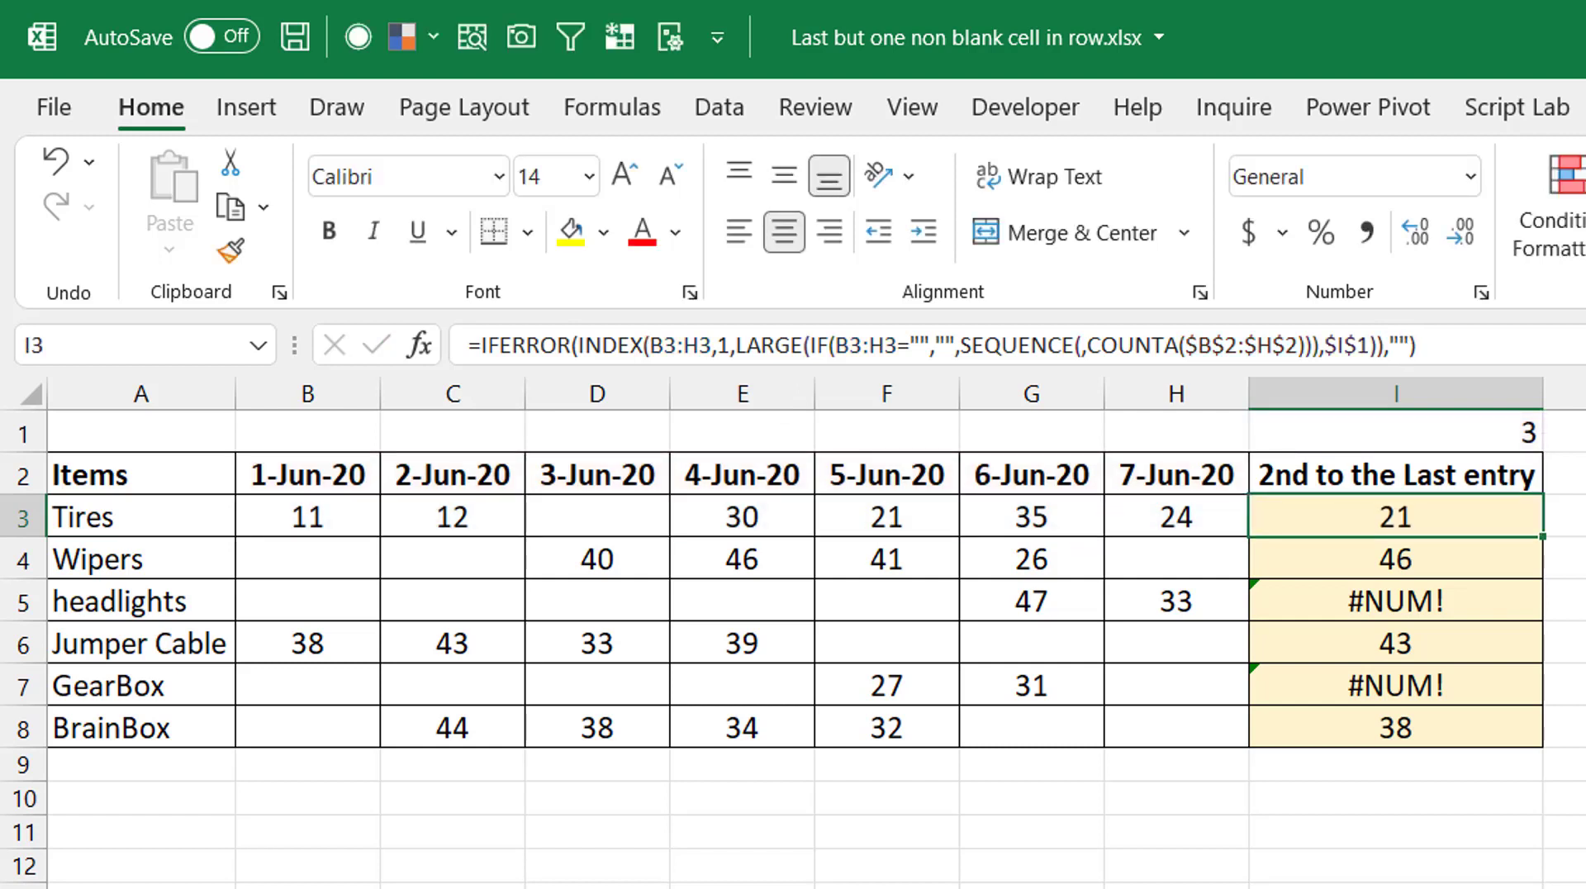
pyautogui.doubleClick(1545, 536)
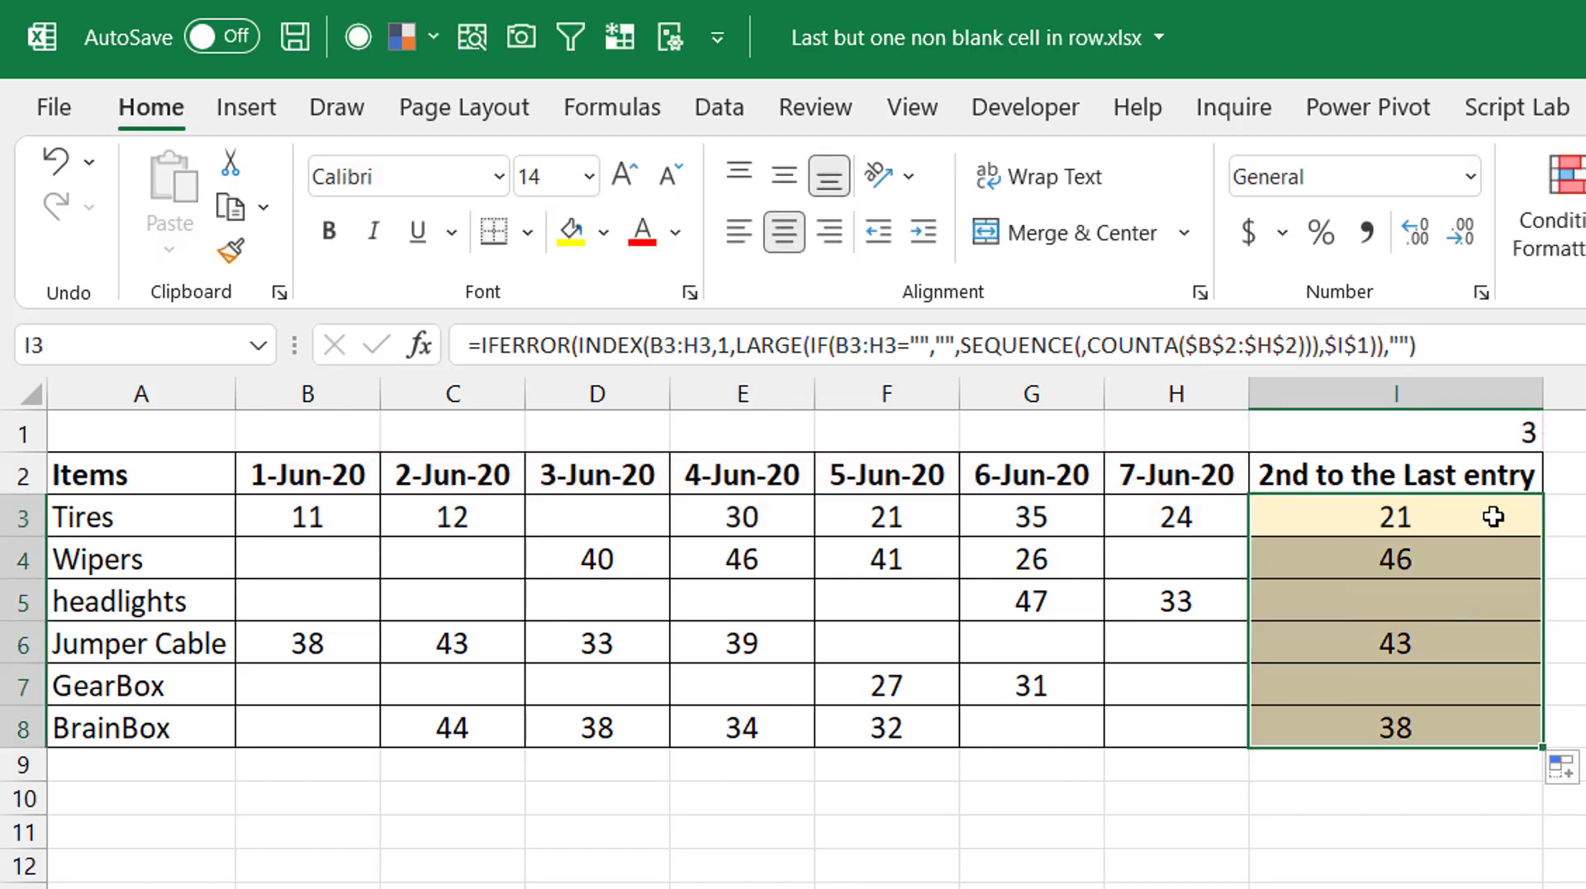
pyautogui.click(1453, 515)
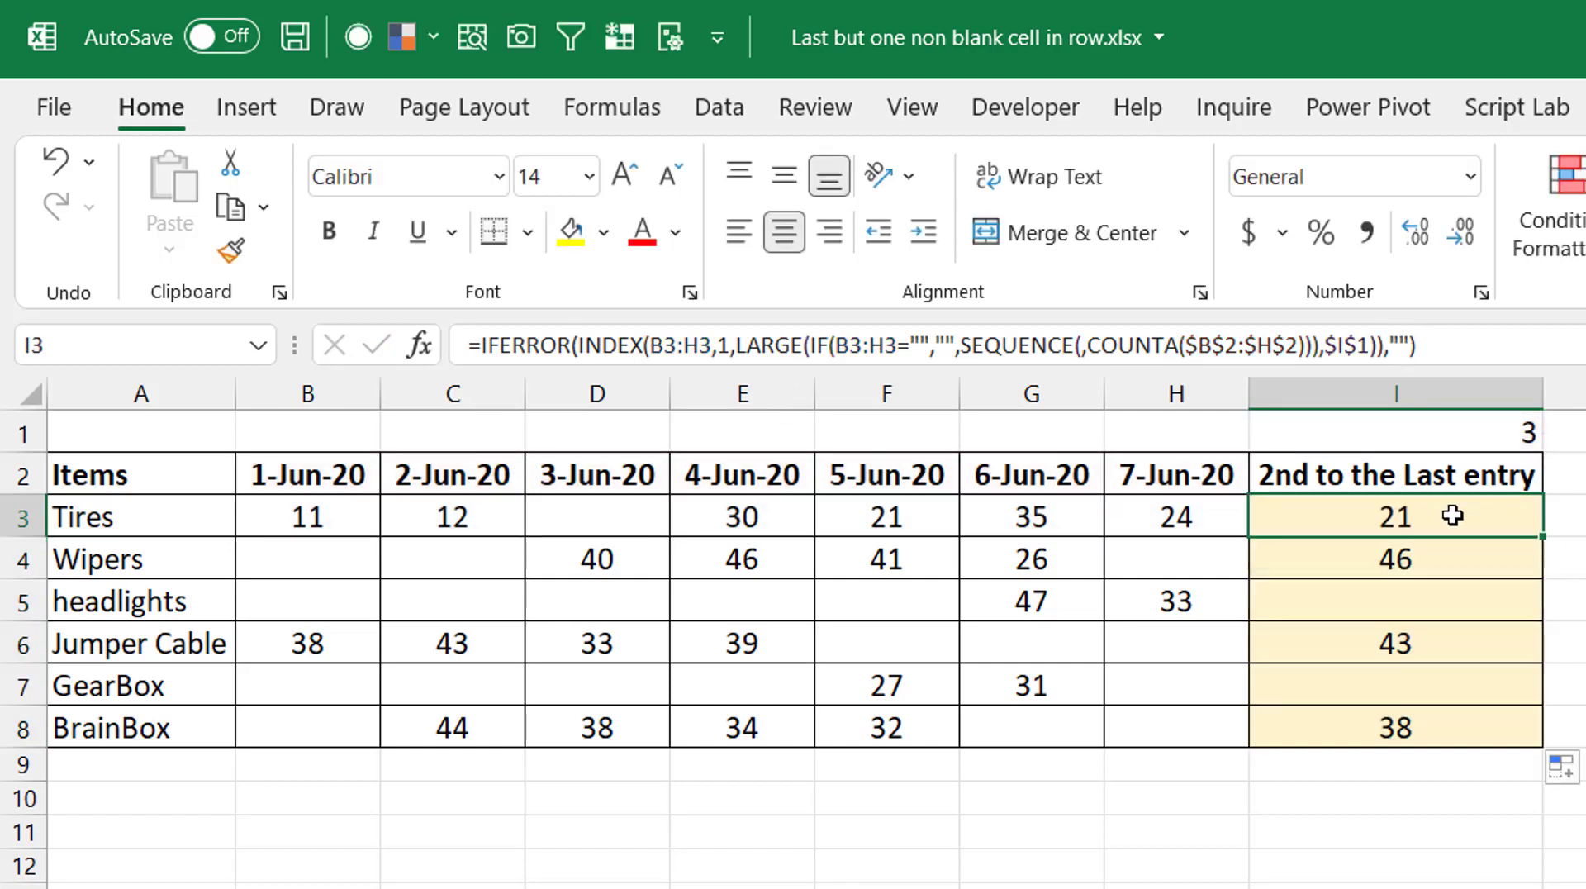
# - Check the column I results against the third-to-last non-blank entry in each item row
pyautogui.click(911, 517)
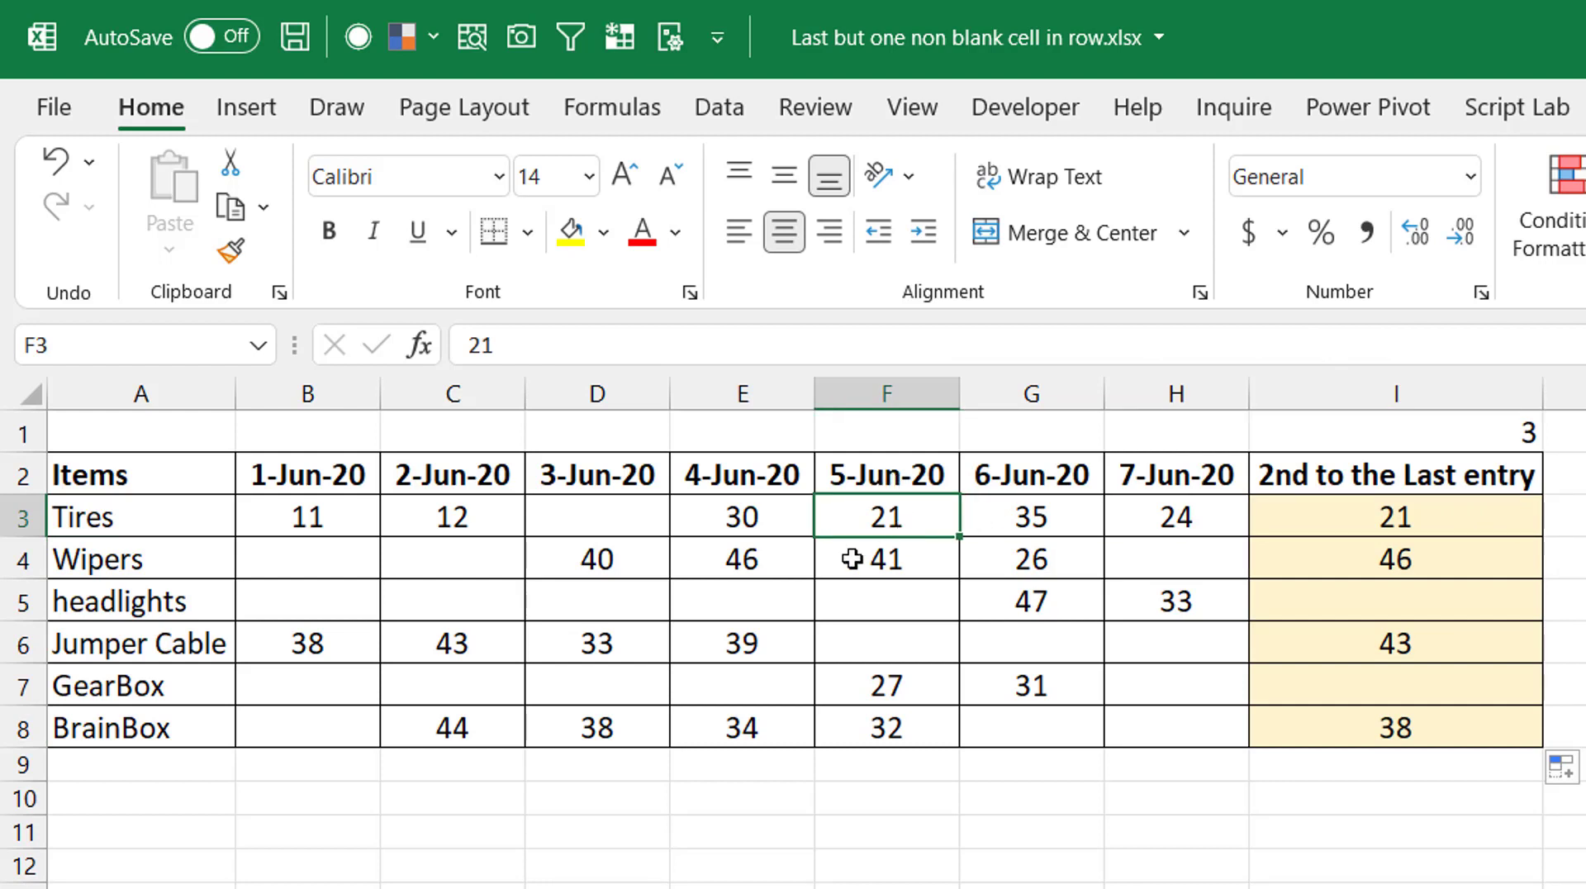
pyautogui.click(742, 560)
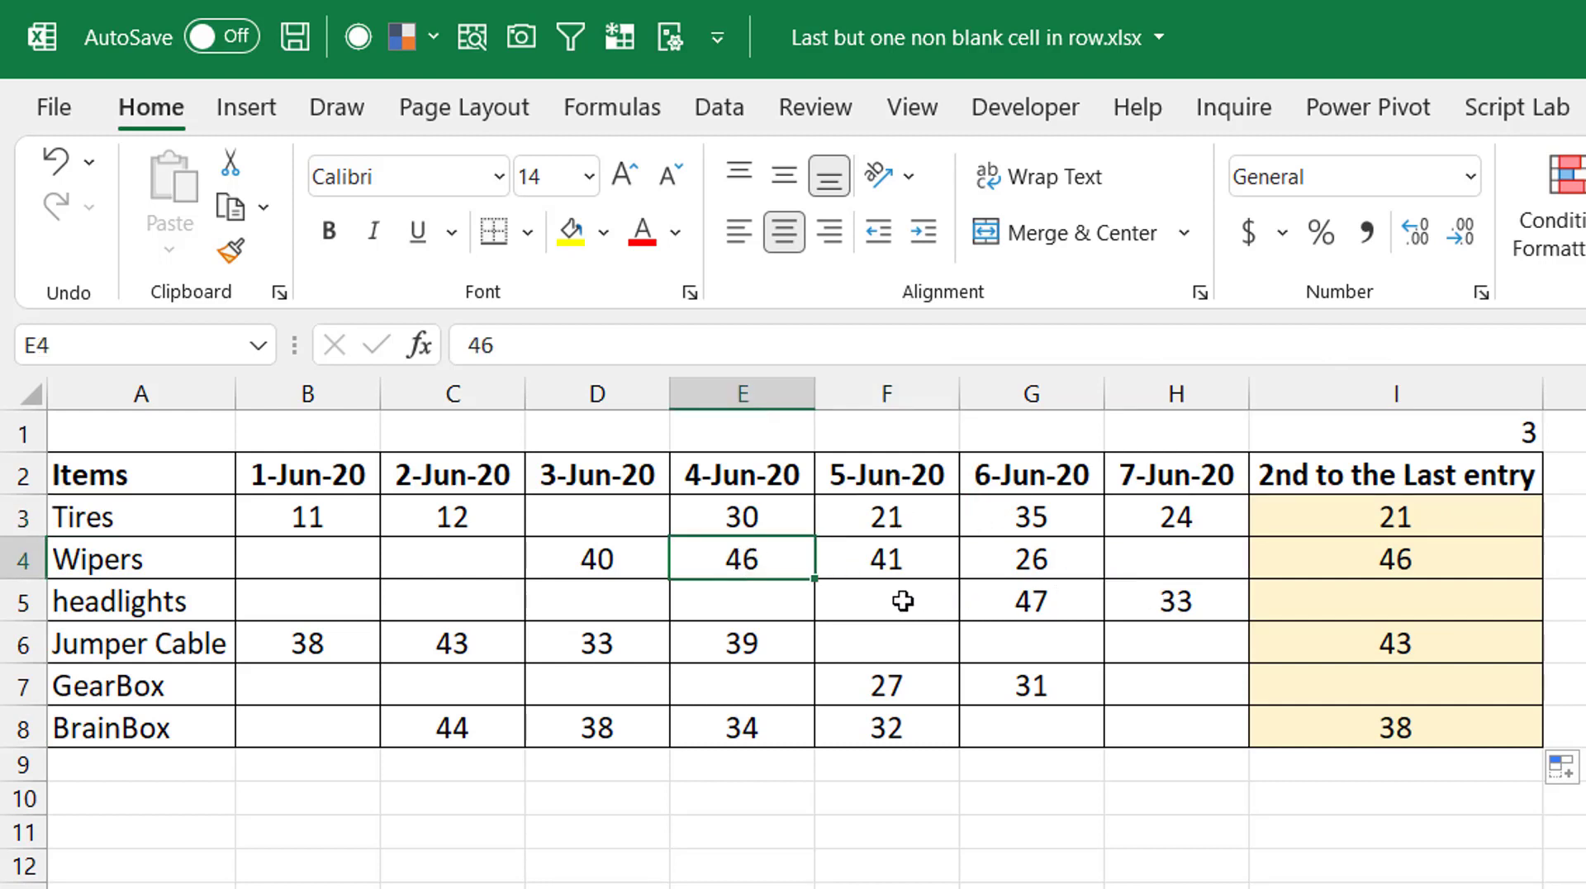
pyautogui.click(859, 608)
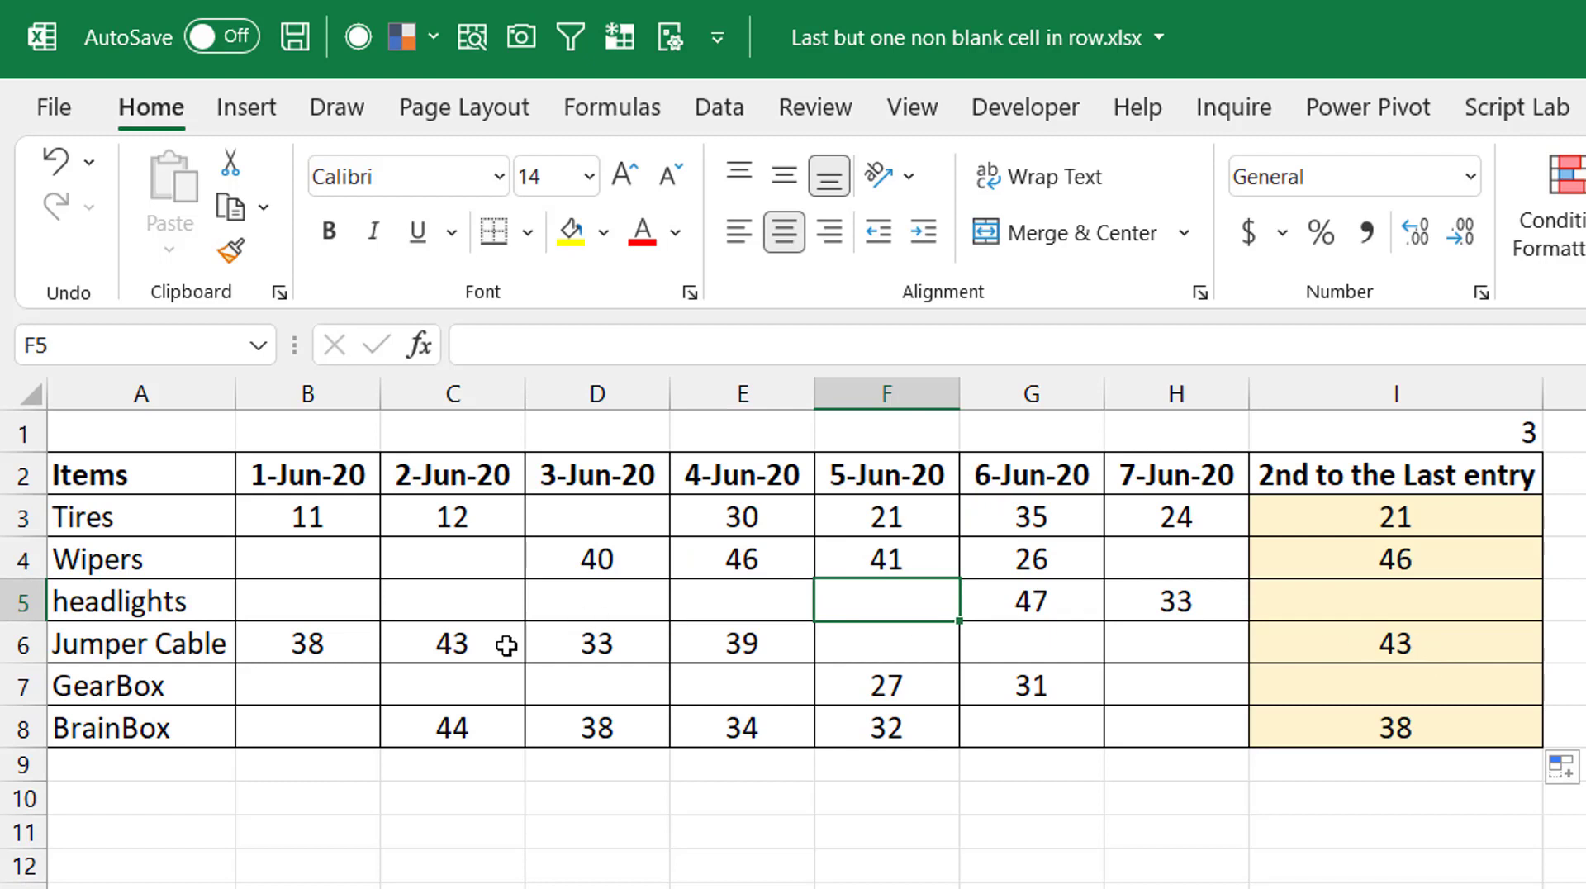
pyautogui.click(433, 645)
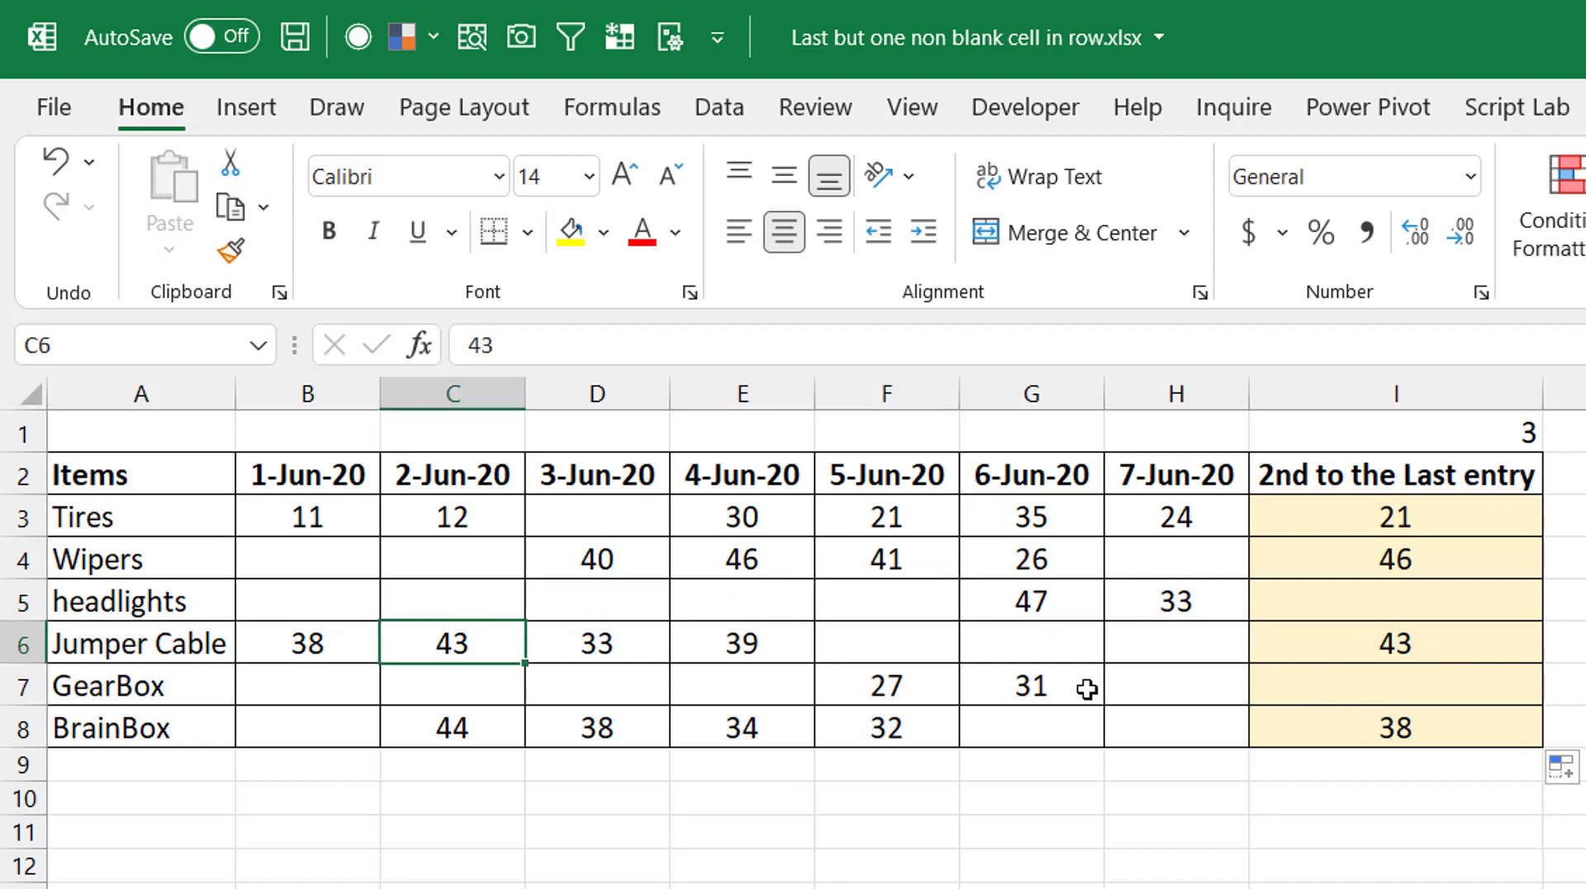
pyautogui.click(586, 733)
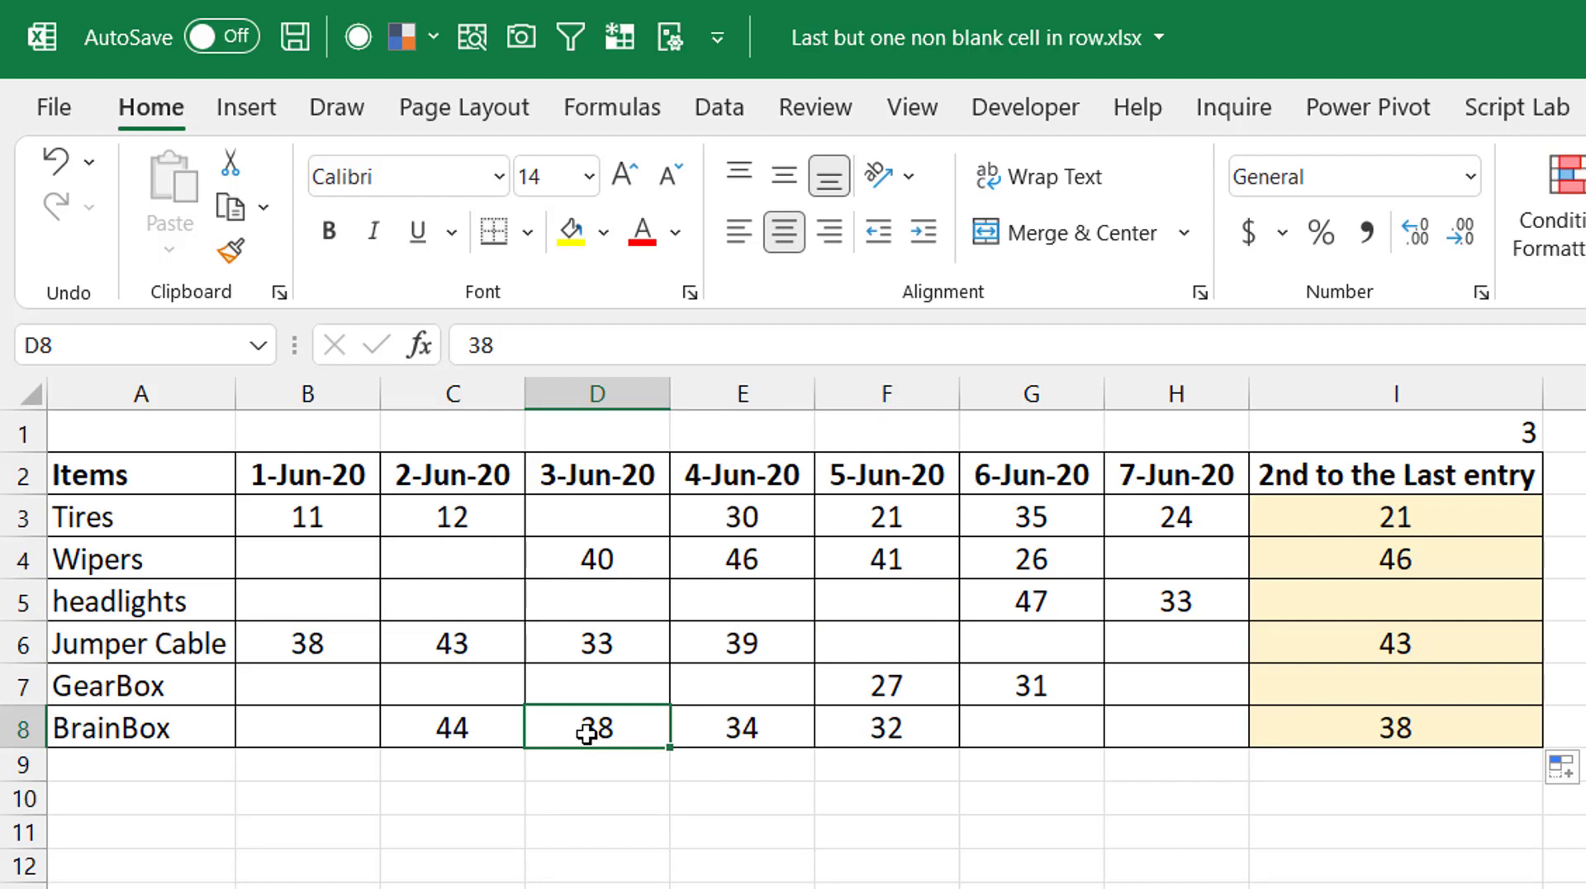
pyautogui.click(1396, 601)
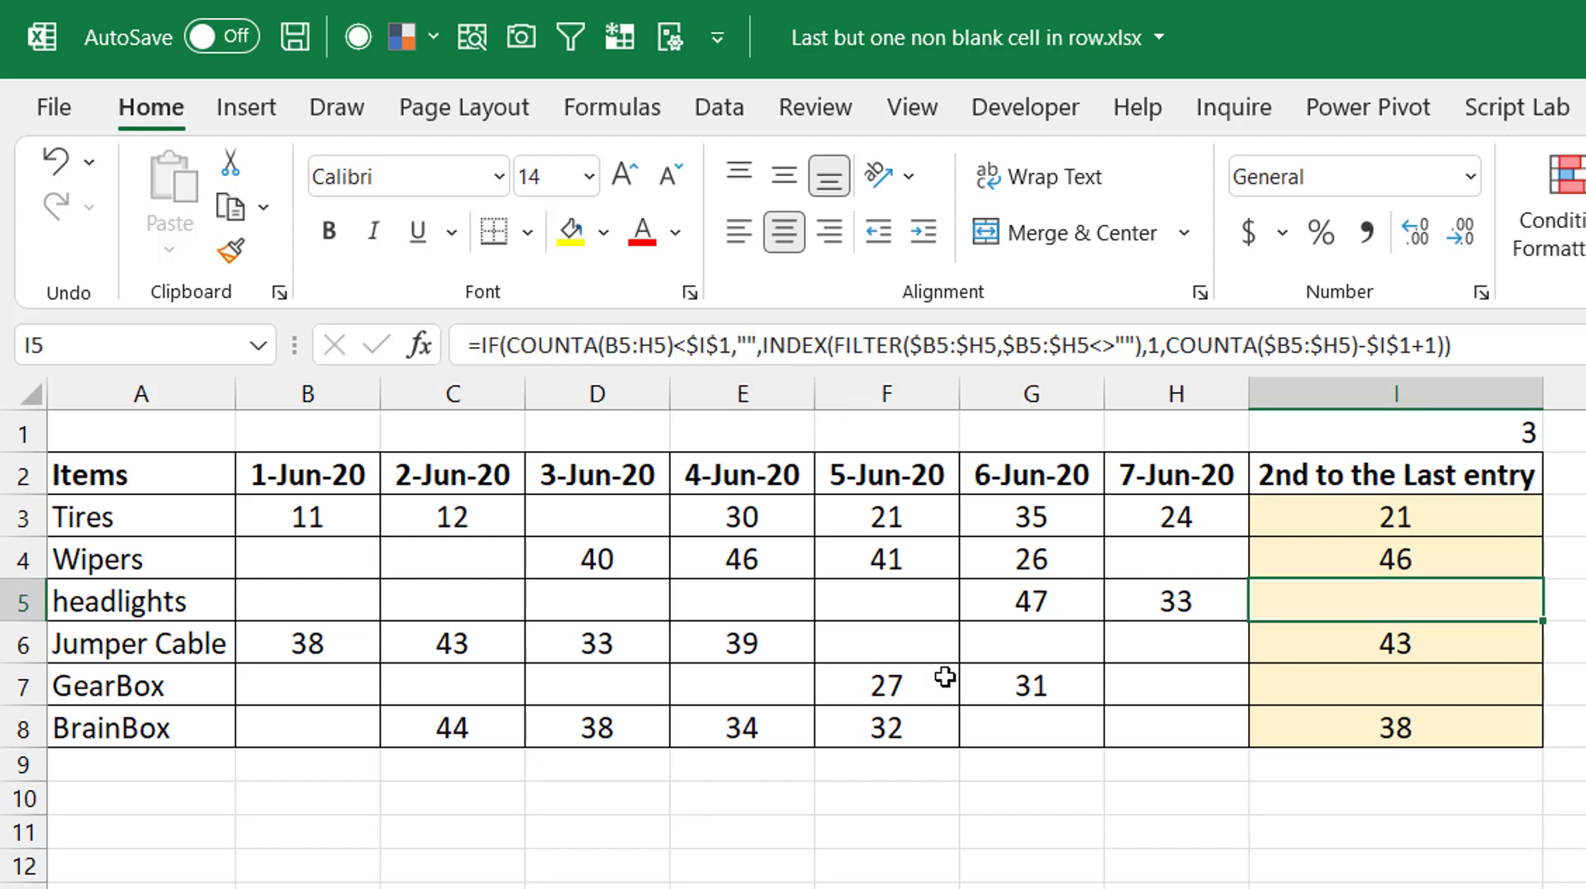
pyautogui.click(612, 722)
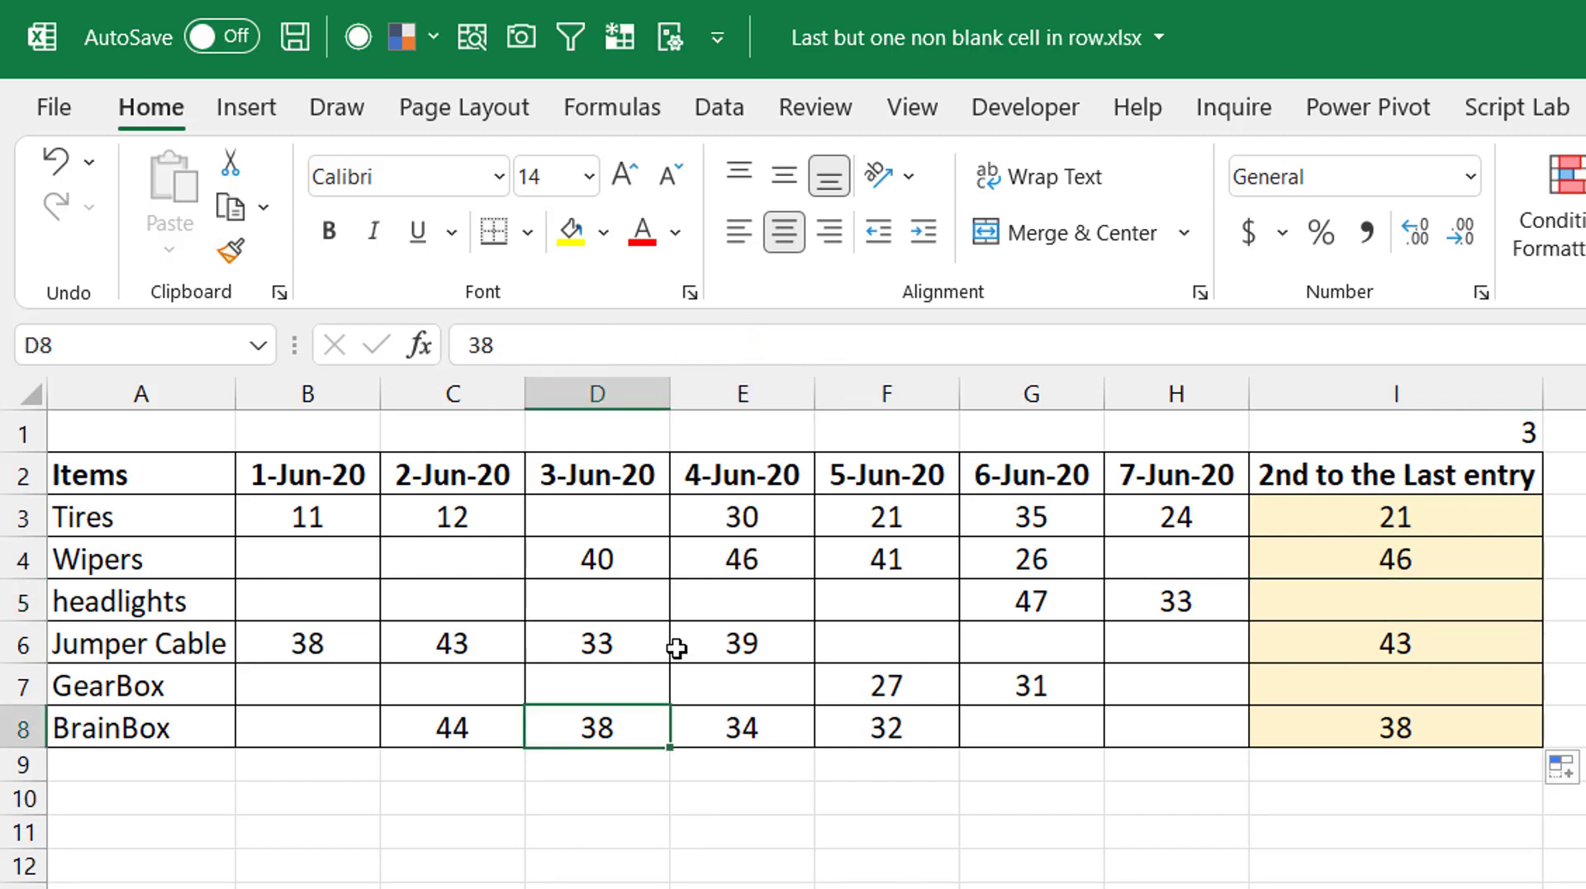
pyautogui.click(1334, 516)
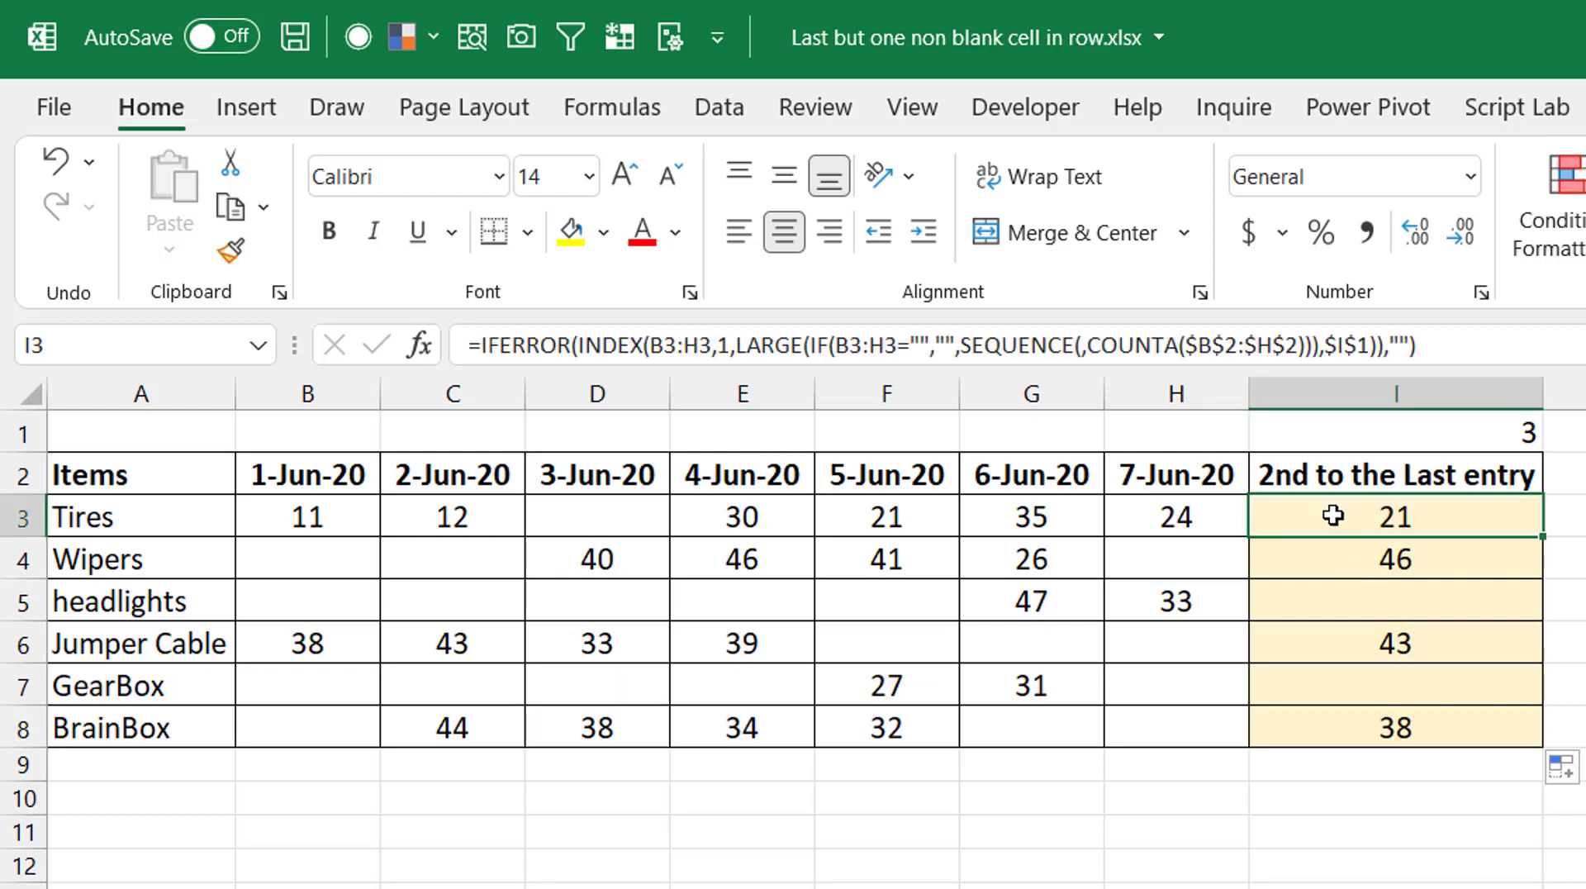